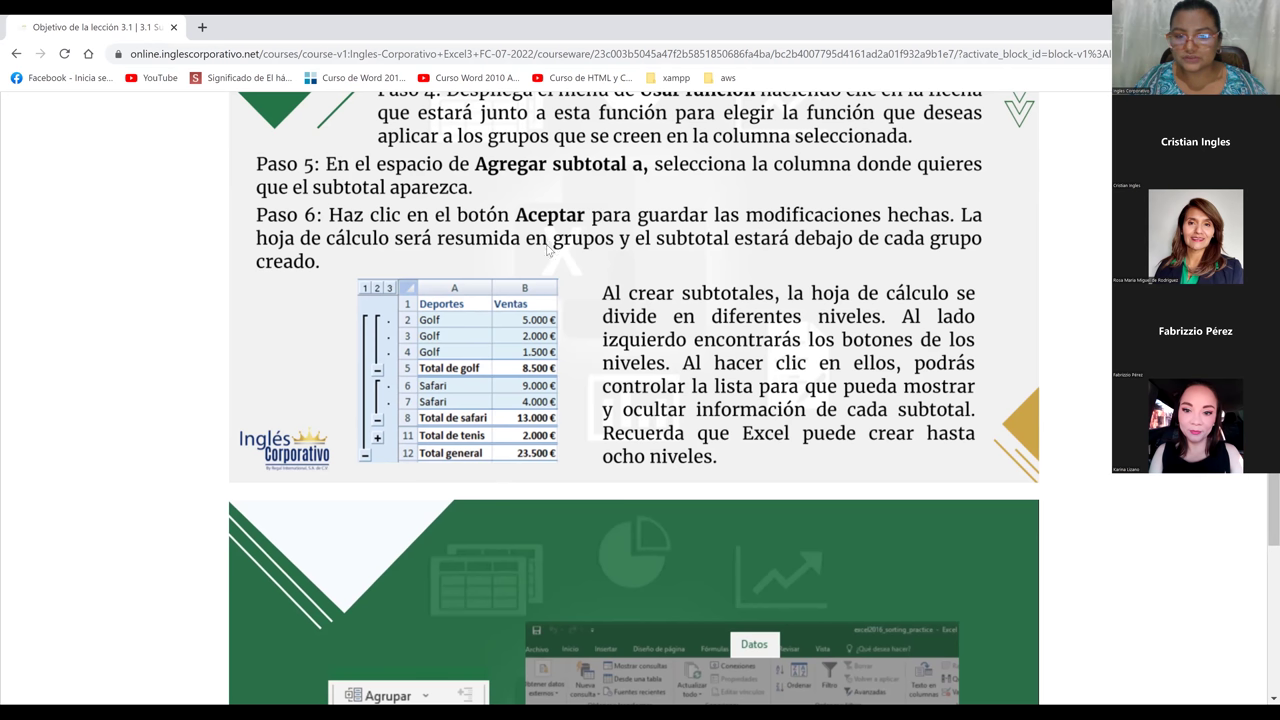
Read to the end of the subtotals lesson, go on to the next page and play the Comando Subtotal video full screen
{"action": "scroll", "coordinate": [600, 367], "scroll_direction": "down", "scroll_amount": 1}
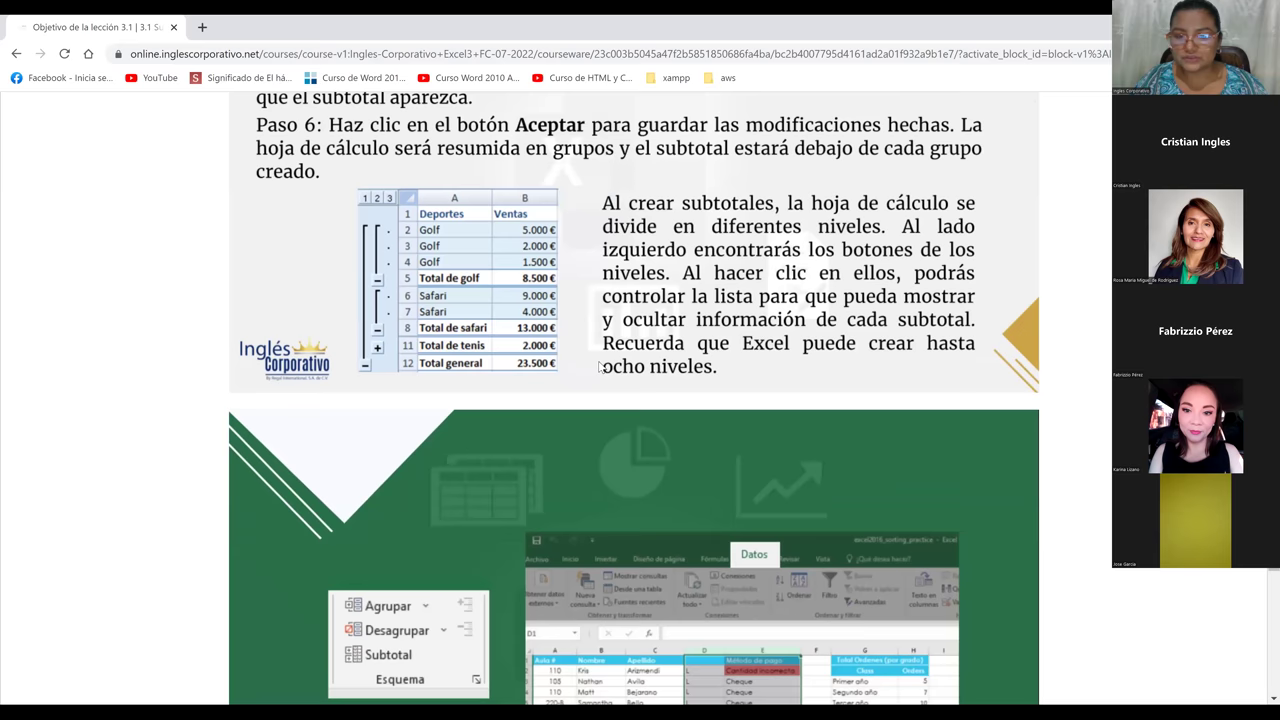
{"action": "scroll", "coordinate": [599, 367], "scroll_direction": "down", "scroll_amount": 2}
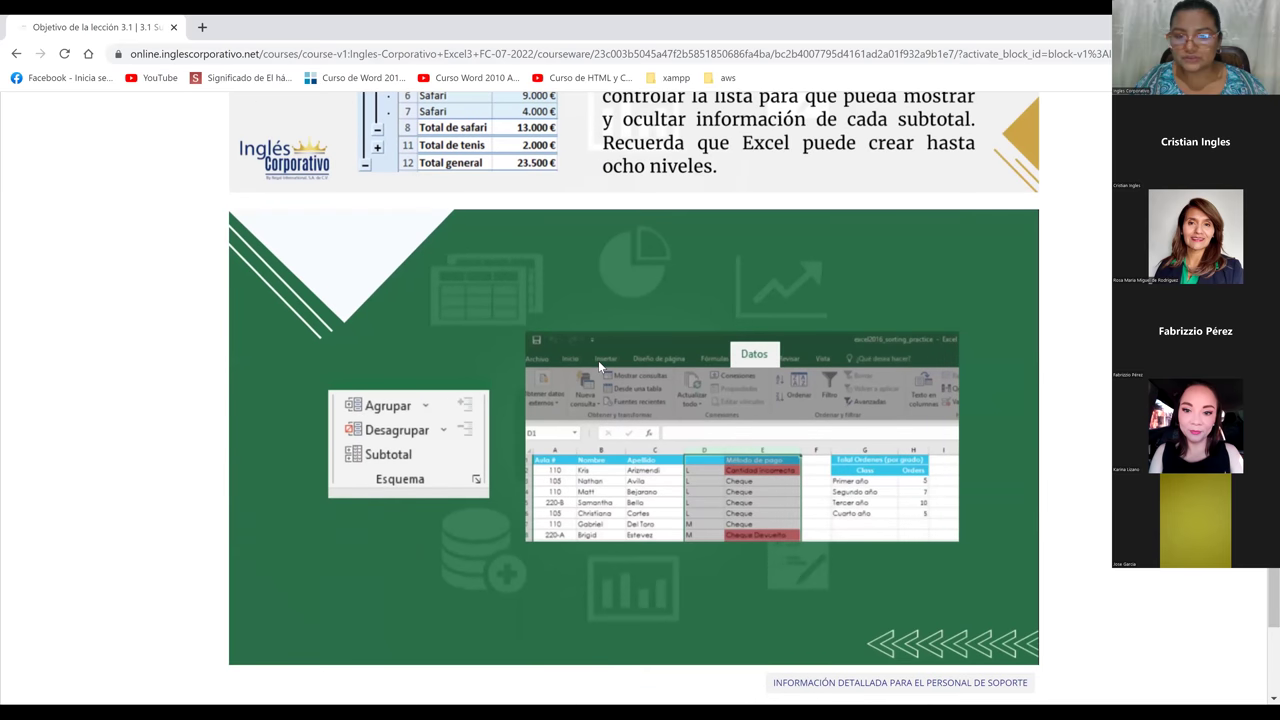
{"action": "scroll", "coordinate": [598, 366], "scroll_direction": "down", "scroll_amount": 1}
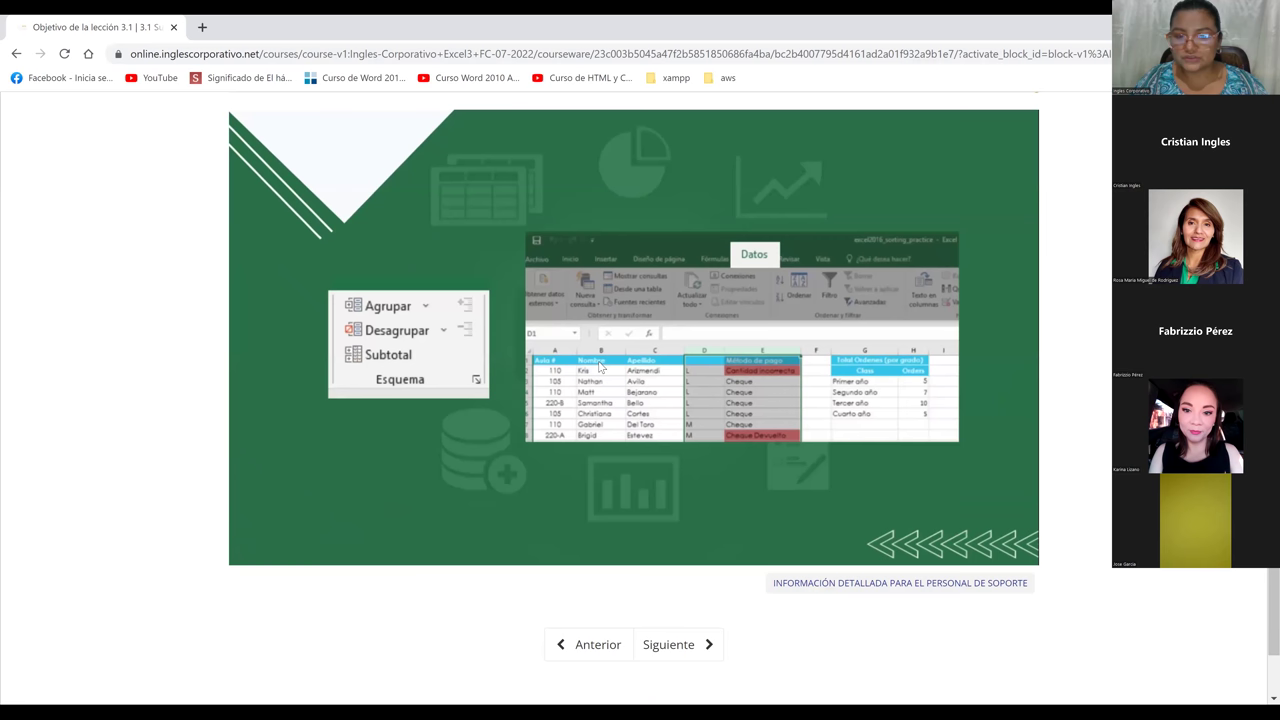
{"action": "scroll", "coordinate": [598, 366], "scroll_direction": "down", "scroll_amount": 1}
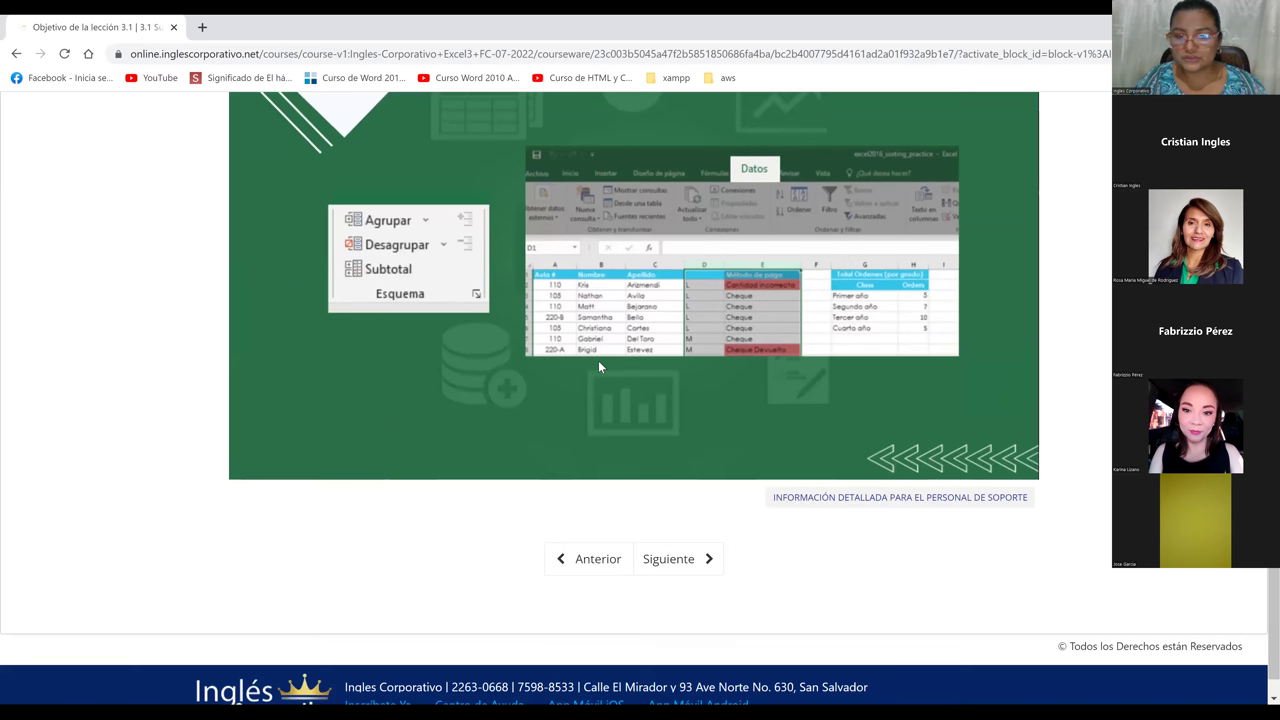
{"action": "scroll", "coordinate": [680, 660], "scroll_direction": "up", "scroll_amount": 1}
{"action": "left_click", "coordinate": [680, 656]}
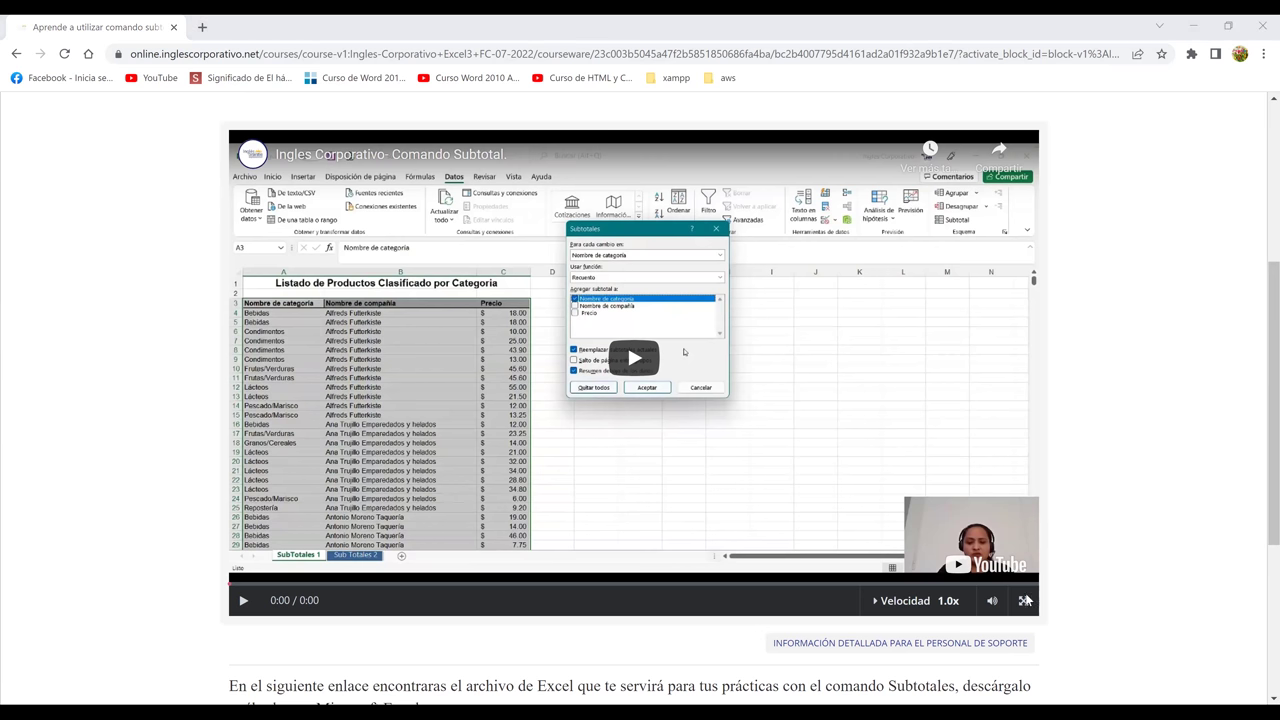
{"action": "double_click", "coordinate": [652, 378]}
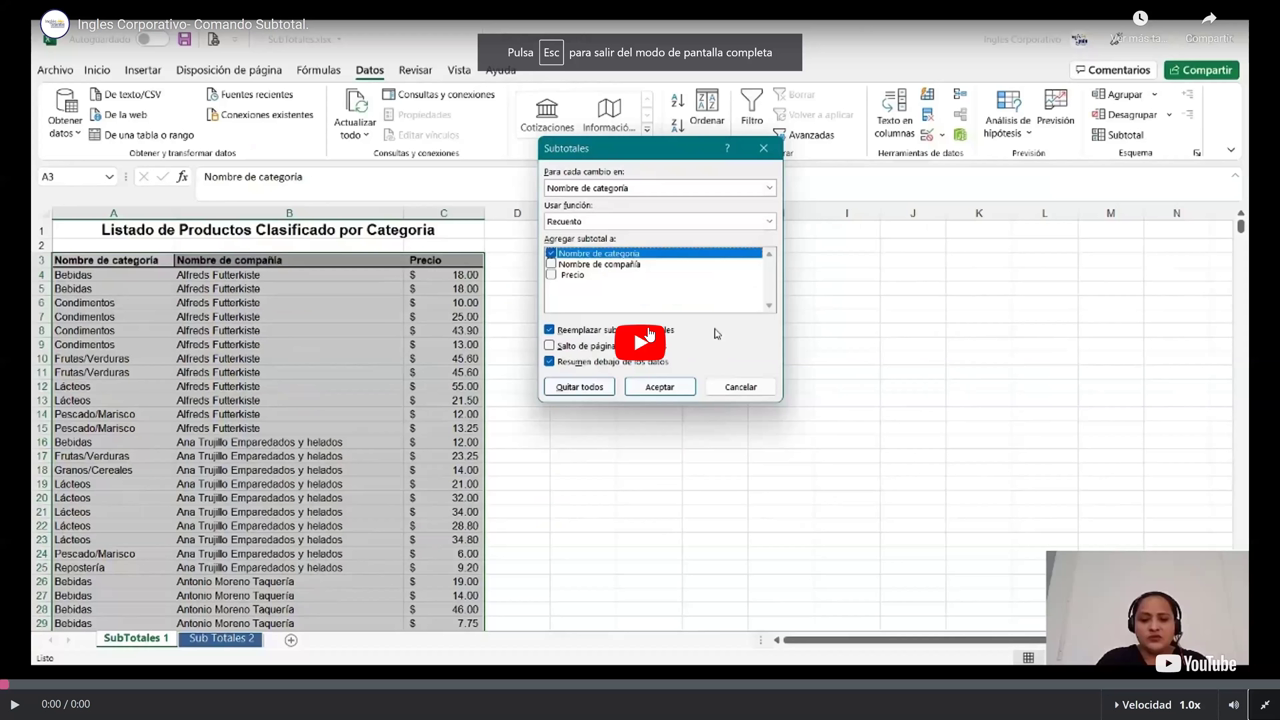
{"action": "left_click", "coordinate": [448, 256]}
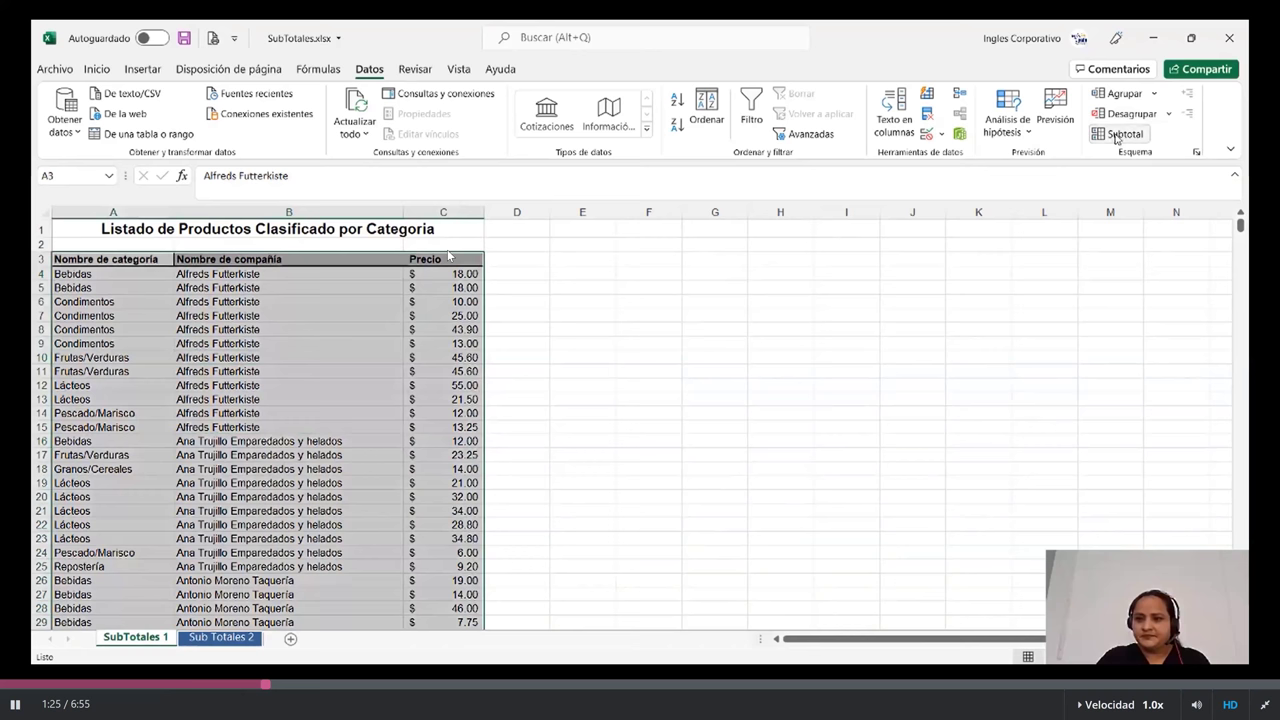
Start a Subtotal on the selected product list for each change in Nombre de categoría, using the Recuento function
{"action": "left_click", "coordinate": [1119, 134]}
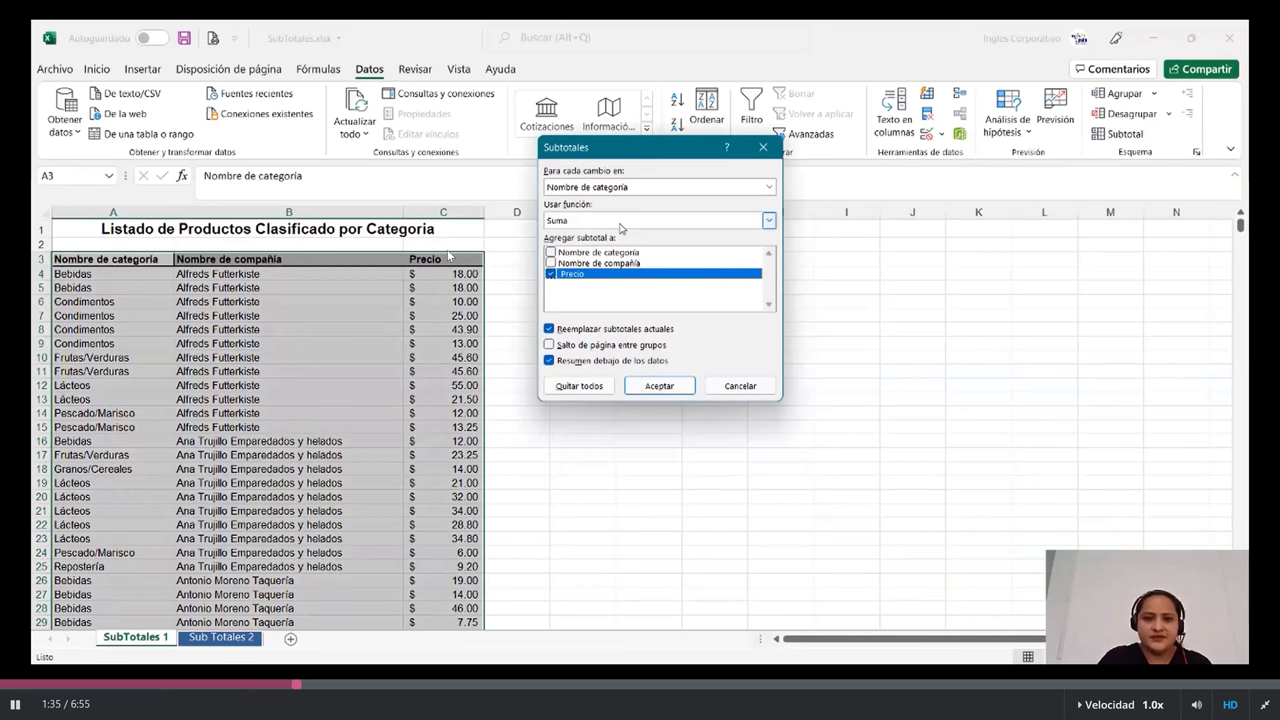
{"action": "left_click", "coordinate": [610, 187]}
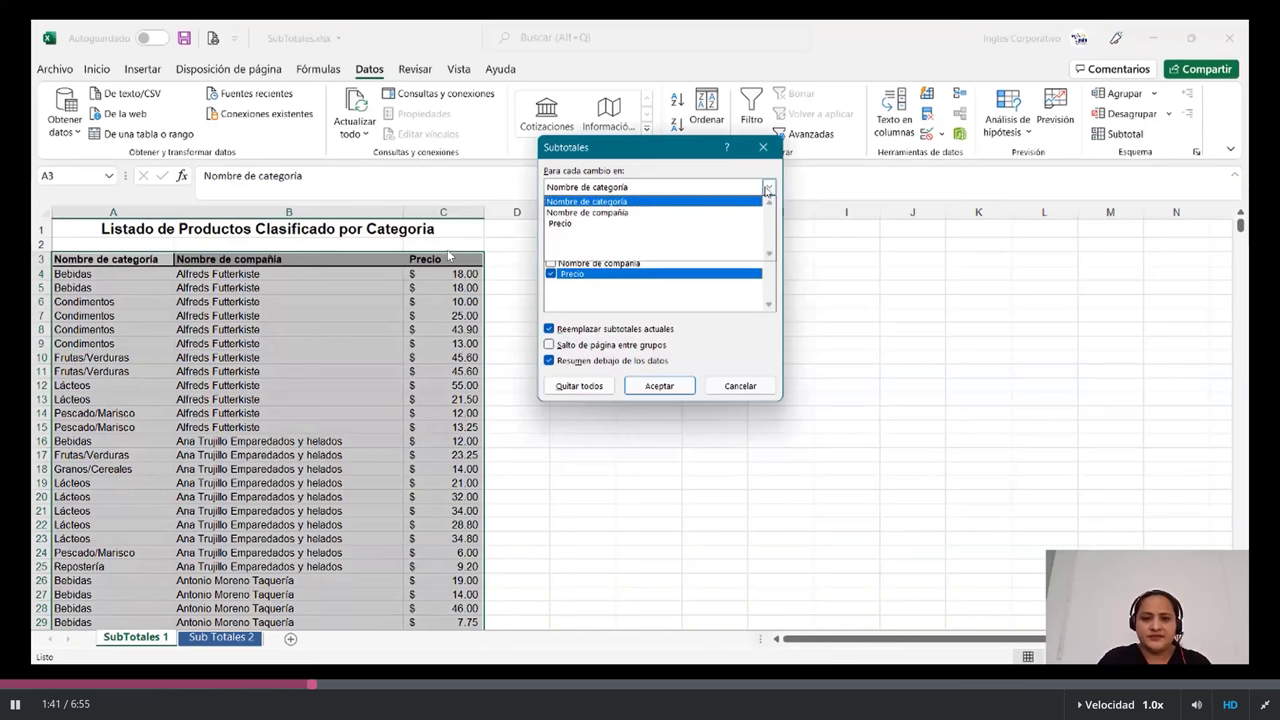
{"action": "left_click", "coordinate": [767, 190]}
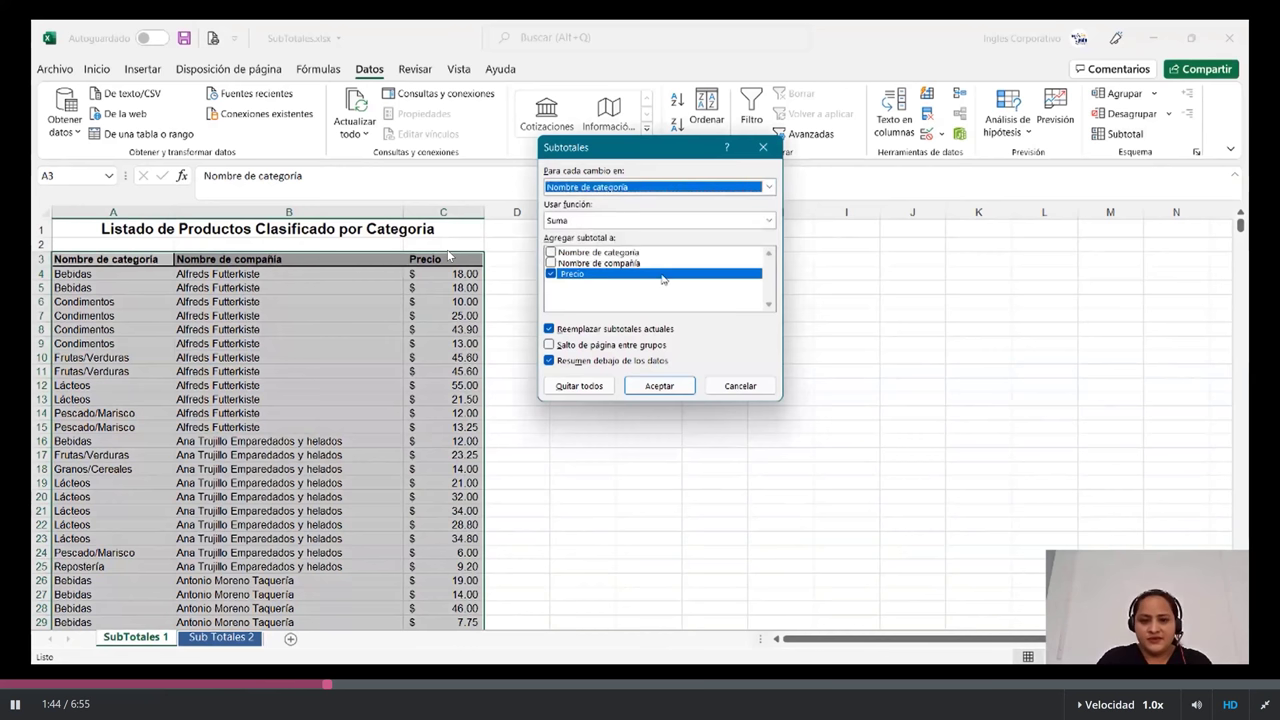
{"action": "left_click", "coordinate": [770, 221]}
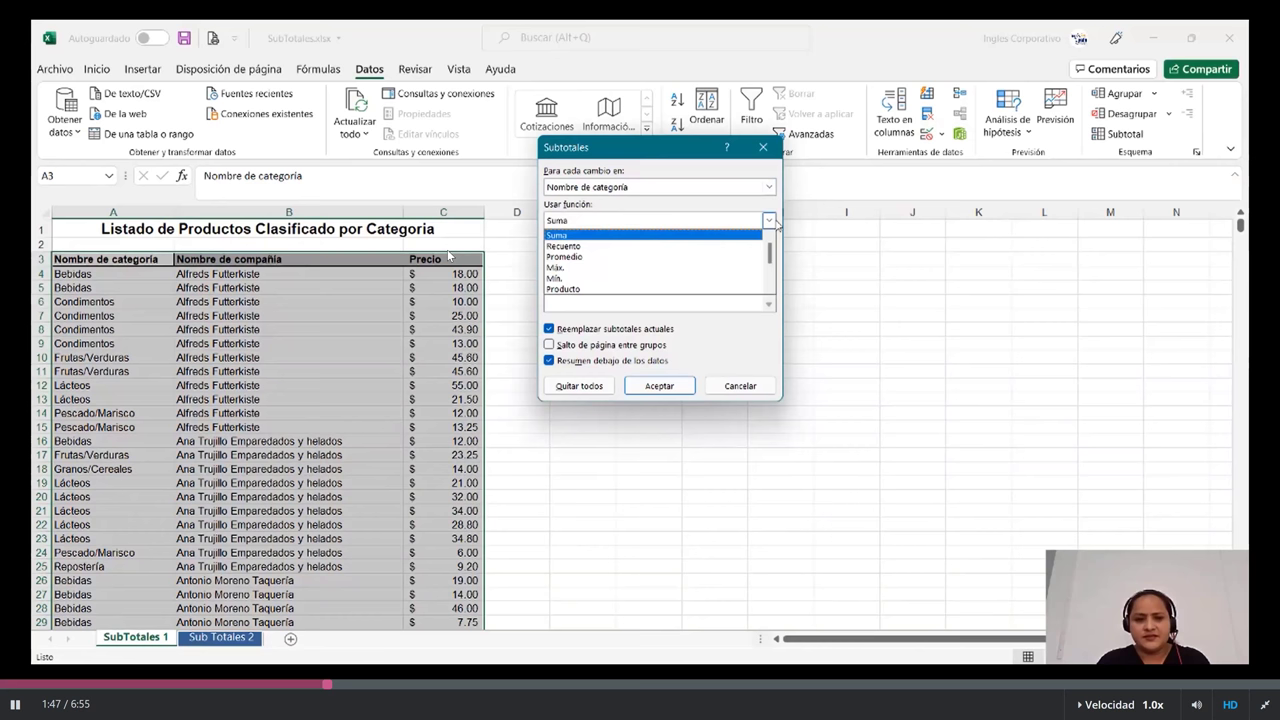
{"action": "left_click", "coordinate": [610, 246]}
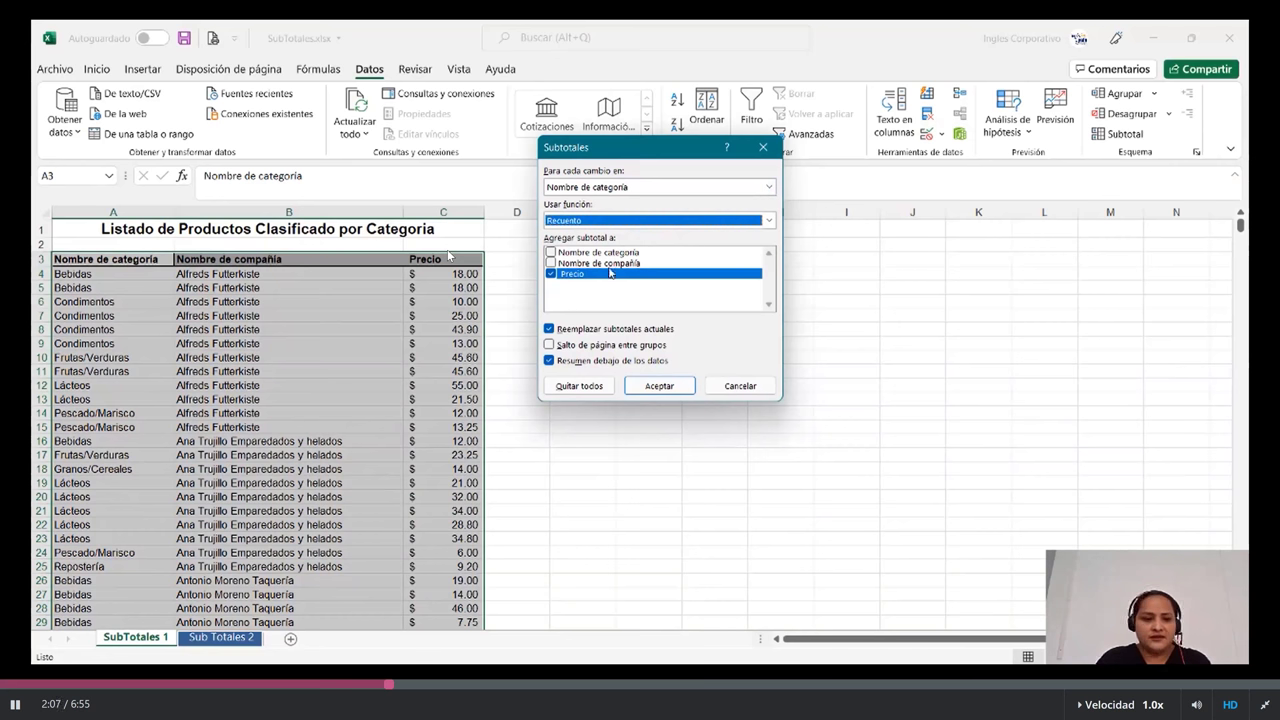
Add the subtotal to Nombre de categoría only, leaving Nombre de compañía and Precio unchecked, and apply the subtotals
{"action": "left_click", "coordinate": [586, 265]}
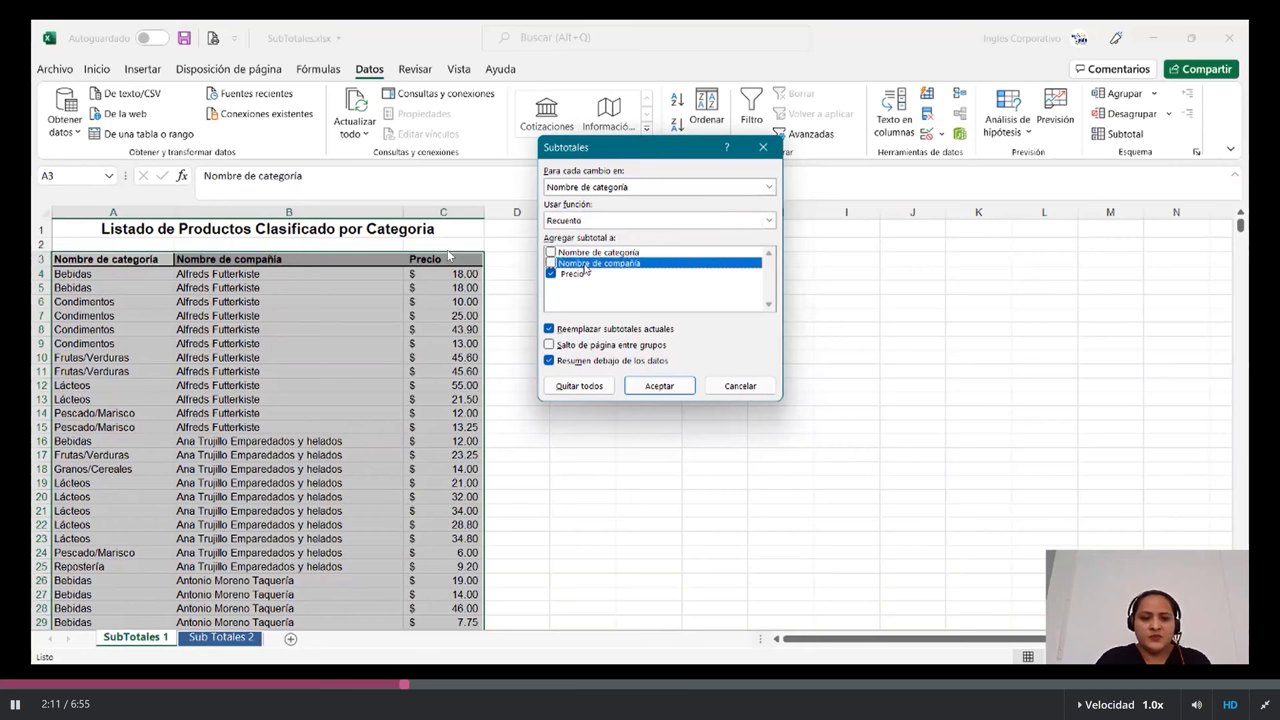
{"action": "left_click", "coordinate": [550, 273]}
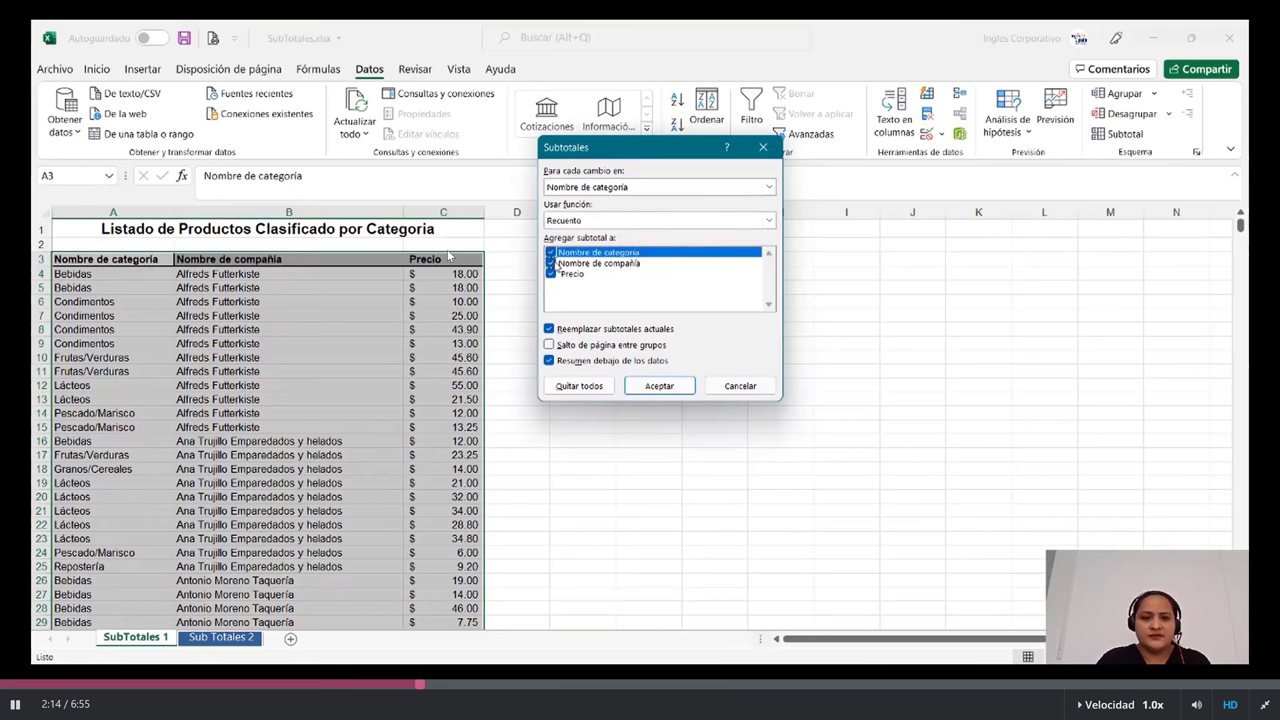
{"action": "left_click", "coordinate": [550, 252]}
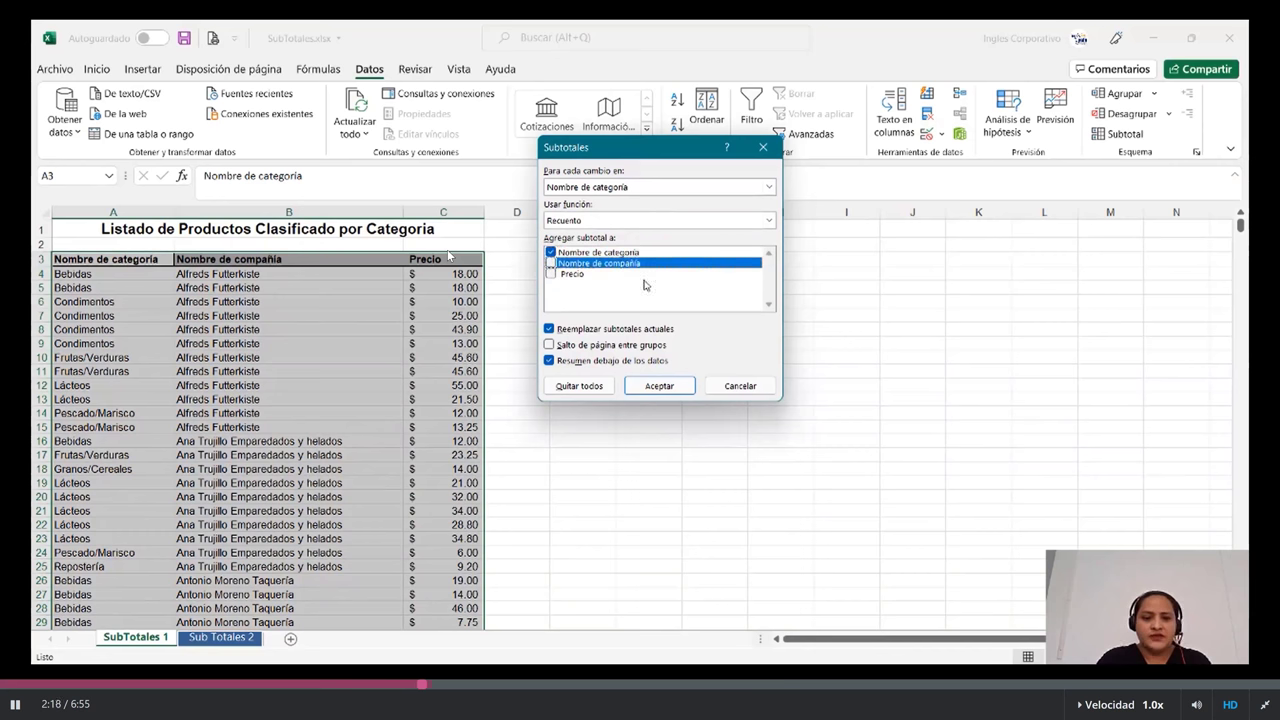
{"action": "key", "text": "Up"}
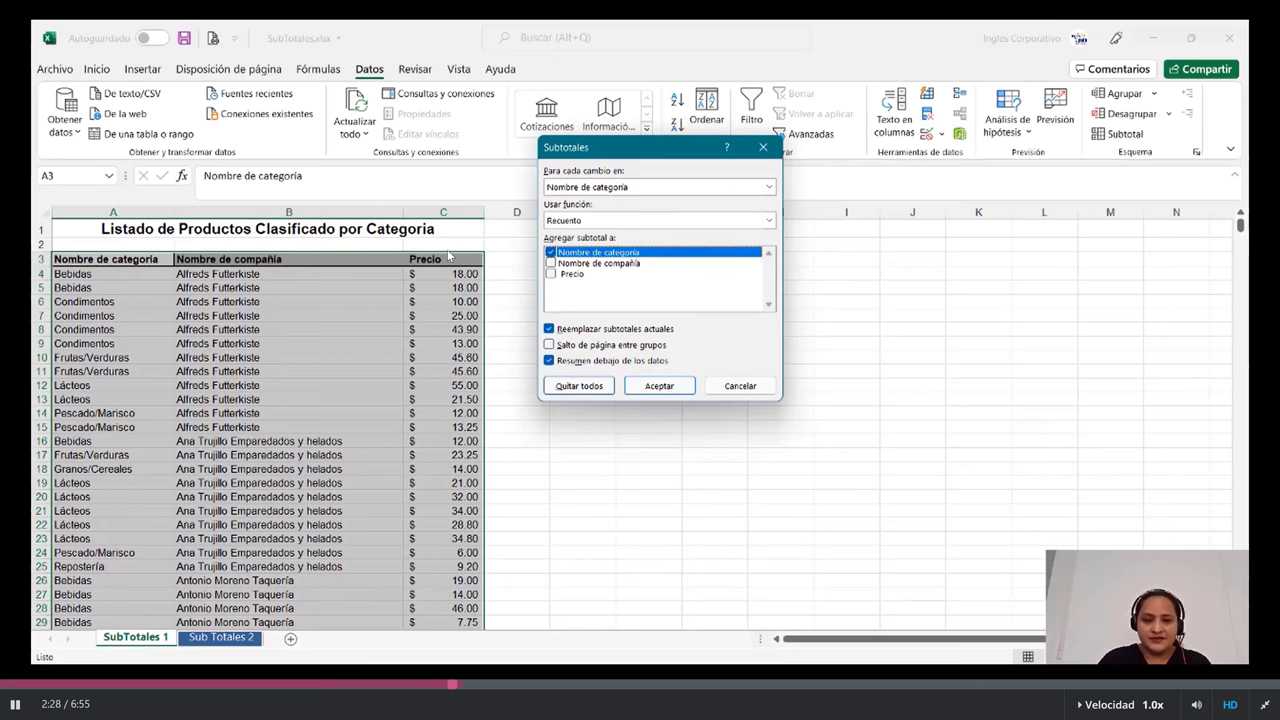
{"action": "left_click", "coordinate": [660, 386]}
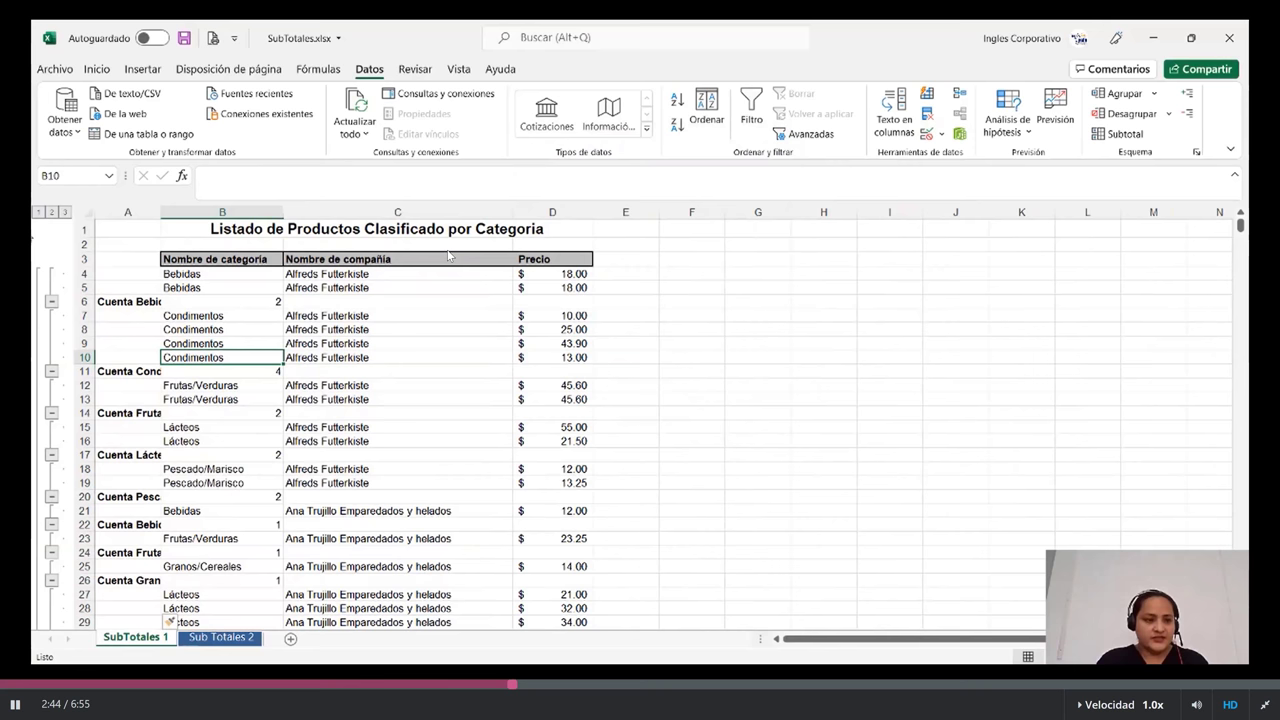
Display outline levels 1, 2 and 3 of the subtotaled list in turn
{"action": "left_click", "coordinate": [40, 212]}
{"action": "left_click", "coordinate": [52, 214]}
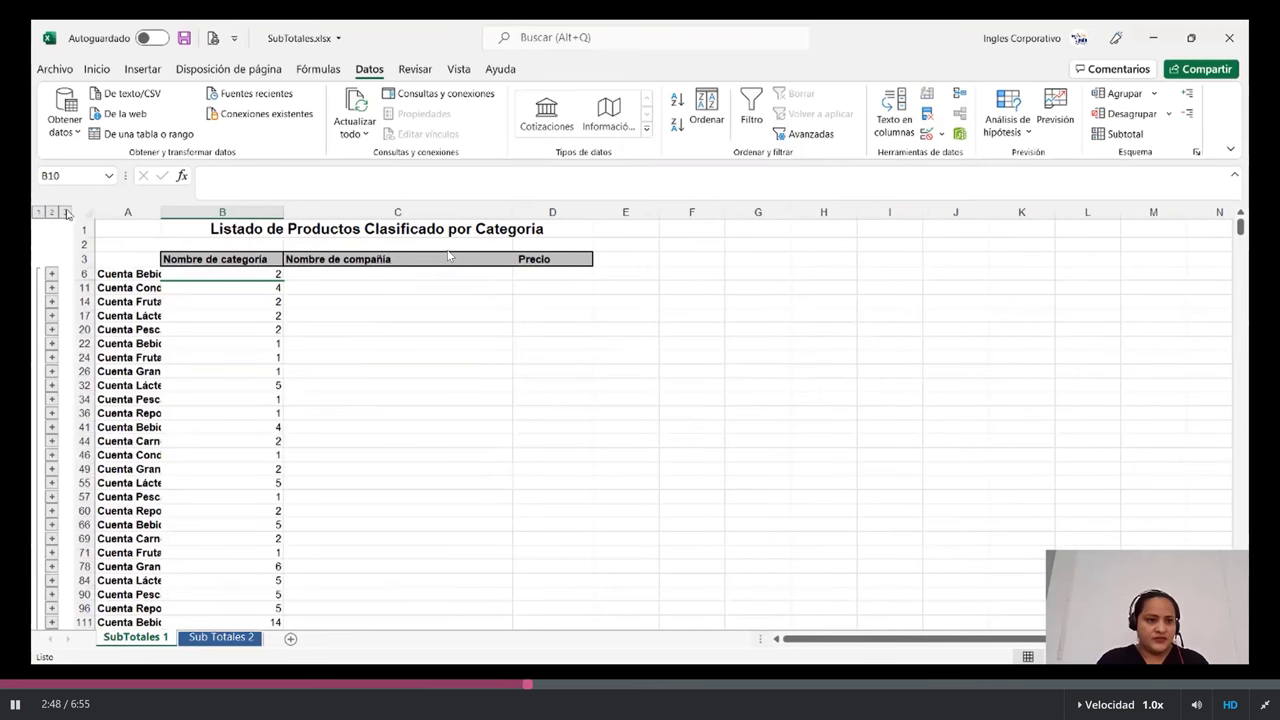
{"action": "left_click", "coordinate": [67, 213]}
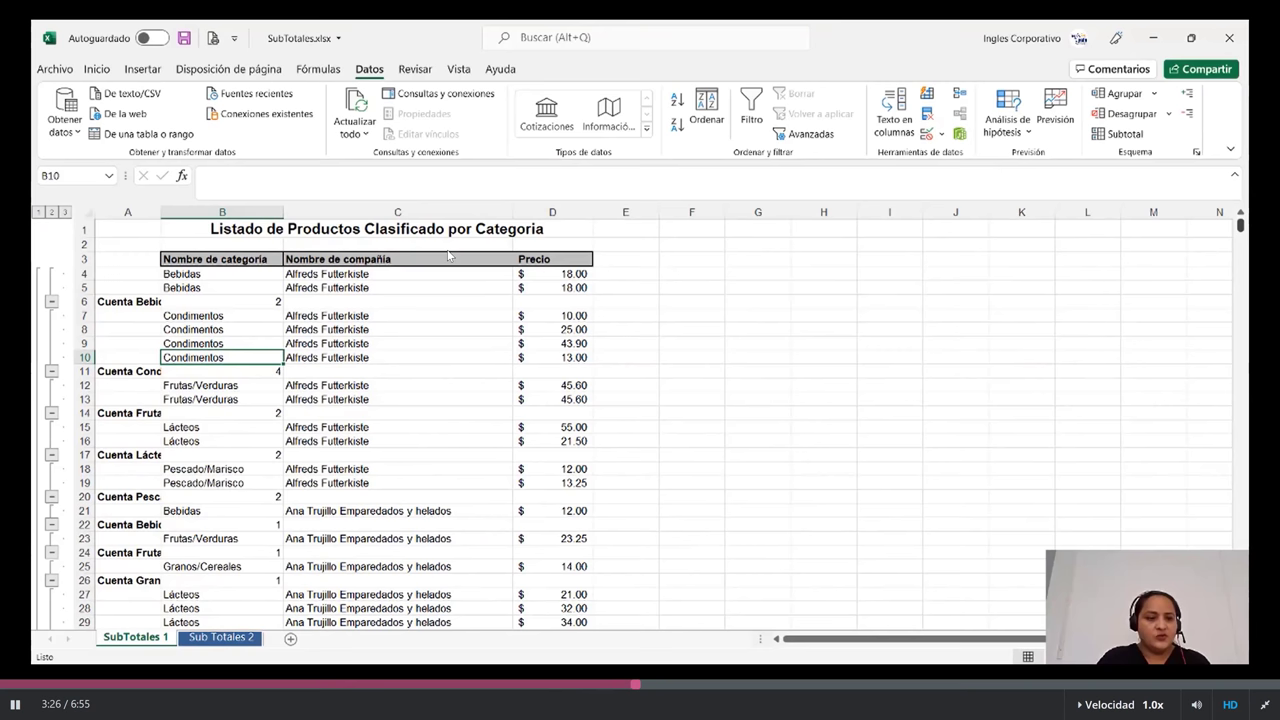
Examine the category count rows inserted throughout the fully expanded product list, returning to the start of the sheet
{"action": "scroll", "coordinate": [448, 256], "scroll_direction": "down", "scroll_amount": 1}
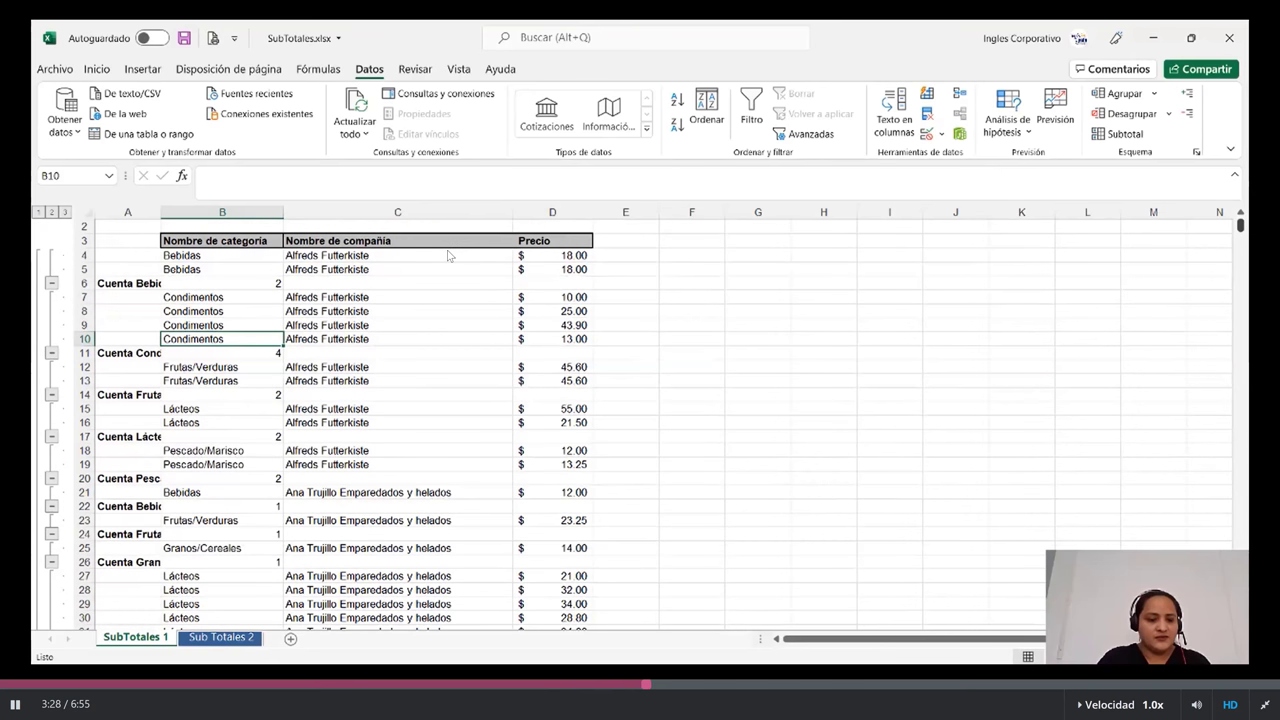
{"action": "scroll", "coordinate": [448, 256], "scroll_direction": "down", "scroll_amount": 2}
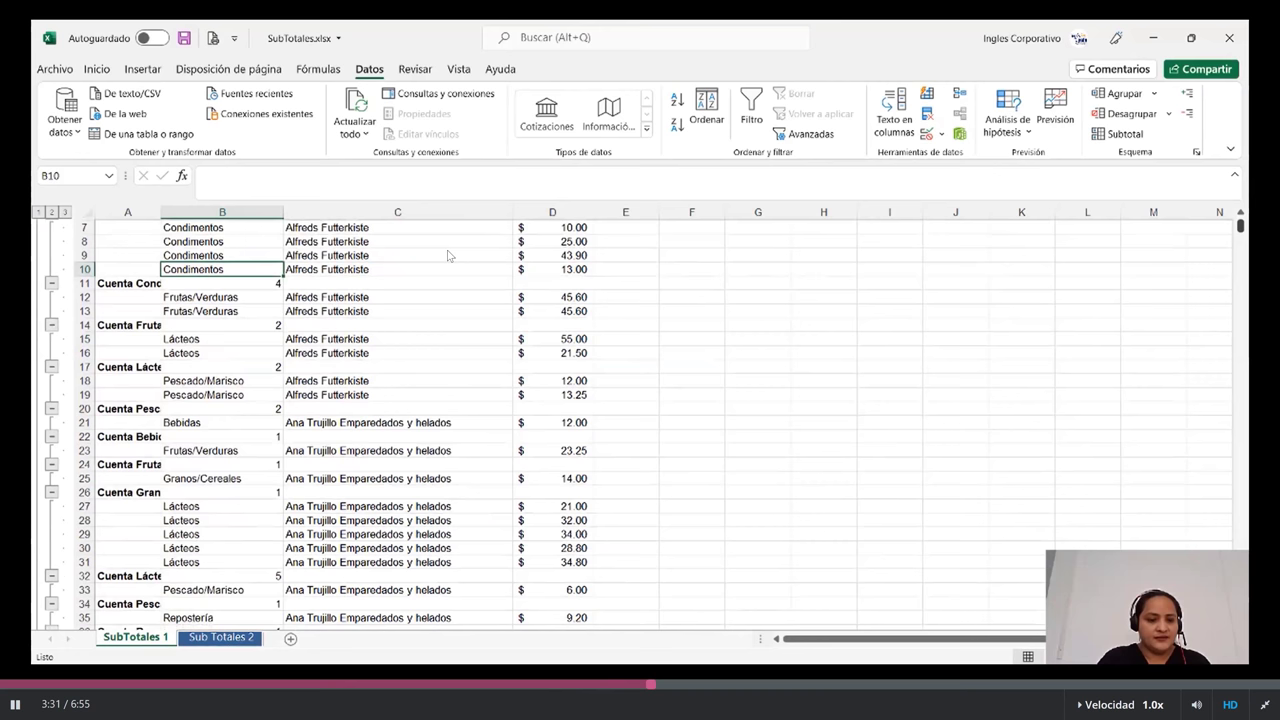
{"action": "scroll", "coordinate": [448, 256], "scroll_direction": "down", "scroll_amount": 3}
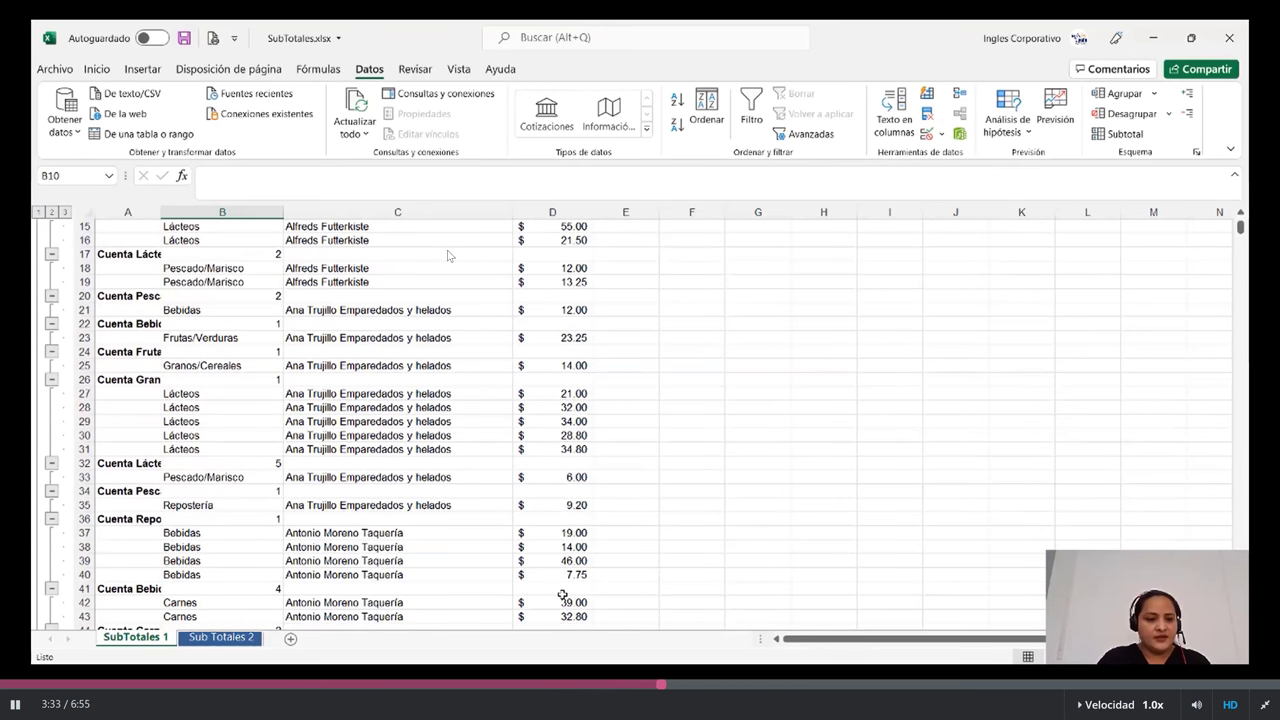
{"action": "left_click", "coordinate": [236, 479]}
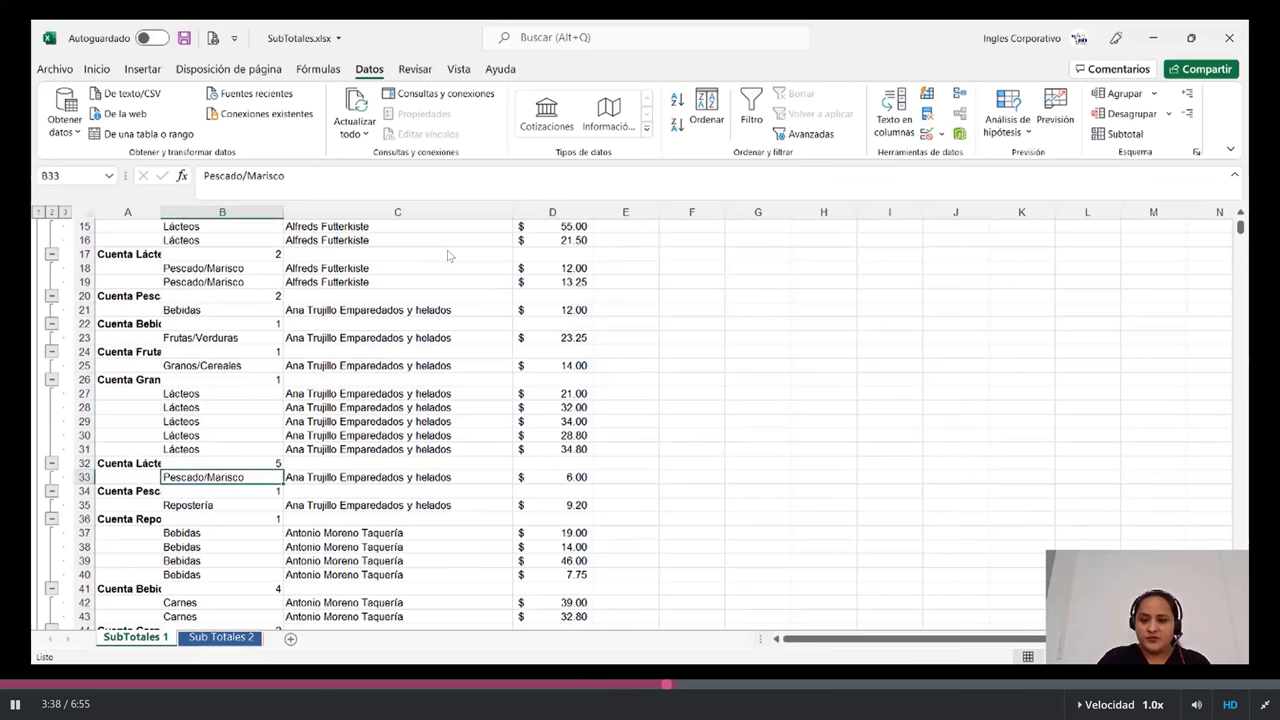
{"action": "scroll", "coordinate": [448, 256], "scroll_direction": "down", "scroll_amount": 2}
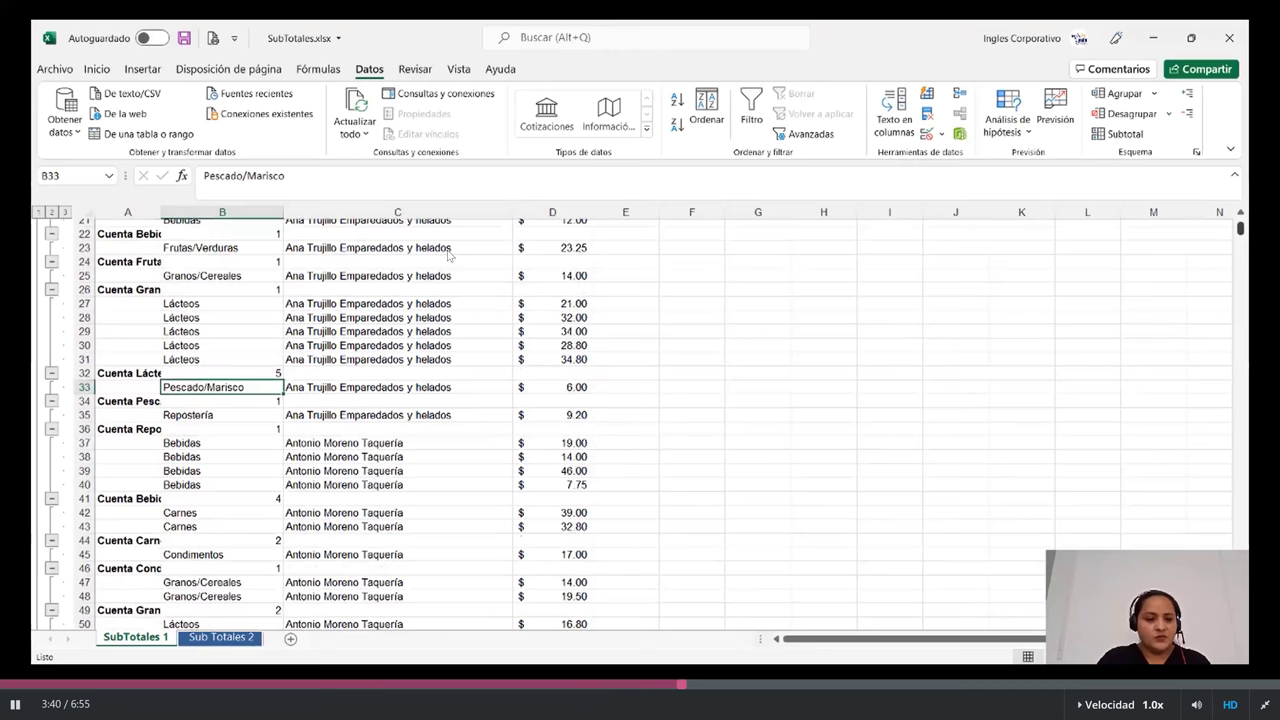
{"action": "scroll", "coordinate": [448, 256], "scroll_direction": "down", "scroll_amount": 4}
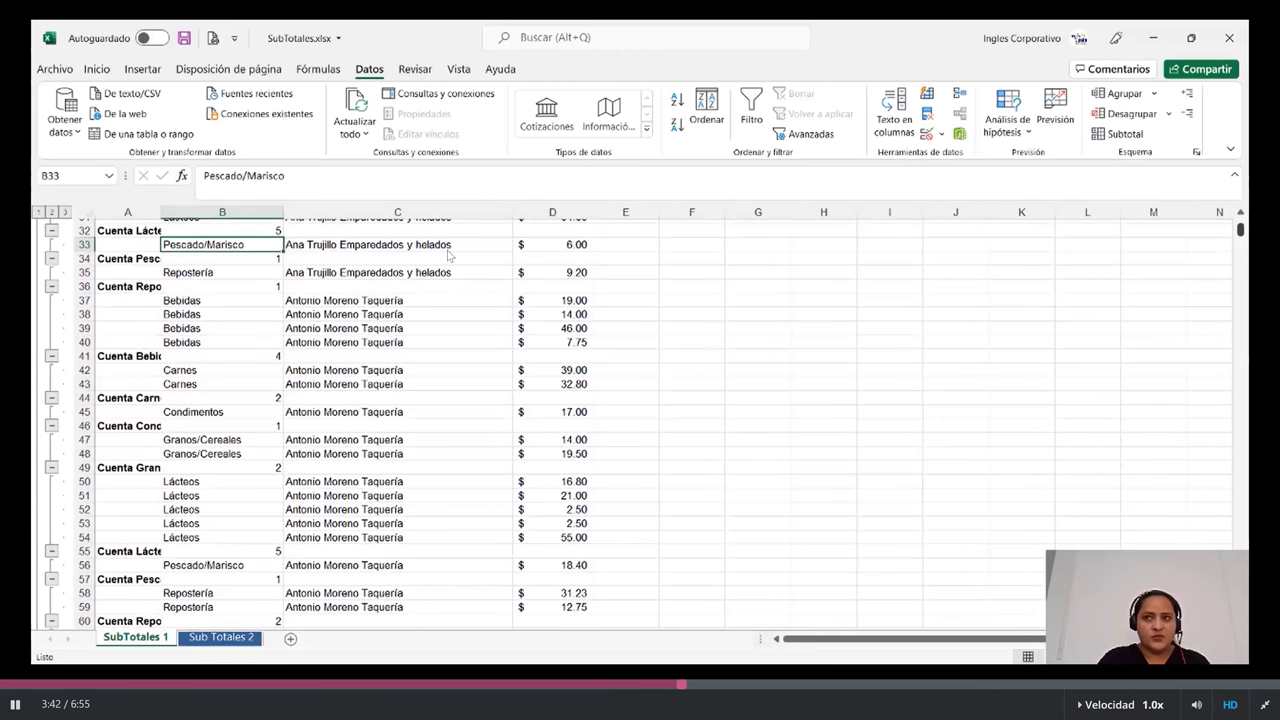
{"action": "scroll", "coordinate": [448, 256], "scroll_direction": "down", "scroll_amount": 3}
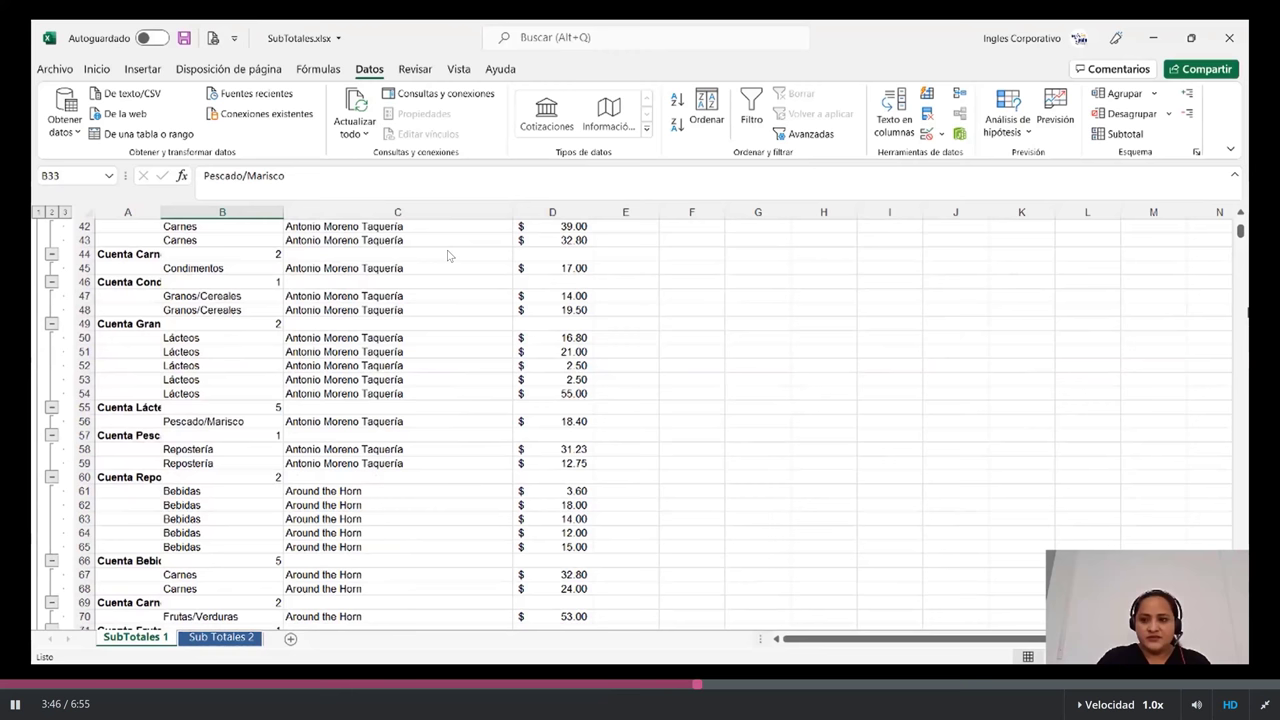
{"action": "scroll", "coordinate": [448, 256], "scroll_direction": "down", "scroll_amount": 10}
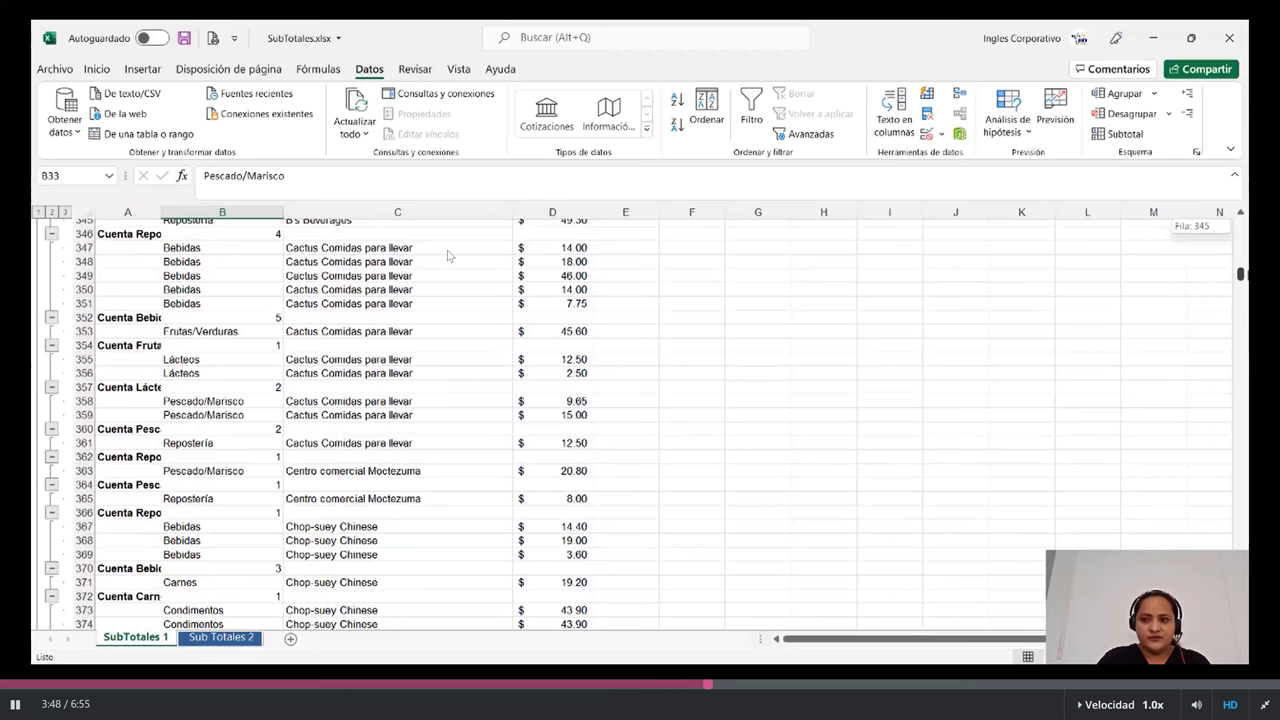
{"action": "scroll", "coordinate": [448, 256], "scroll_direction": "down", "scroll_amount": 10}
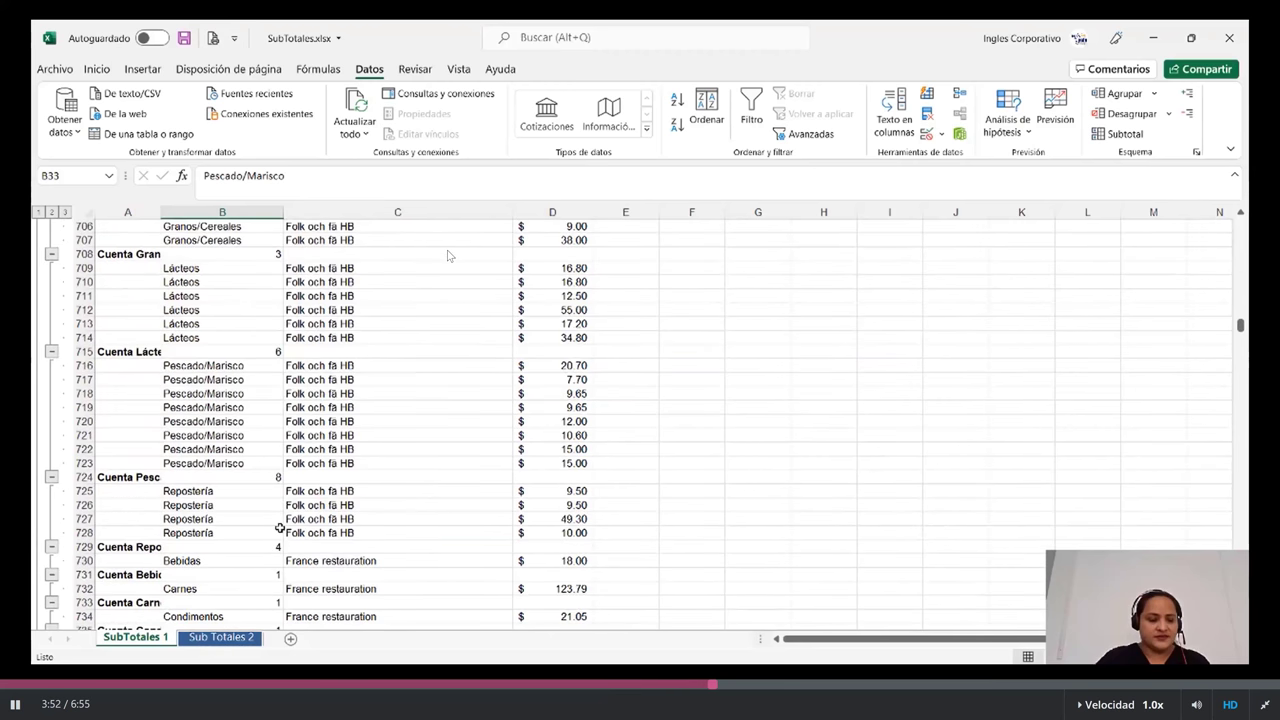
{"action": "scroll", "coordinate": [280, 528], "scroll_direction": "down", "scroll_amount": 4}
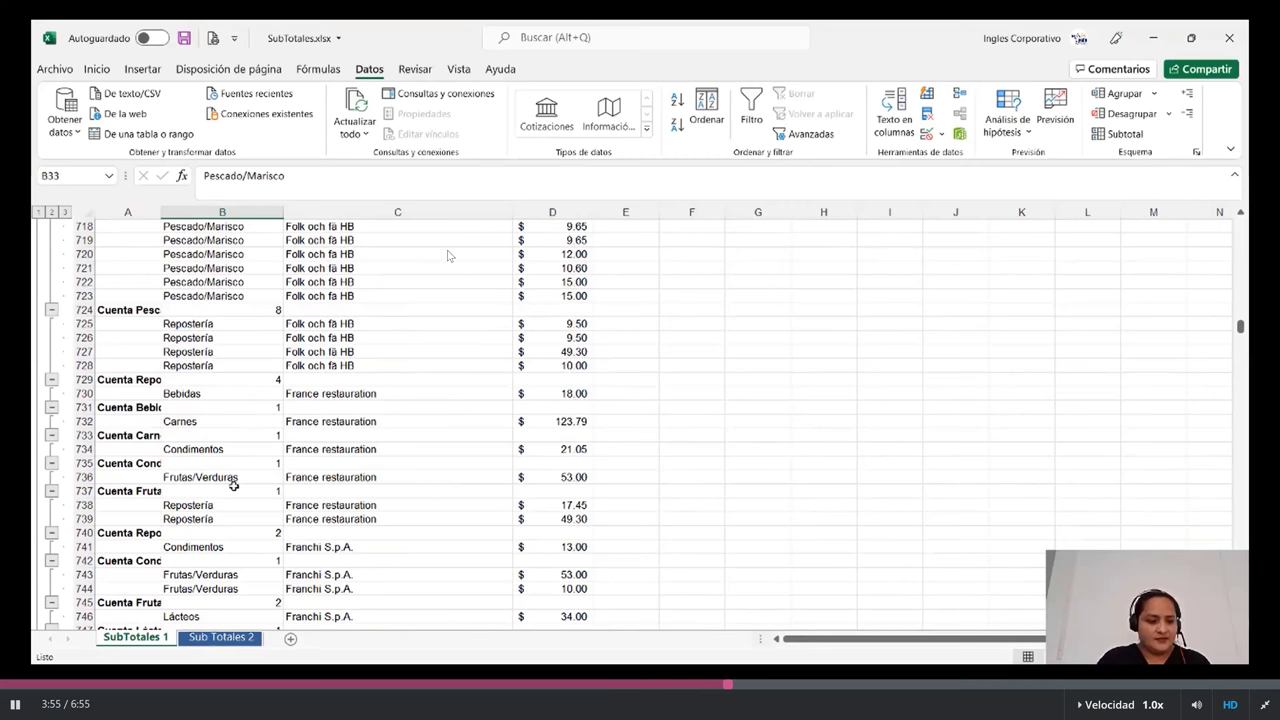
{"action": "scroll", "coordinate": [233, 484], "scroll_direction": "up", "scroll_amount": 20}
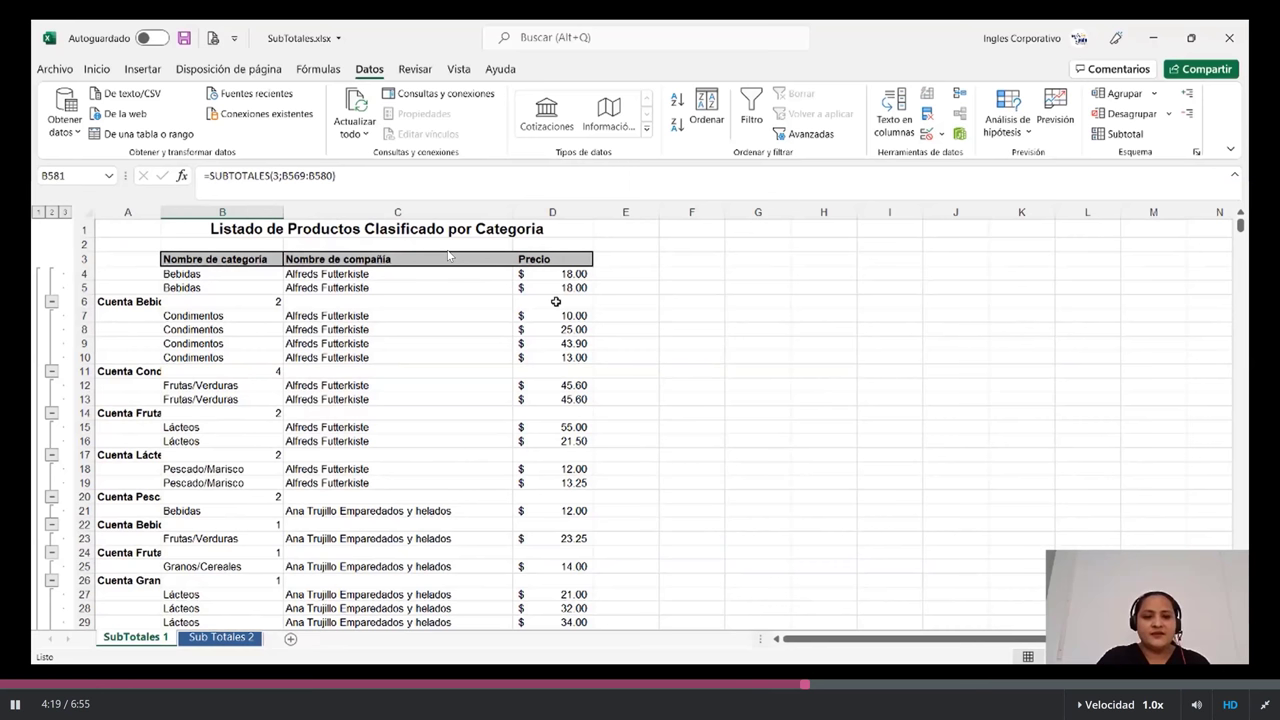
Collapse the product list to outline level 2, leaving only the category count rows, and look through them
{"action": "left_click", "coordinate": [555, 301]}
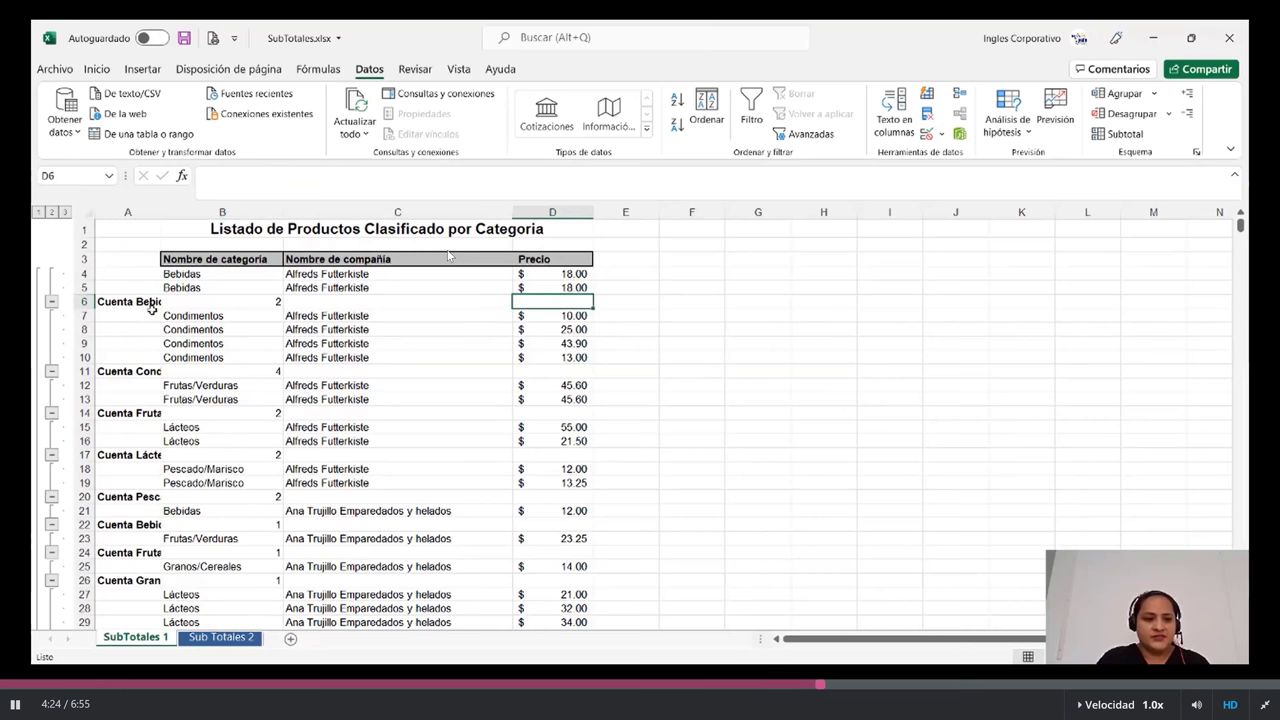
{"action": "left_click", "coordinate": [152, 311]}
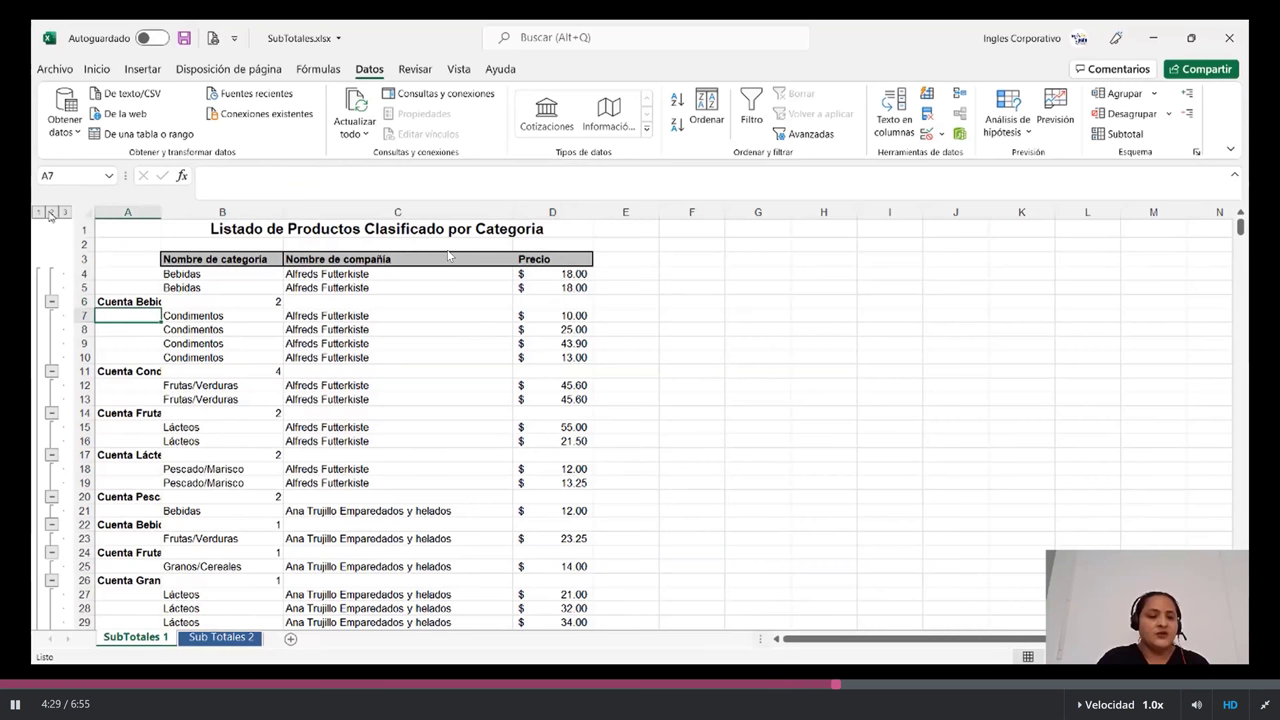
{"action": "left_click", "coordinate": [51, 213]}
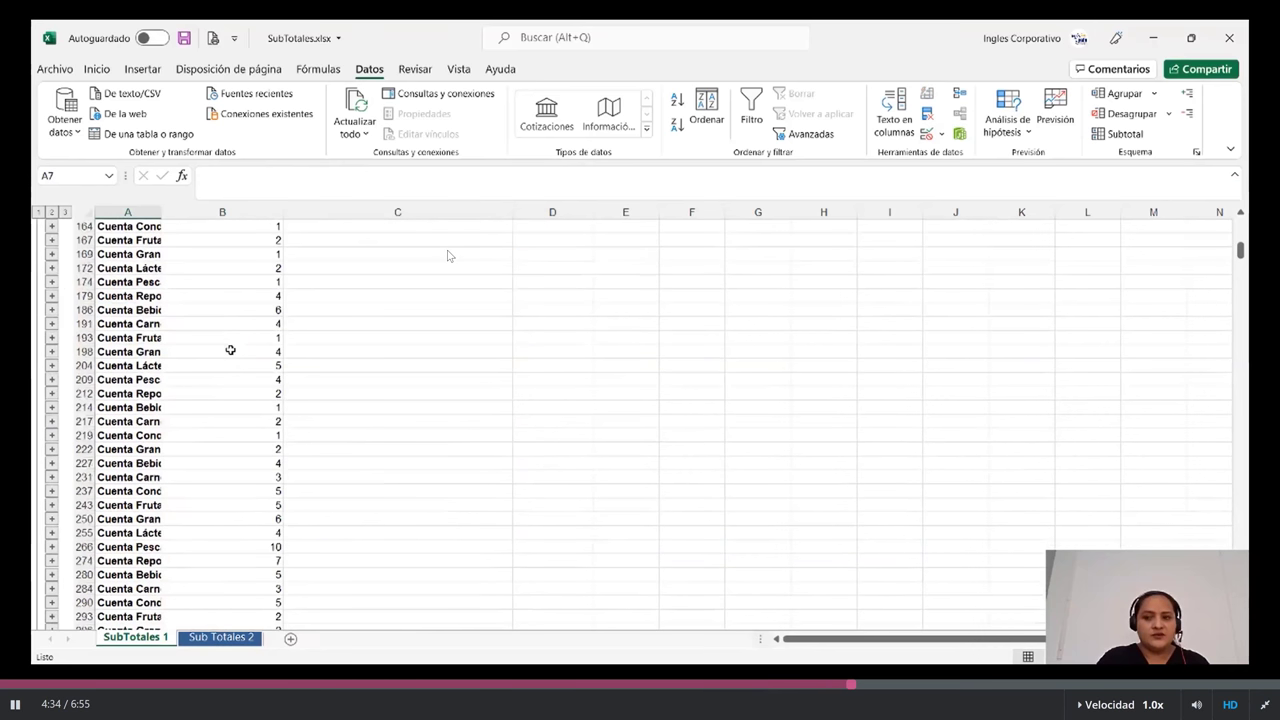
{"action": "scroll", "coordinate": [226, 374], "scroll_direction": "up", "scroll_amount": 2}
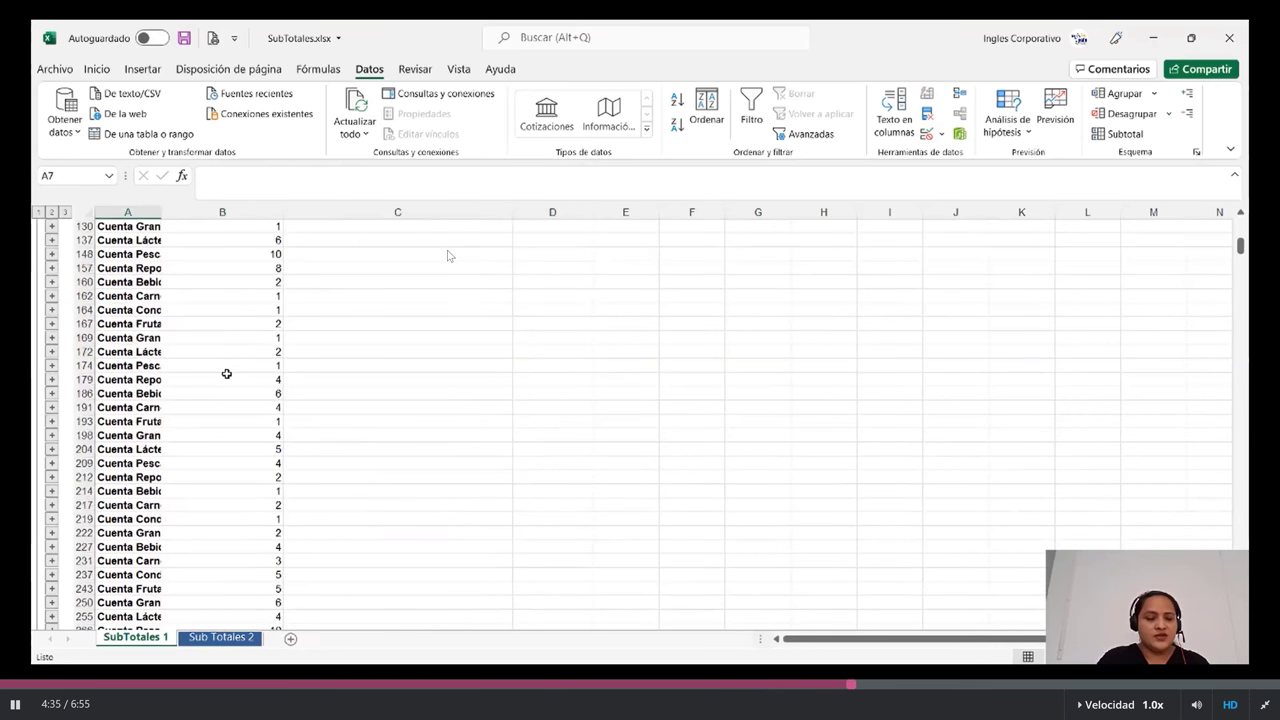
{"action": "scroll", "coordinate": [226, 374], "scroll_direction": "up", "scroll_amount": 6}
{"action": "scroll", "coordinate": [224, 374], "scroll_direction": "up", "scroll_amount": 5}
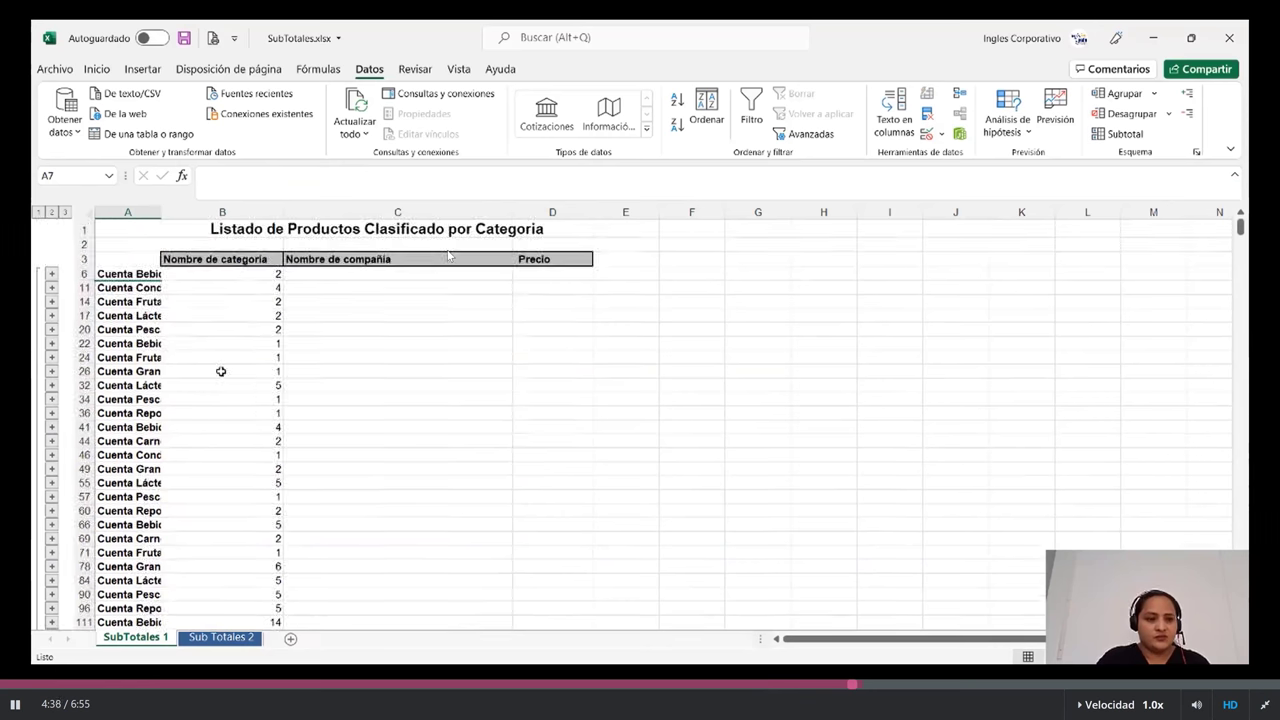
Collapse the list to outline level 1, inspect the grand count formula in Nombre de categoría, and return to level 2
{"action": "left_click", "coordinate": [37, 213]}
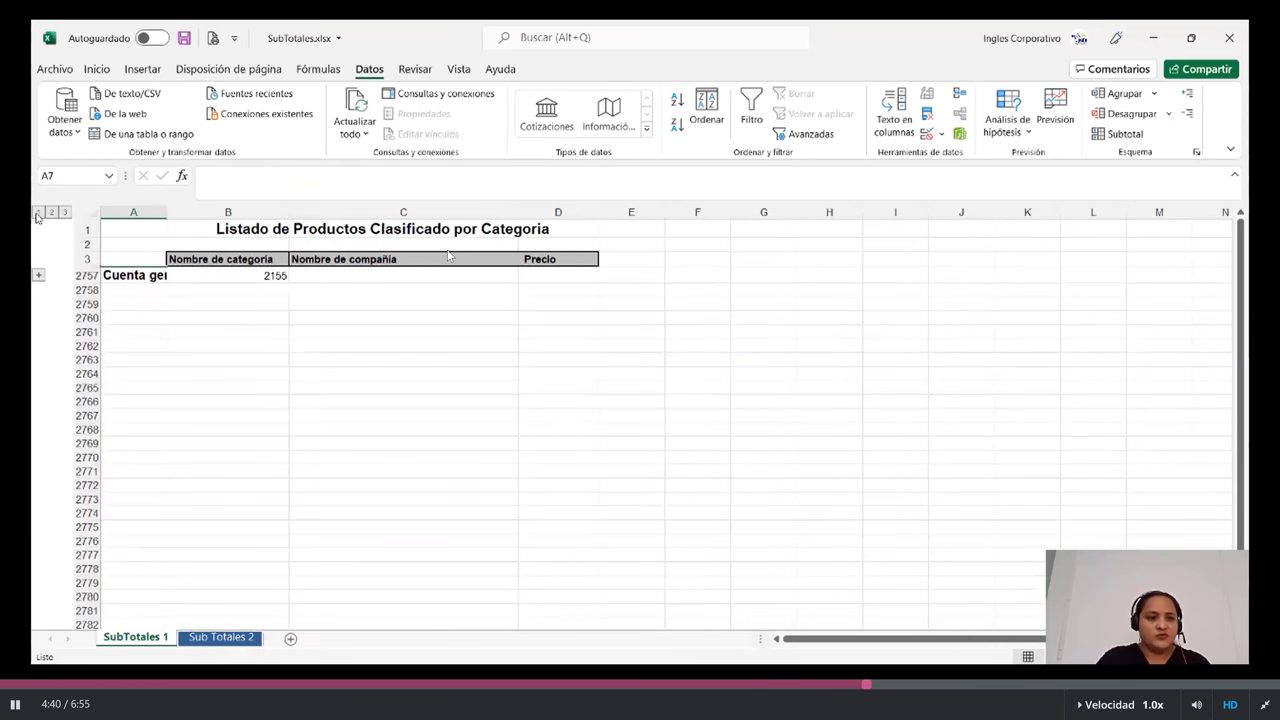
{"action": "left_click", "coordinate": [241, 274]}
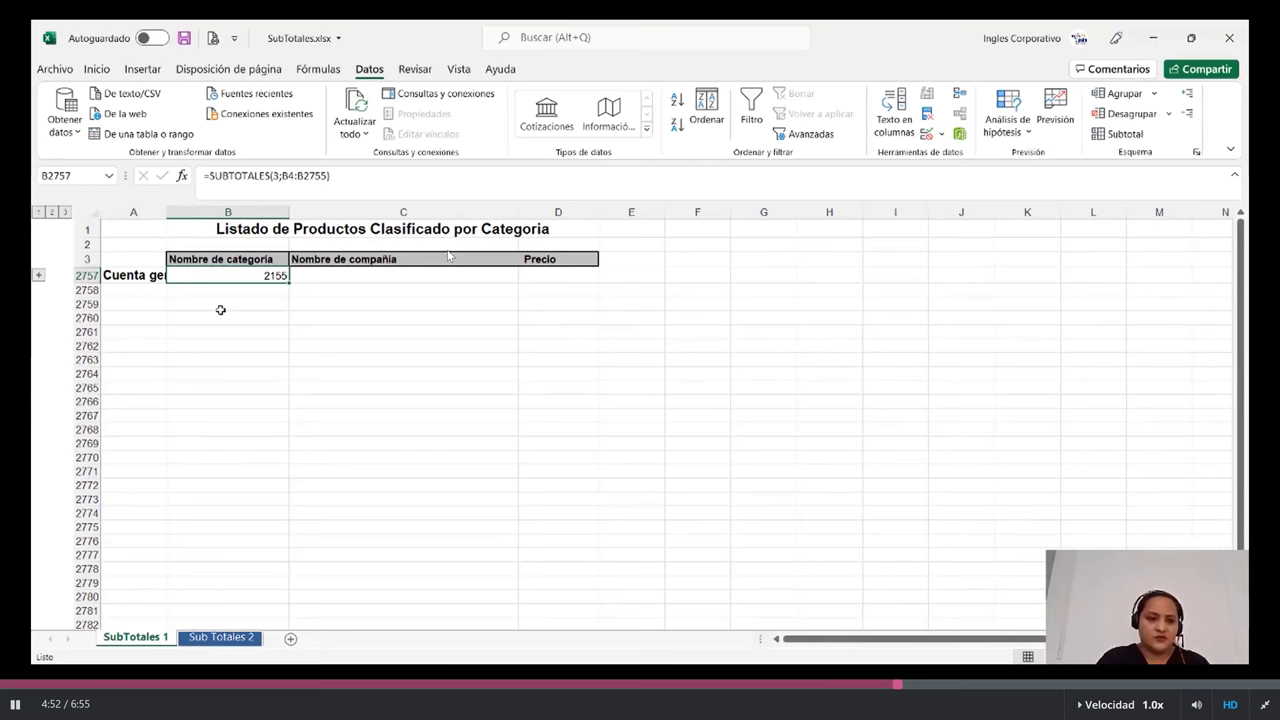
{"action": "left_click", "coordinate": [51, 212]}
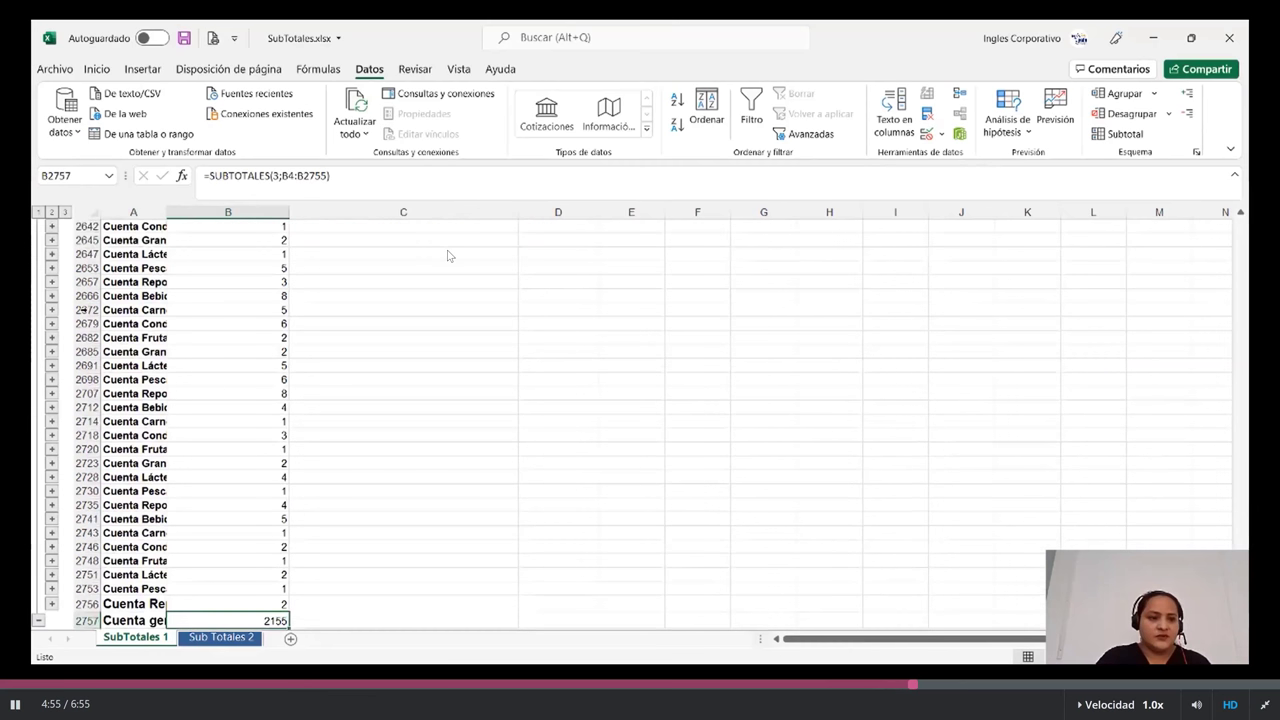
Remove all subtotals from the product list on the SubTotales 1 sheet
{"action": "scroll", "coordinate": [448, 256], "scroll_direction": "up", "scroll_amount": 4}
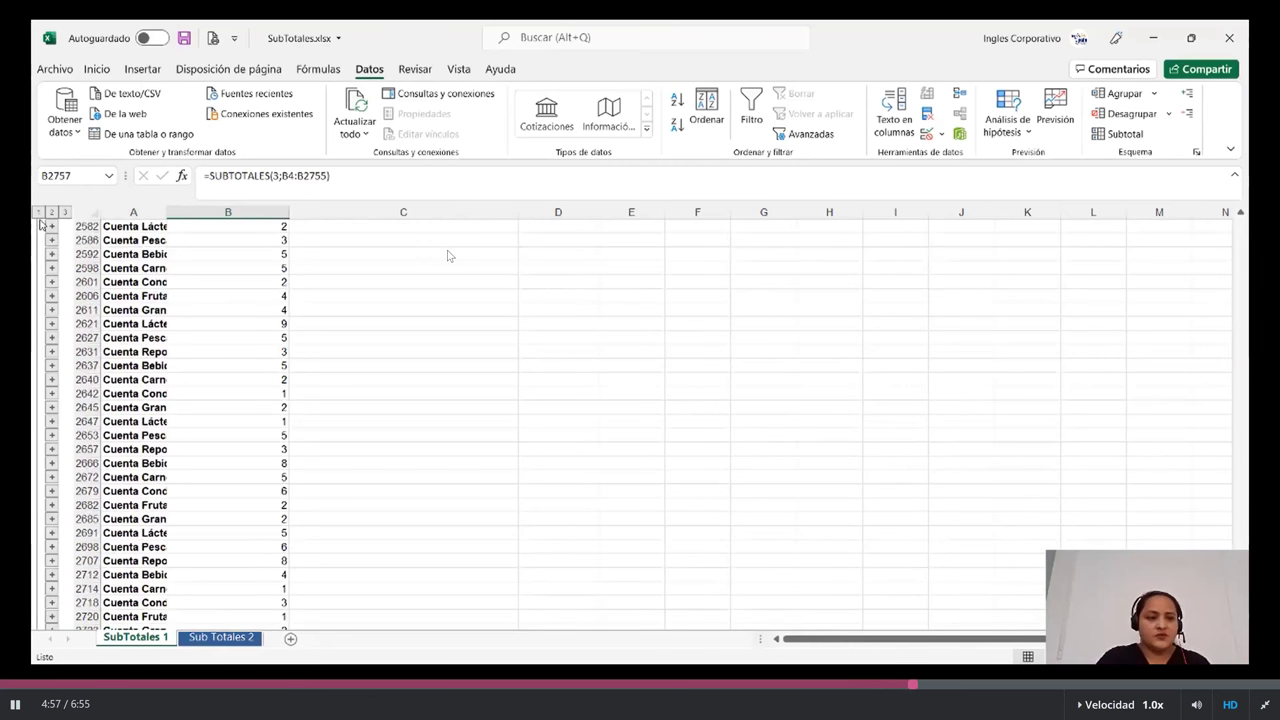
{"action": "left_click", "coordinate": [1130, 136]}
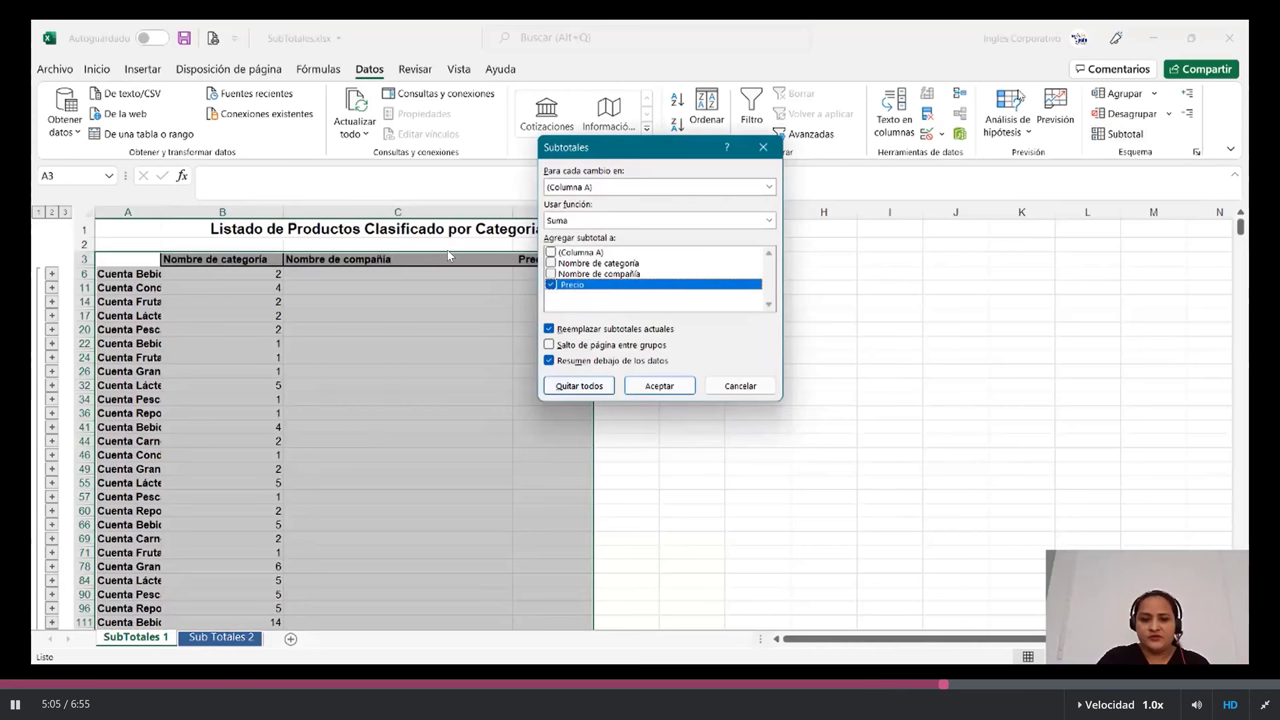
{"action": "left_click", "coordinate": [580, 386]}
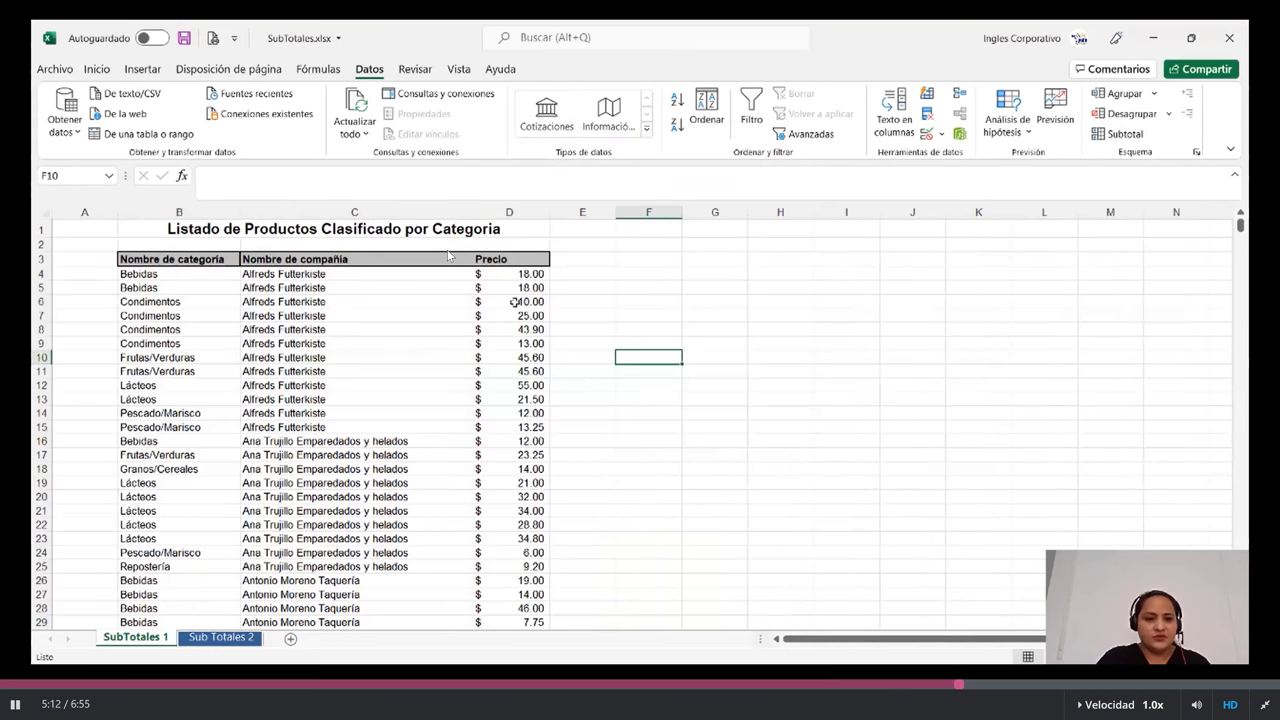
Apply subtotals to the product list at each change in Precio, using the Suma function on Precio
{"action": "left_click", "coordinate": [292, 385]}
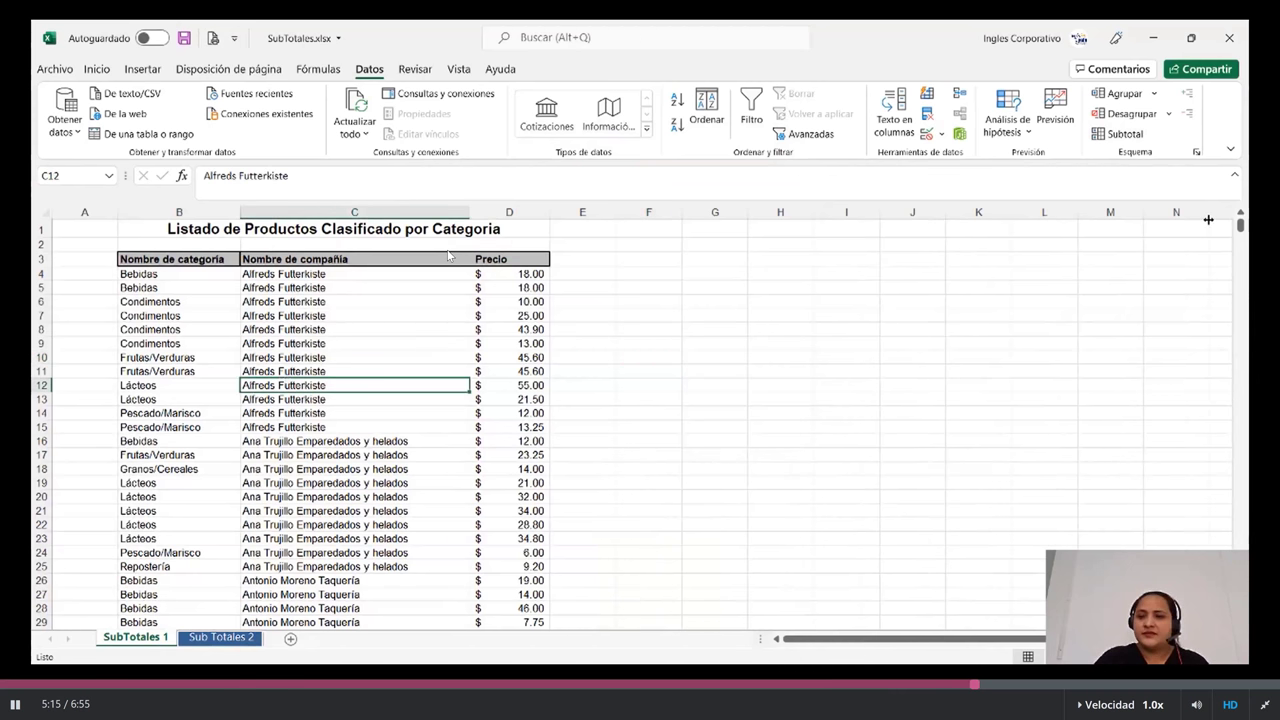
{"action": "left_click", "coordinate": [1125, 134]}
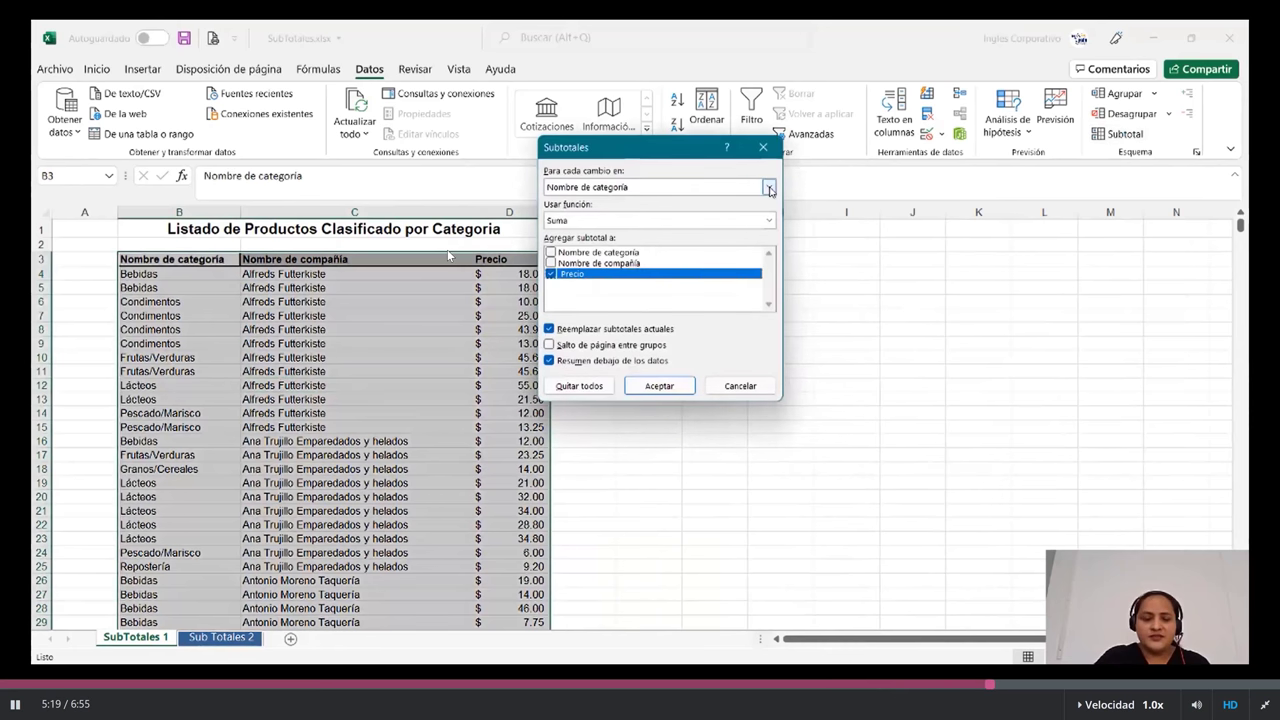
{"action": "left_click", "coordinate": [769, 188]}
{"action": "left_click", "coordinate": [568, 231]}
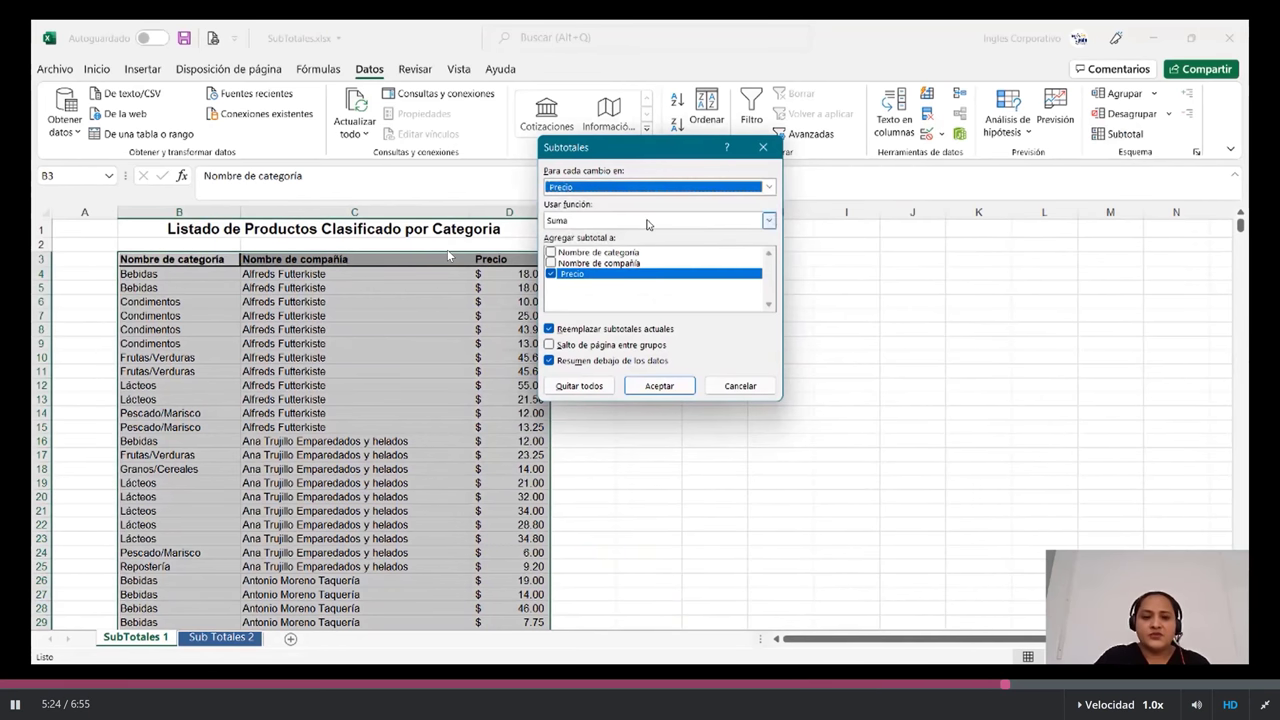
{"action": "left_click", "coordinate": [656, 385]}
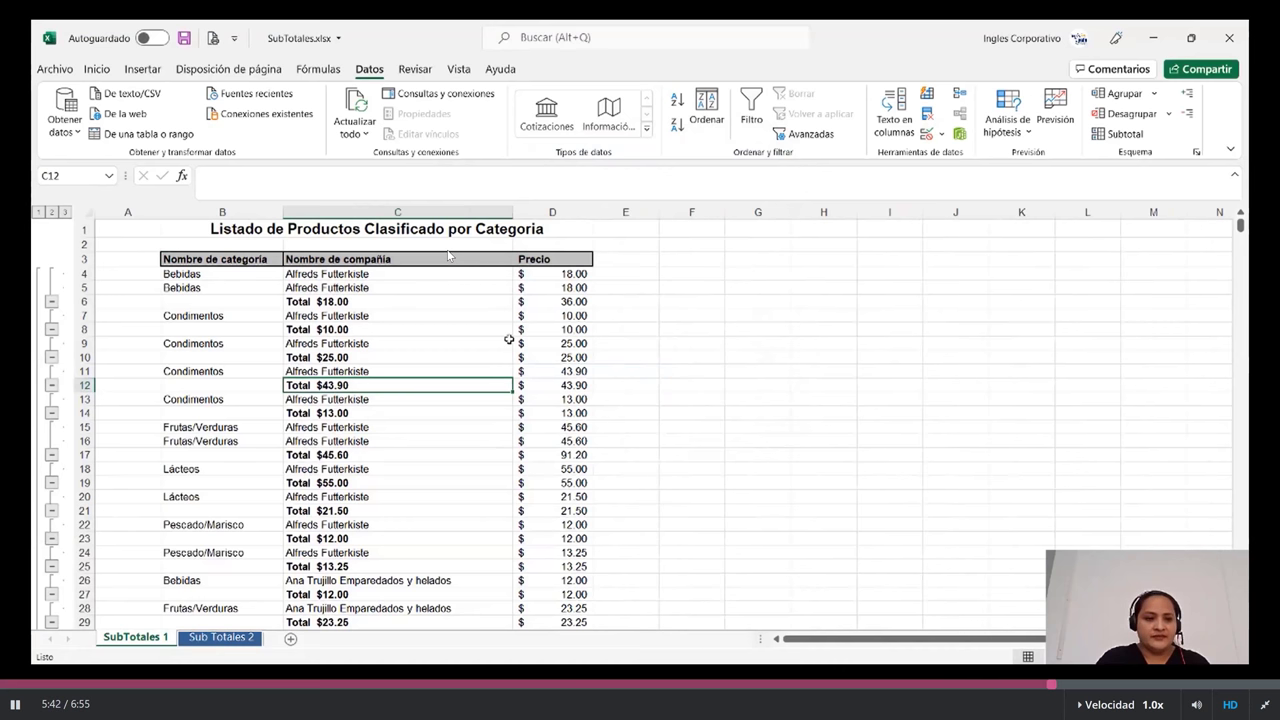
Inspect the labels and subtotal formulas of several price groups in rows 6 to 23
{"action": "left_click", "coordinate": [574, 303]}
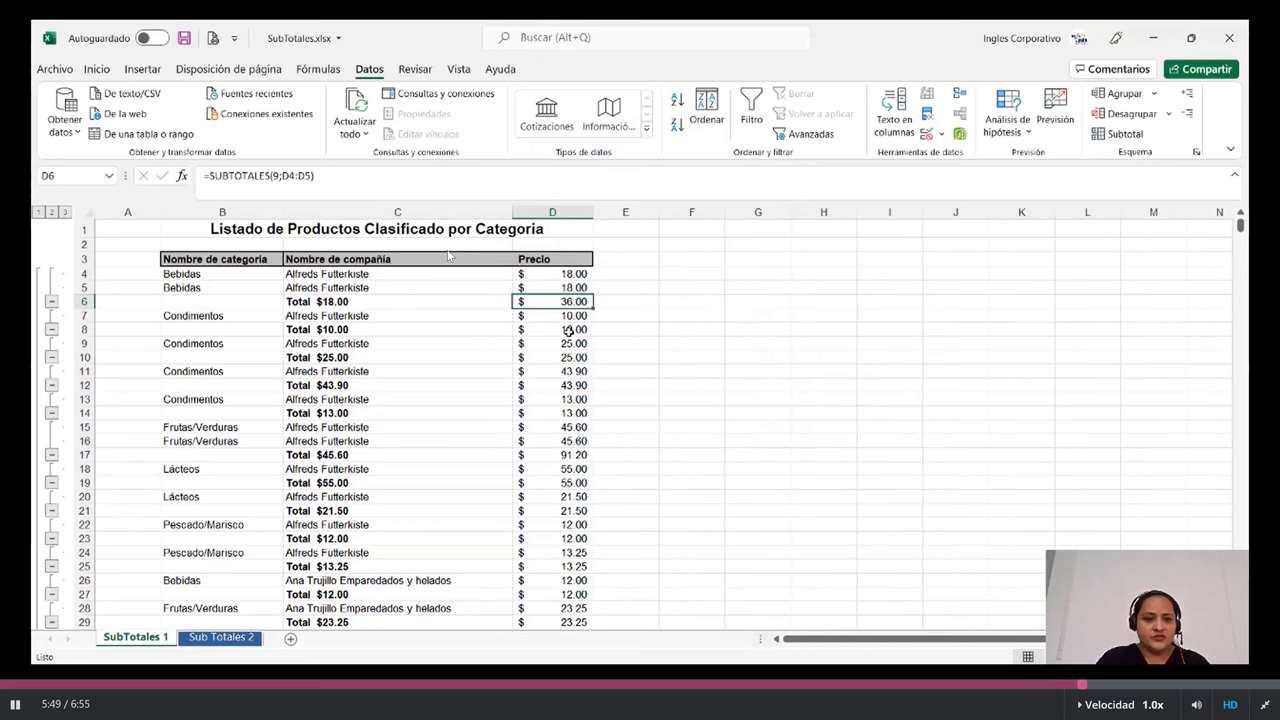
{"action": "left_click", "coordinate": [576, 330]}
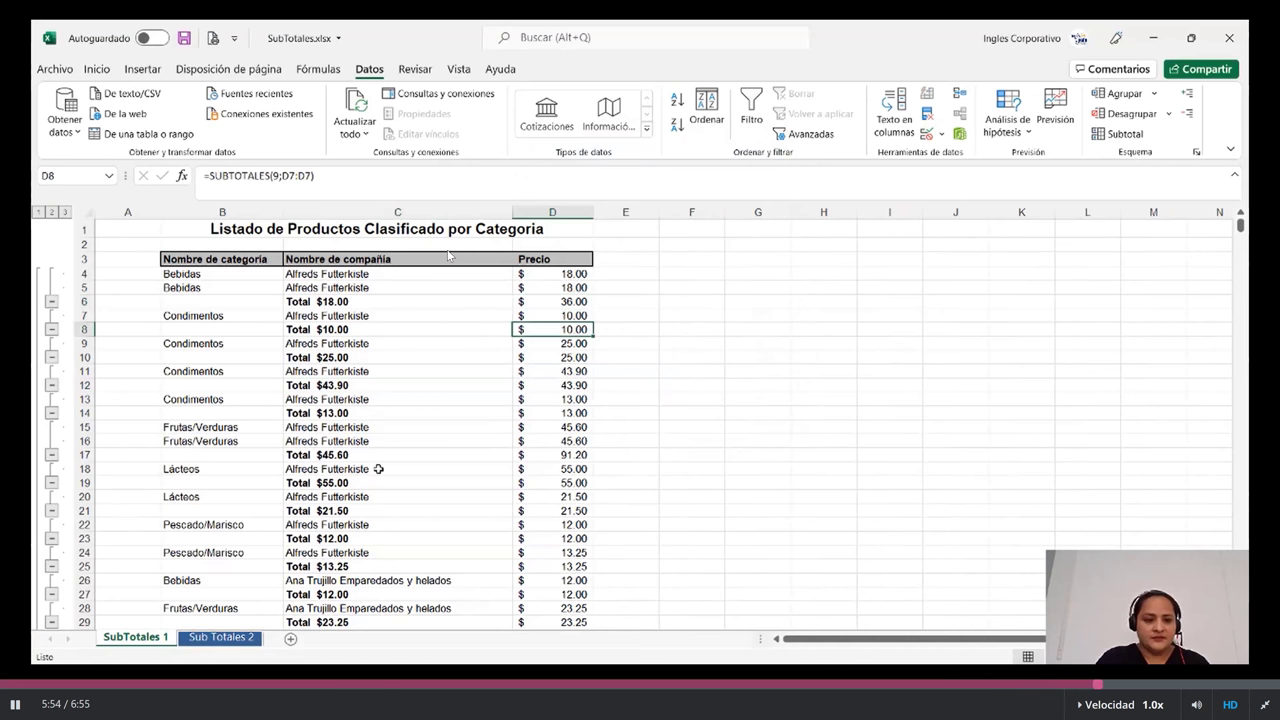
{"action": "left_click", "coordinate": [560, 455]}
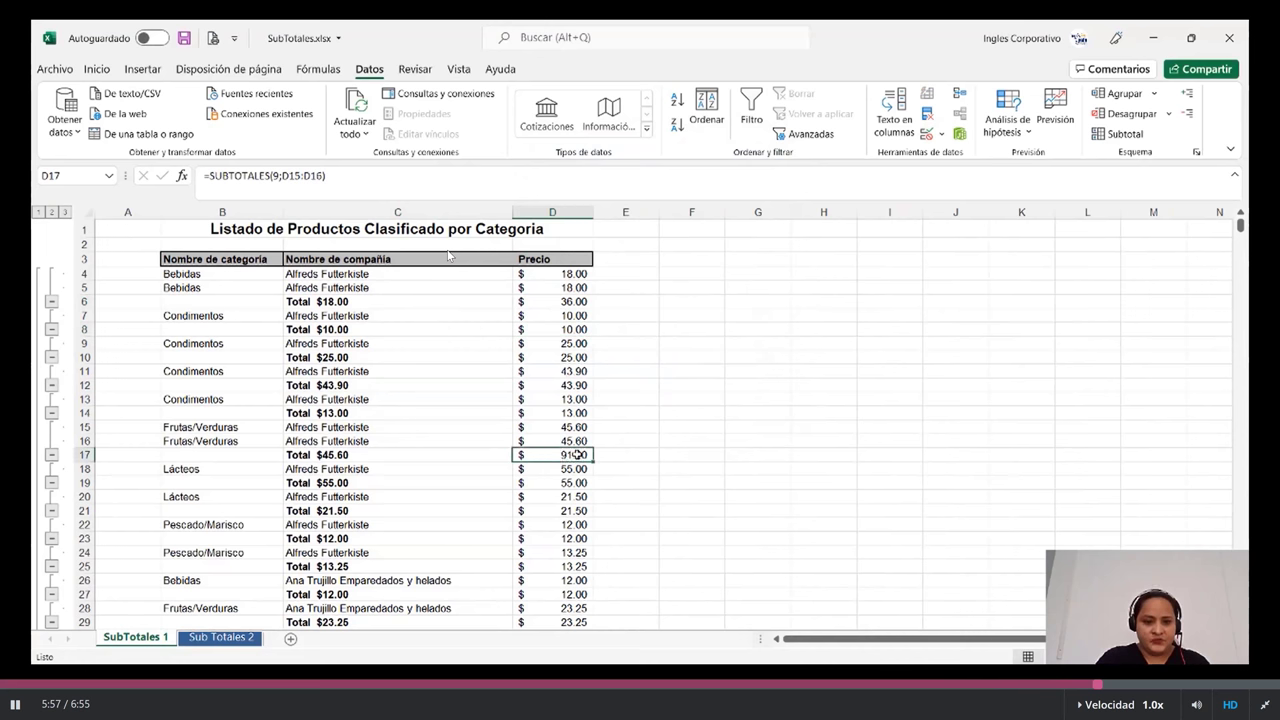
{"action": "left_click", "coordinate": [358, 455]}
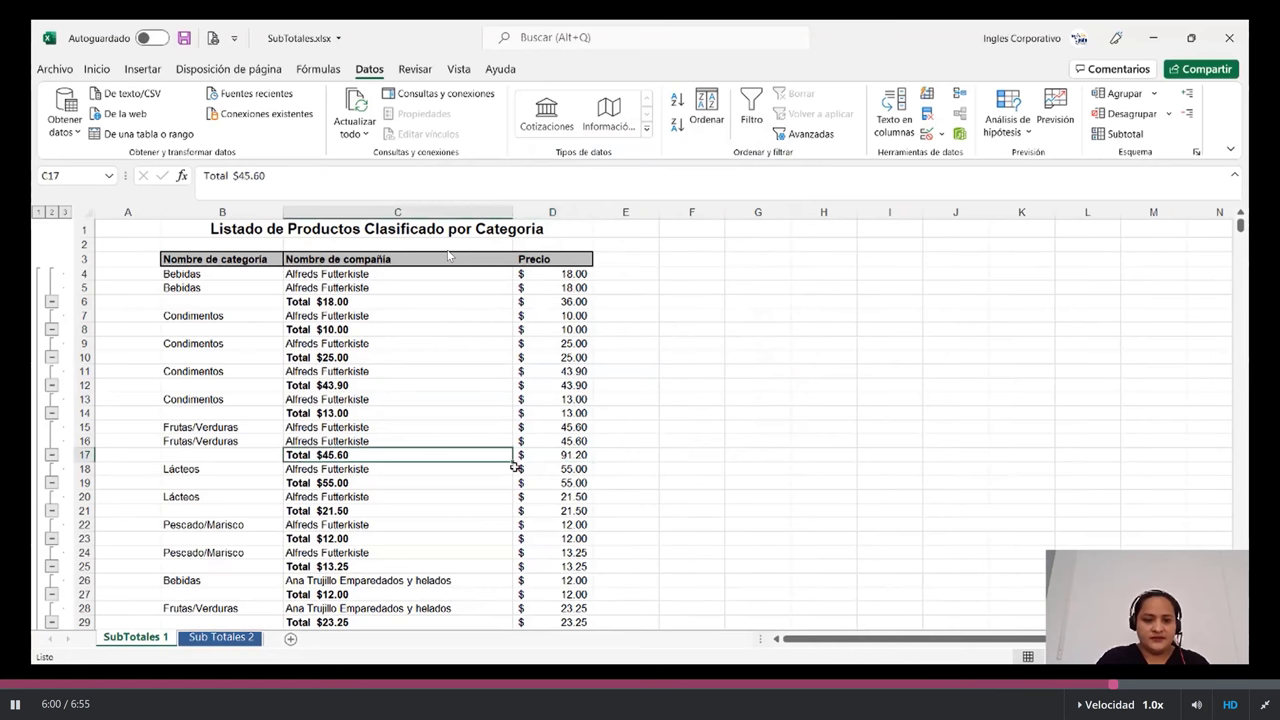
{"action": "left_click", "coordinate": [551, 459]}
{"action": "left_click", "coordinate": [376, 538]}
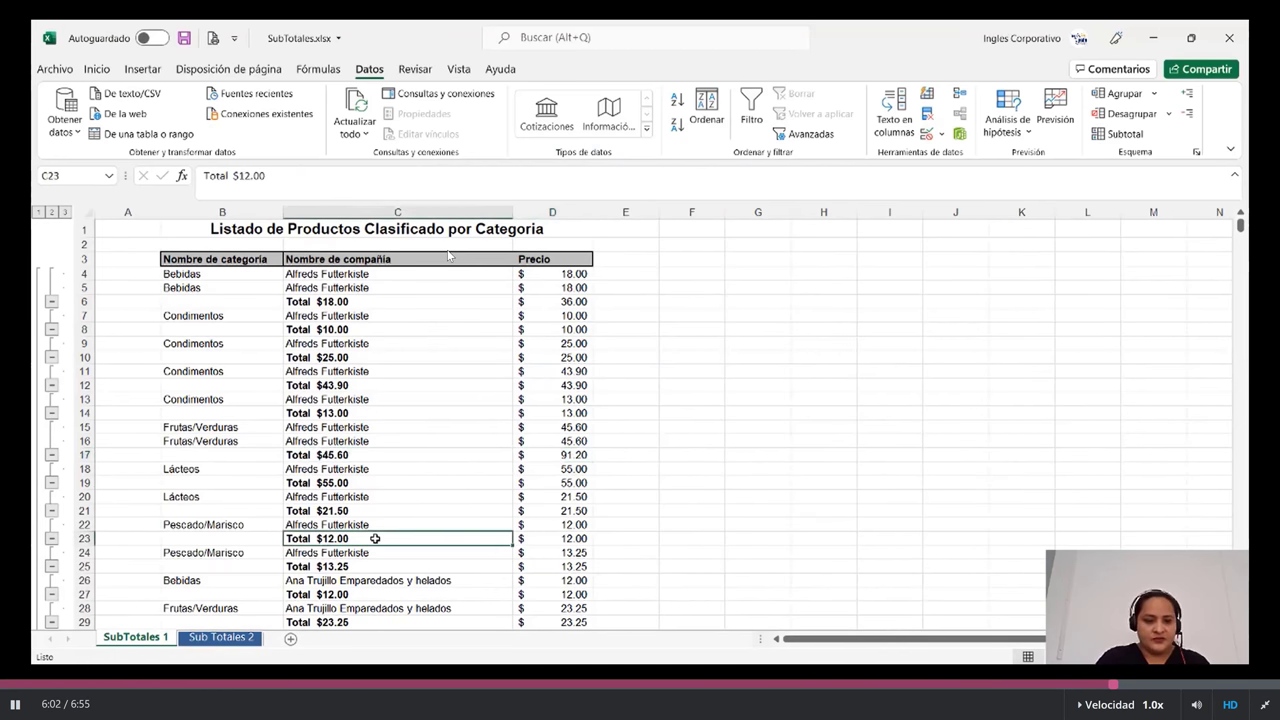
{"action": "left_click", "coordinate": [554, 540]}
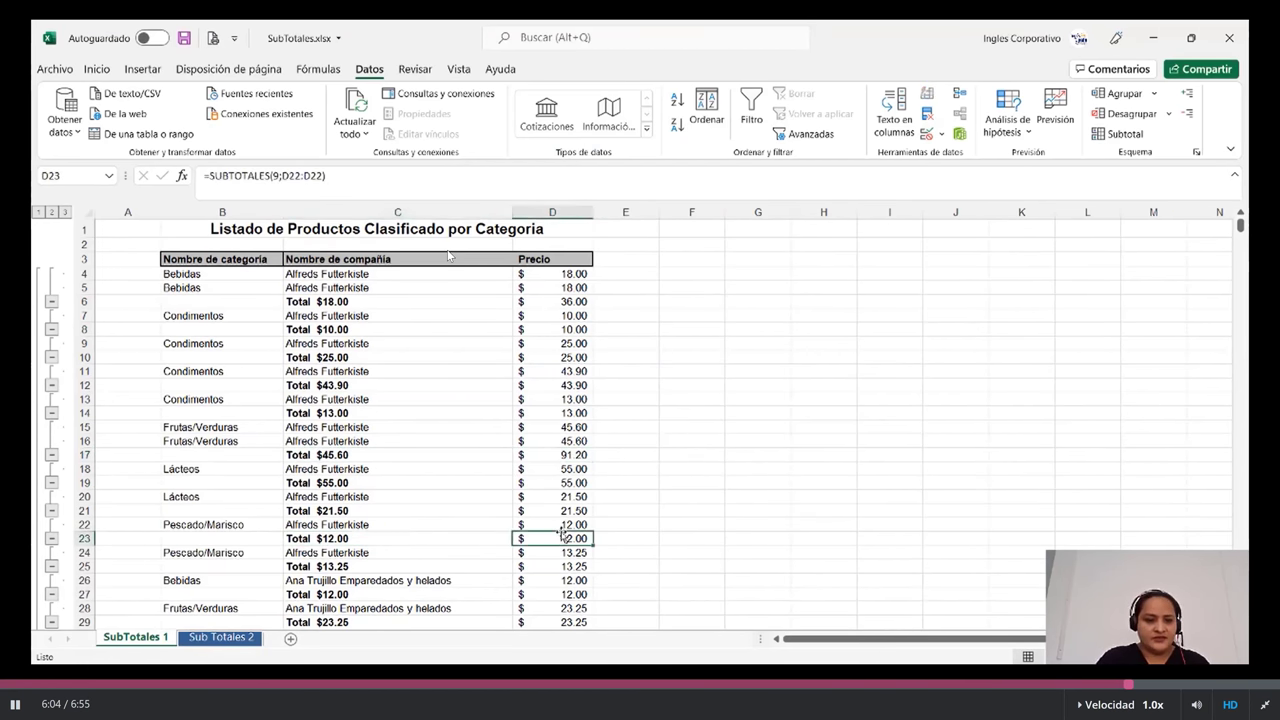
Look through the price subtotal rows further down the expanded product list
{"action": "scroll", "coordinate": [558, 535], "scroll_direction": "down", "scroll_amount": 1}
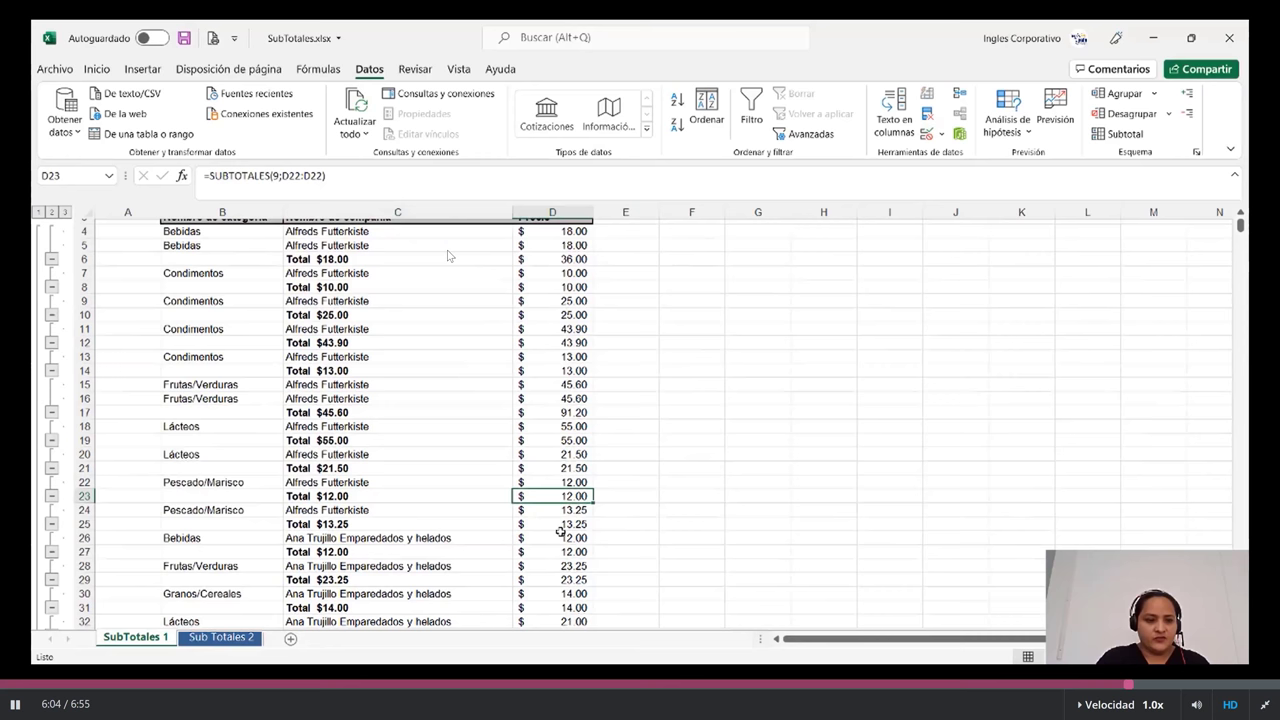
{"action": "scroll", "coordinate": [549, 532], "scroll_direction": "down", "scroll_amount": 8}
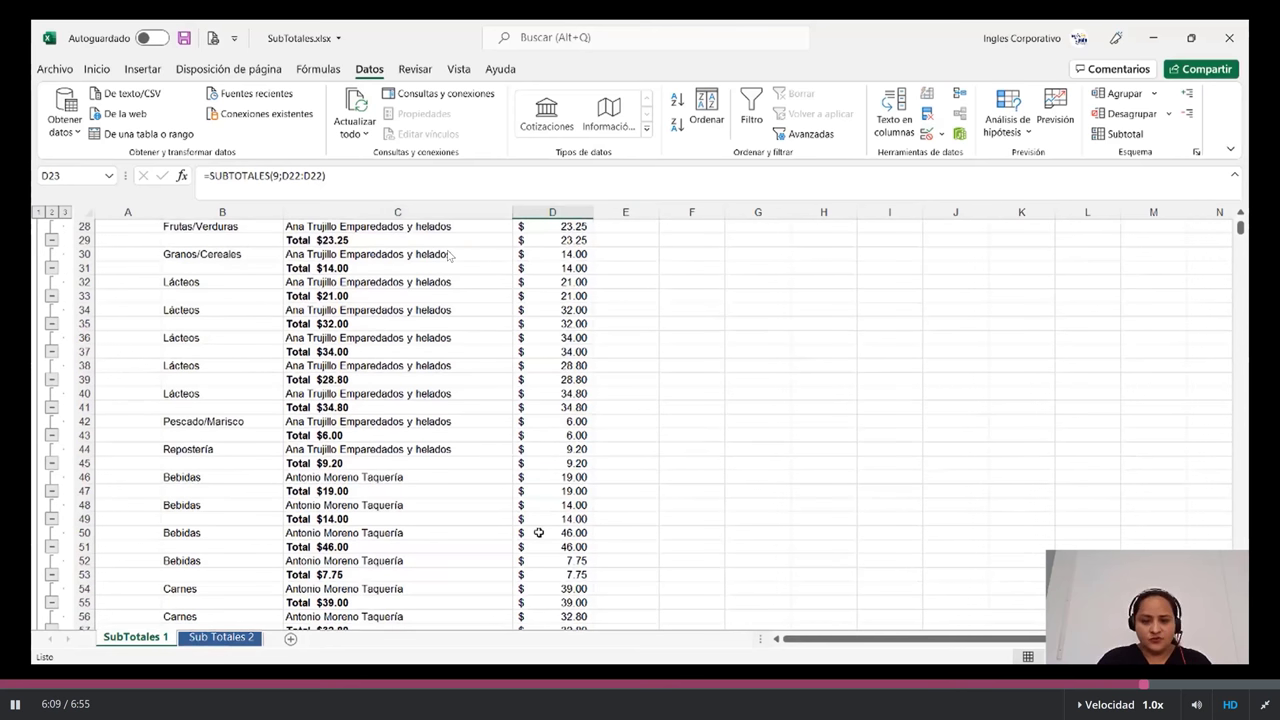
{"action": "scroll", "coordinate": [566, 527], "scroll_direction": "down", "scroll_amount": 8}
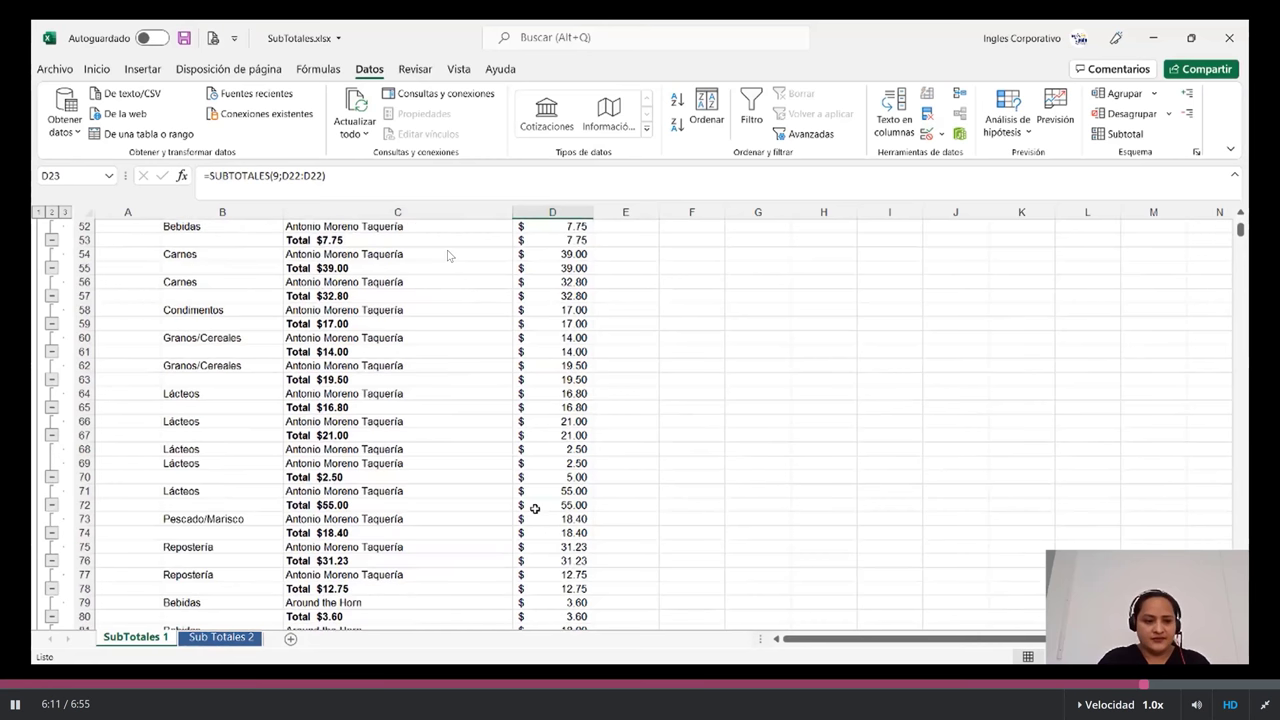
{"action": "scroll", "coordinate": [535, 508], "scroll_direction": "down", "scroll_amount": 4}
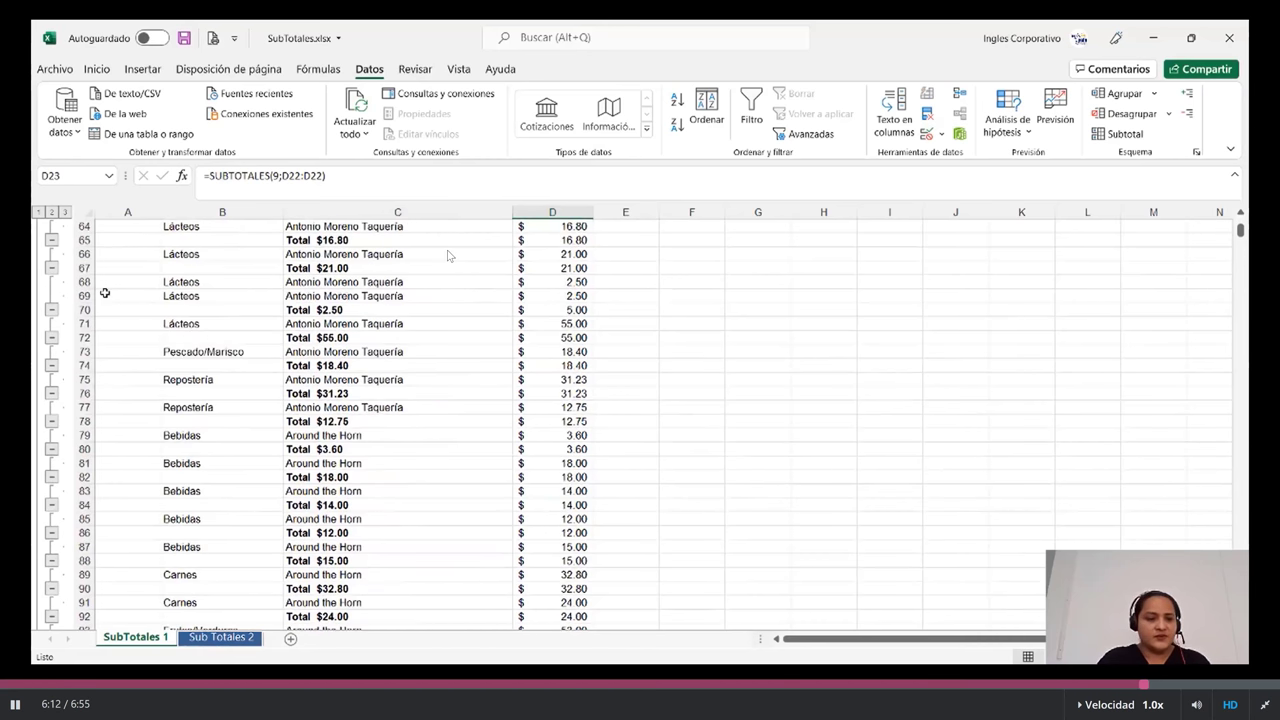
Collapse the product list to outline level 2 to review the price subtotals, and to level 1 to leave only the grand total
{"action": "left_click", "coordinate": [52, 213]}
{"action": "scroll", "coordinate": [449, 256], "scroll_direction": "up", "scroll_amount": 3}
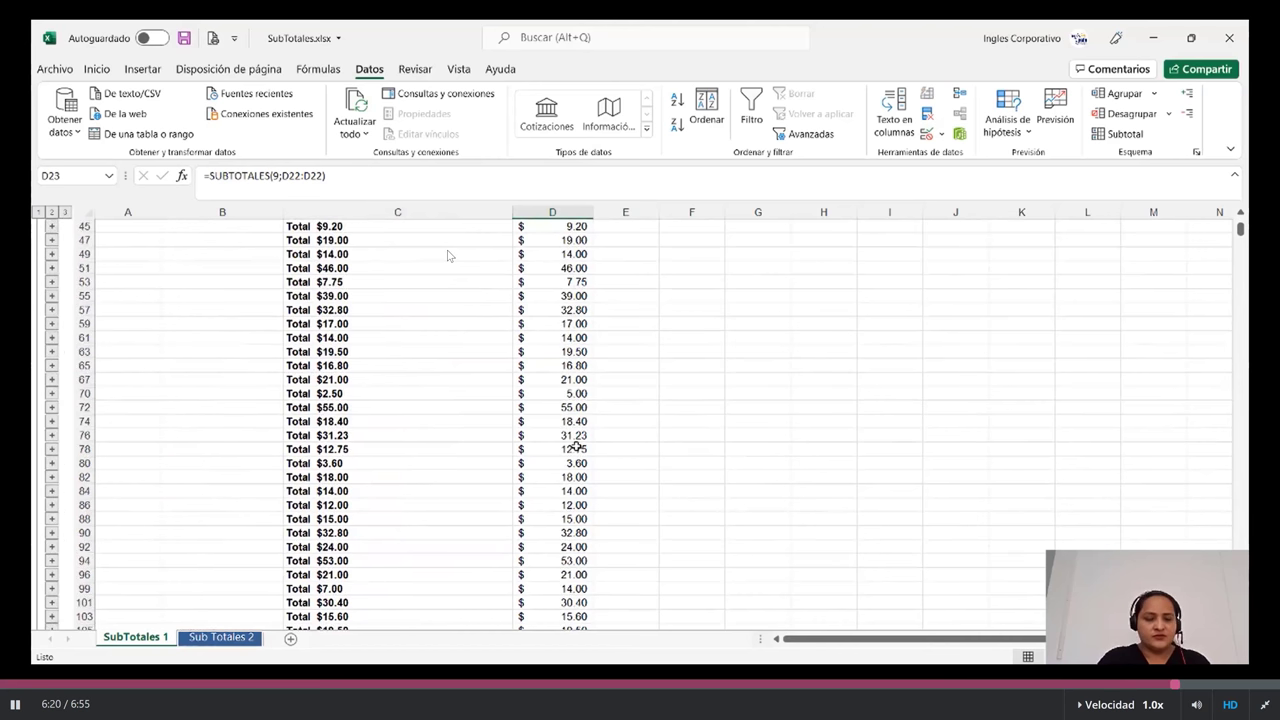
{"action": "scroll", "coordinate": [449, 256], "scroll_direction": "up", "scroll_amount": 5}
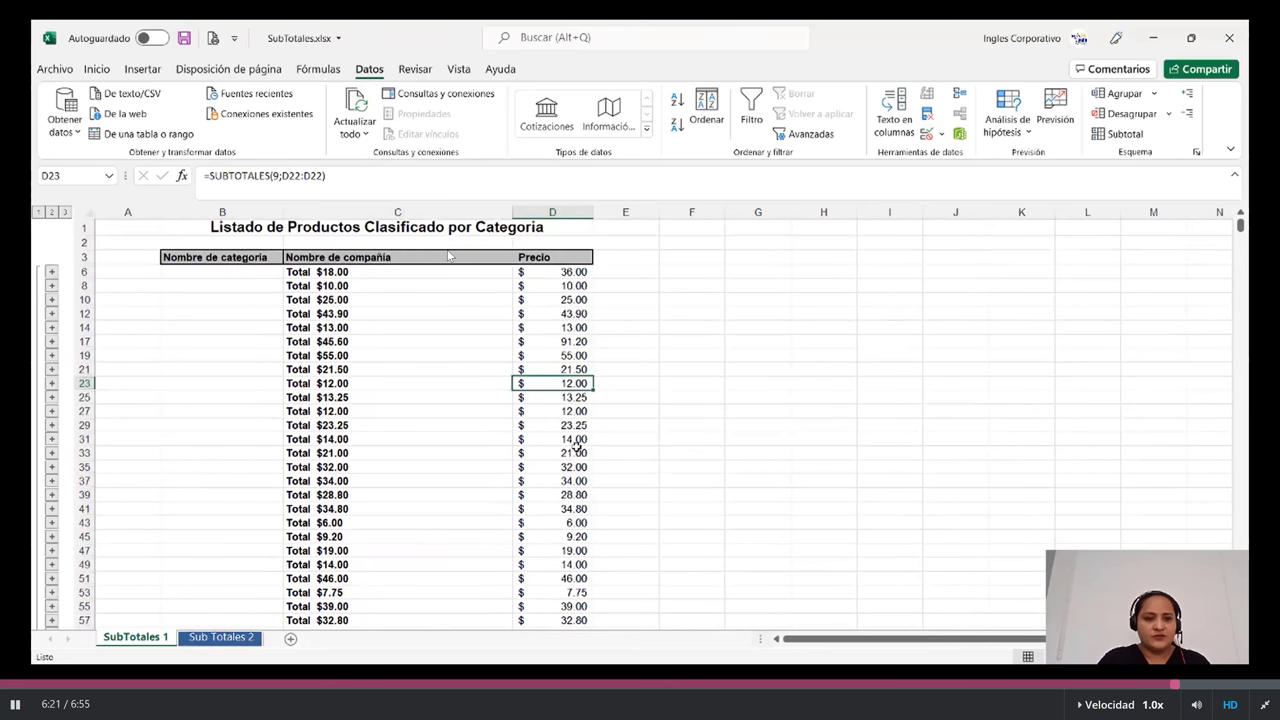
{"action": "left_click", "coordinate": [40, 212]}
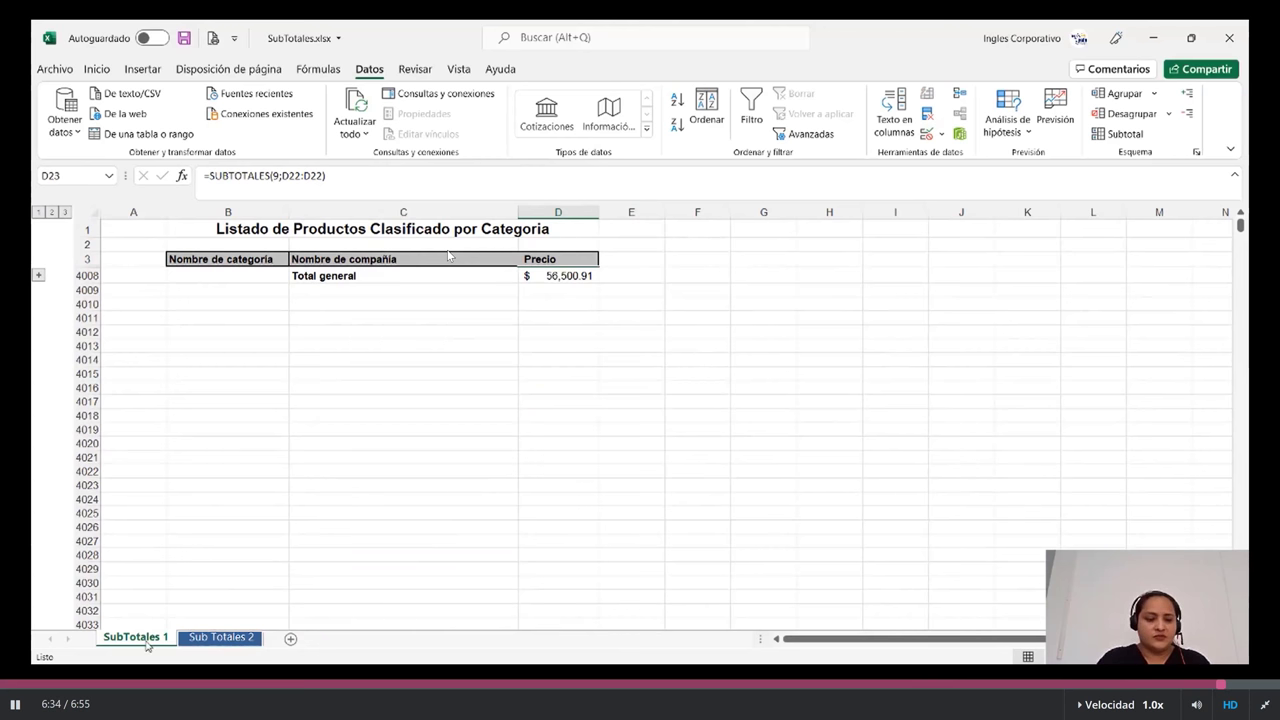
{"action": "left_click", "coordinate": [292, 497]}
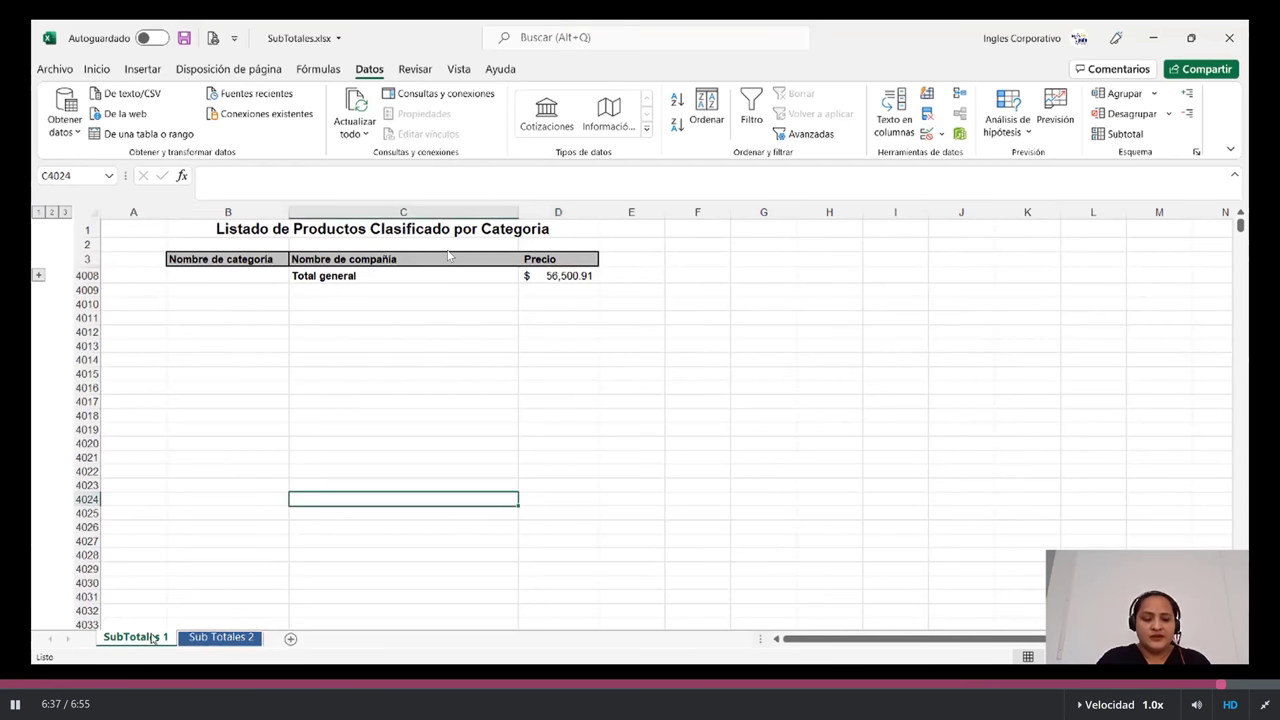
Leave the full-screen view of the finished course video
{"action": "left_click", "coordinate": [220, 638]}
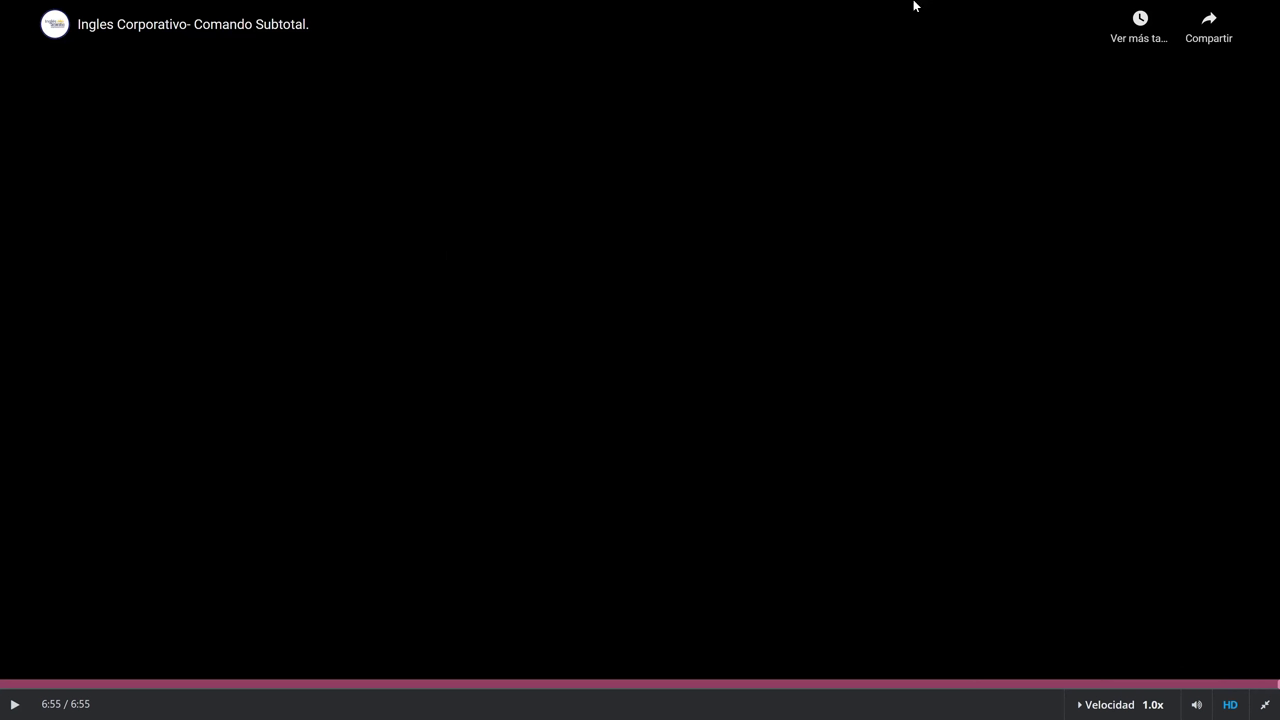
{"action": "key", "text": "Escape"}
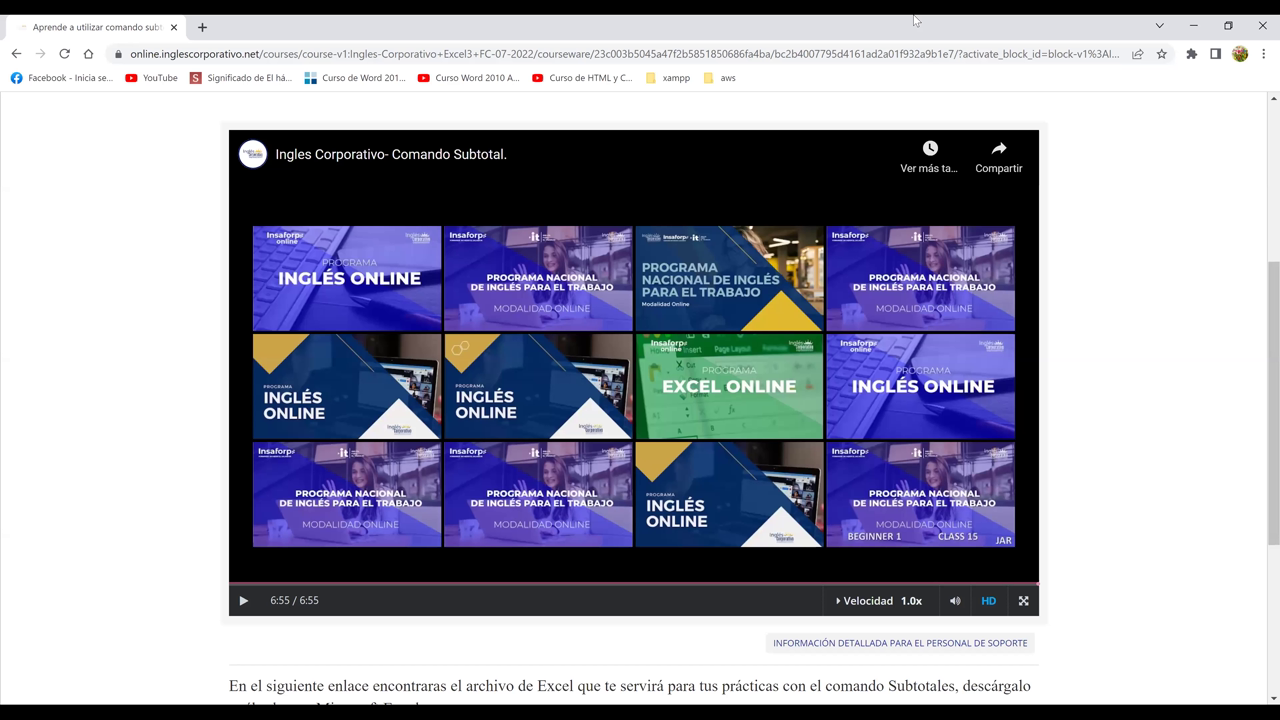
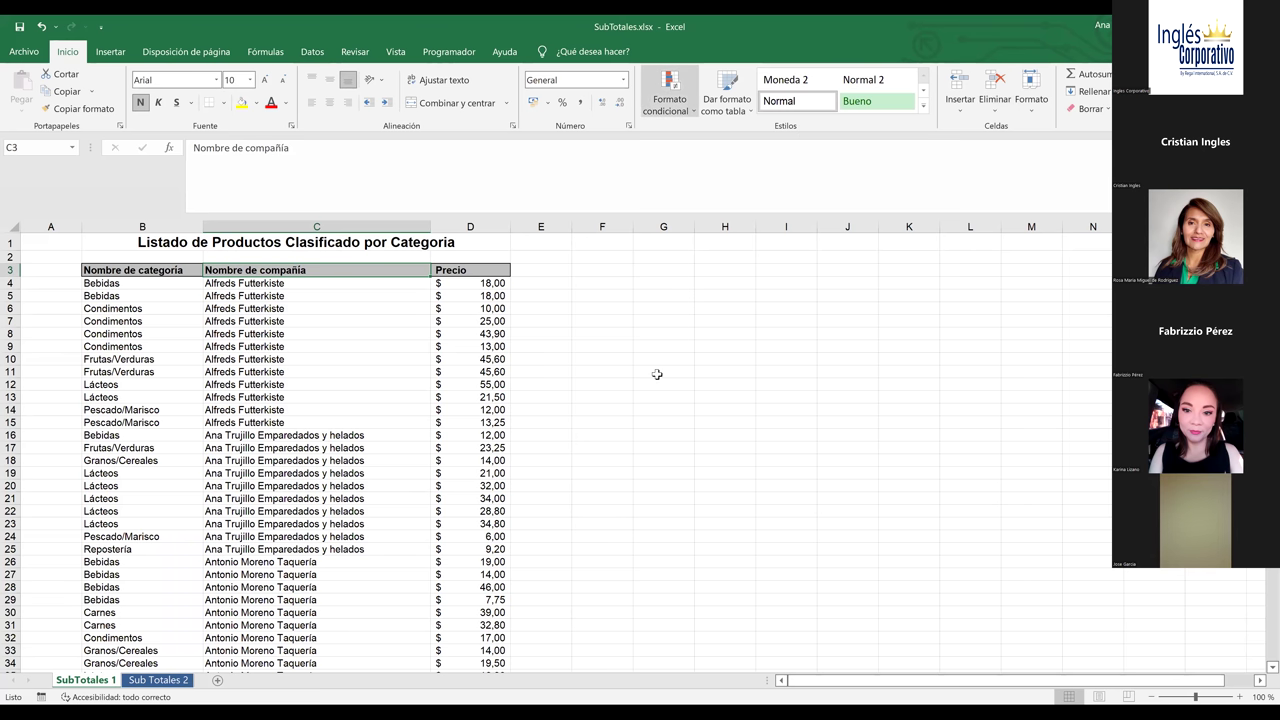
In the SubTotales.xlsx workbook in Excel, look through the Nombre de categoría entries down to row 61 and return to the start of the list
{"action": "scroll", "coordinate": [1074, 115], "scroll_direction": "down", "scroll_amount": 4}
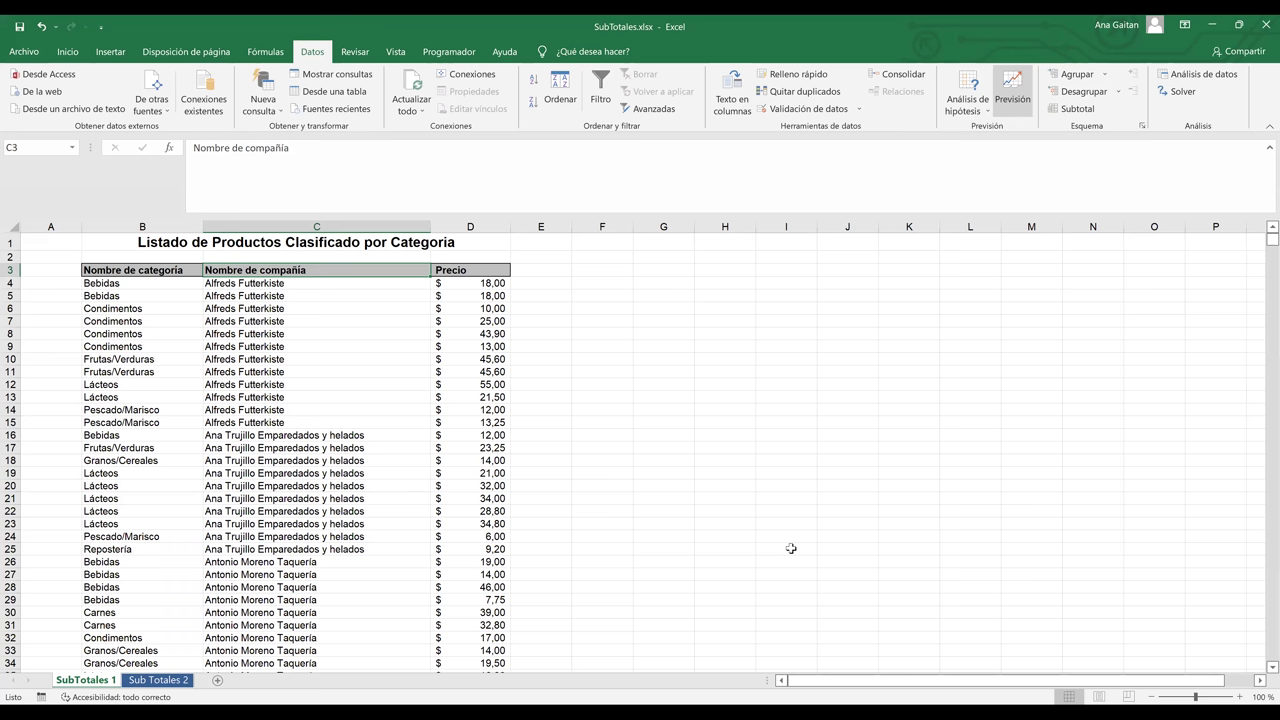
{"action": "left_click", "coordinate": [283, 389]}
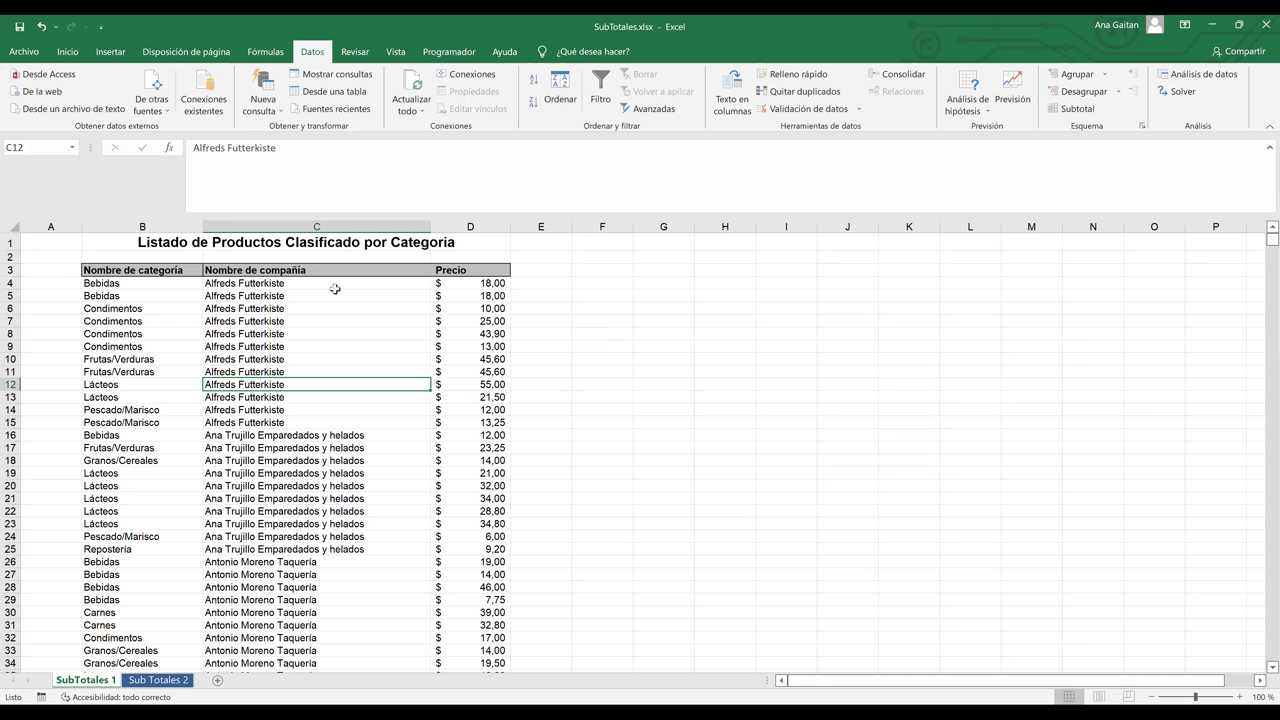
{"action": "left_click", "coordinate": [125, 312]}
{"action": "key", "text": "Down"}
{"action": "key", "text": "Down"}
{"action": "key", "text": "Down"}
{"action": "key", "text": "Down"}
{"action": "key", "text": "Down"}
{"action": "key", "text": "Down"}
{"action": "key", "text": "Down"}
{"action": "key", "text": "Down"}
{"action": "key", "text": "Down"}
{"action": "key", "text": "Down"}
{"action": "key", "text": "Down"}
{"action": "key", "text": "Down"}
{"action": "key", "text": "Down"}
{"action": "key", "text": "Down"}
{"action": "key", "text": "Down"}
{"action": "key", "text": "Down"}
{"action": "key", "text": "Down"}
{"action": "key", "text": "Down"}
{"action": "key", "text": "Down"}
{"action": "key", "text": "Down"}
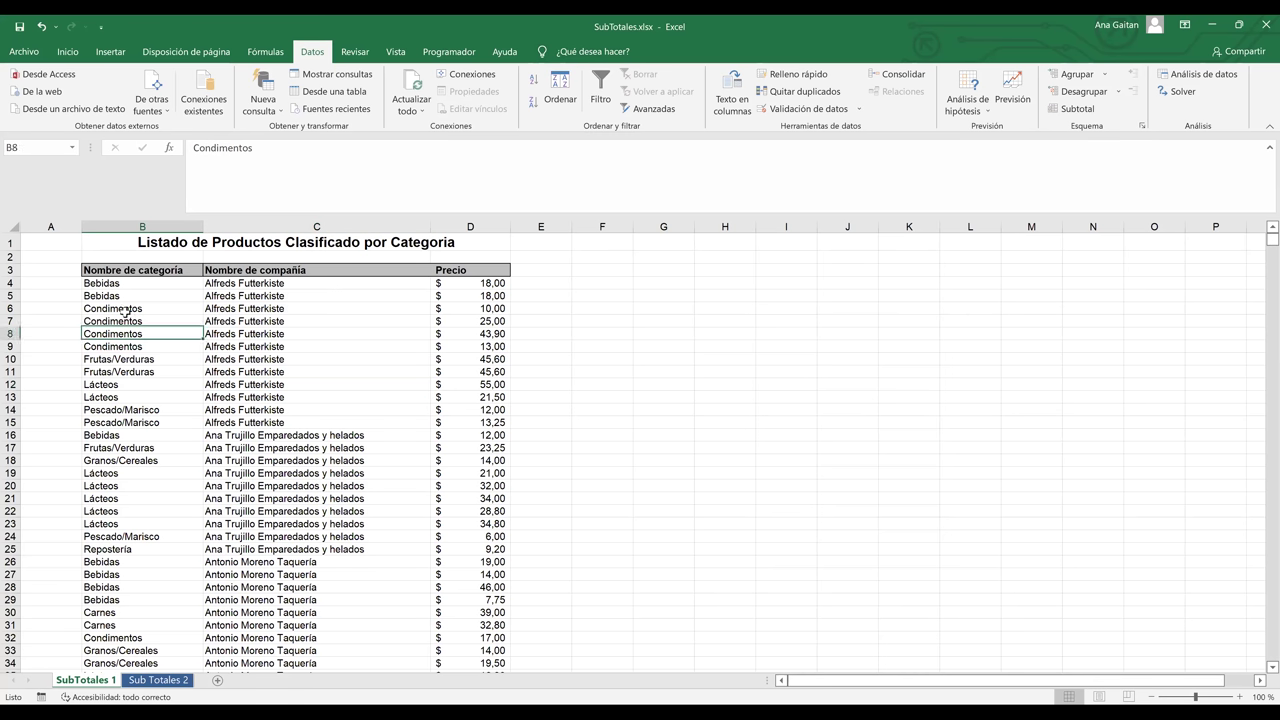
{"action": "key", "text": "Down"}
{"action": "key", "text": "Down"}
{"action": "key", "text": "Down"}
{"action": "key", "text": "Down"}
{"action": "key", "text": "Down"}
{"action": "key", "text": "Down"}
{"action": "key", "text": "Down"}
{"action": "key", "text": "Down"}
{"action": "key", "text": "Down"}
{"action": "key", "text": "Down"}
{"action": "key", "text": "Down"}
{"action": "key", "text": "Down"}
{"action": "key", "text": "Down"}
{"action": "key", "text": "Down"}
{"action": "key", "text": "Down"}
{"action": "key", "text": "Down"}
{"action": "key", "text": "Down"}
{"action": "key", "text": "Down"}
{"action": "key", "text": "Down"}
{"action": "key", "text": "Down"}
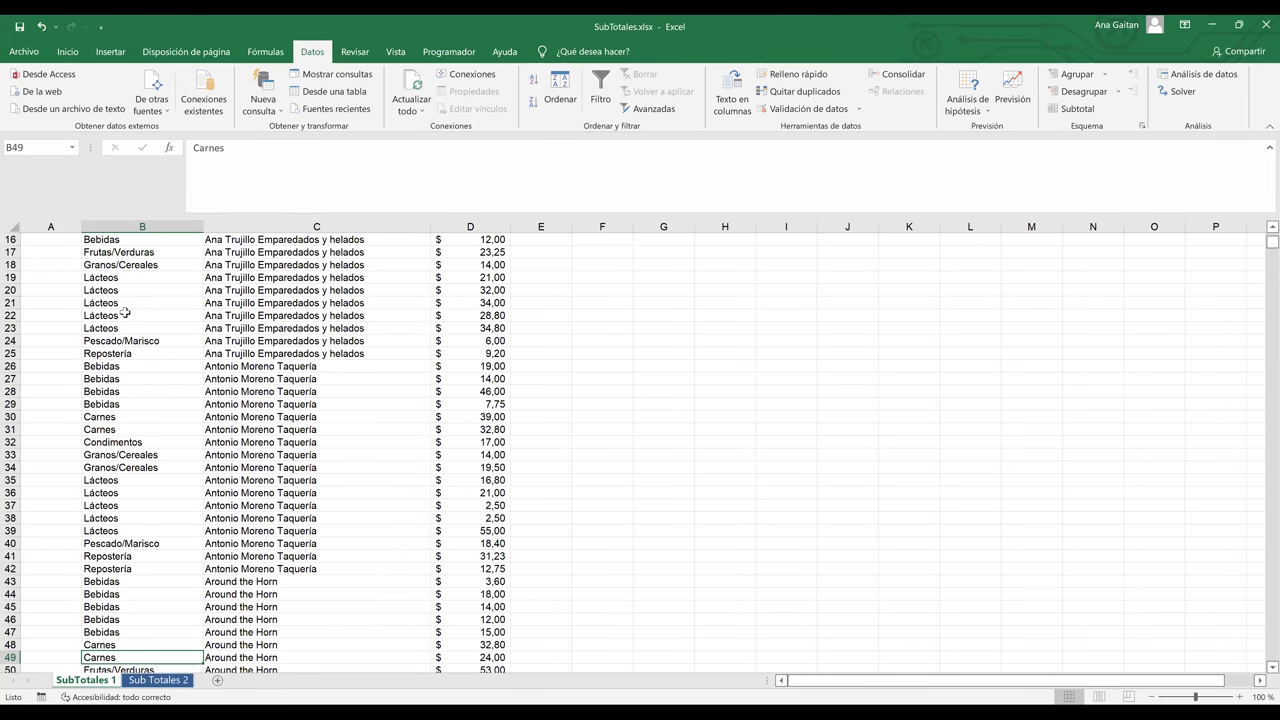
{"action": "key", "text": "Down"}
{"action": "key", "text": "Down"}
{"action": "key", "text": "Down"}
{"action": "key", "text": "Down"}
{"action": "key", "text": "Down"}
{"action": "key", "text": "Down"}
{"action": "key", "text": "Down"}
{"action": "key", "text": "Down"}
{"action": "key", "text": "Down"}
{"action": "key", "text": "Down"}
{"action": "key", "text": "Down"}
{"action": "key", "text": "Down"}
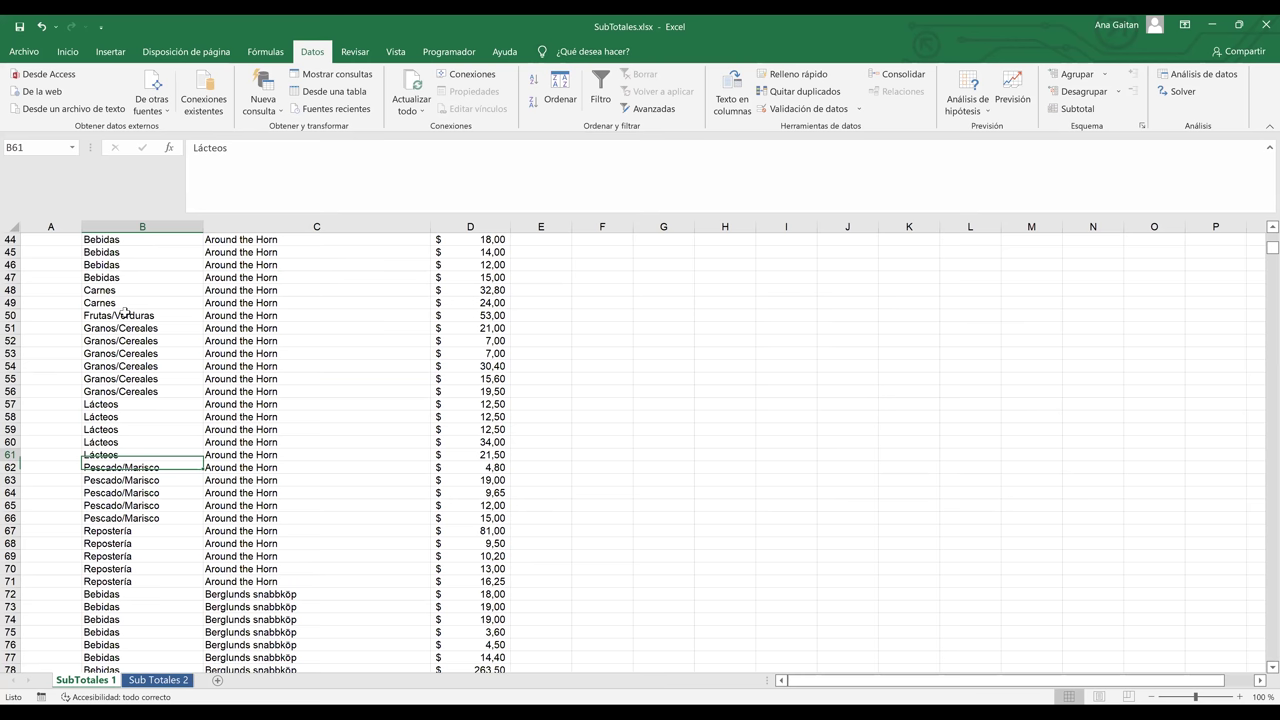
{"action": "scroll", "coordinate": [240, 283], "scroll_direction": "up", "scroll_amount": 15}
Highlight the first Alfreds Futterkiste entries in the Nombre de compañía column, starting at C4
{"action": "left_click", "coordinate": [240, 283]}
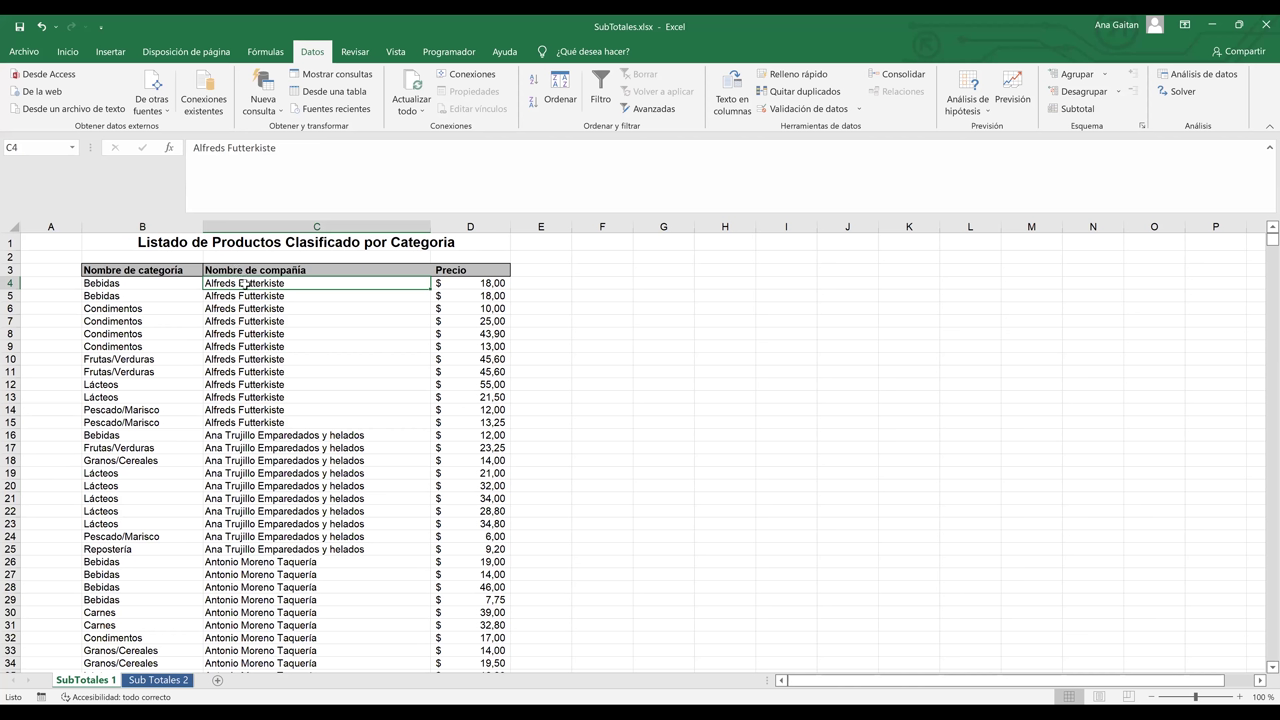
{"action": "key", "text": "shift+Down"}
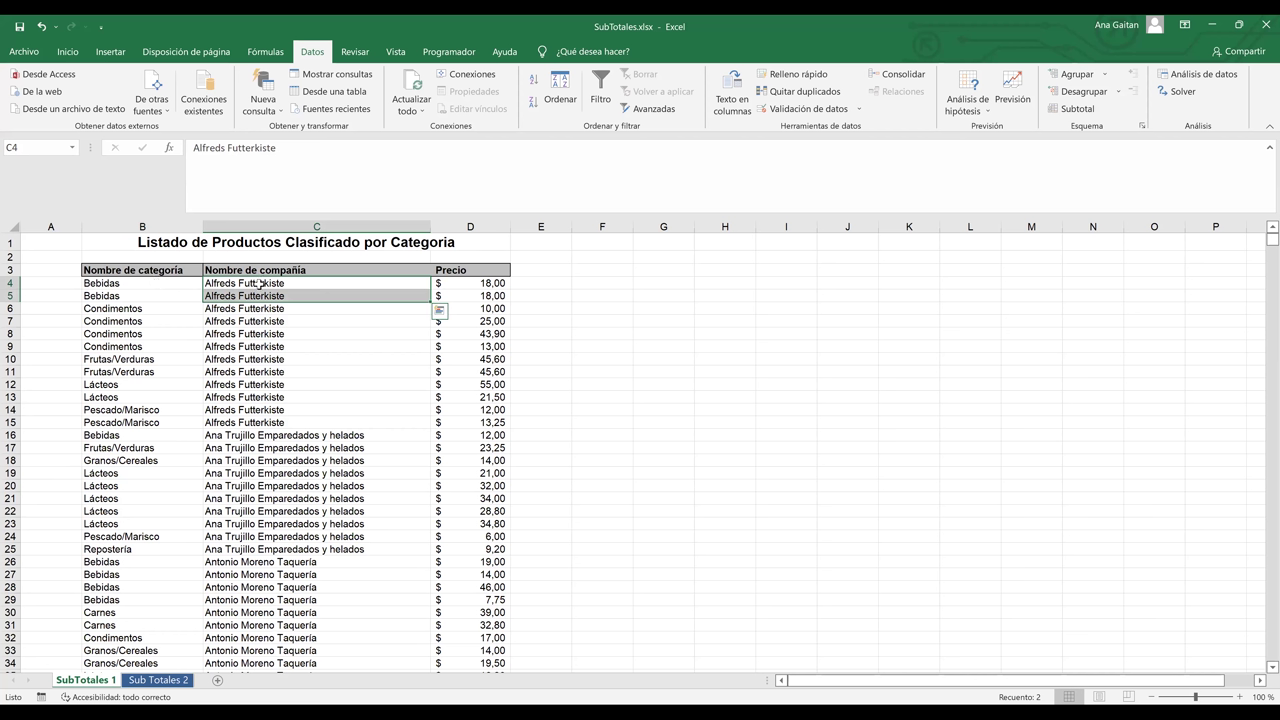
{"action": "left_click_drag", "start_coordinate": [259, 284], "coordinate": [243, 376]}
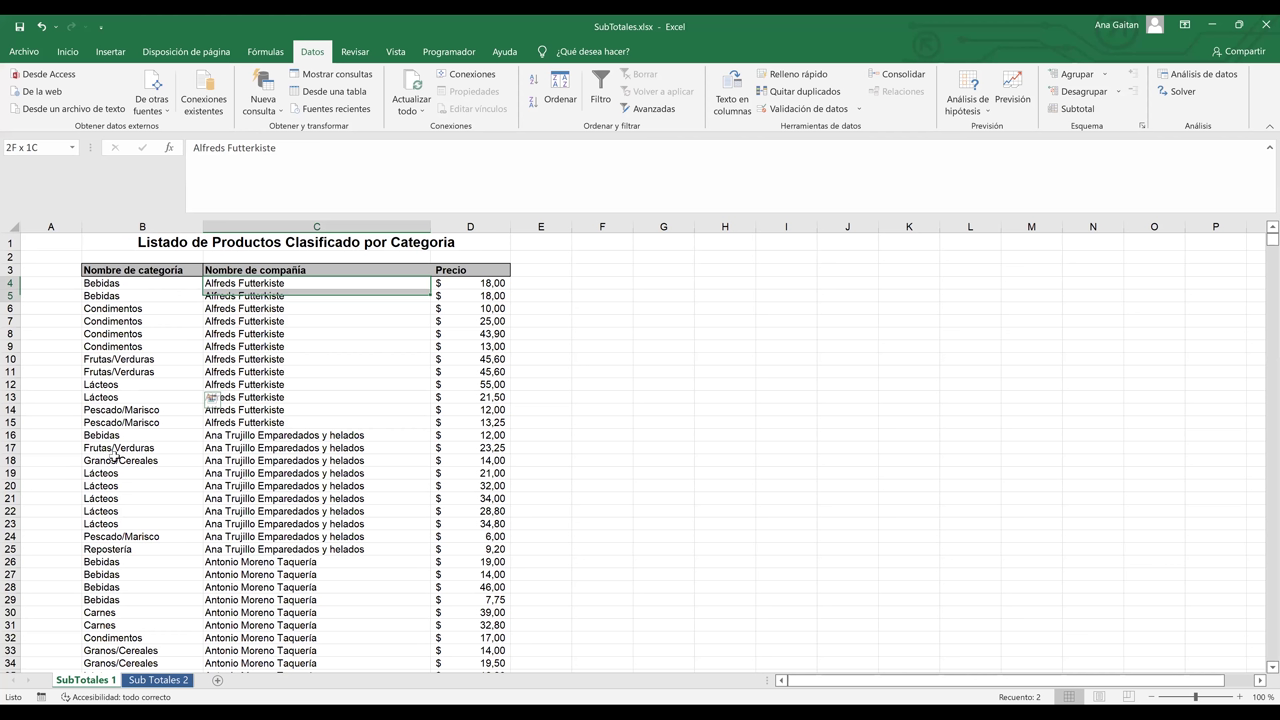
Highlight the Nombre de categoría entries B16:B25 that belong to Ana Trujillo Emparedados y helados
{"action": "left_click_drag", "start_coordinate": [115, 435], "coordinate": [115, 473]}
{"action": "left_click_drag", "start_coordinate": [115, 549], "coordinate": [115, 549]}
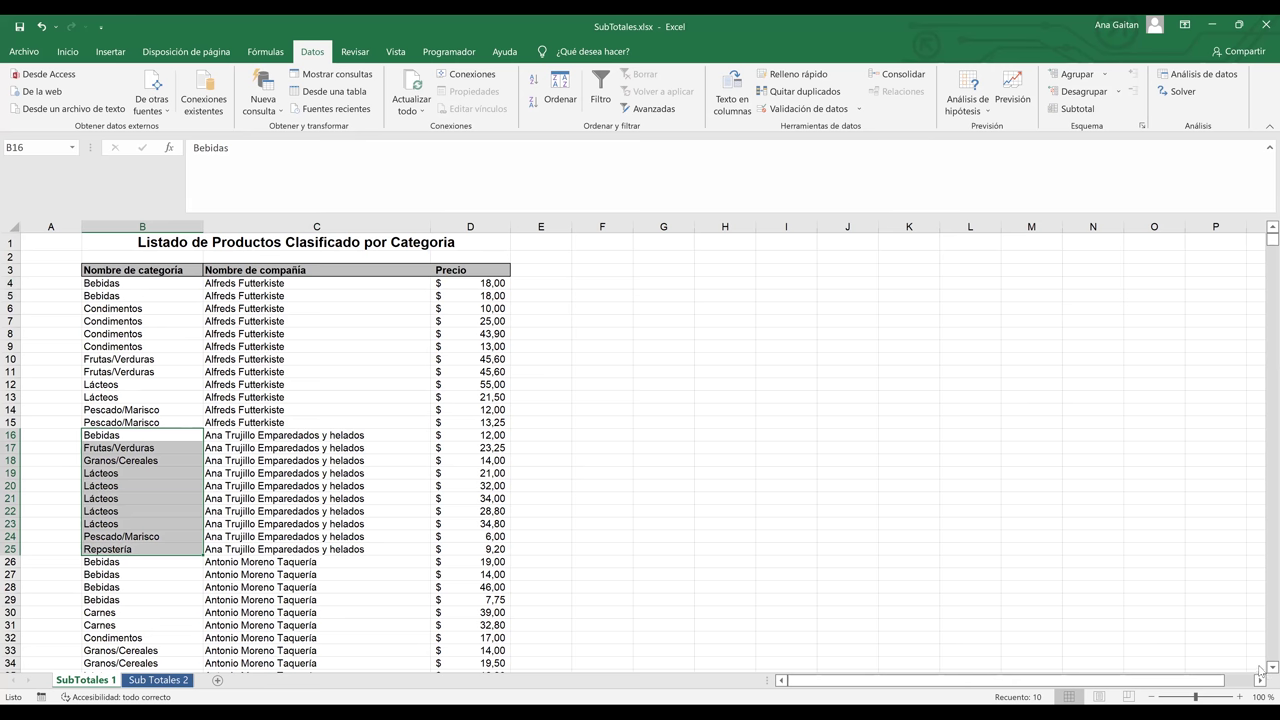
{"action": "left_click", "coordinate": [1262, 669]}
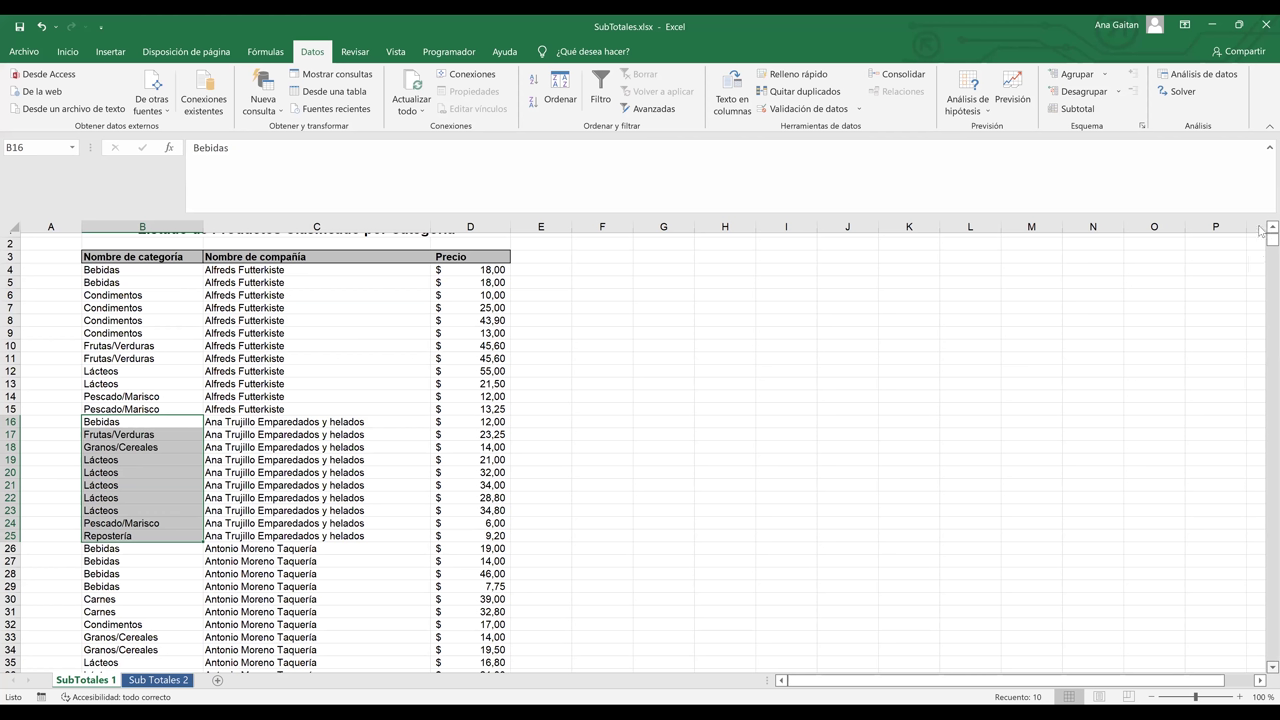
Open the Sort settings for the product list from cell C12 to review them, and close them without sorting
{"action": "left_click", "coordinate": [292, 381]}
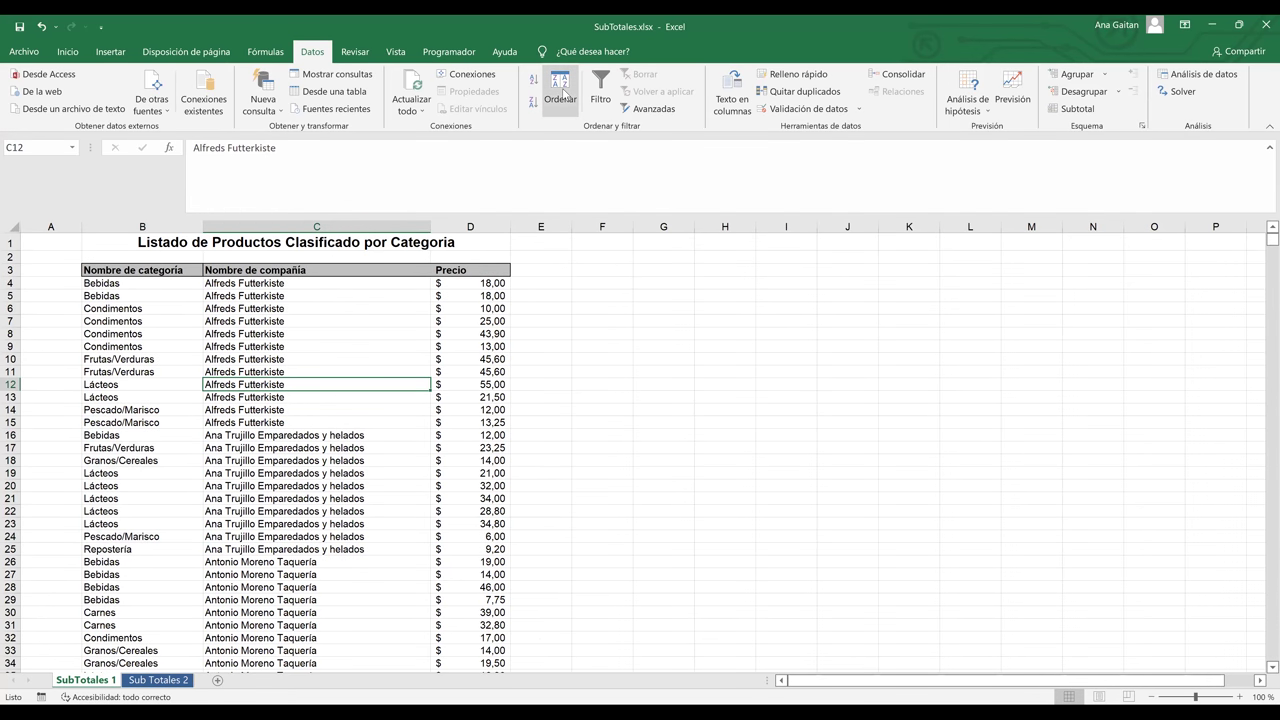
{"action": "left_click", "coordinate": [561, 95]}
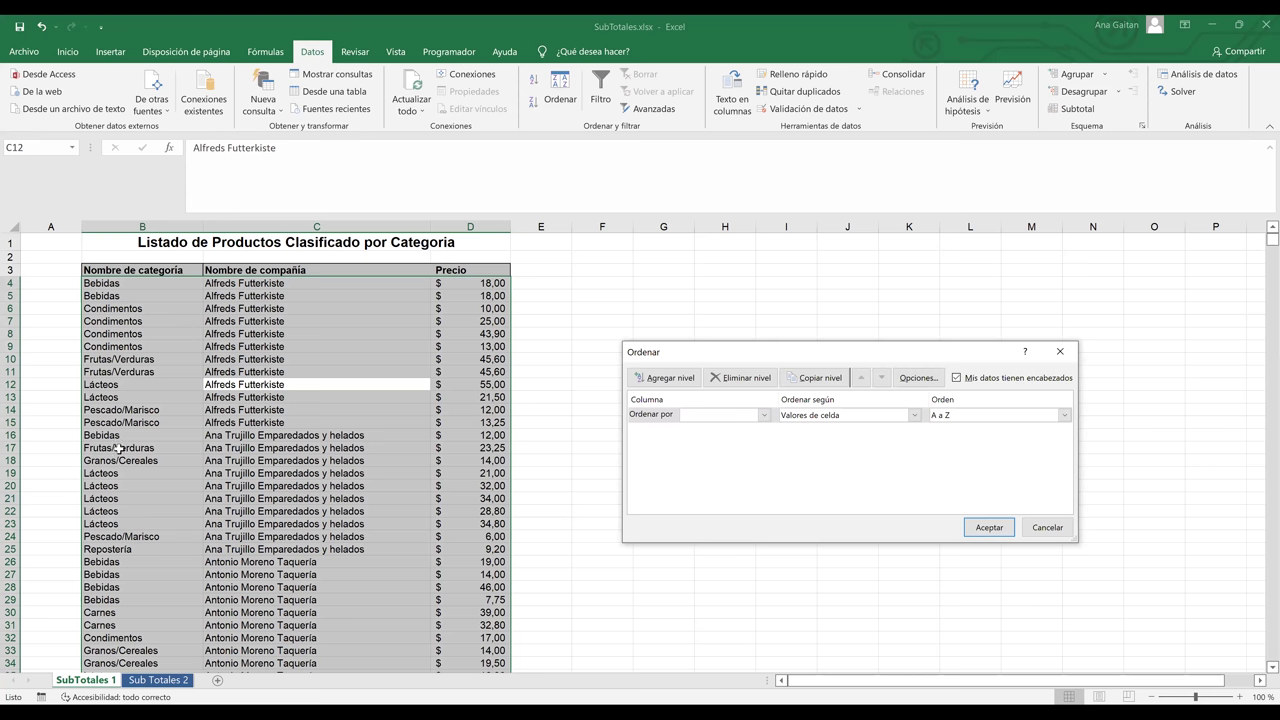
{"action": "key", "text": "Escape"}
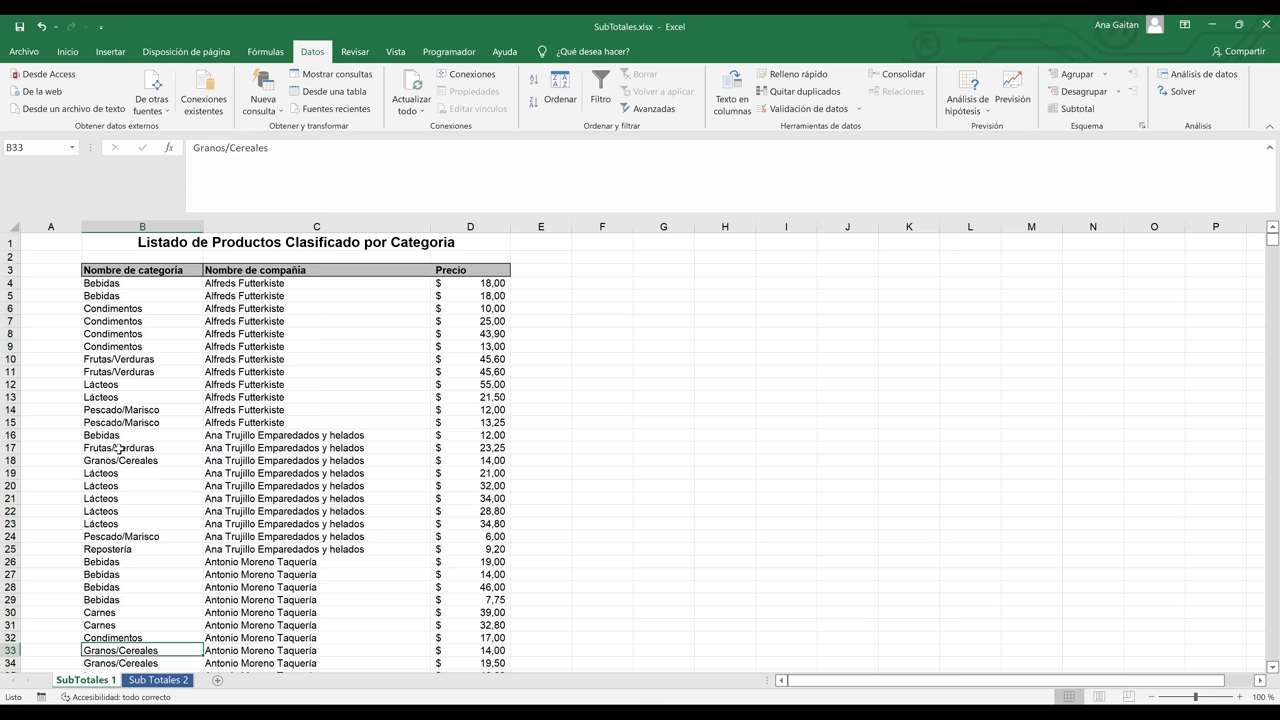
Look through the product list down to row 56, return to the start and highlight the Condimentos rows of Alfreds Futterkiste, B6:D9
{"action": "scroll", "coordinate": [118, 449], "scroll_direction": "down", "scroll_amount": 7}
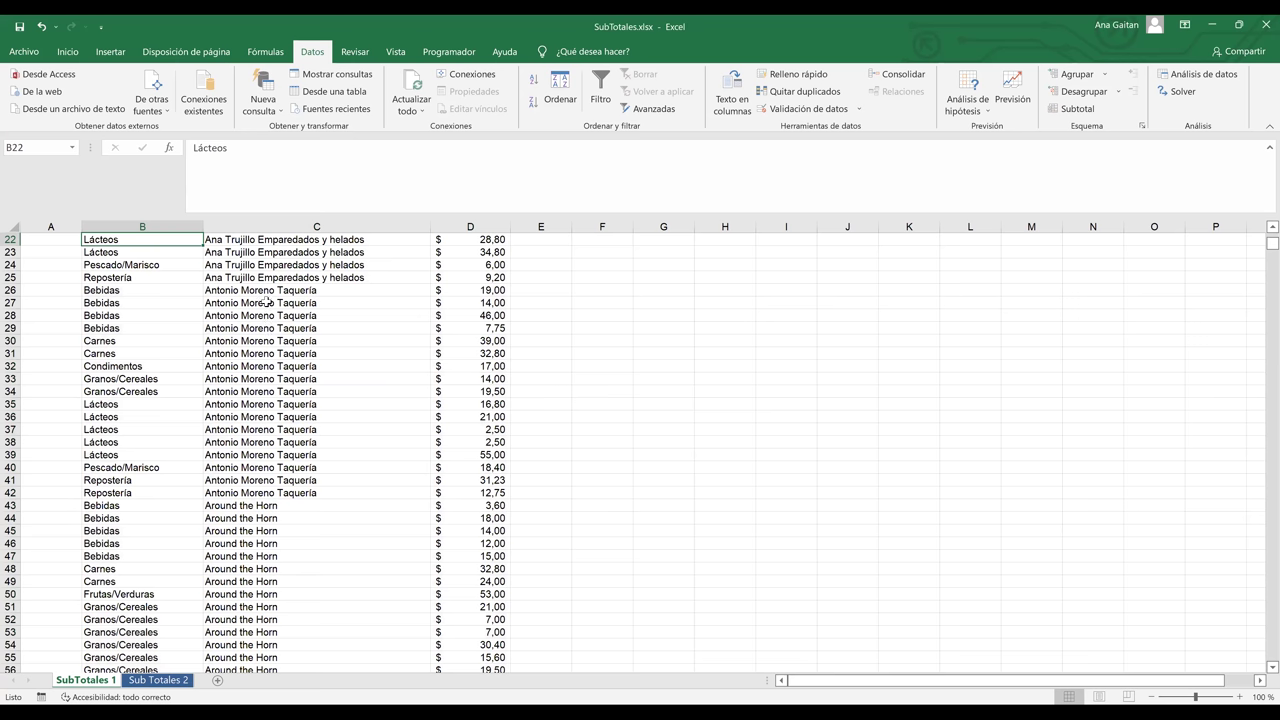
{"action": "scroll", "coordinate": [230, 320], "scroll_direction": "up", "scroll_amount": 7}
{"action": "left_click", "coordinate": [230, 333]}
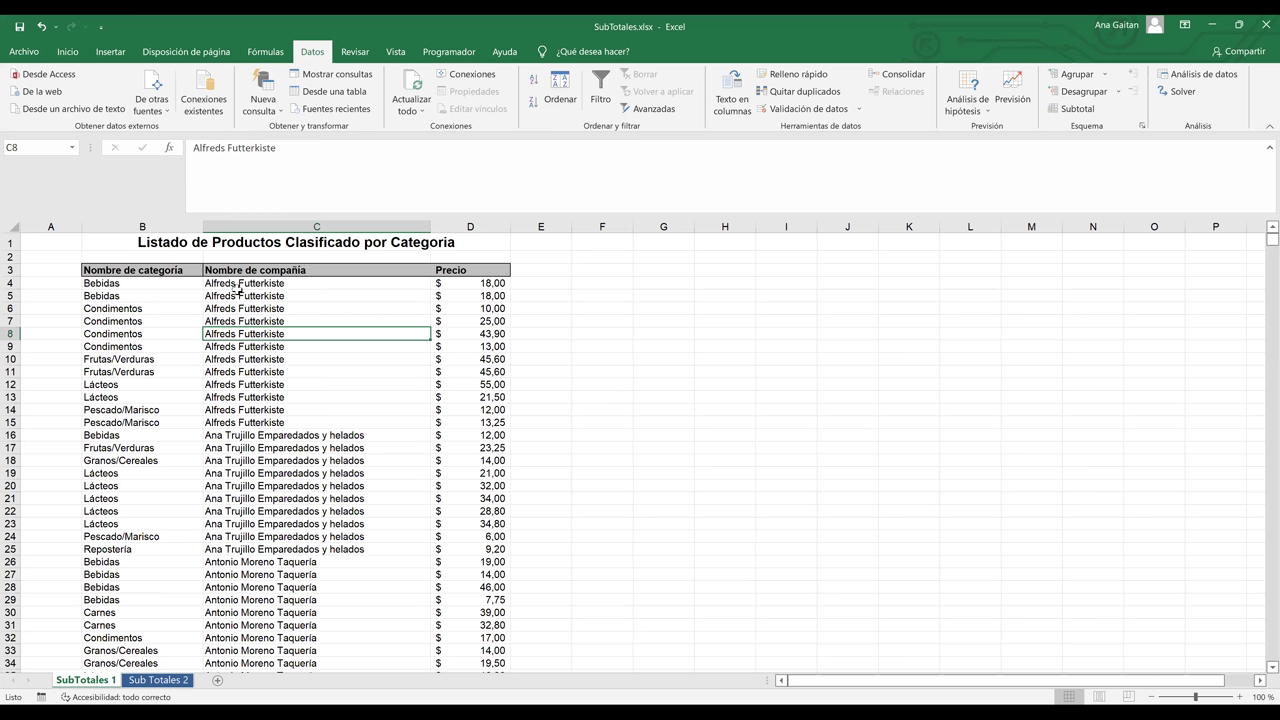
{"action": "left_click_drag", "start_coordinate": [239, 291], "coordinate": [129, 334]}
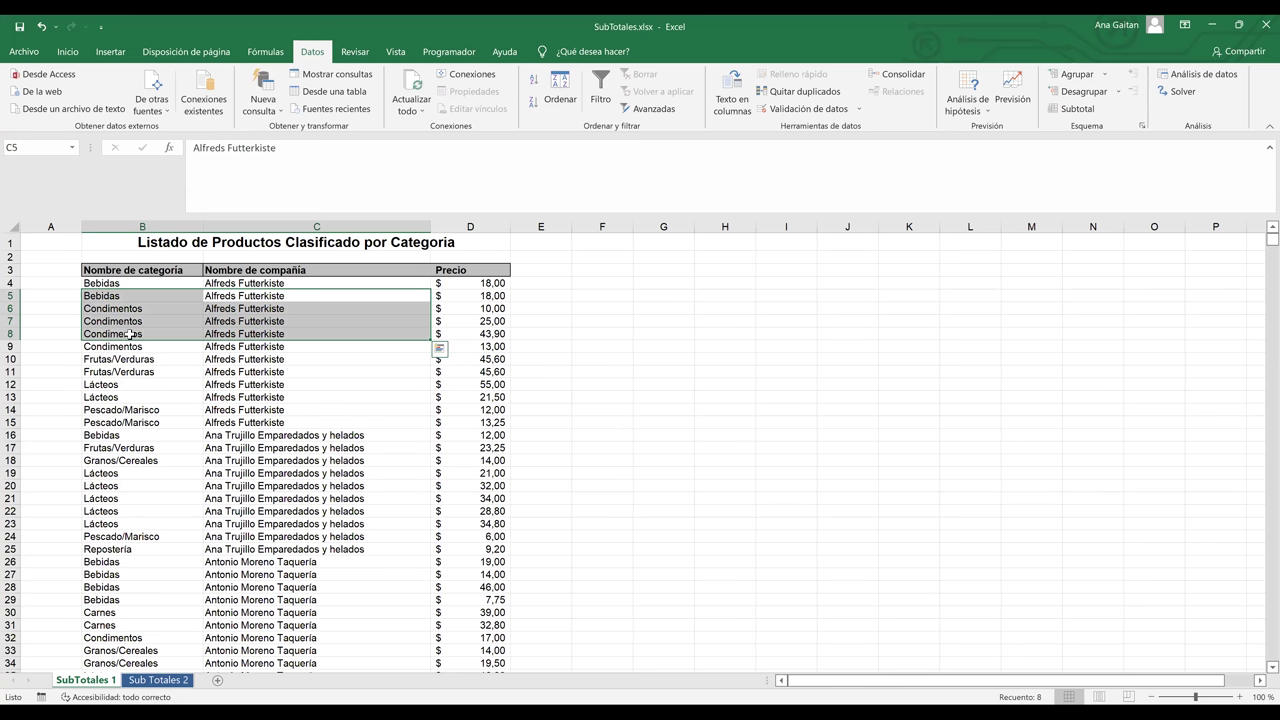
{"action": "left_click", "coordinate": [129, 334]}
{"action": "left_click", "coordinate": [127, 321]}
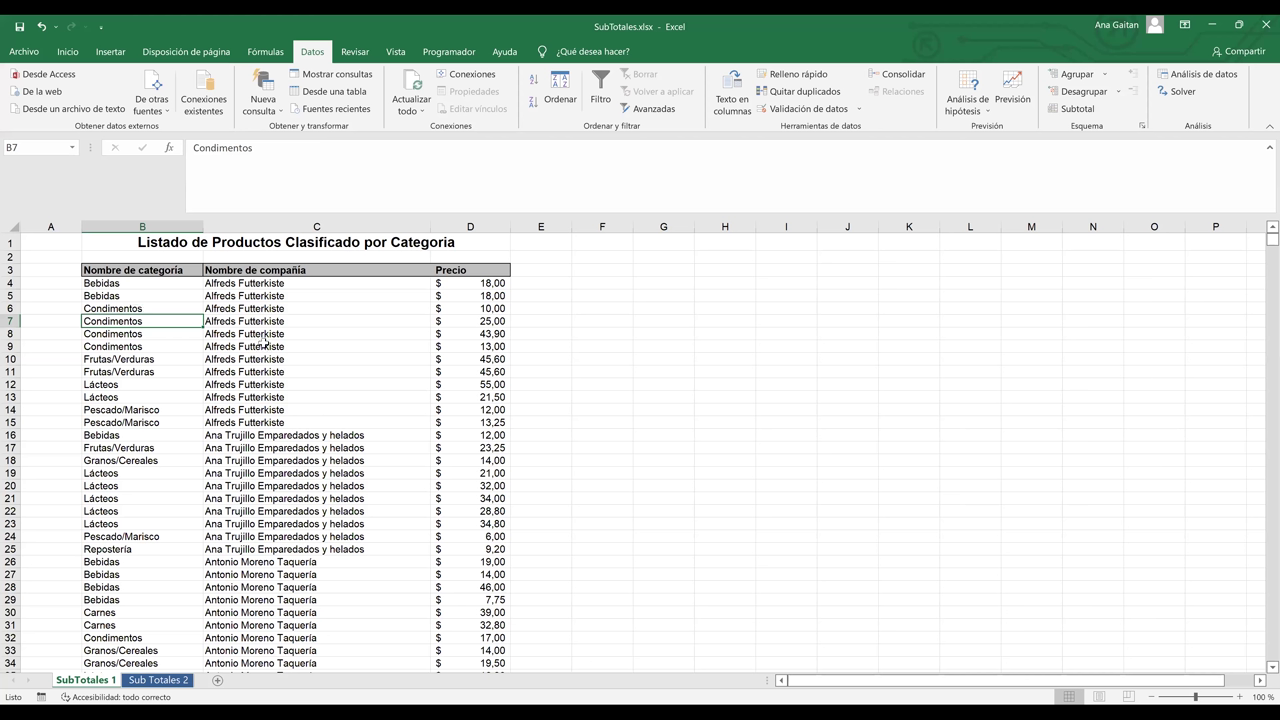
{"action": "left_click_drag", "start_coordinate": [481, 341], "coordinate": [481, 346]}
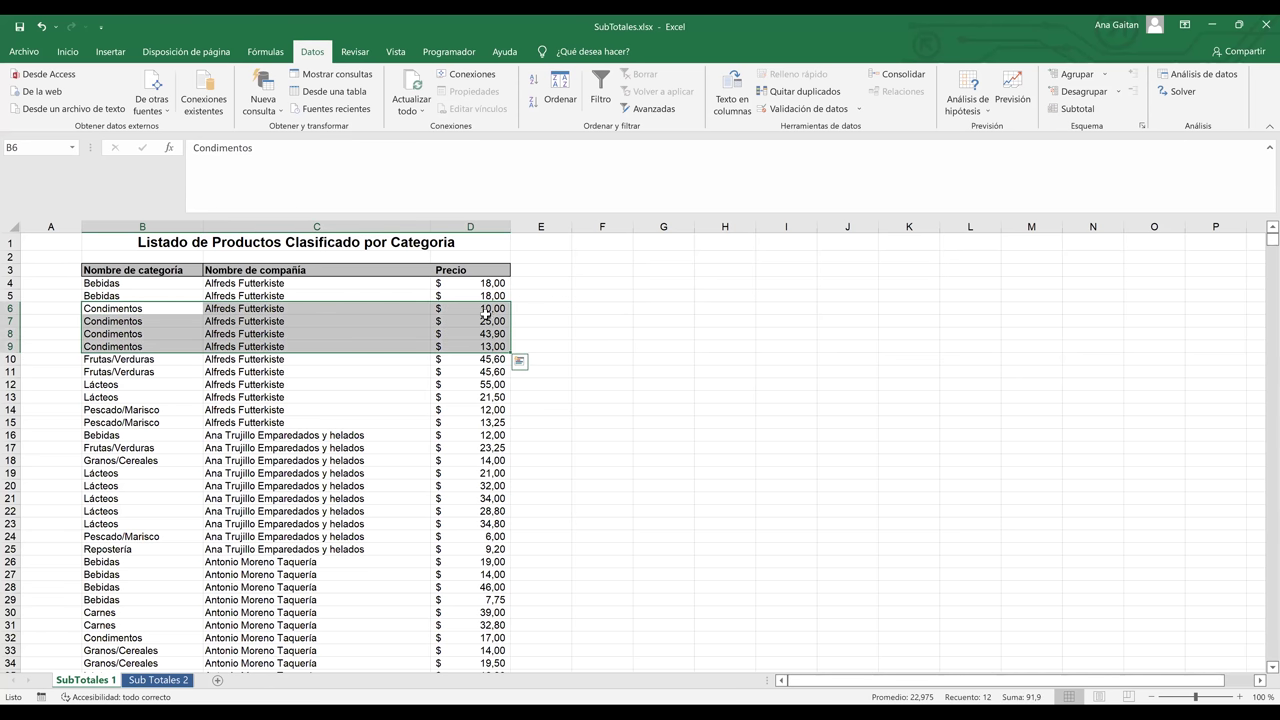
Enter the formula =SUBTOTALES(9;D6:D9) in G7 to sum the Condimentos prices of Alfreds Futterkiste
{"action": "left_click", "coordinate": [674, 318]}
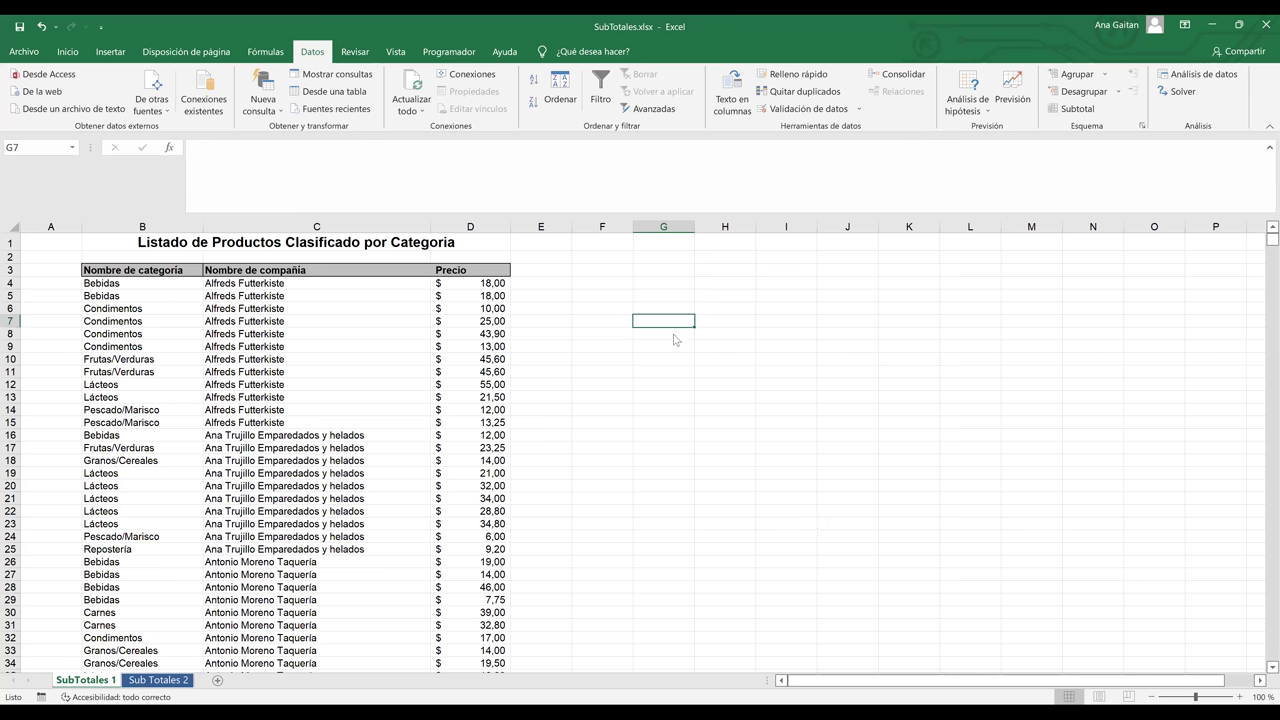
{"action": "type", "text": "=sub"}
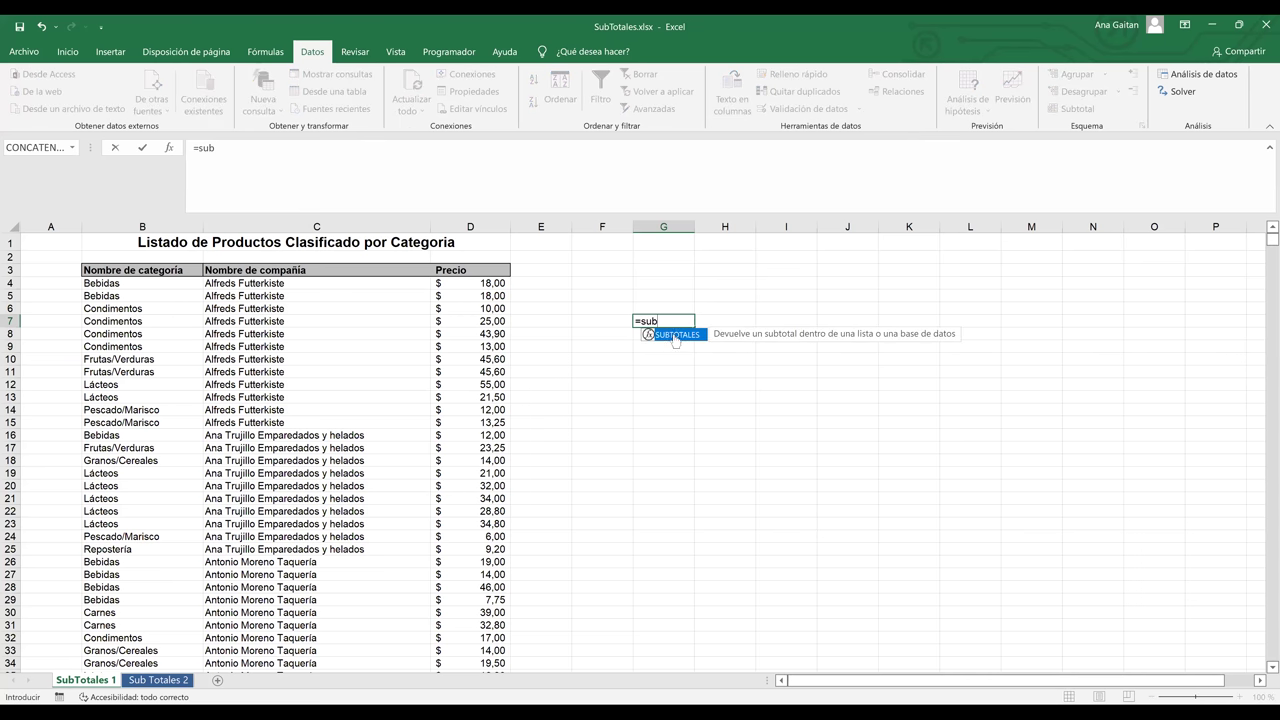
{"action": "double_click", "coordinate": [675, 335]}
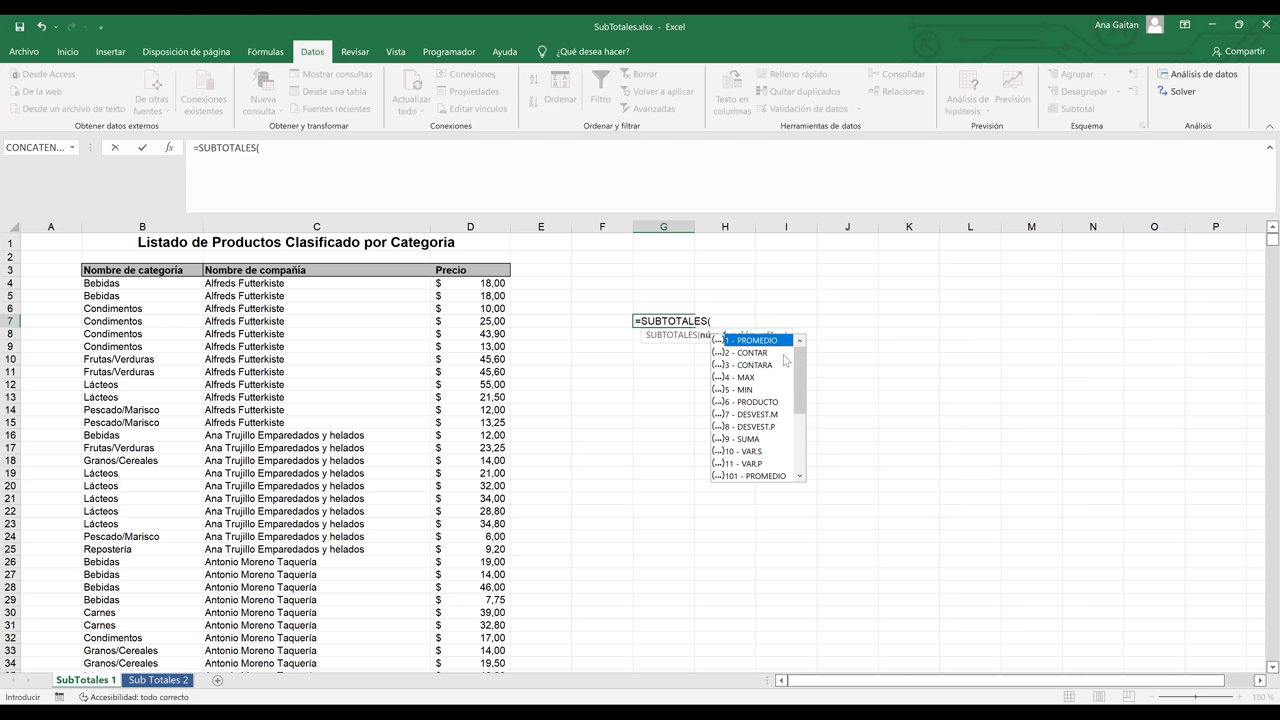
{"action": "left_click", "coordinate": [753, 441]}
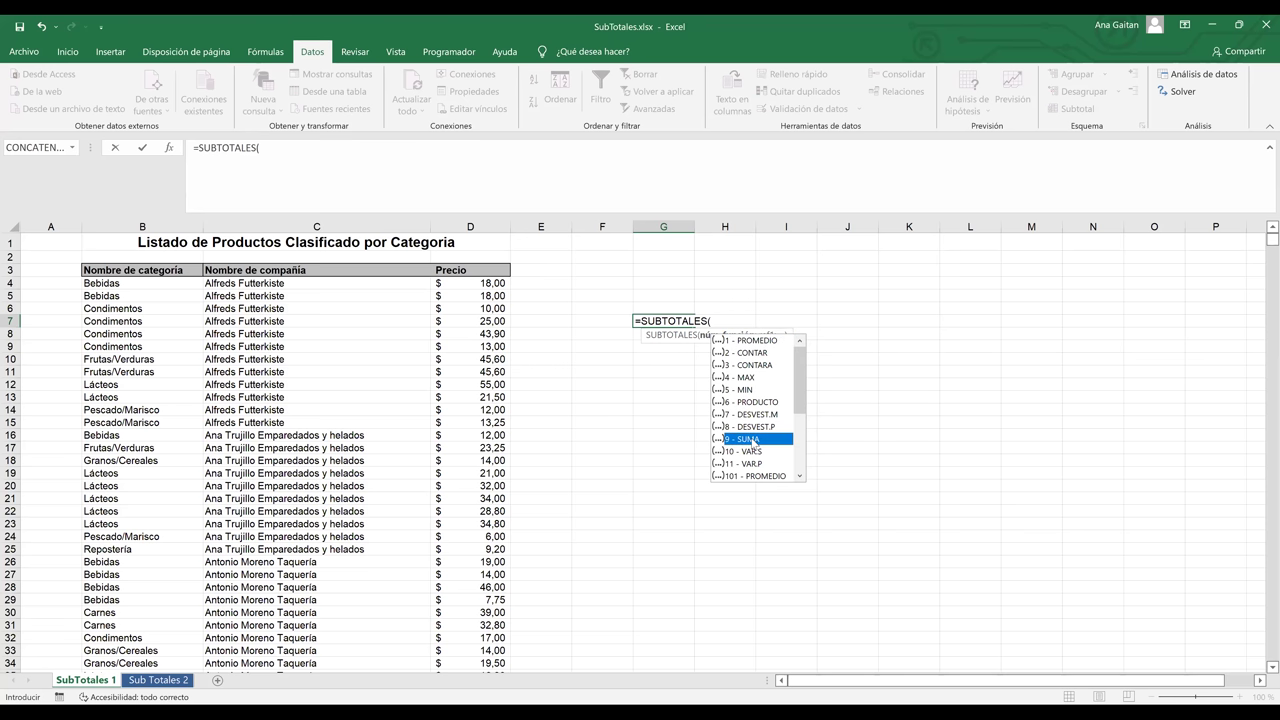
{"action": "key", "text": "Tab"}
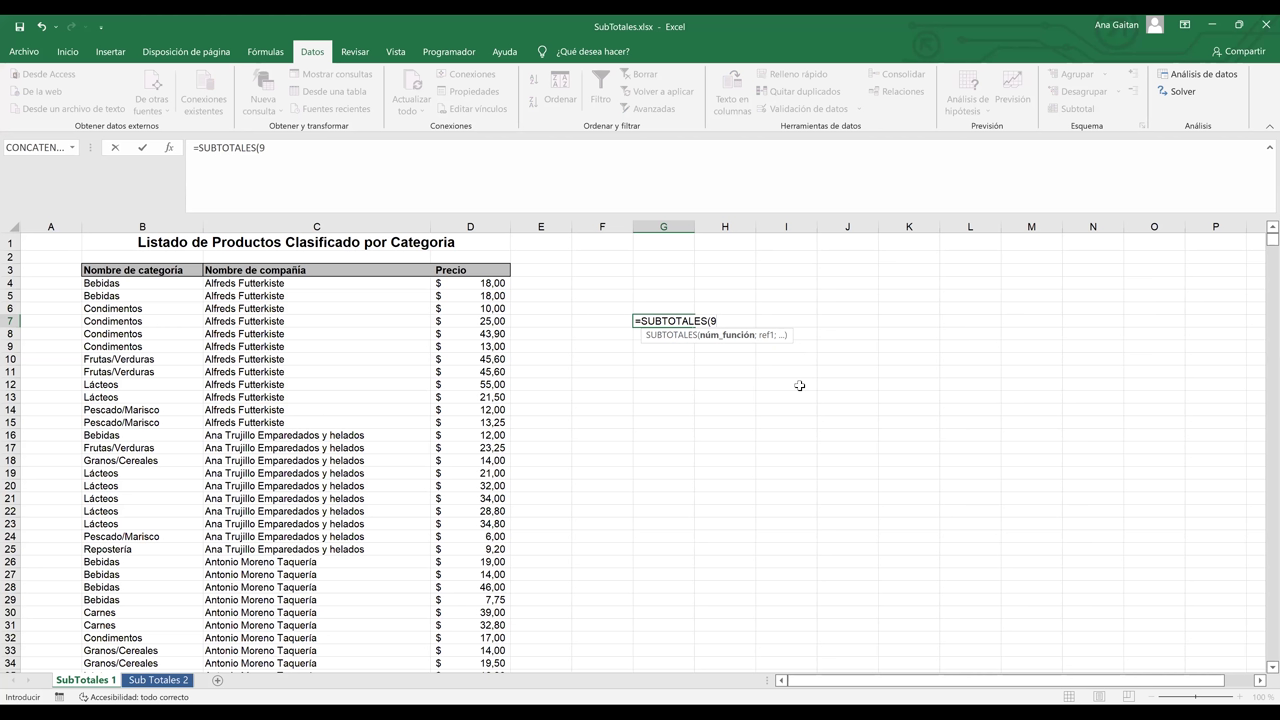
{"action": "type", "text": ";"}
{"action": "left_click", "coordinate": [477, 309]}
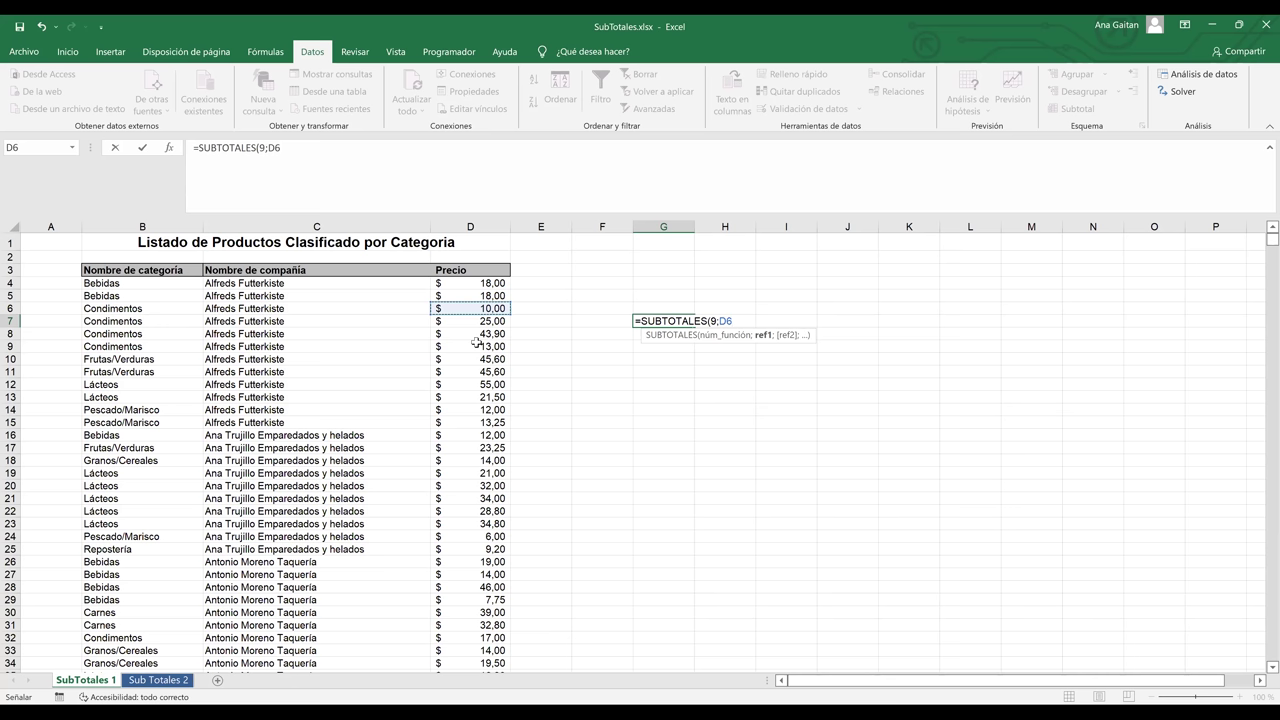
{"action": "left_click", "coordinate": [477, 343], "text": "shift"}
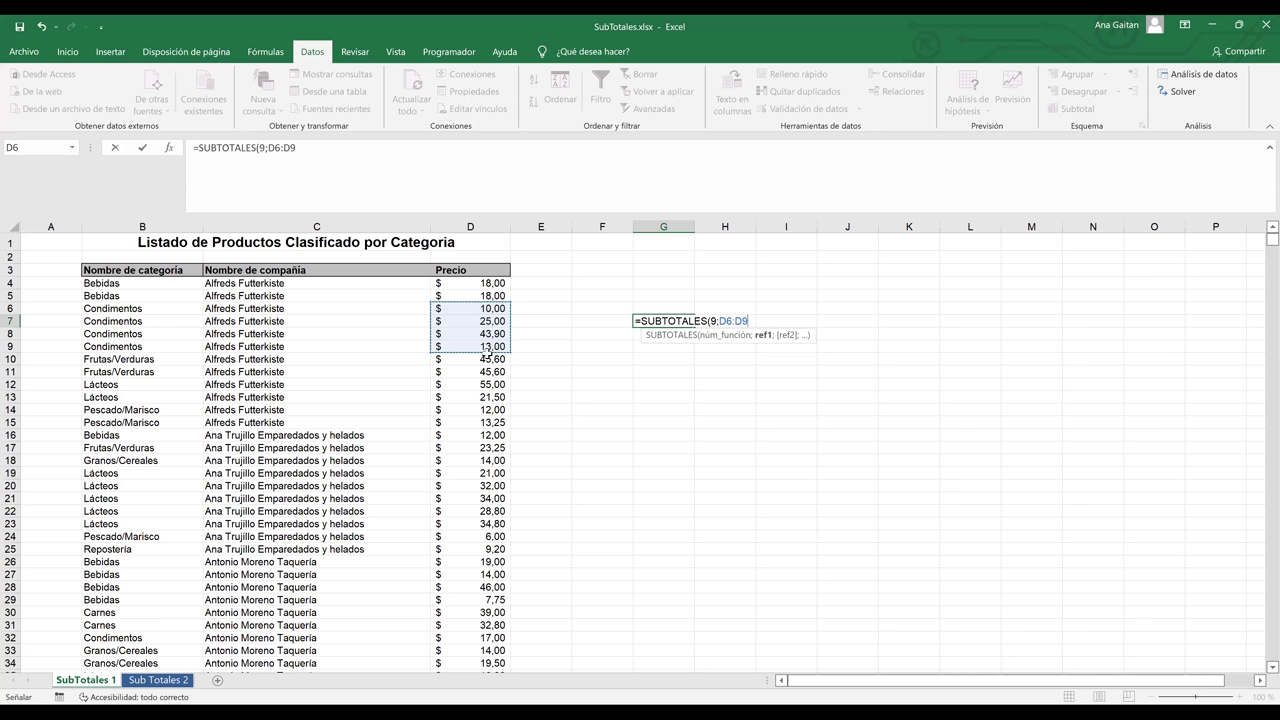
{"action": "key", "text": "Return"}
Label the result by entering SubTotal in G6 and Condimentos in H6
{"action": "left_click", "coordinate": [676, 310]}
{"action": "type", "text": "SubT"}
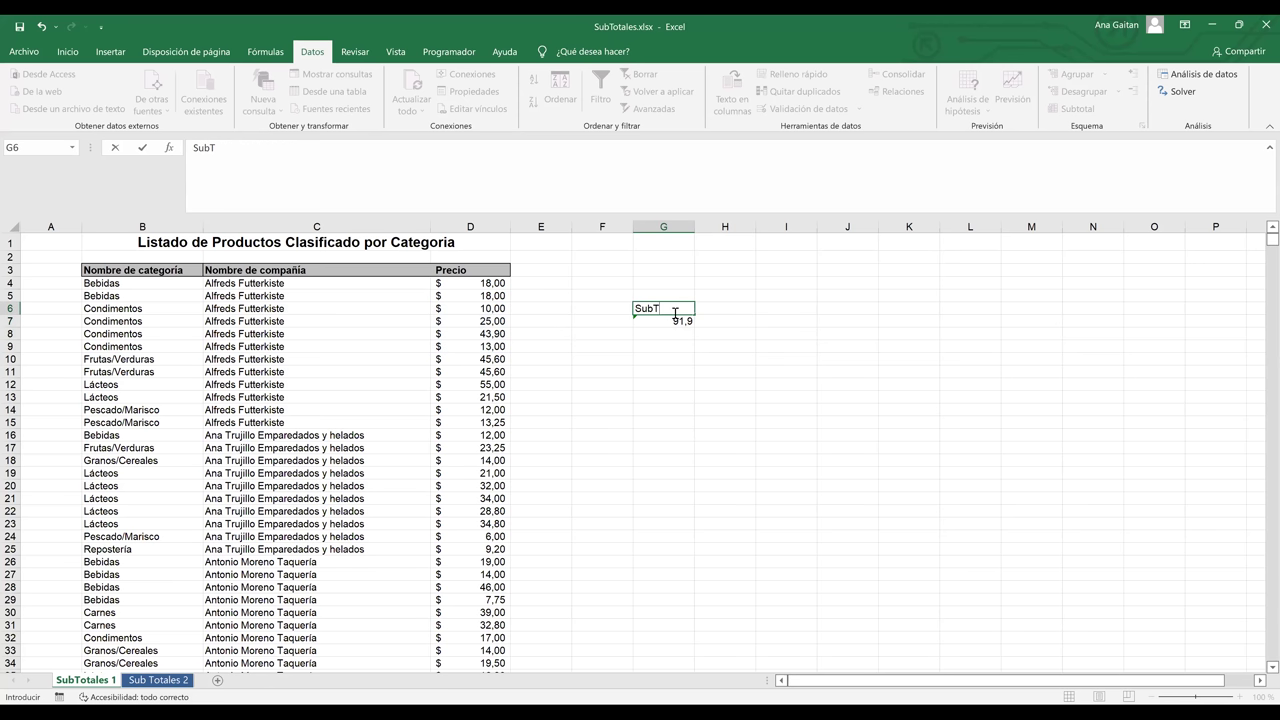
{"action": "type", "text": "otal"}
{"action": "key", "text": "Tab"}
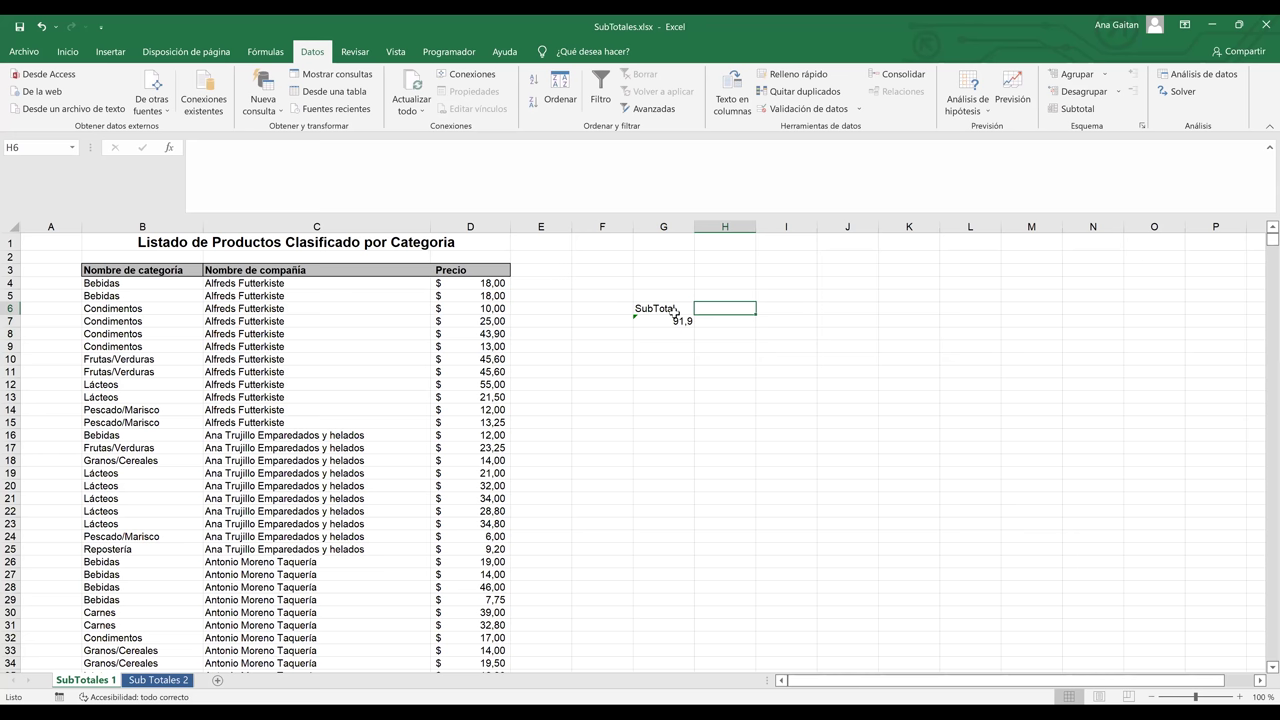
{"action": "type", "text": "Condimi"}
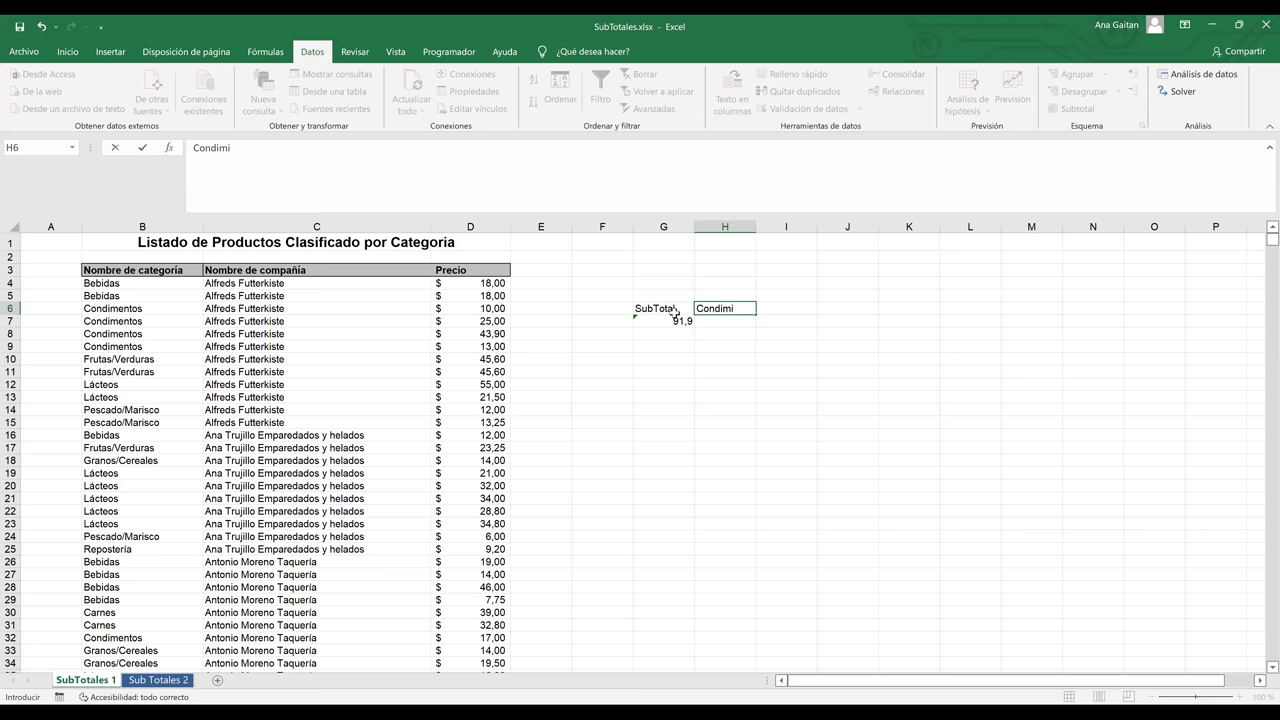
{"action": "key", "text": "BackSpace"}
{"action": "type", "text": "entos"}
{"action": "key", "text": "Tab"}
Enter =C4 in I6 to bring in the company name, and widen column I to fit it
{"action": "type", "text": "="}
{"action": "left_click", "coordinate": [323, 283]}
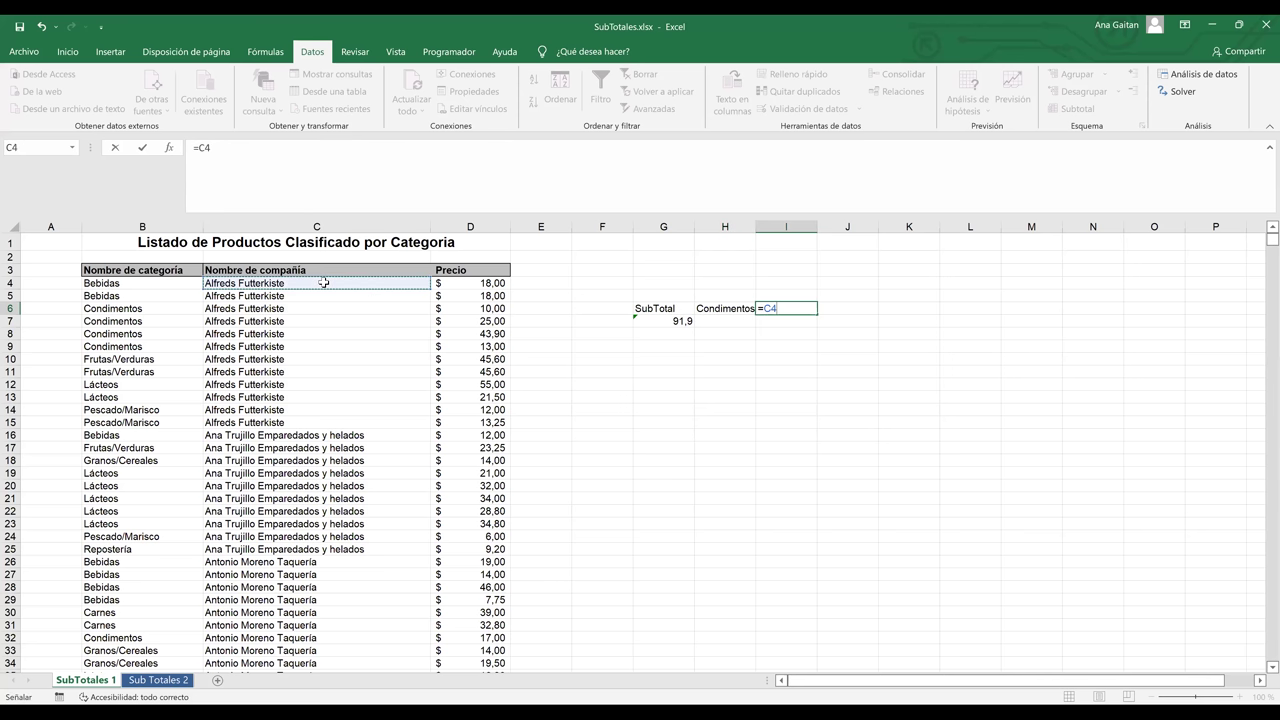
{"action": "key", "text": "Return"}
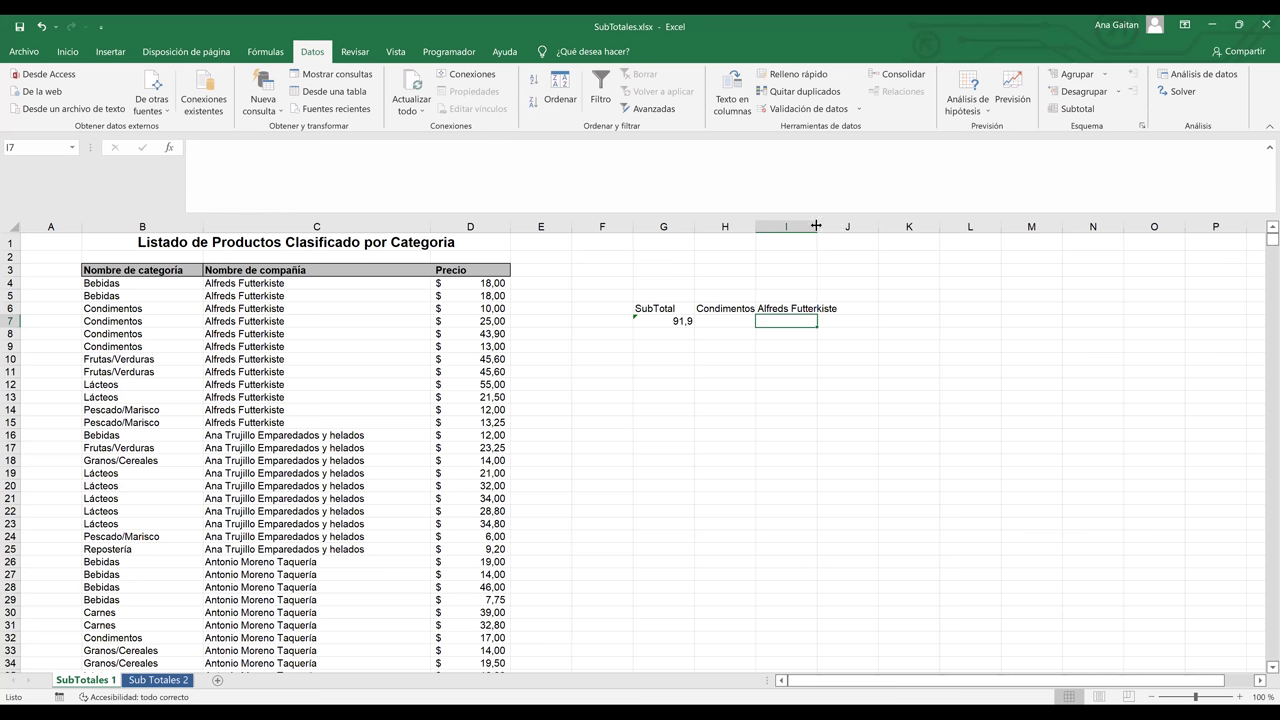
{"action": "left_click_drag", "start_coordinate": [816, 226], "coordinate": [866, 246]}
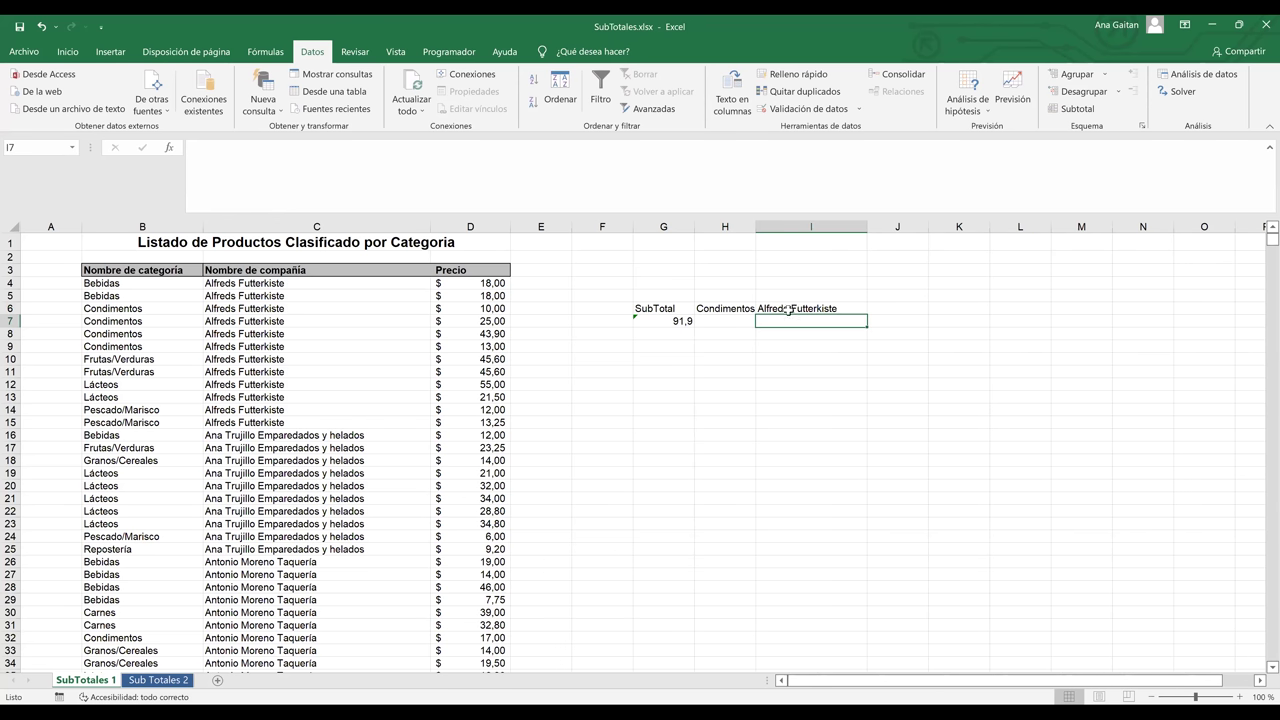
Examine the subtotal in G7 and the category and company entries of the Alfreds Futterkiste group in rows 4 to 15
{"action": "left_click", "coordinate": [655, 321]}
{"action": "left_click", "coordinate": [120, 293]}
{"action": "left_click_drag", "start_coordinate": [116, 321], "coordinate": [109, 388]}
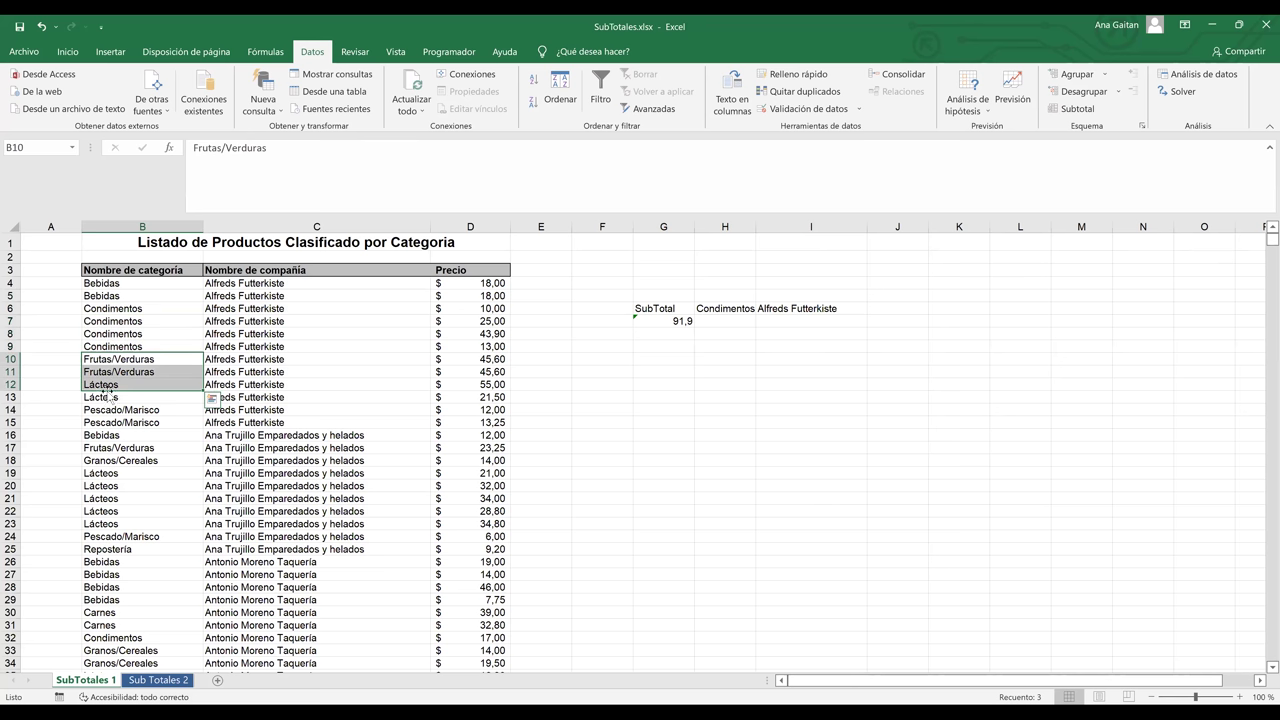
{"action": "left_click", "coordinate": [222, 398]}
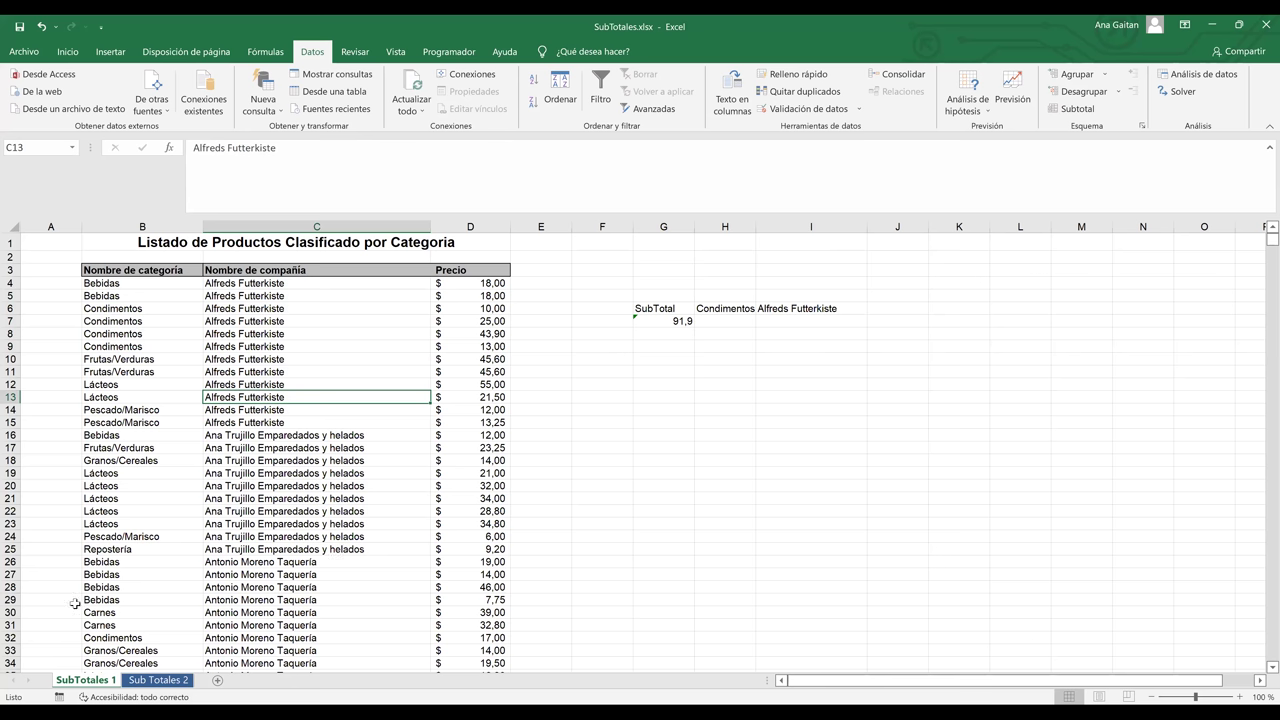
{"action": "key", "text": "Up"}
{"action": "key", "text": "Up"}
{"action": "key", "text": "Up"}
{"action": "key", "text": "Up"}
{"action": "key", "text": "Up"}
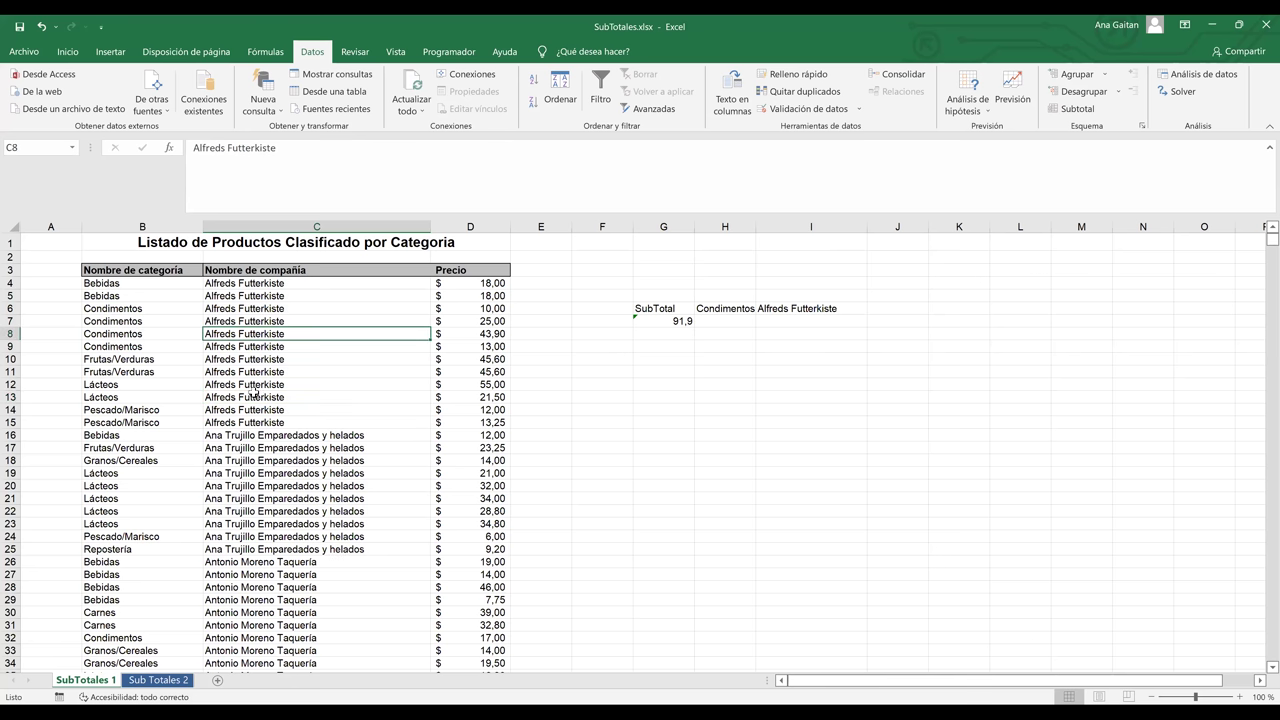
{"action": "left_click", "coordinate": [281, 410]}
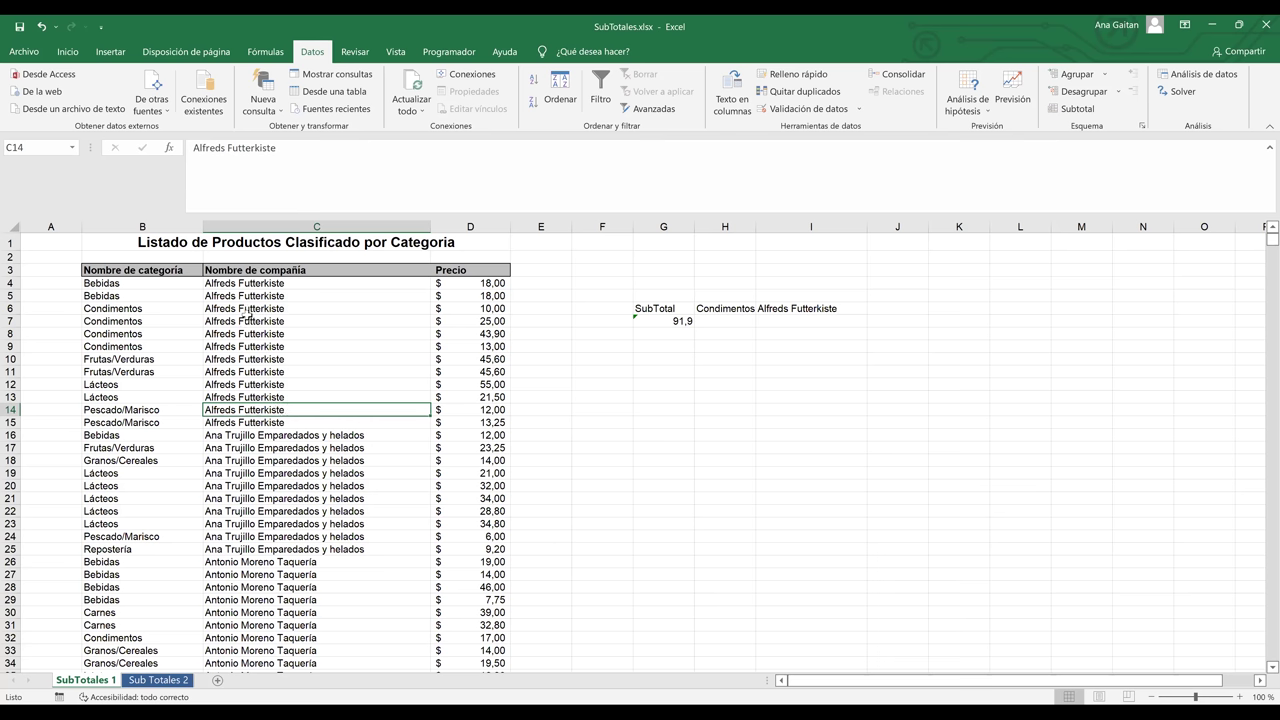
{"action": "left_click", "coordinate": [167, 288]}
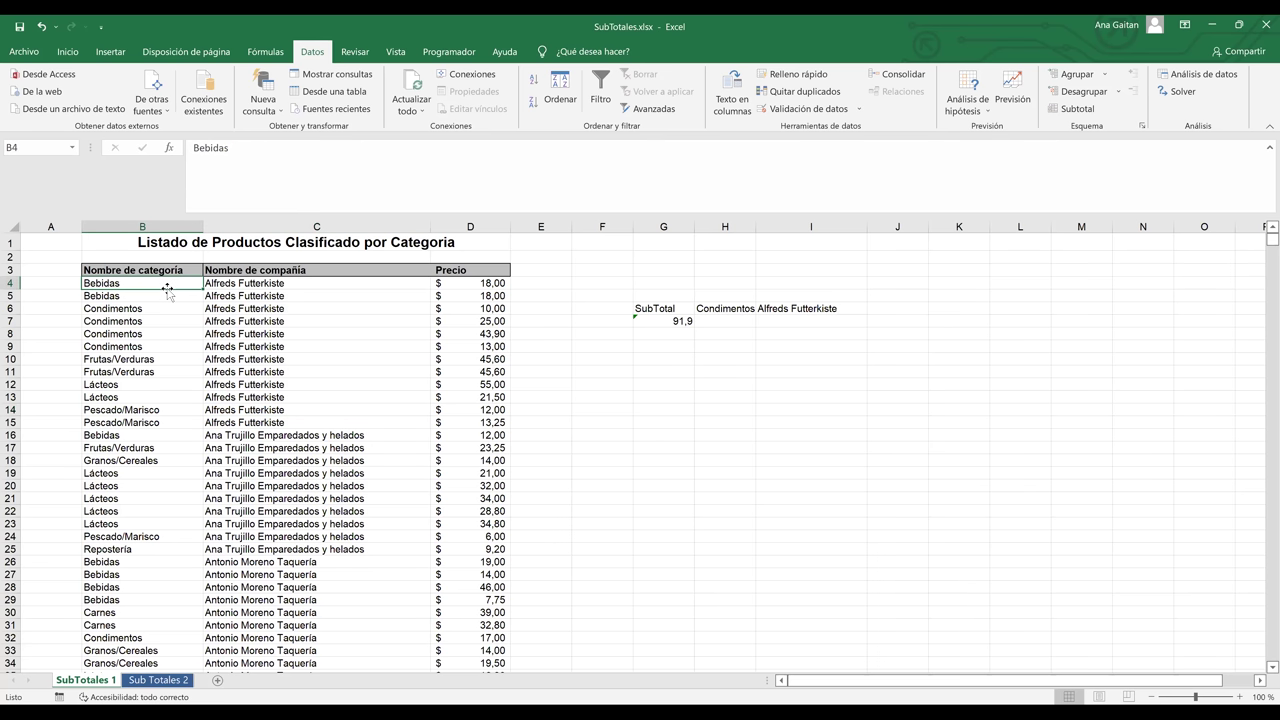
{"action": "left_click", "coordinate": [150, 338]}
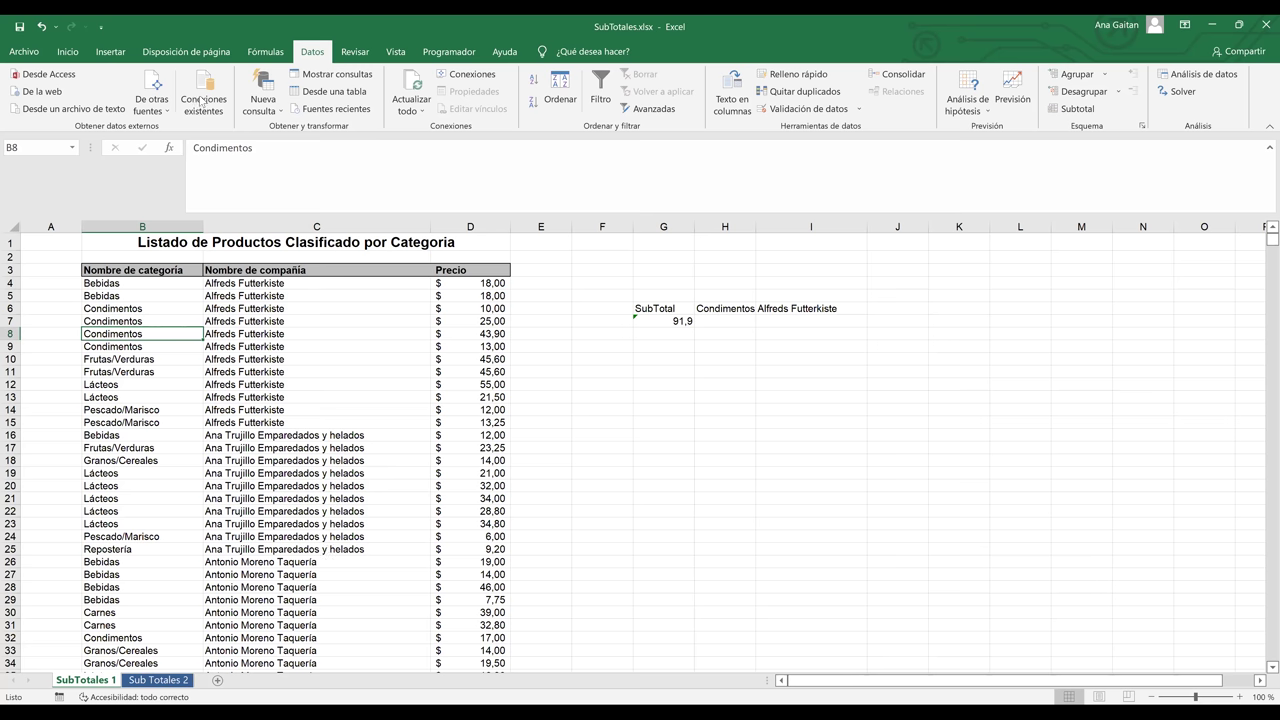
Insert automatic subtotals into the product list at each change in Nombre de compañía, using the Suma function on Precio
{"action": "left_click", "coordinate": [68, 52]}
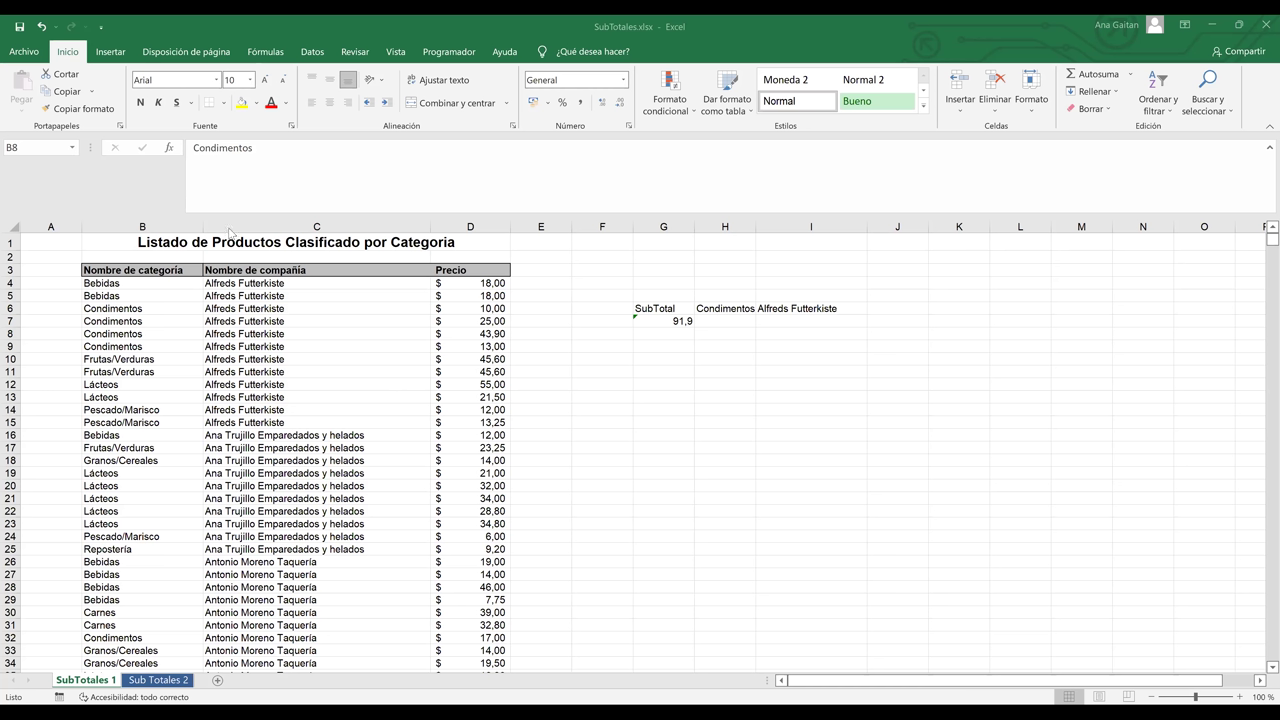
{"action": "left_click", "coordinate": [311, 52]}
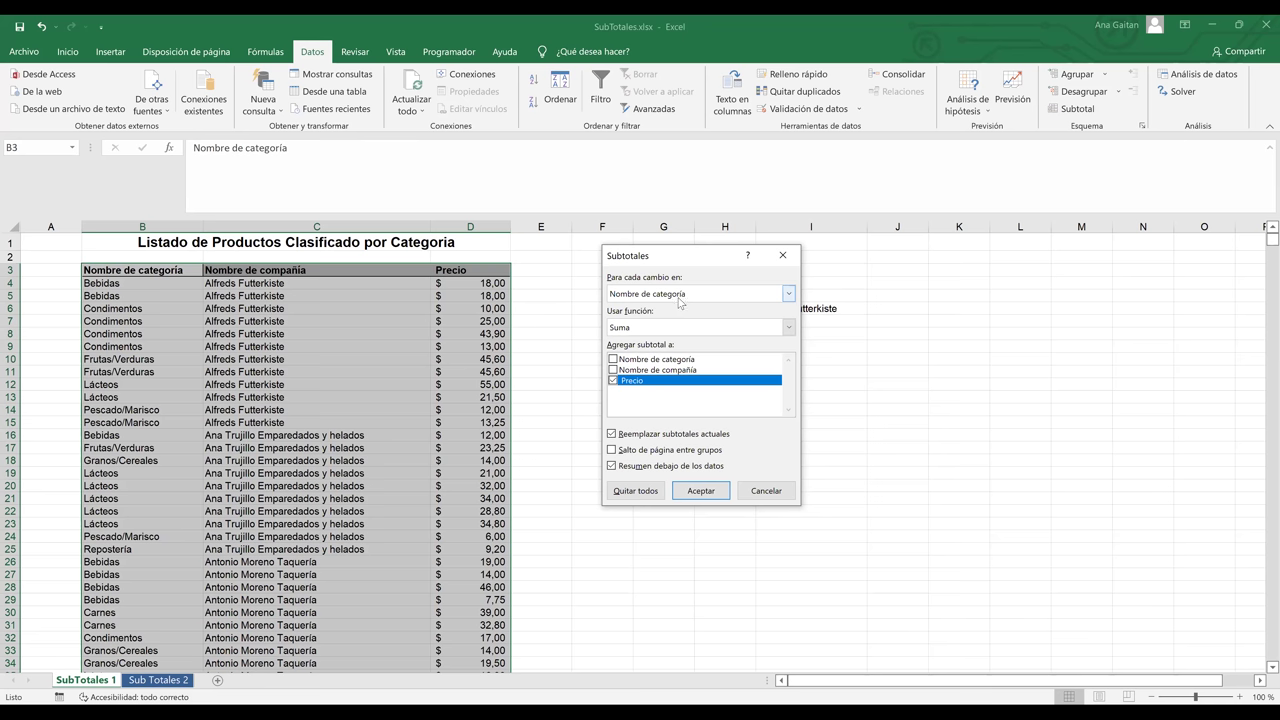
{"action": "left_click", "coordinate": [655, 292]}
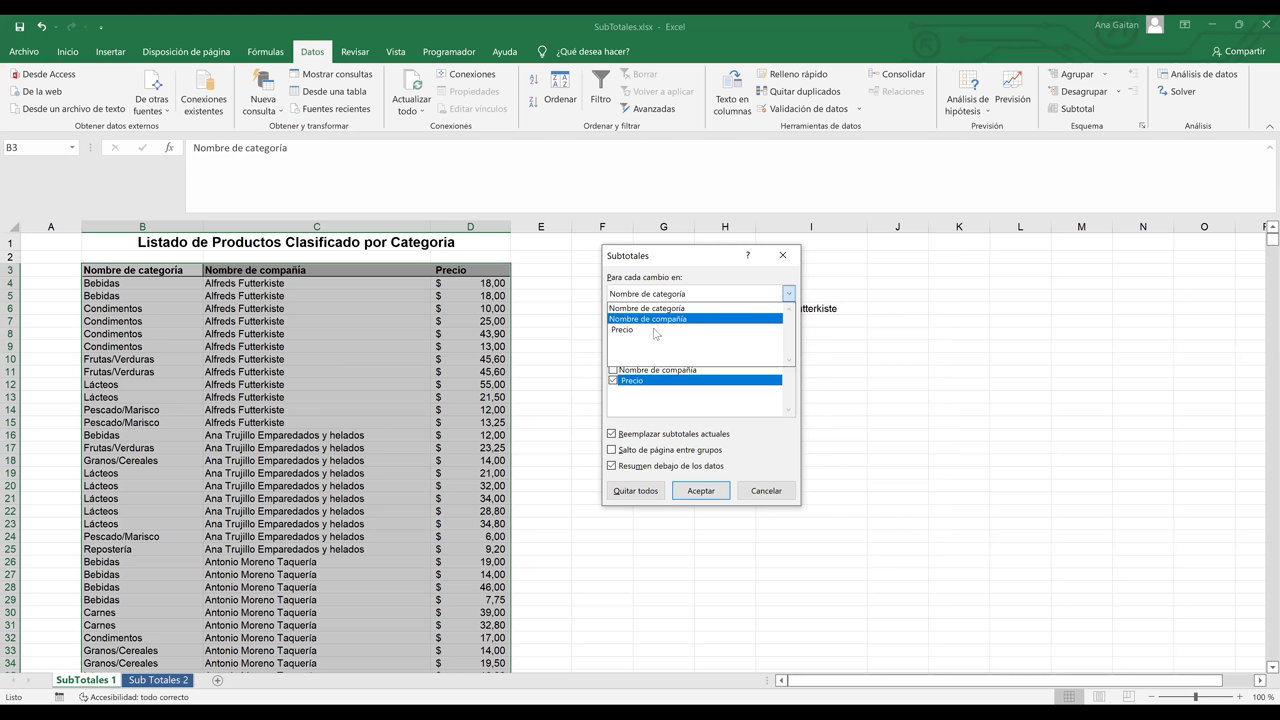
{"action": "key", "text": "Return"}
{"action": "key", "text": "Tab"}
{"action": "key", "text": "alt+Down"}
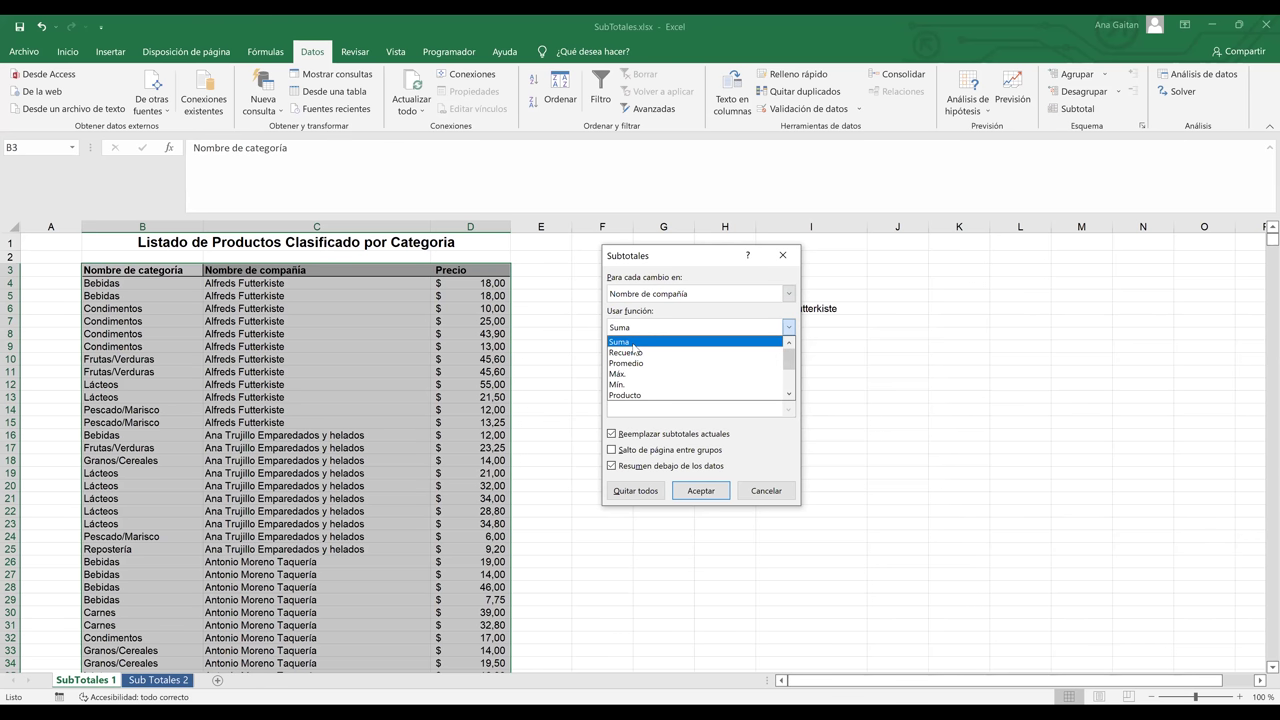
{"action": "left_click", "coordinate": [633, 343]}
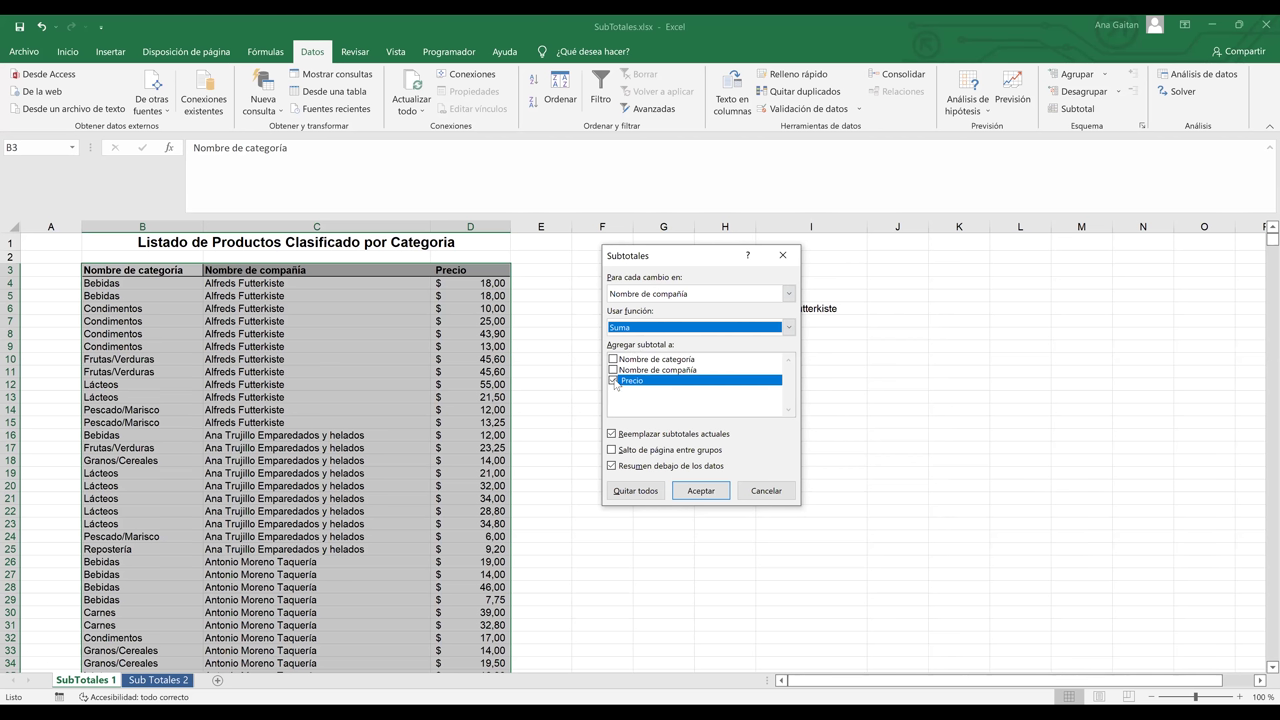
{"action": "left_click", "coordinate": [613, 381]}
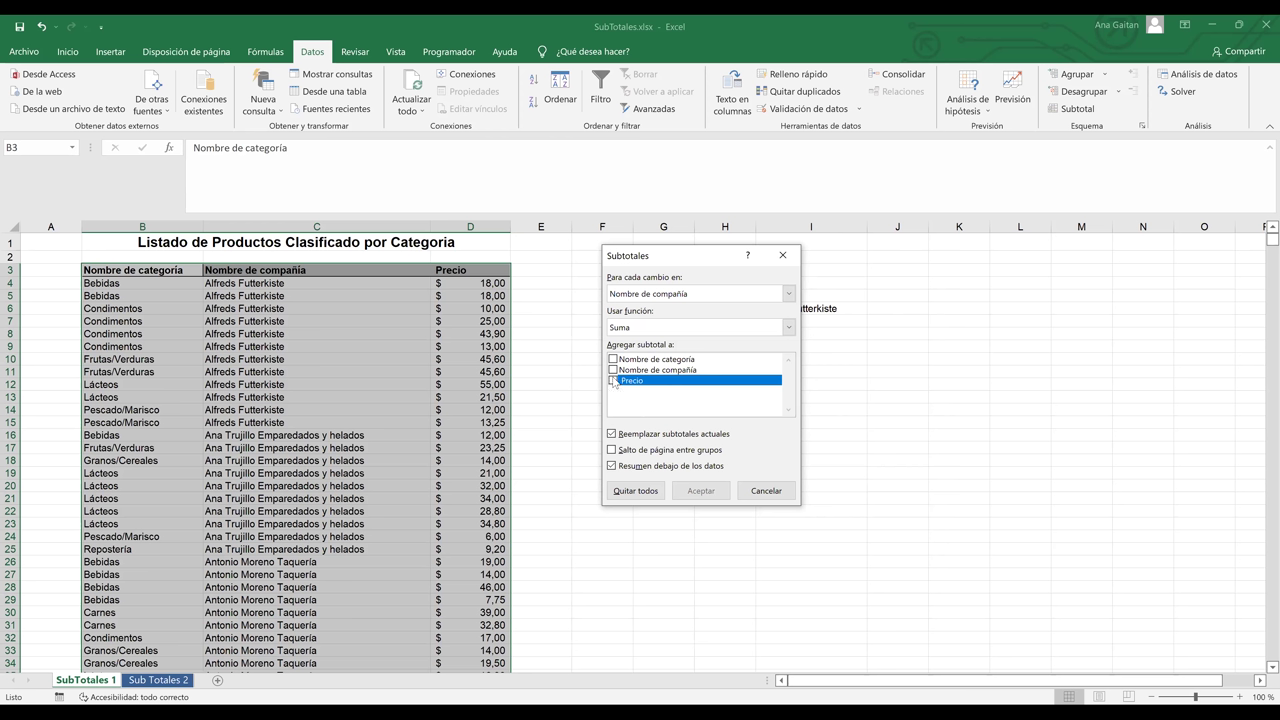
{"action": "left_click", "coordinate": [613, 381]}
{"action": "left_click", "coordinate": [703, 494]}
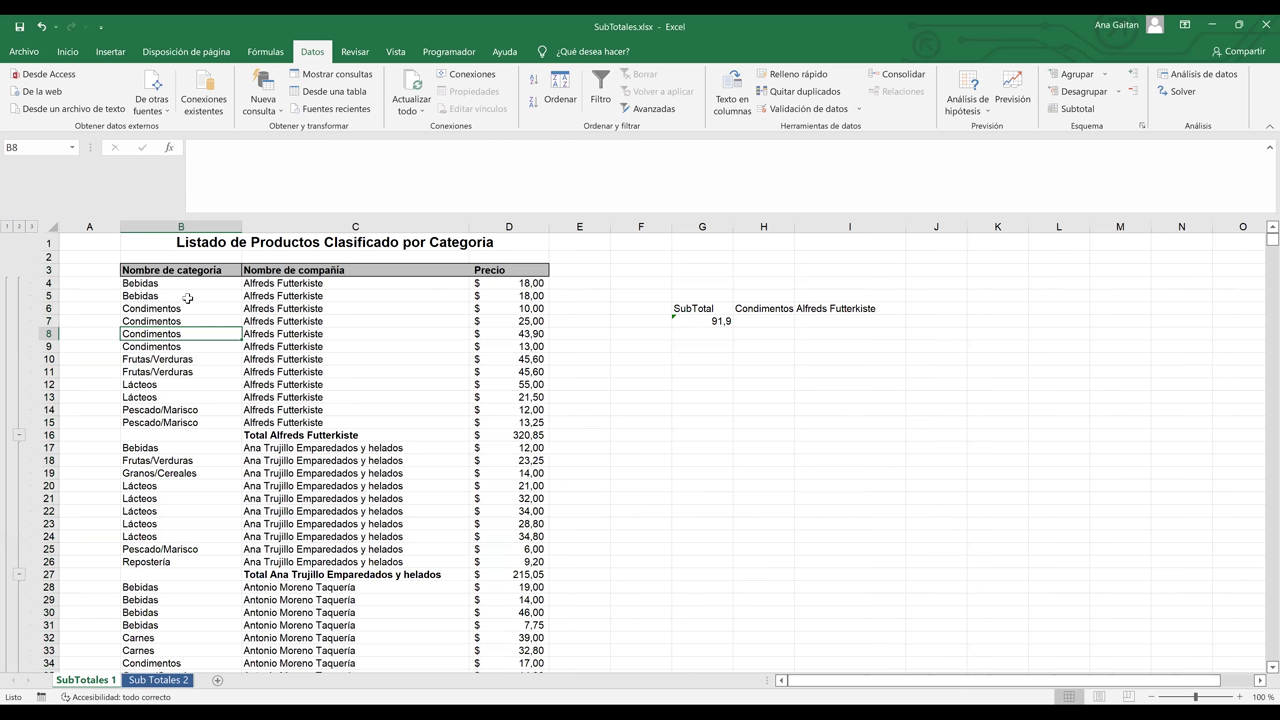
Examine the categories and company entries of the Alfreds Futterkiste group and the formula behind its inserted total in D16
{"action": "left_click", "coordinate": [147, 286]}
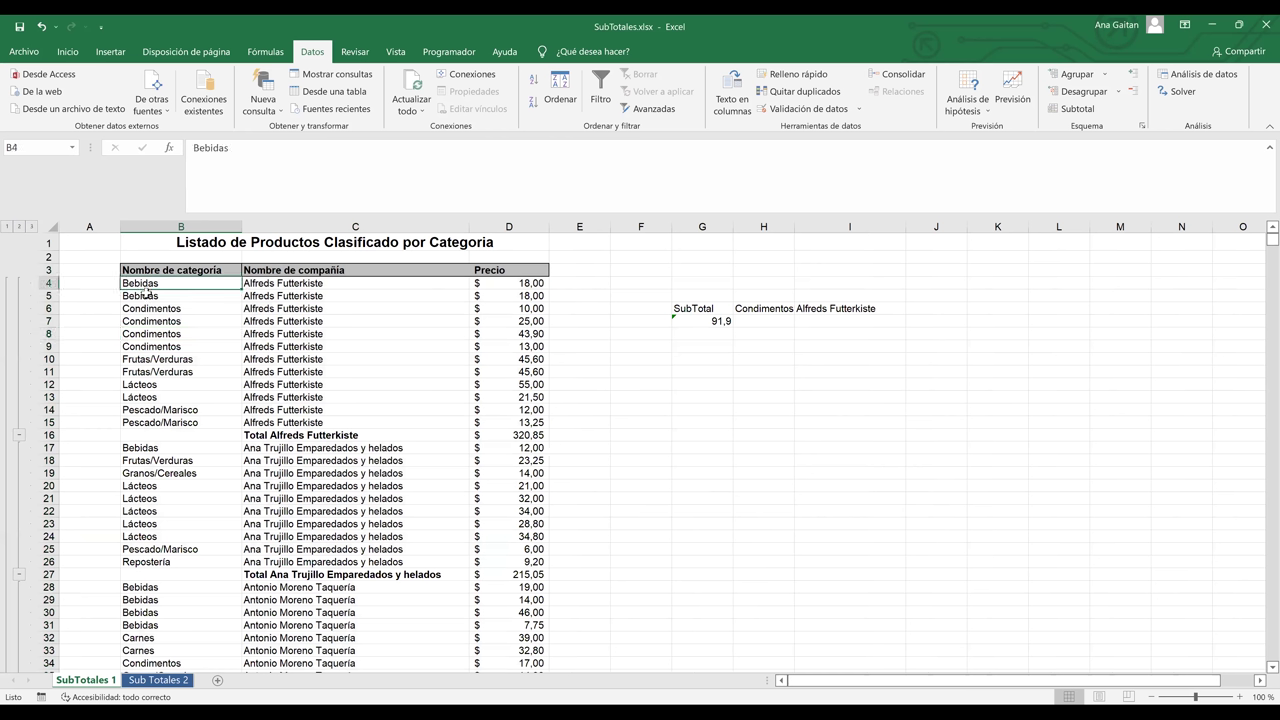
{"action": "left_click_drag", "start_coordinate": [147, 296], "coordinate": [145, 333]}
{"action": "left_click_drag", "start_coordinate": [262, 286], "coordinate": [258, 421]}
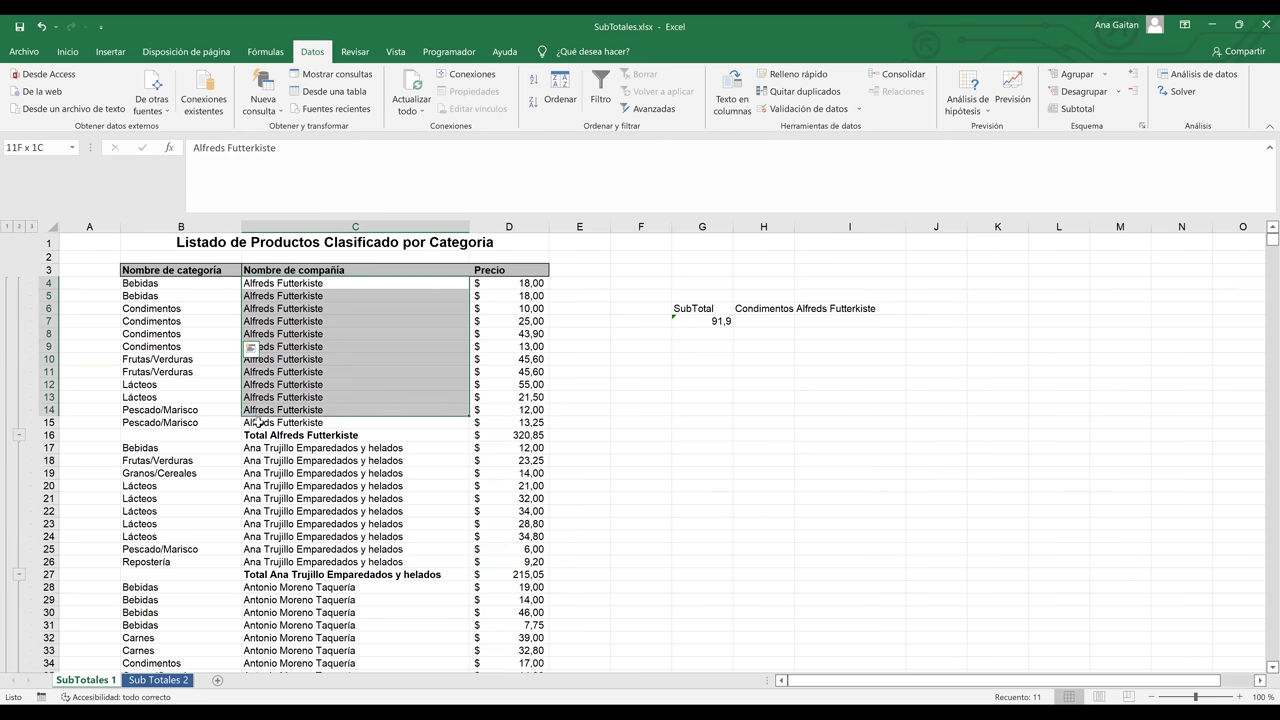
{"action": "left_click", "coordinate": [47, 435]}
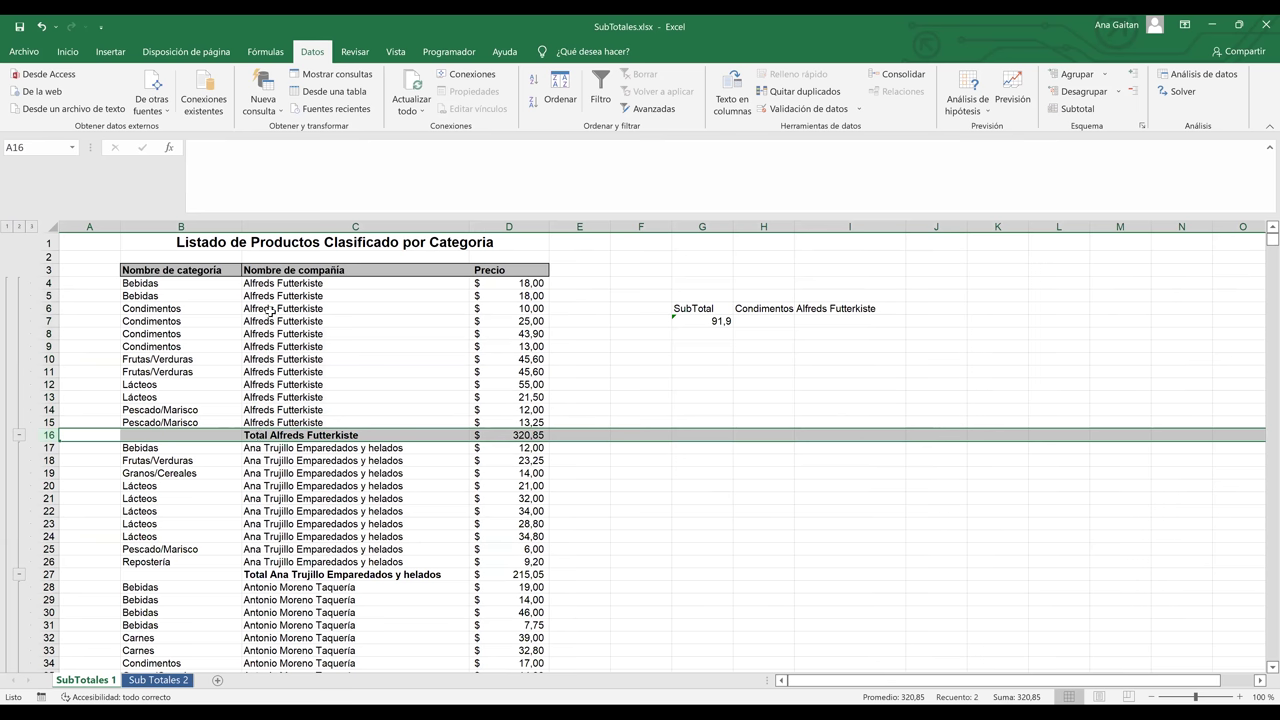
{"action": "left_click", "coordinate": [531, 437]}
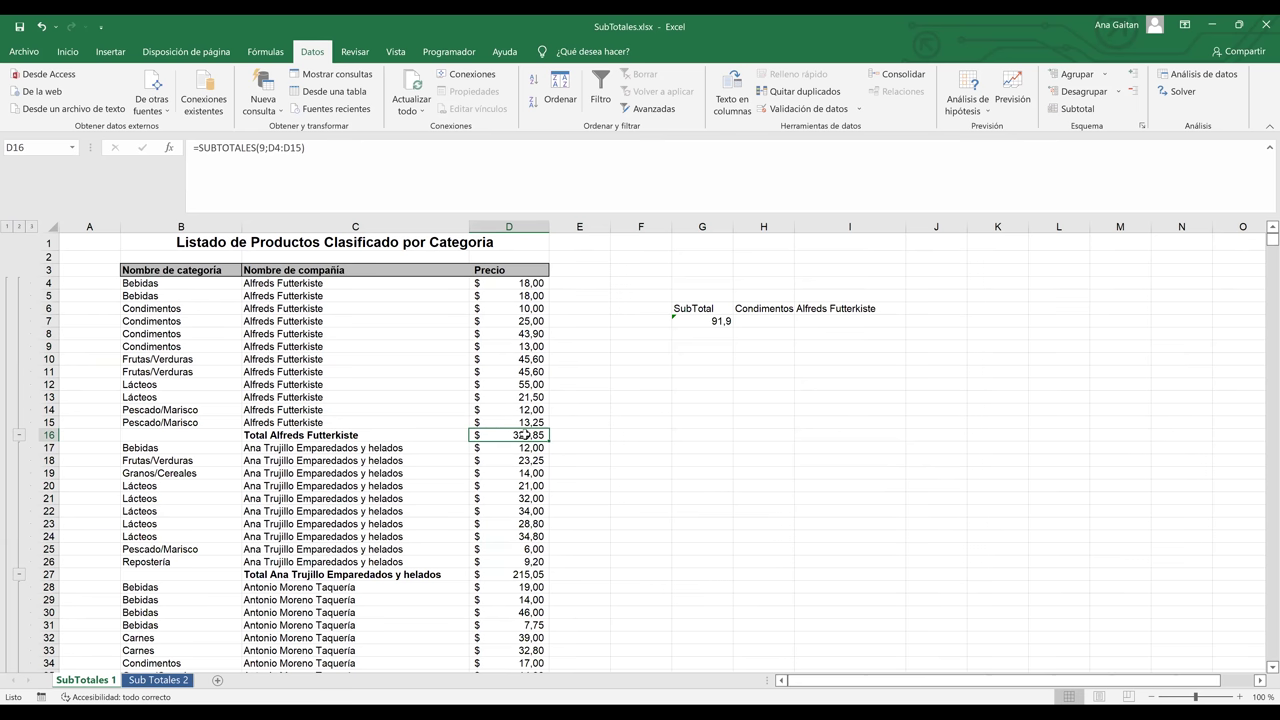
Collapse the outline to level 1 and inspect the Total general label and its formula
{"action": "left_click", "coordinate": [7, 227]}
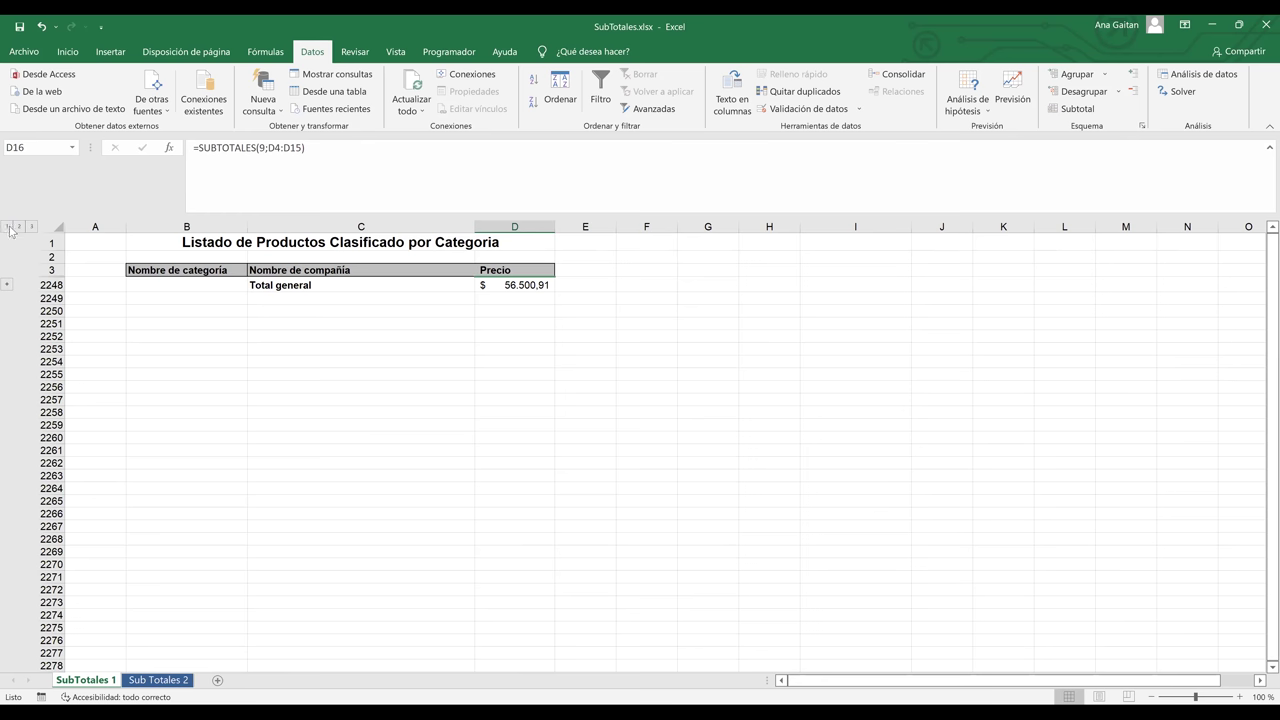
{"action": "left_click", "coordinate": [289, 287]}
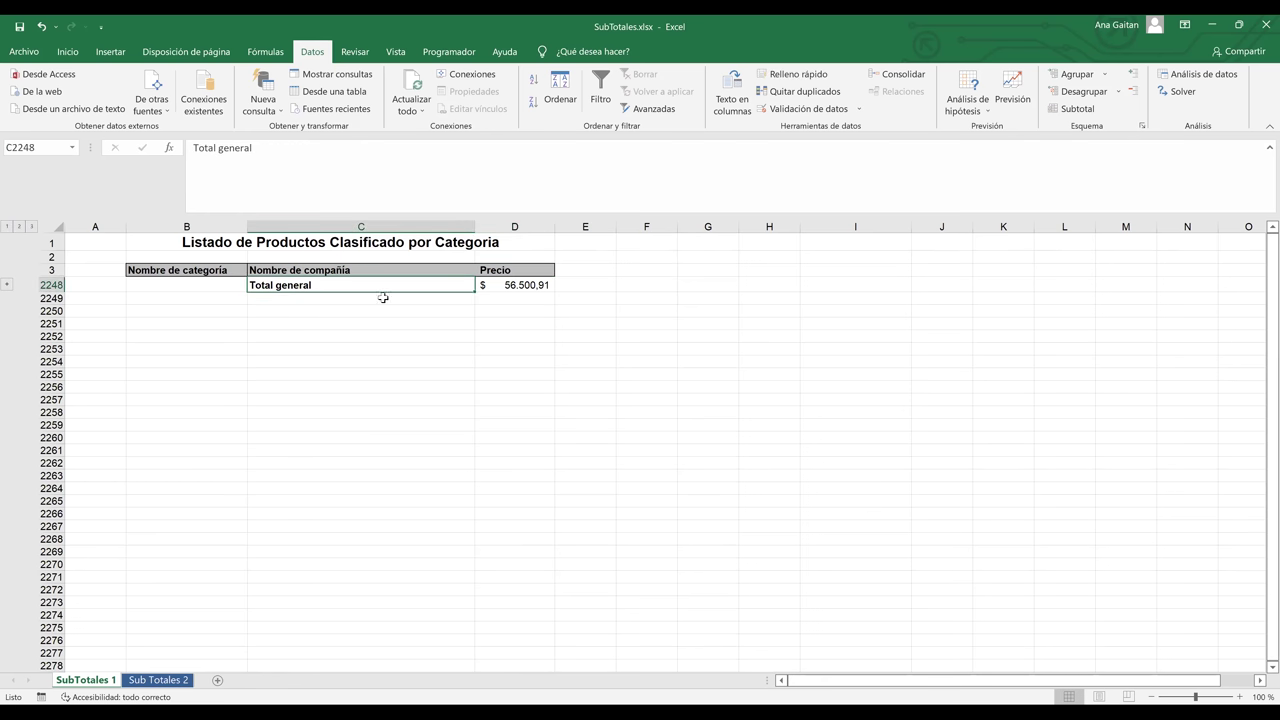
{"action": "left_click", "coordinate": [540, 287]}
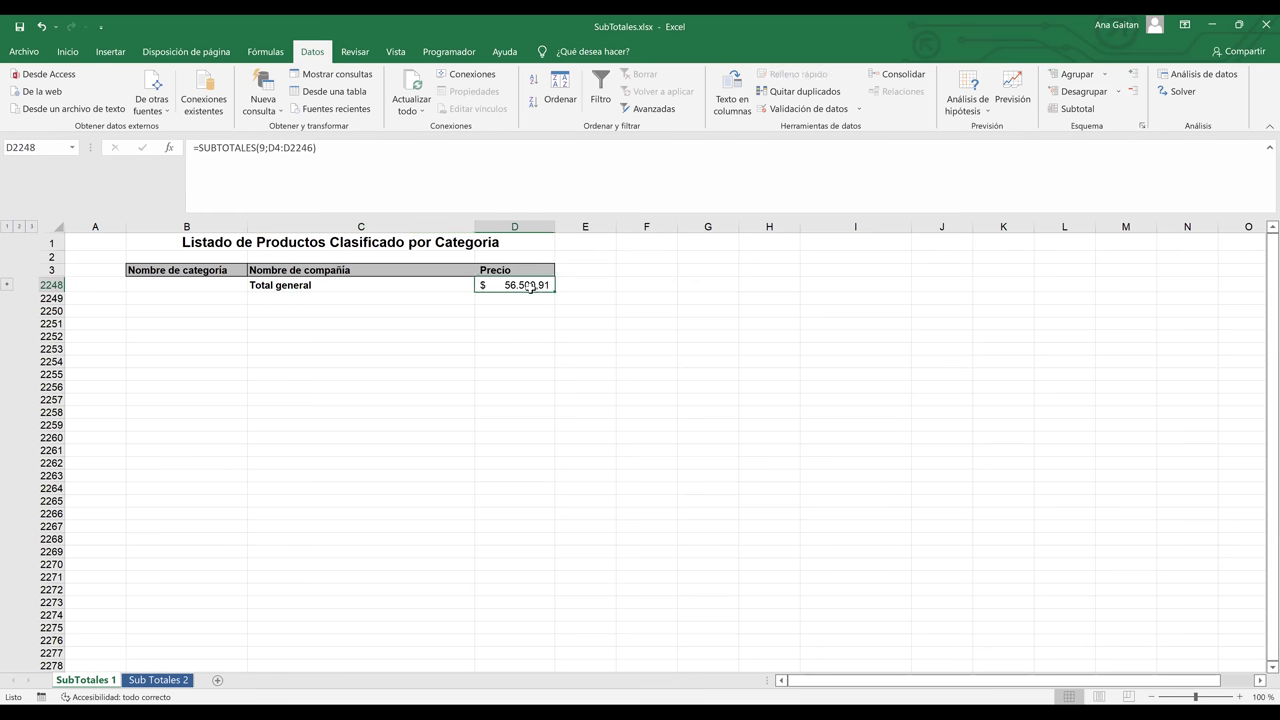
Show outline level 2 and go down through the list of company totals
{"action": "left_click", "coordinate": [20, 227]}
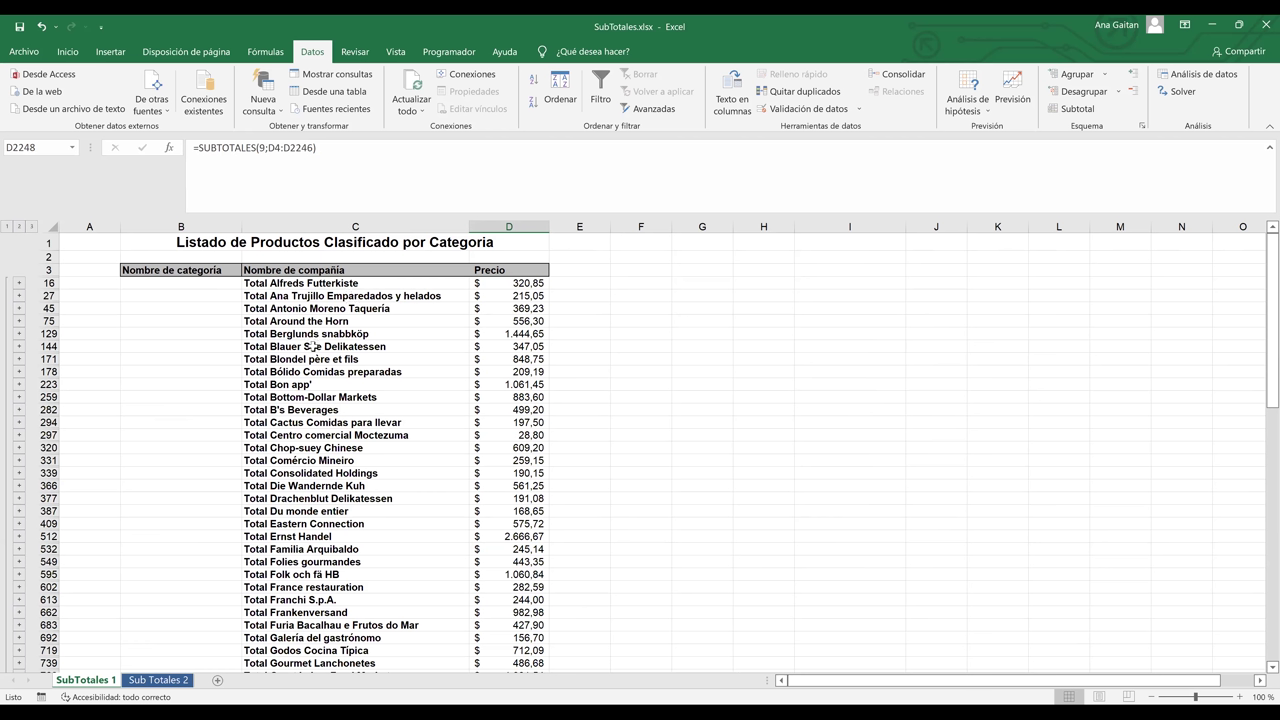
{"action": "left_click", "coordinate": [315, 538]}
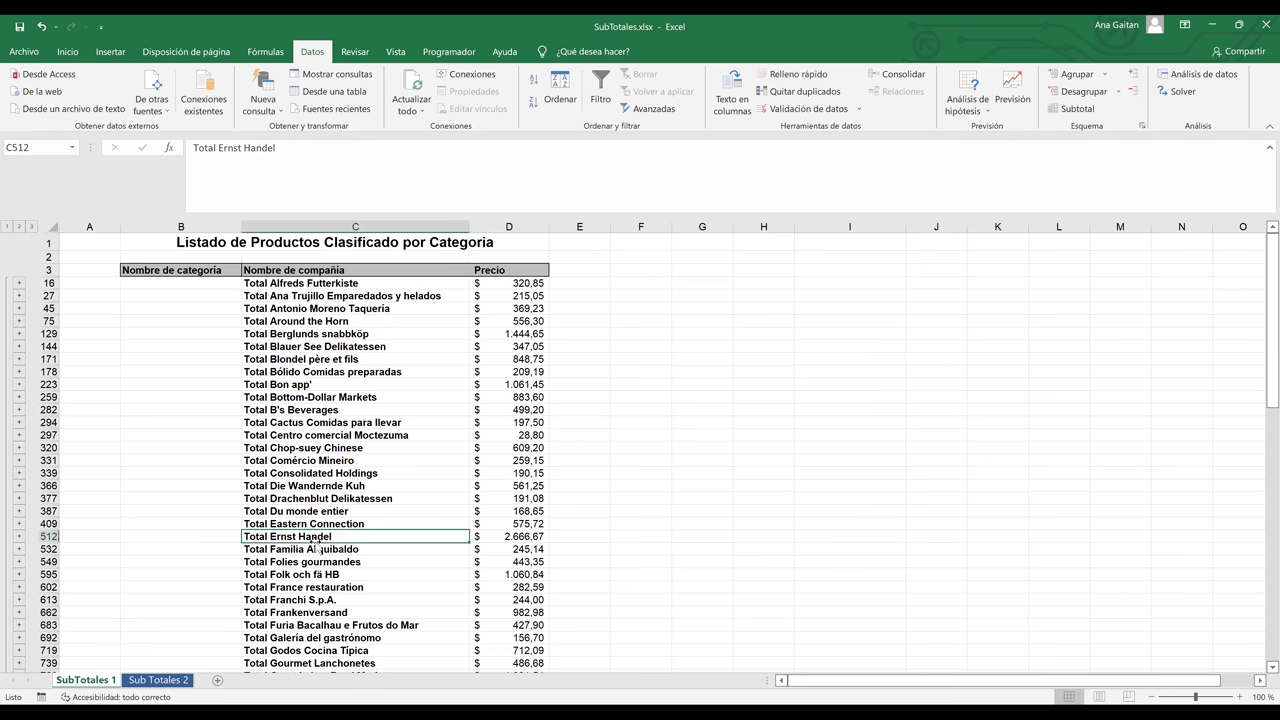
{"action": "key", "text": "Down"}
{"action": "key", "text": "Down"}
{"action": "key", "text": "Down"}
{"action": "key", "text": "Down"}
{"action": "key", "text": "Down"}
{"action": "key", "text": "Down"}
{"action": "key", "text": "Down"}
{"action": "key", "text": "Down"}
{"action": "key", "text": "Down"}
{"action": "key", "text": "Down"}
{"action": "key", "text": "Down"}
{"action": "key", "text": "Down"}
{"action": "key", "text": "Down"}
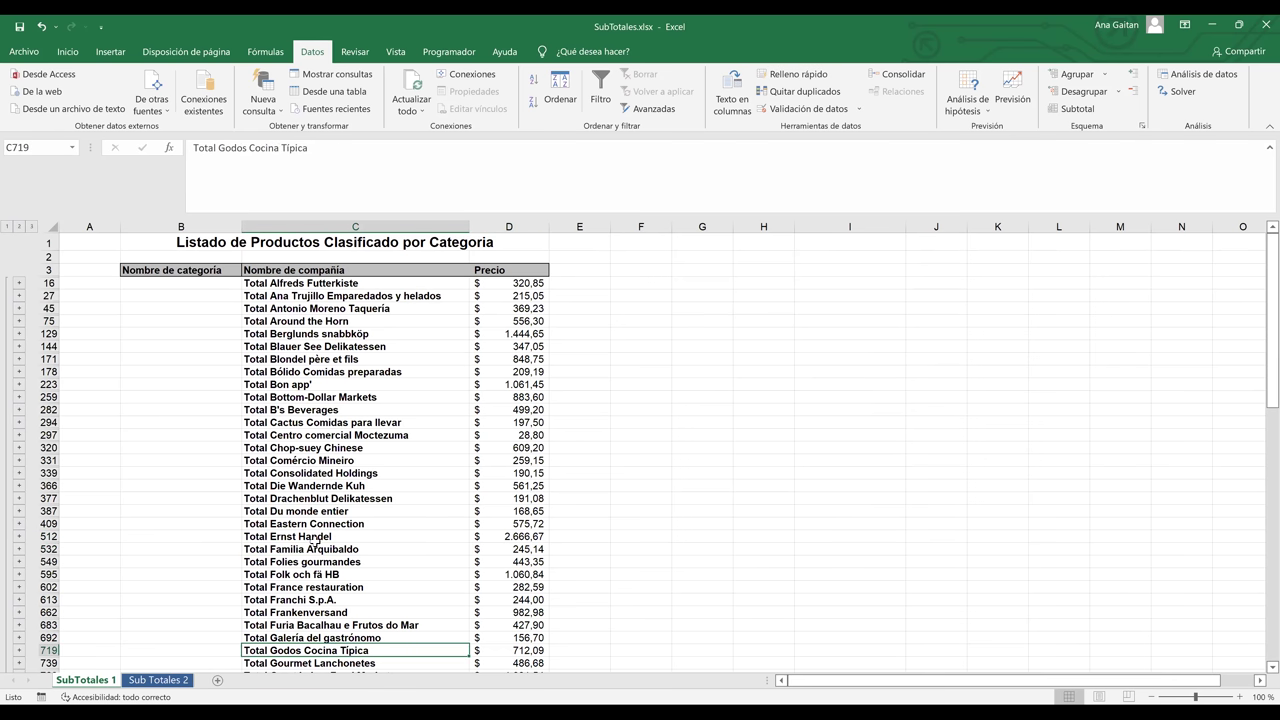
{"action": "key", "text": "Down"}
{"action": "key", "text": "Down"}
{"action": "key", "text": "Down"}
{"action": "key", "text": "Down"}
{"action": "key", "text": "Down"}
{"action": "key", "text": "Down"}
{"action": "key", "text": "Down"}
{"action": "key", "text": "Down"}
{"action": "key", "text": "Down"}
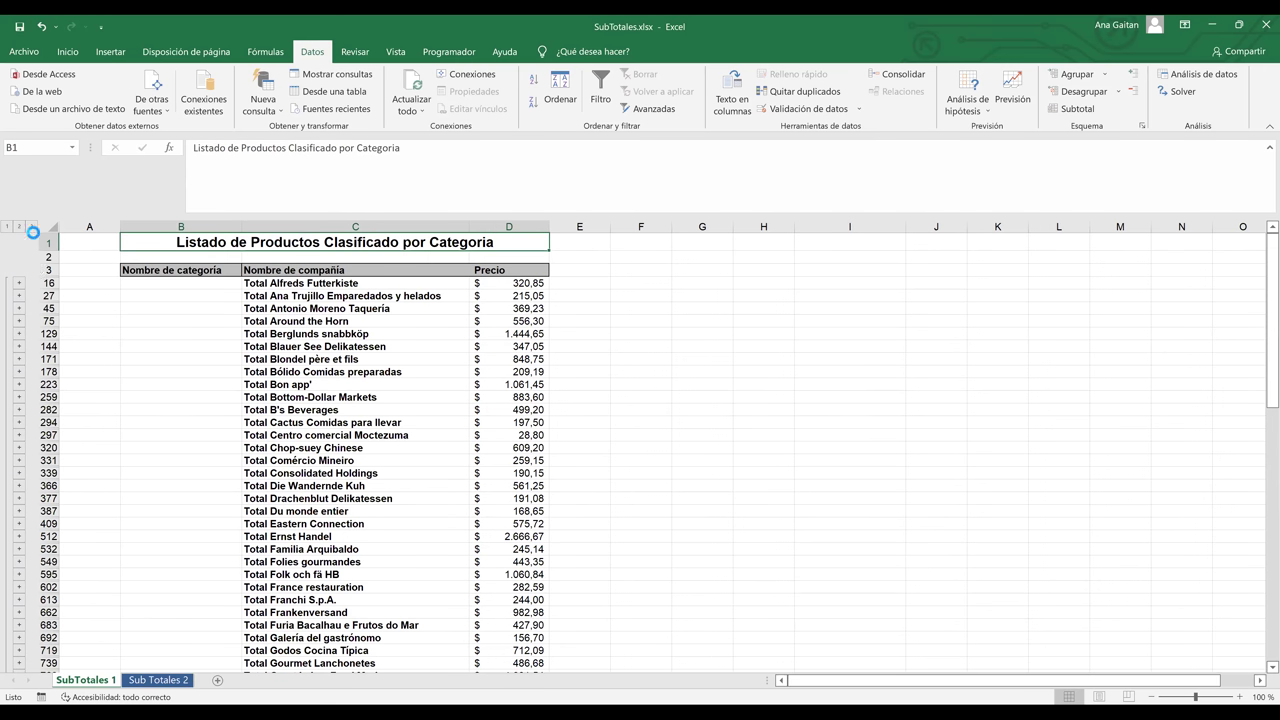
Expand the outline to level 3 and review the Alfreds Futterkiste detail rows and the total in row 16
{"action": "left_click", "coordinate": [32, 227]}
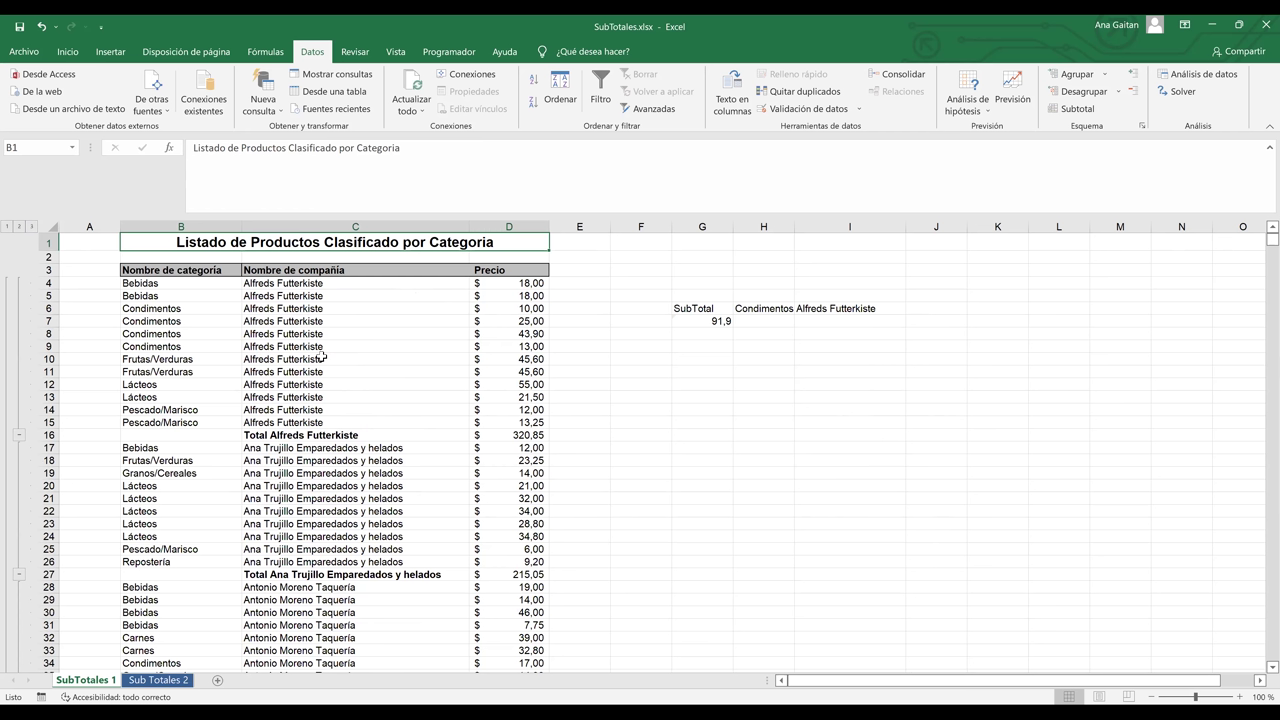
{"action": "left_click", "coordinate": [267, 438]}
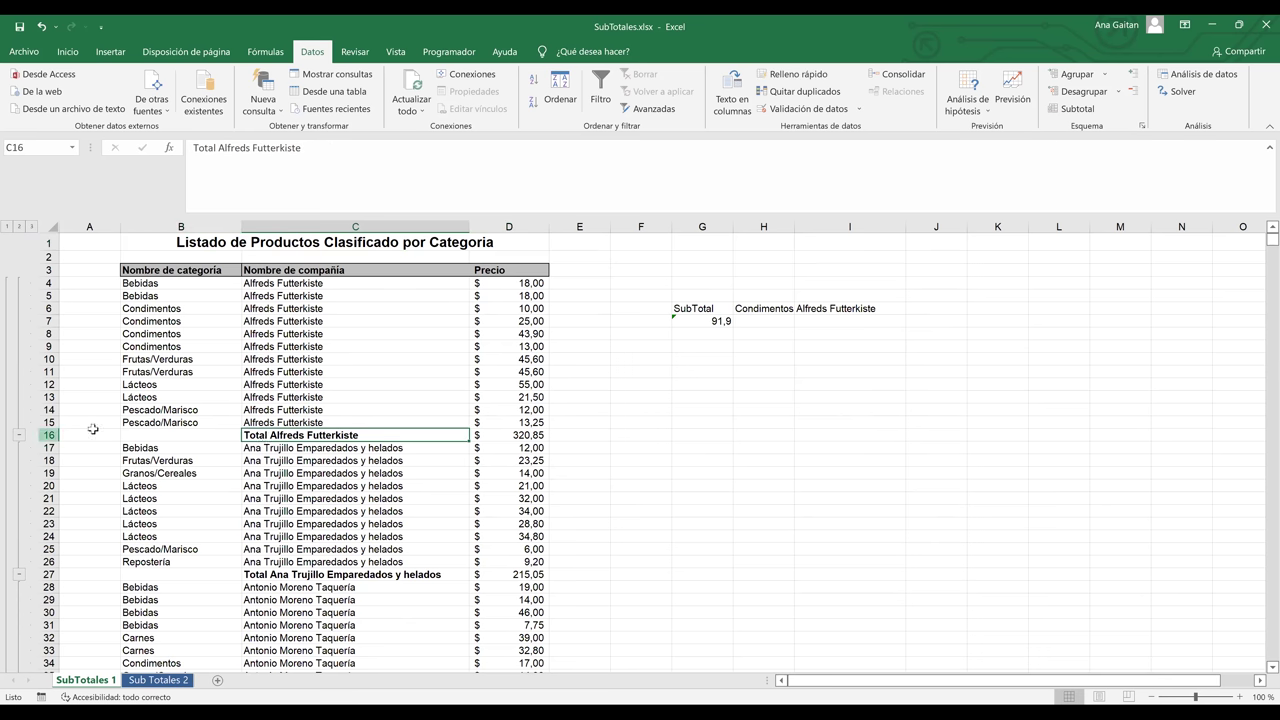
{"action": "left_click_drag", "start_coordinate": [294, 314], "coordinate": [282, 408]}
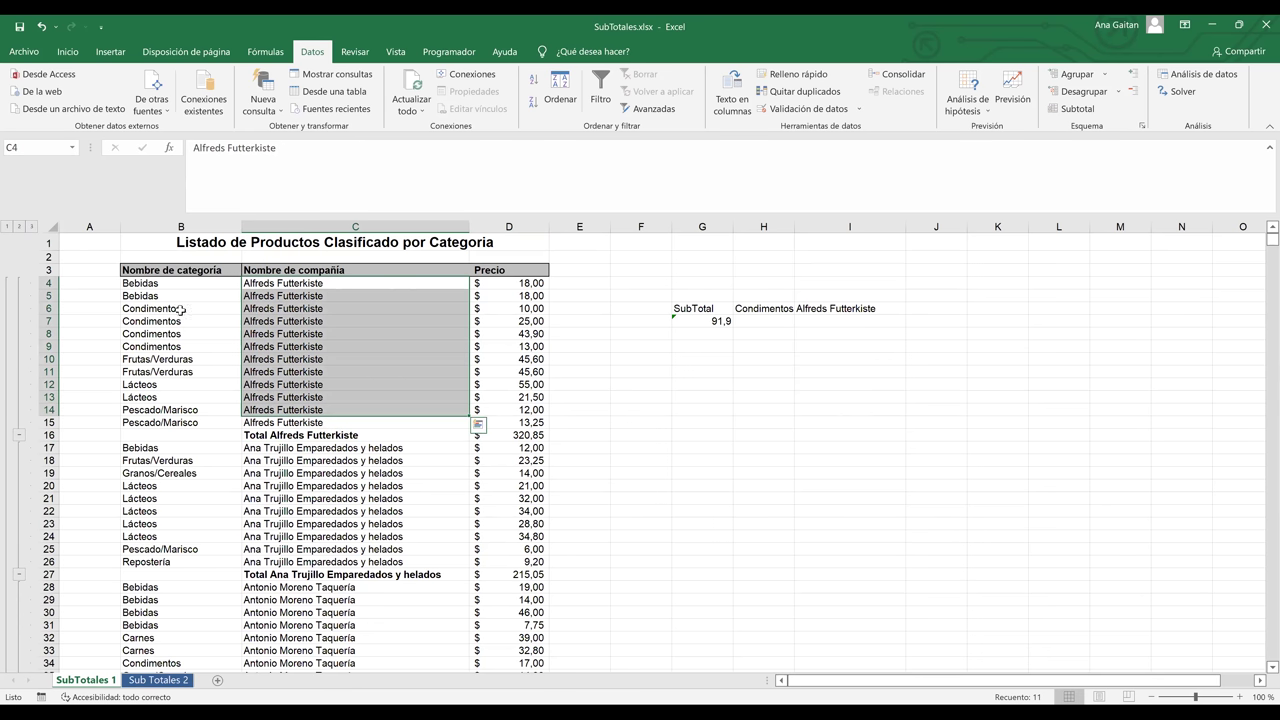
{"action": "left_click_drag", "start_coordinate": [166, 284], "coordinate": [160, 412]}
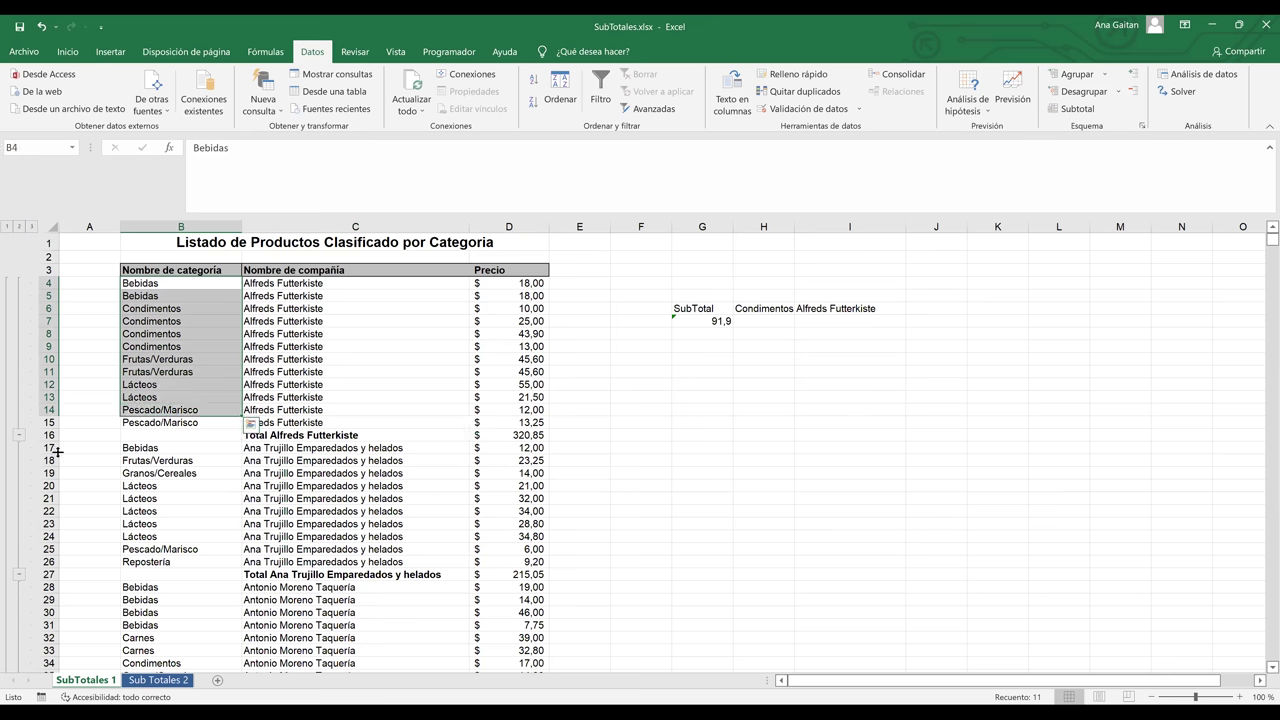
{"action": "left_click", "coordinate": [50, 435]}
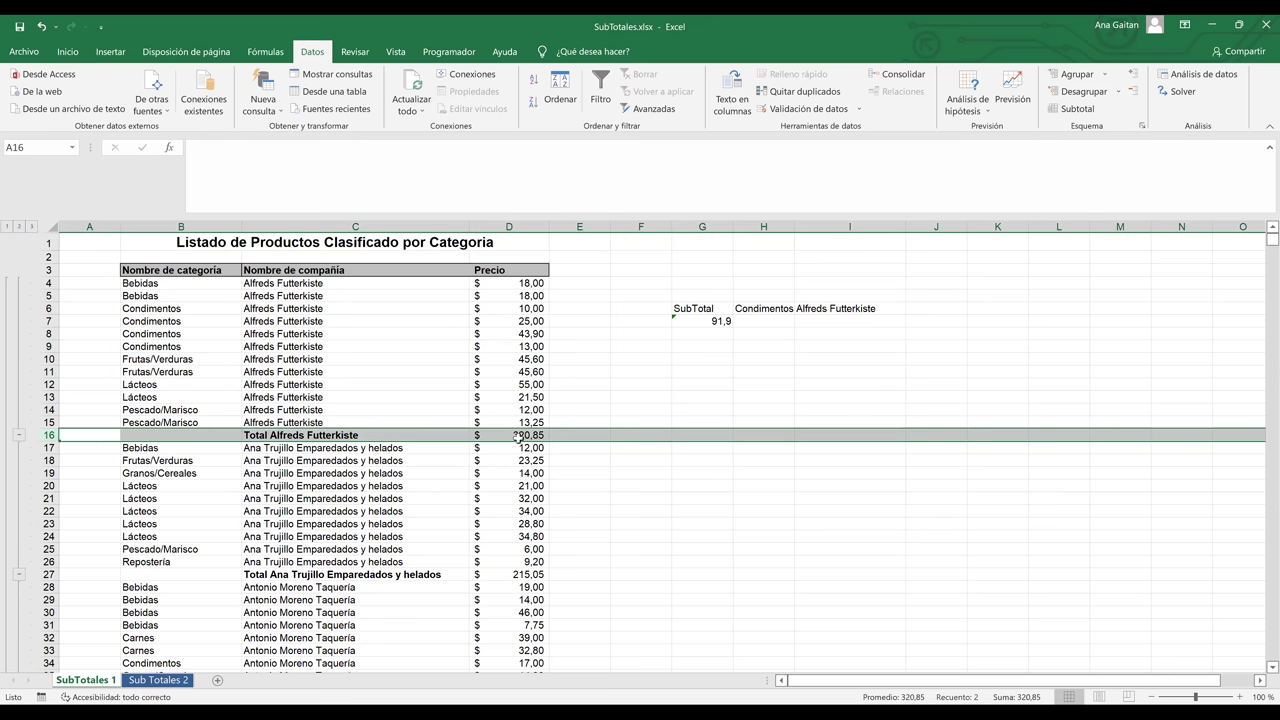
{"action": "left_click", "coordinate": [518, 437]}
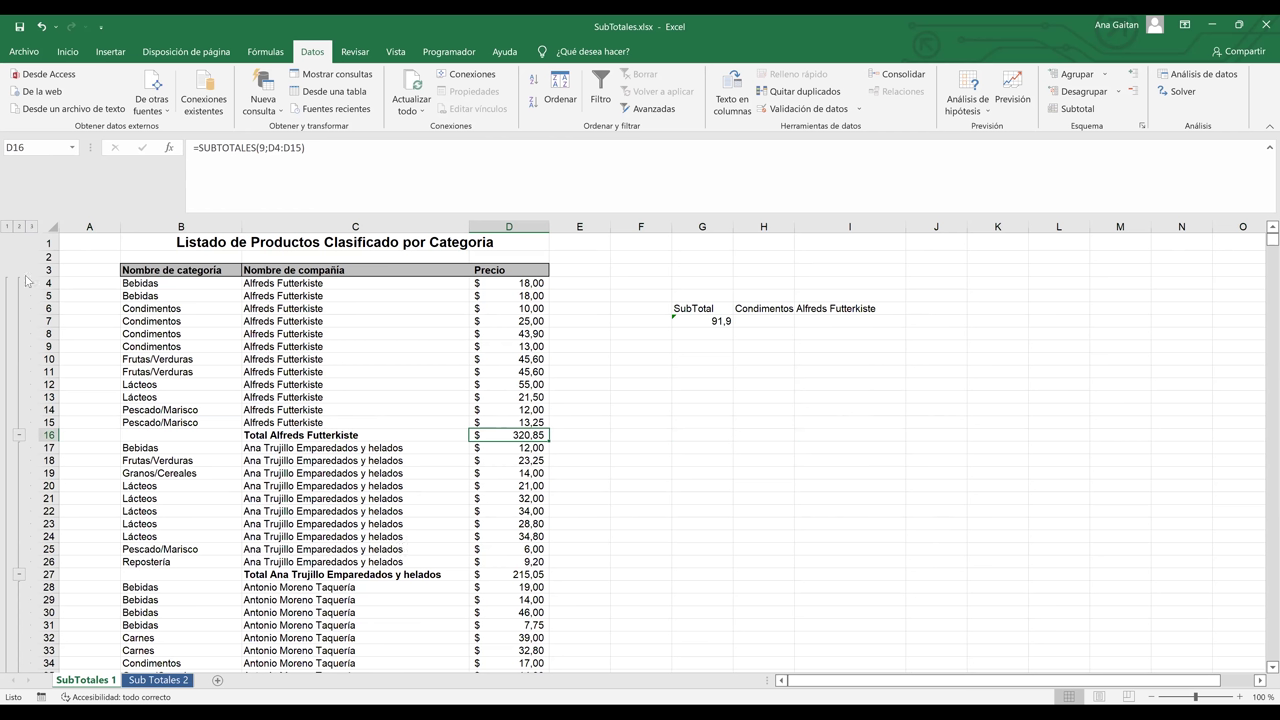
Collapse the detail rows of the first three company groups, plus the Blondel père et fils and Bólido Comidas preparadas groups
{"action": "left_click", "coordinate": [19, 436]}
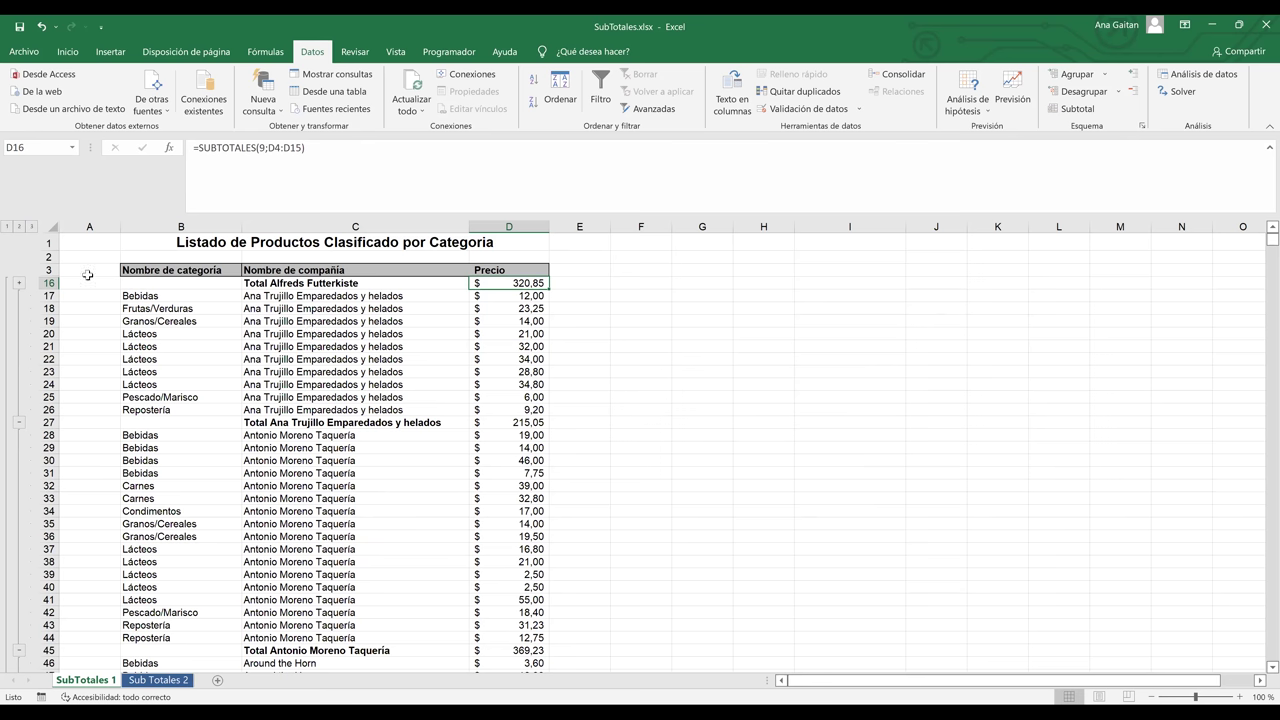
{"action": "left_click", "coordinate": [310, 311]}
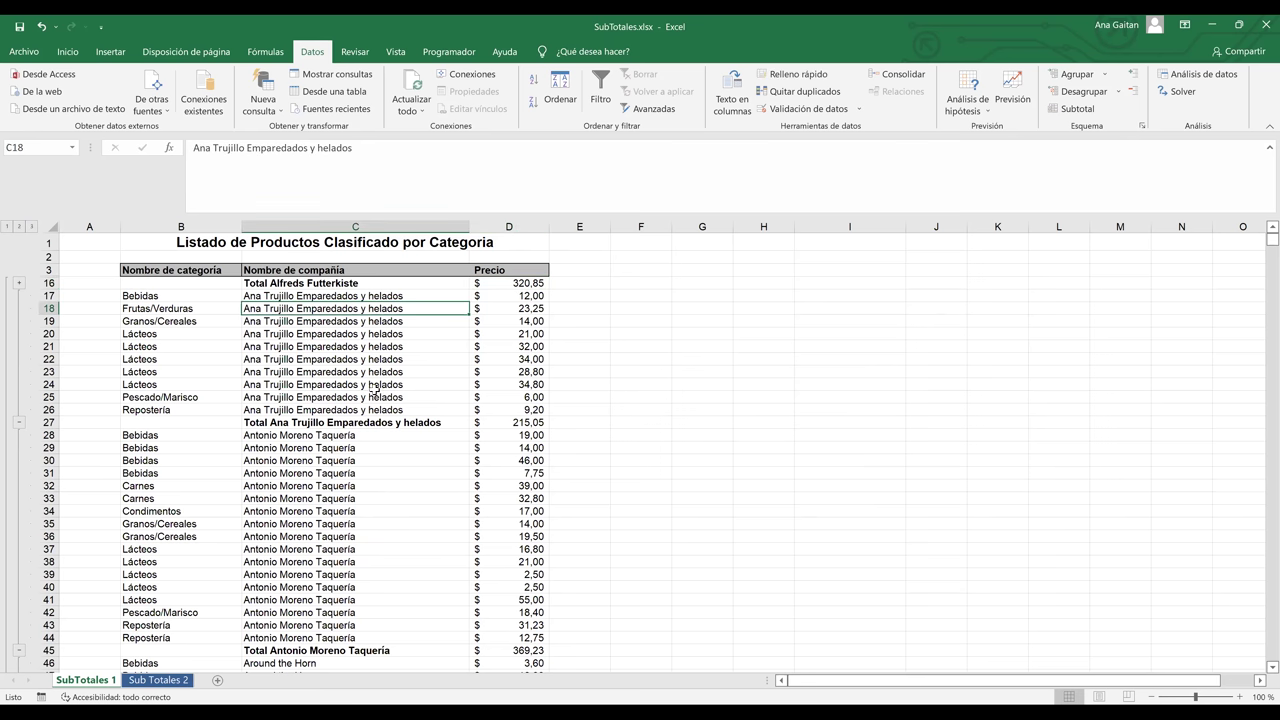
{"action": "left_click", "coordinate": [44, 422]}
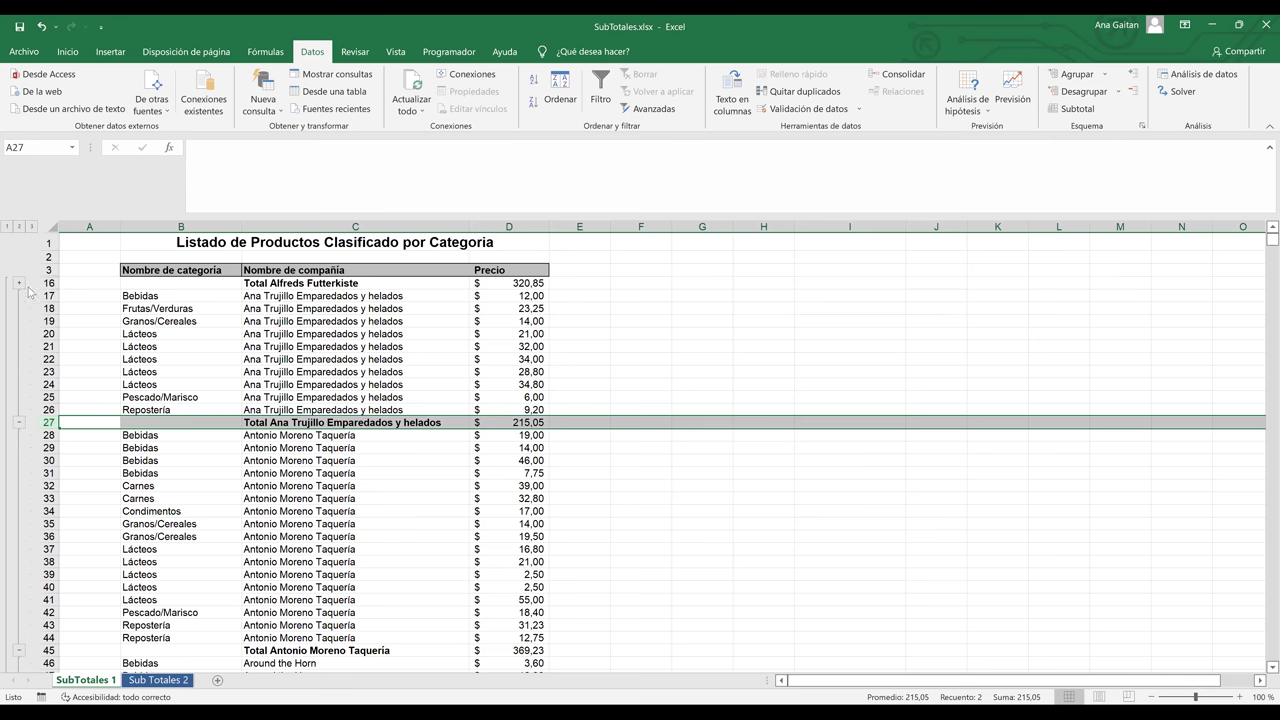
{"action": "left_click", "coordinate": [18, 424]}
{"action": "left_click", "coordinate": [18, 526]}
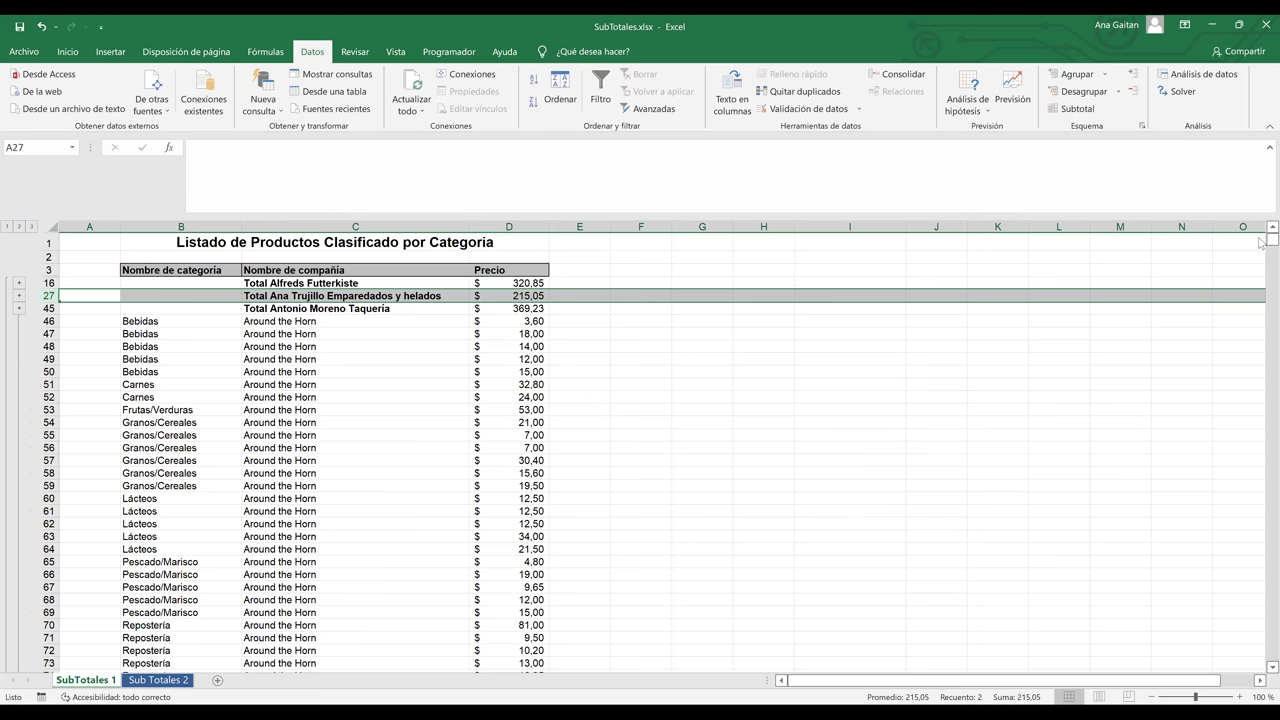
{"action": "scroll", "coordinate": [83, 440], "scroll_direction": "down", "scroll_amount": 20}
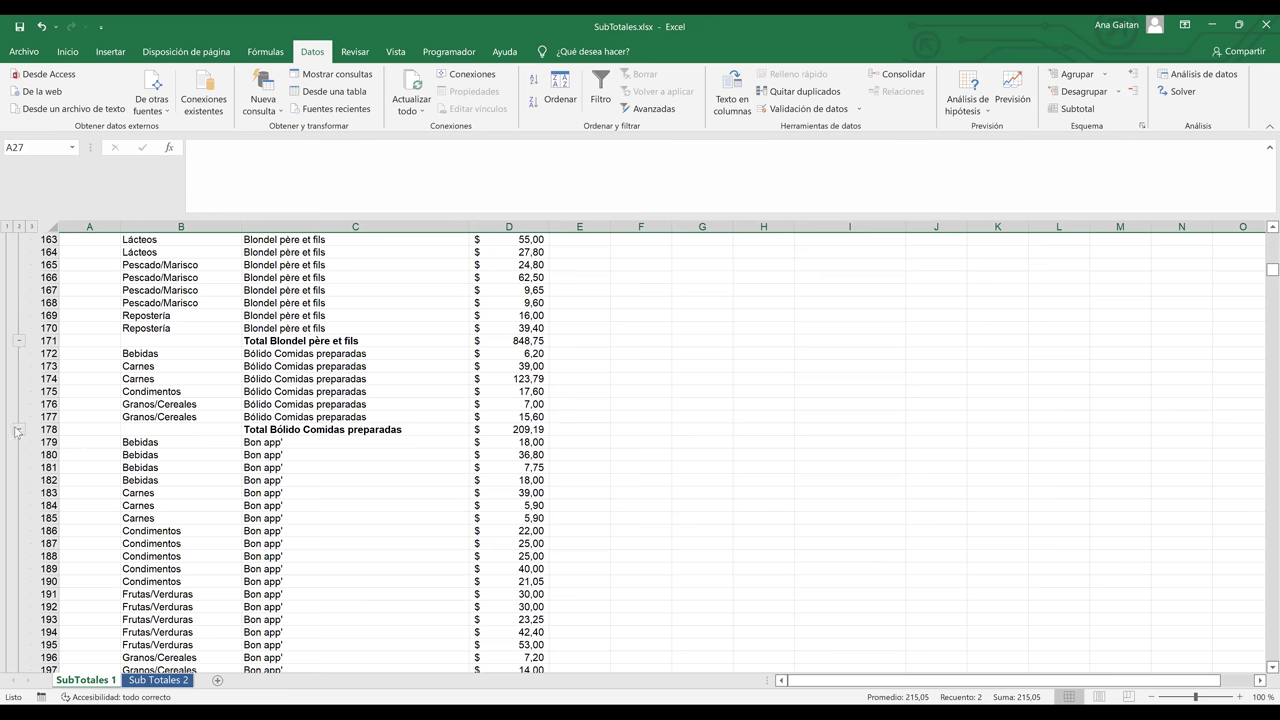
{"action": "left_click", "coordinate": [19, 349]}
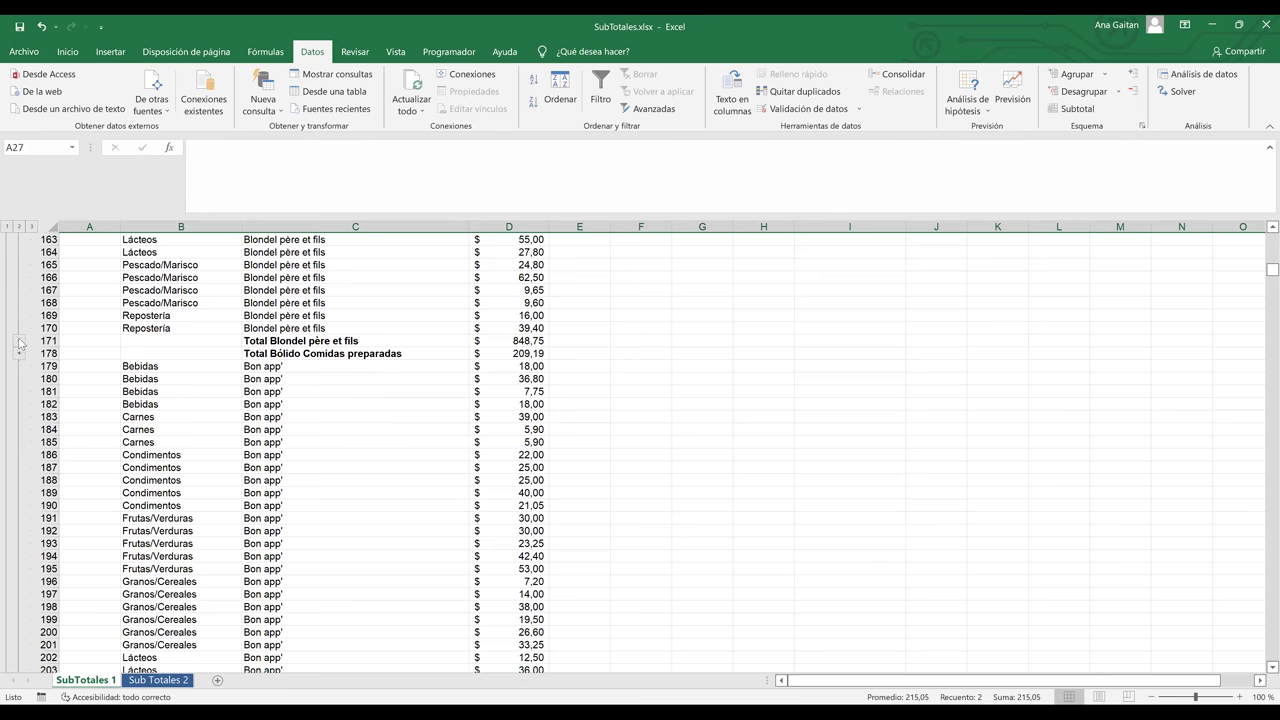
Look through the expanded company detail rows from Bon app' to Ernst Handel, and return to the start of the list
{"action": "scroll", "coordinate": [1260, 266], "scroll_direction": "down", "scroll_amount": 3}
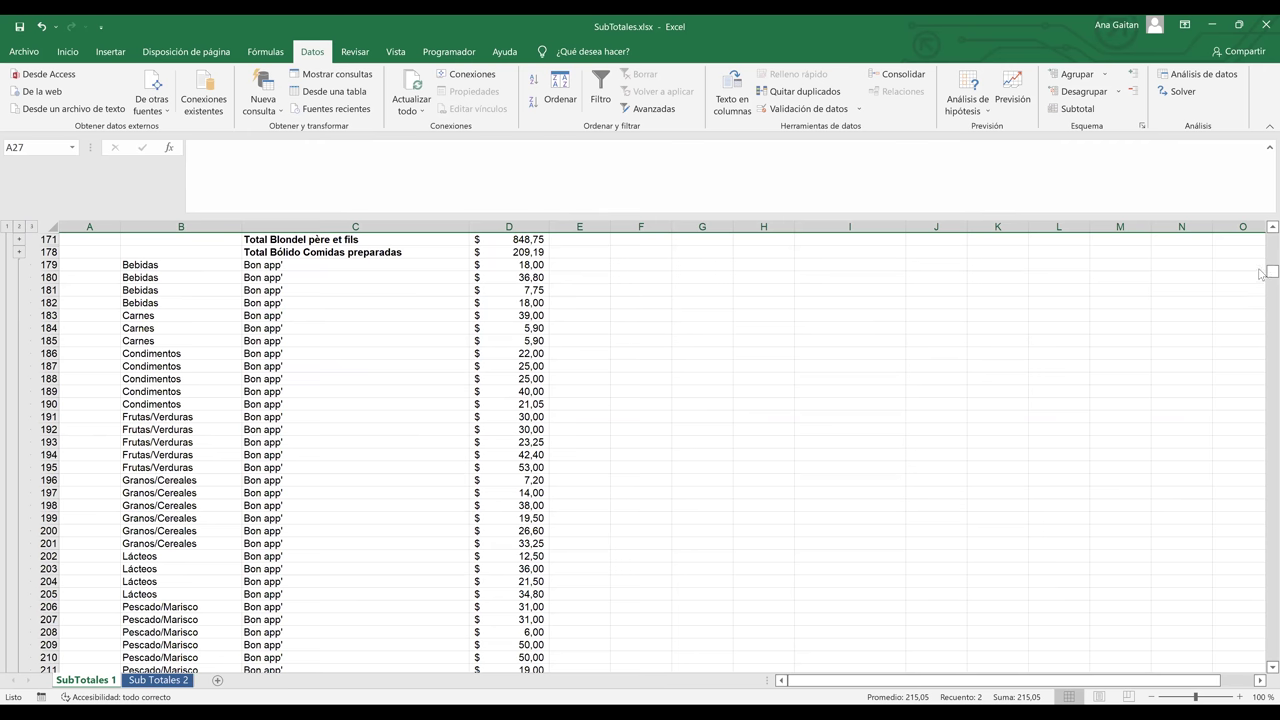
{"action": "scroll", "coordinate": [1260, 310], "scroll_direction": "down", "scroll_amount": 1}
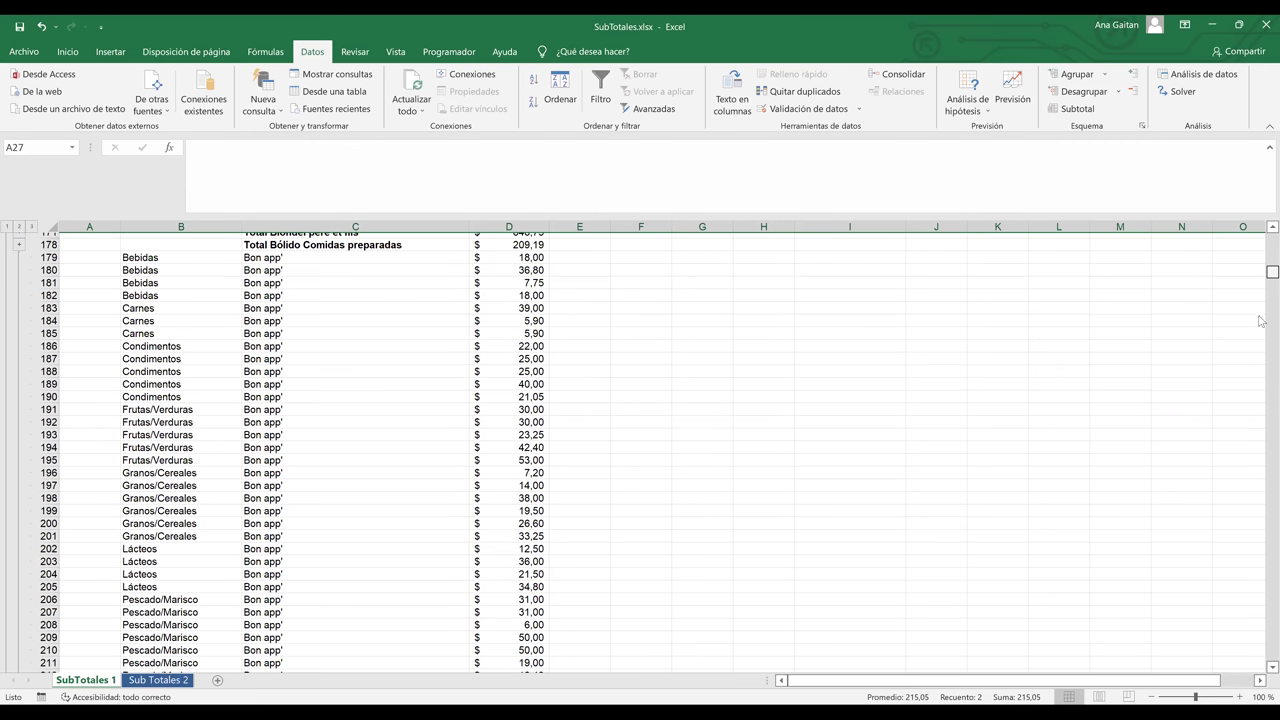
{"action": "scroll", "coordinate": [1260, 349], "scroll_direction": "down", "scroll_amount": 20}
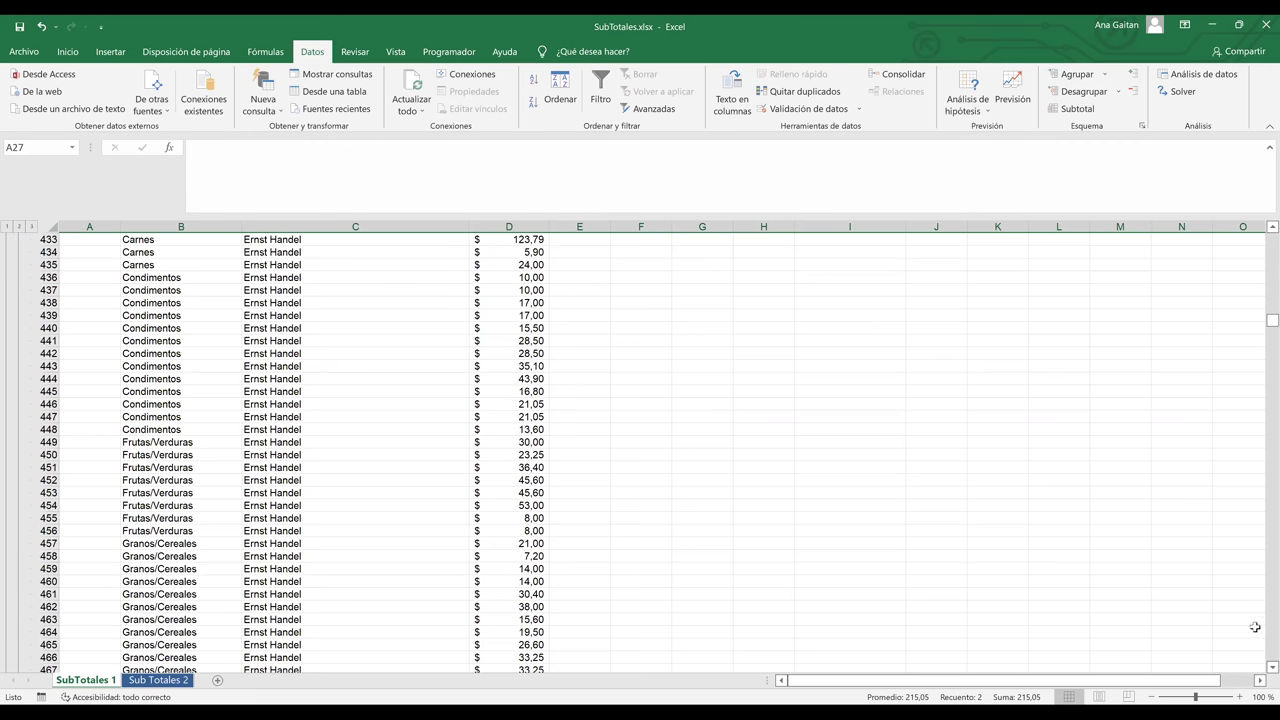
{"action": "scroll", "coordinate": [1260, 668], "scroll_direction": "down", "scroll_amount": 1}
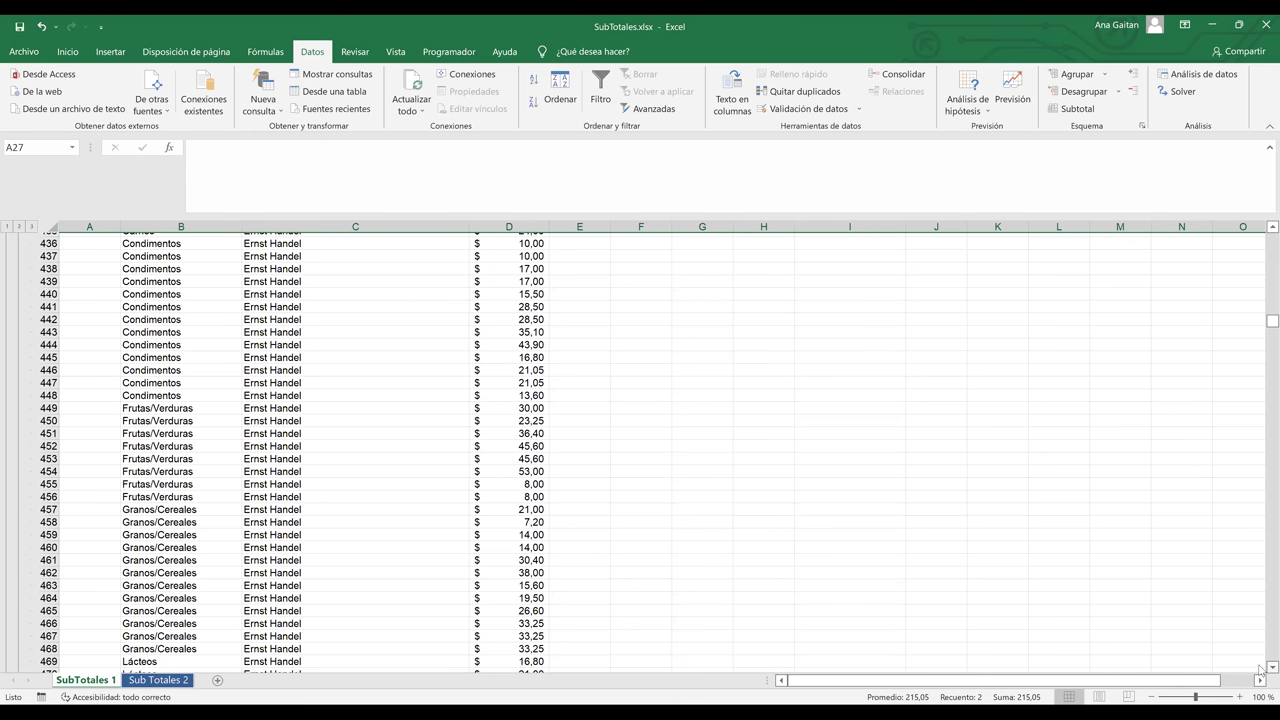
{"action": "scroll", "coordinate": [1261, 669], "scroll_direction": "down", "scroll_amount": 5}
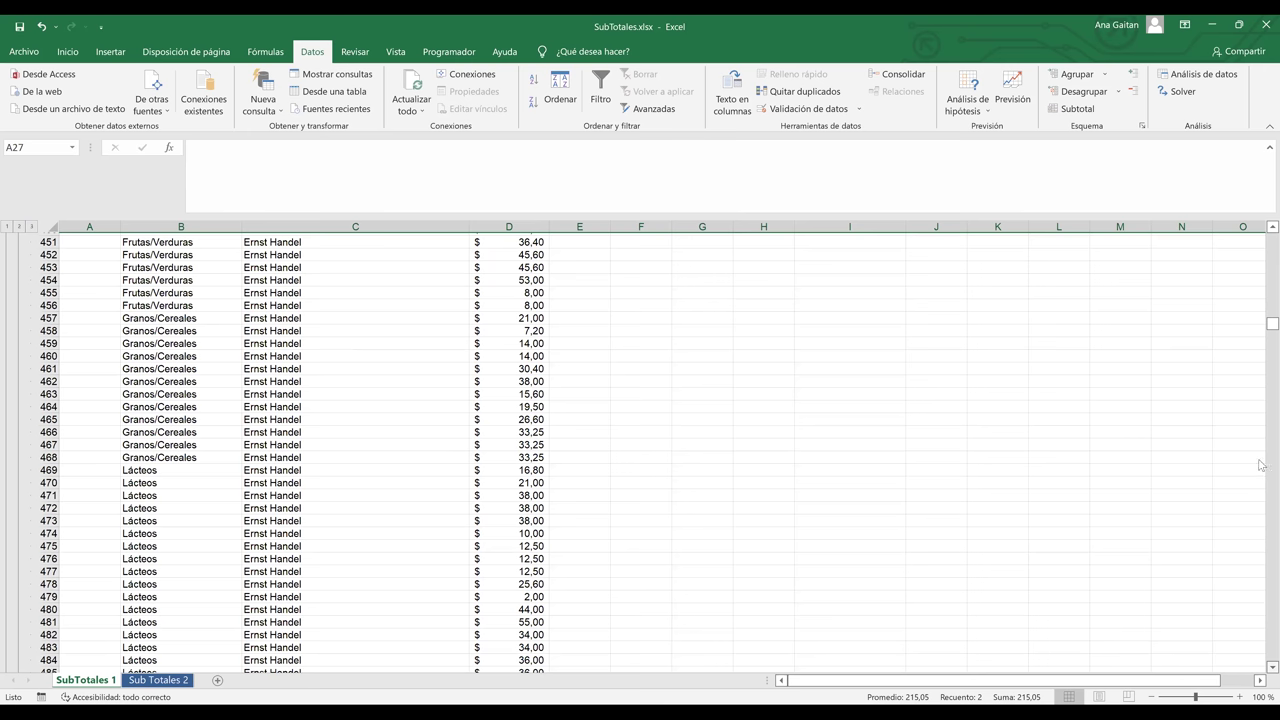
{"action": "scroll", "coordinate": [1262, 431], "scroll_direction": "down", "scroll_amount": 1}
{"action": "left_click_drag", "start_coordinate": [1261, 330], "coordinate": [1261, 250]}
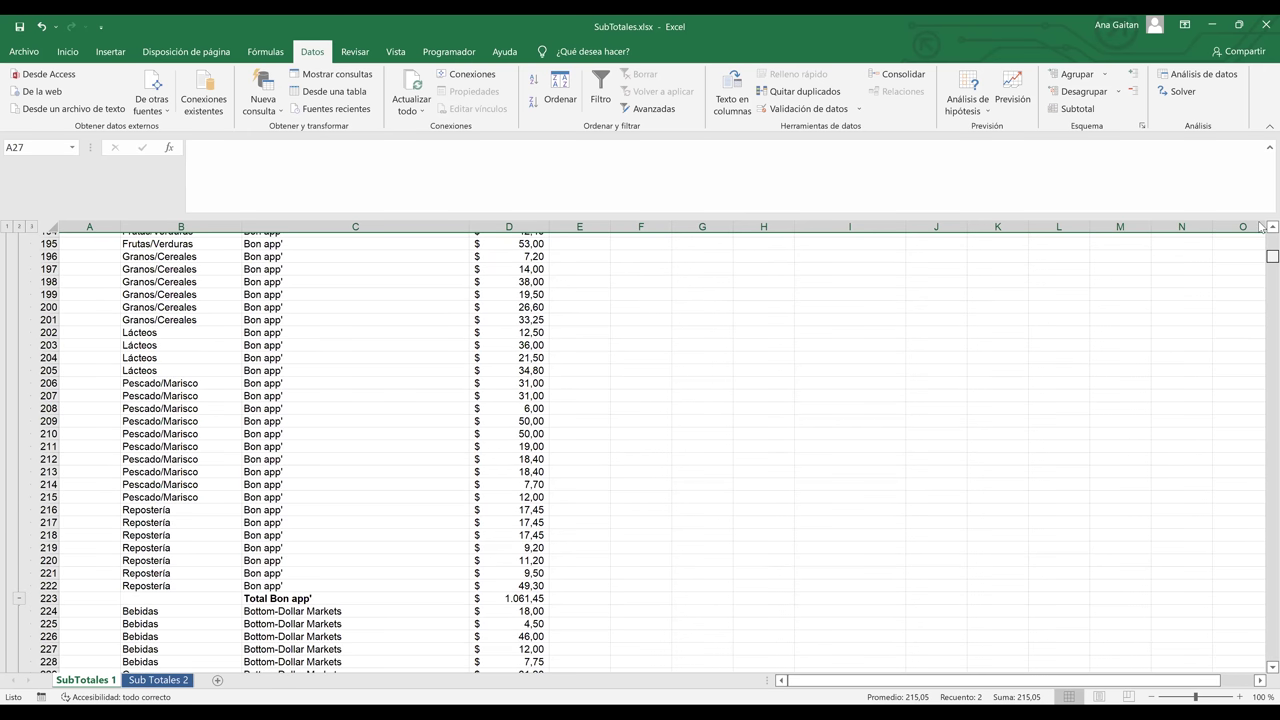
{"action": "scroll", "coordinate": [374, 295], "scroll_direction": "up", "scroll_amount": 20}
Remove all the company subtotals from the product list
{"action": "left_click", "coordinate": [374, 295]}
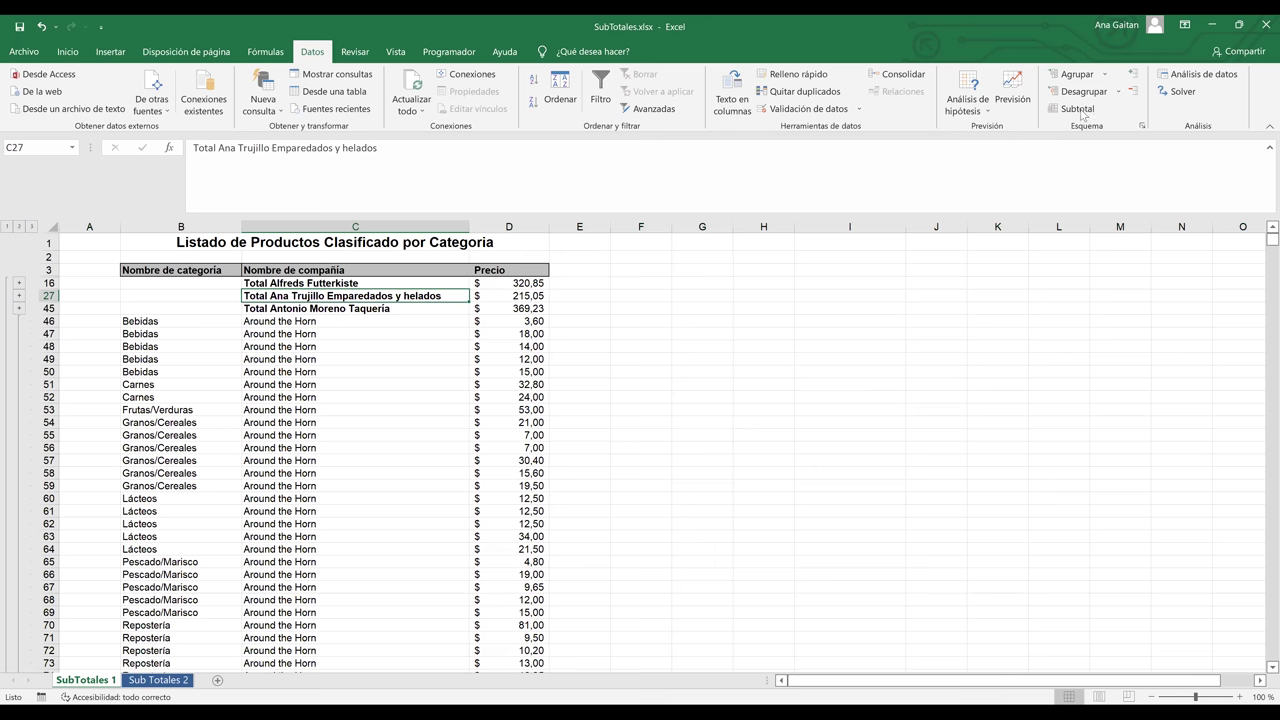
{"action": "left_click", "coordinate": [460, 359]}
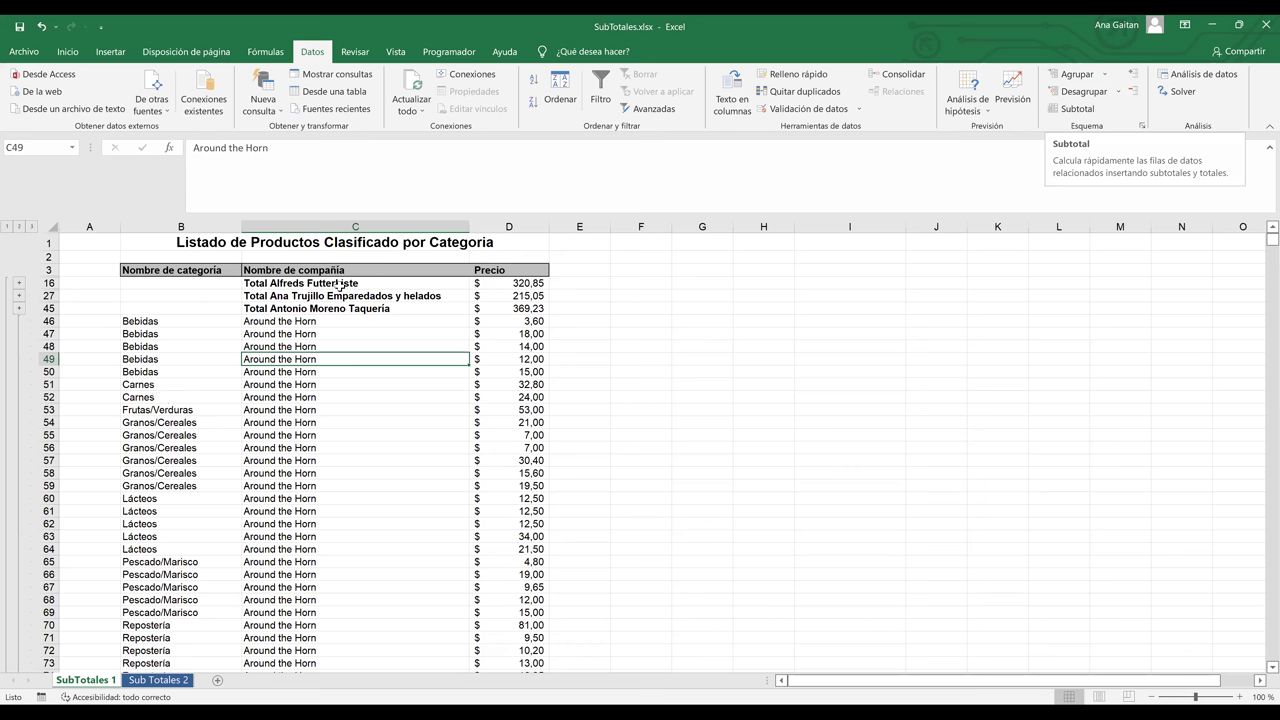
{"action": "left_click", "coordinate": [188, 398]}
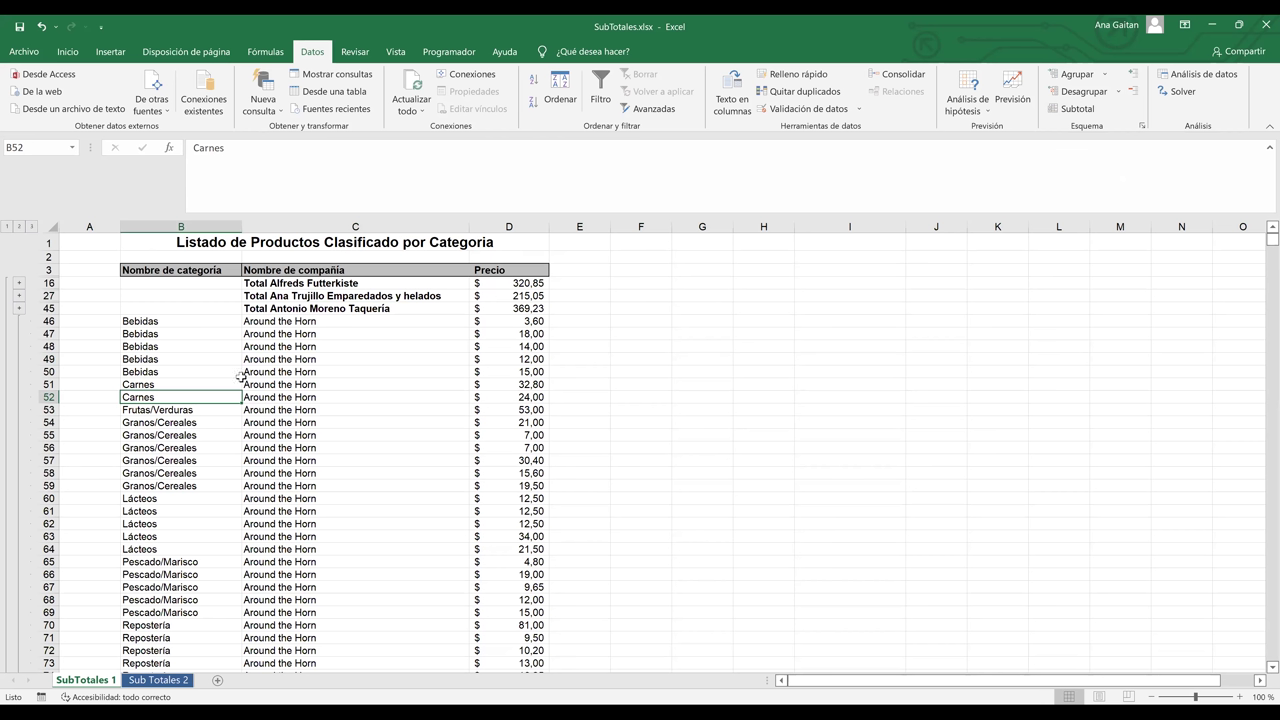
{"action": "left_click", "coordinate": [164, 358]}
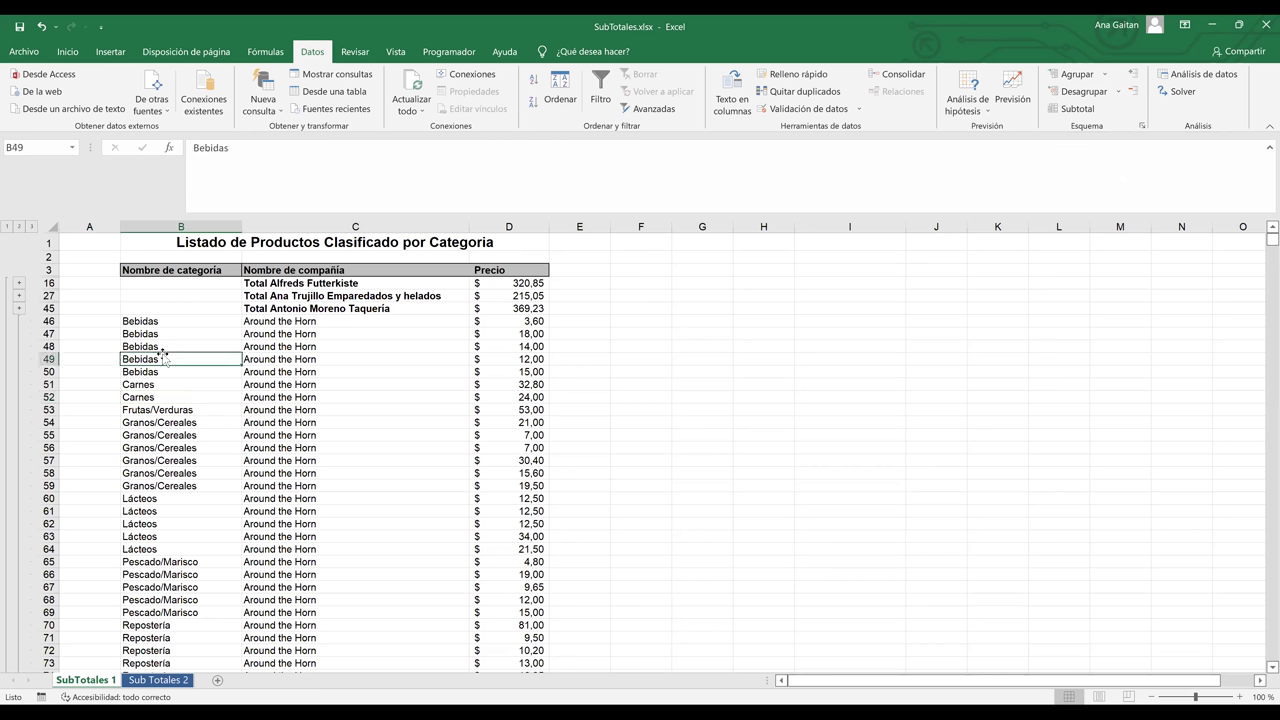
{"action": "left_click", "coordinate": [1077, 110]}
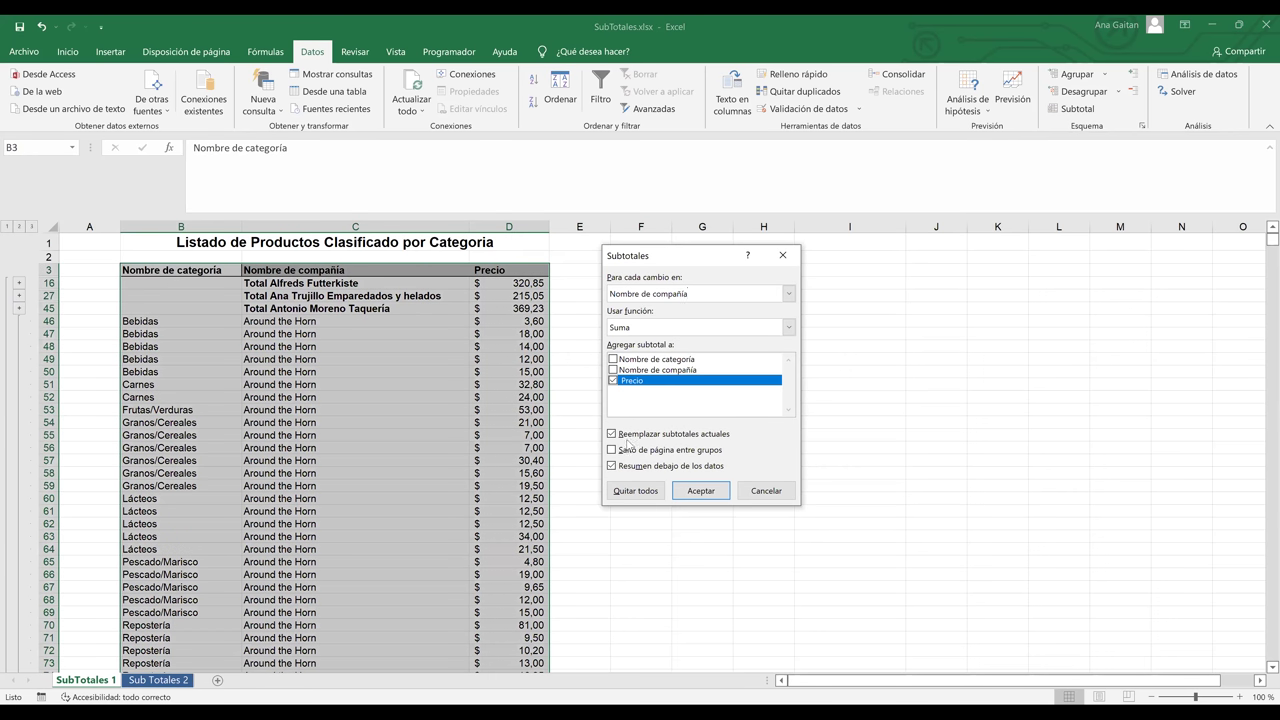
{"action": "left_click", "coordinate": [628, 492]}
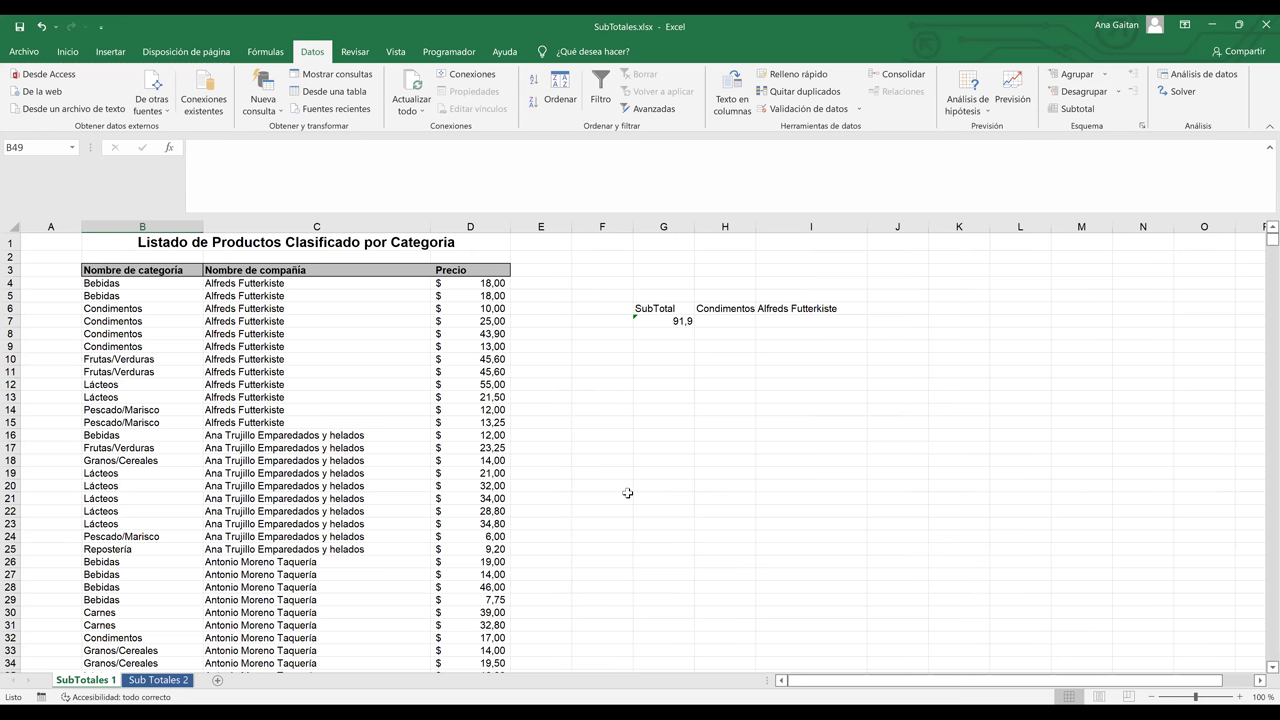
Add subtotals to the list at each change in Nombre de categoría, using the Suma function on Precio
{"action": "left_click", "coordinate": [126, 270]}
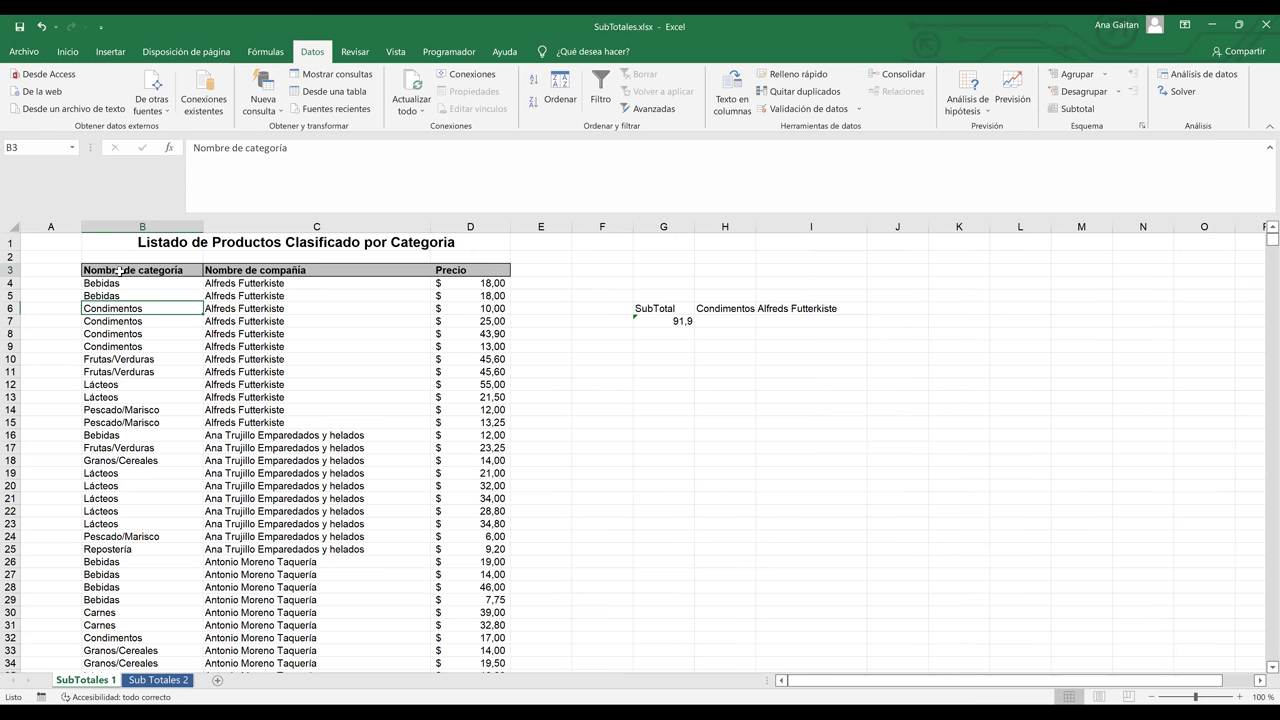
{"action": "left_click", "coordinate": [10, 270]}
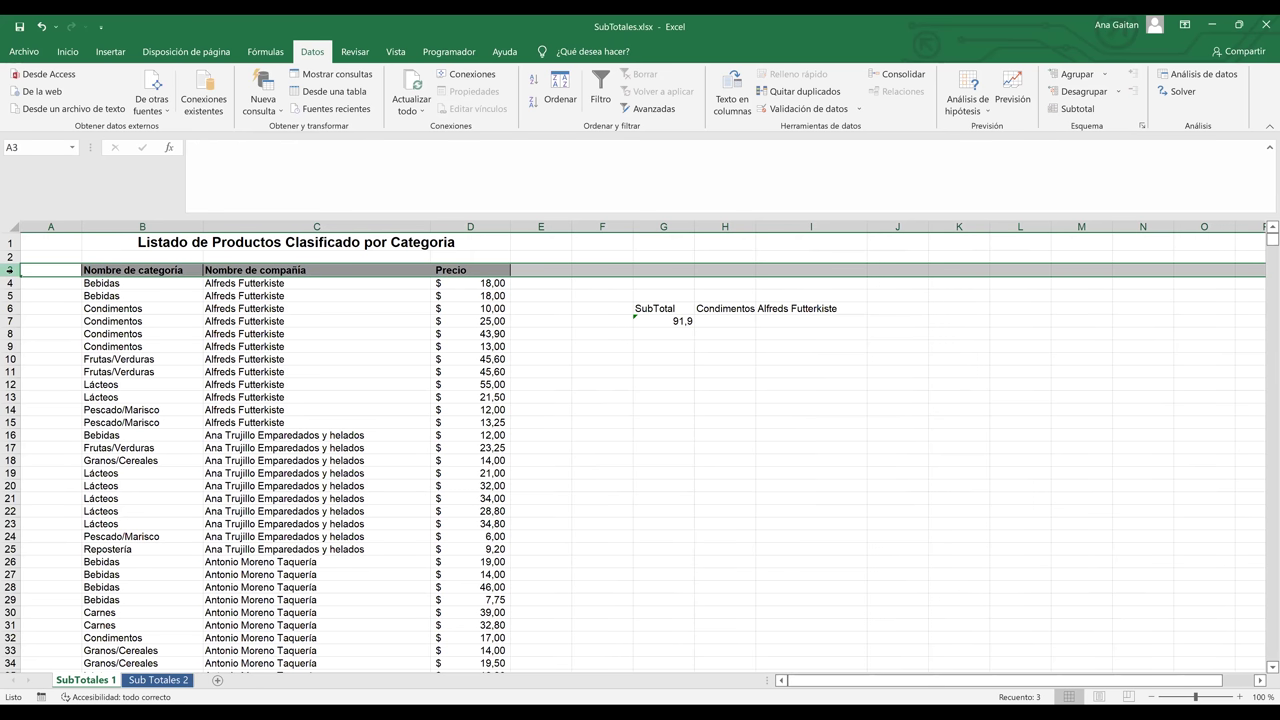
{"action": "left_click", "coordinate": [180, 320]}
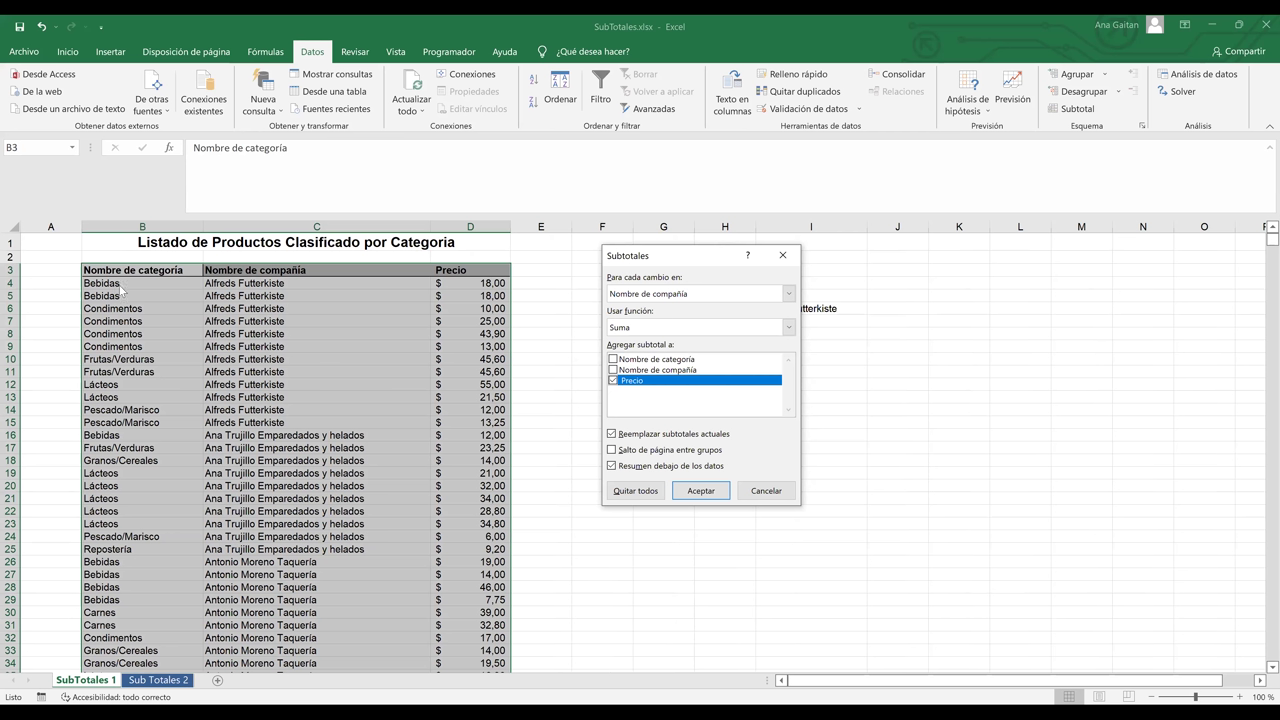
{"action": "key", "text": "alt+p"}
{"action": "key", "text": "Up"}
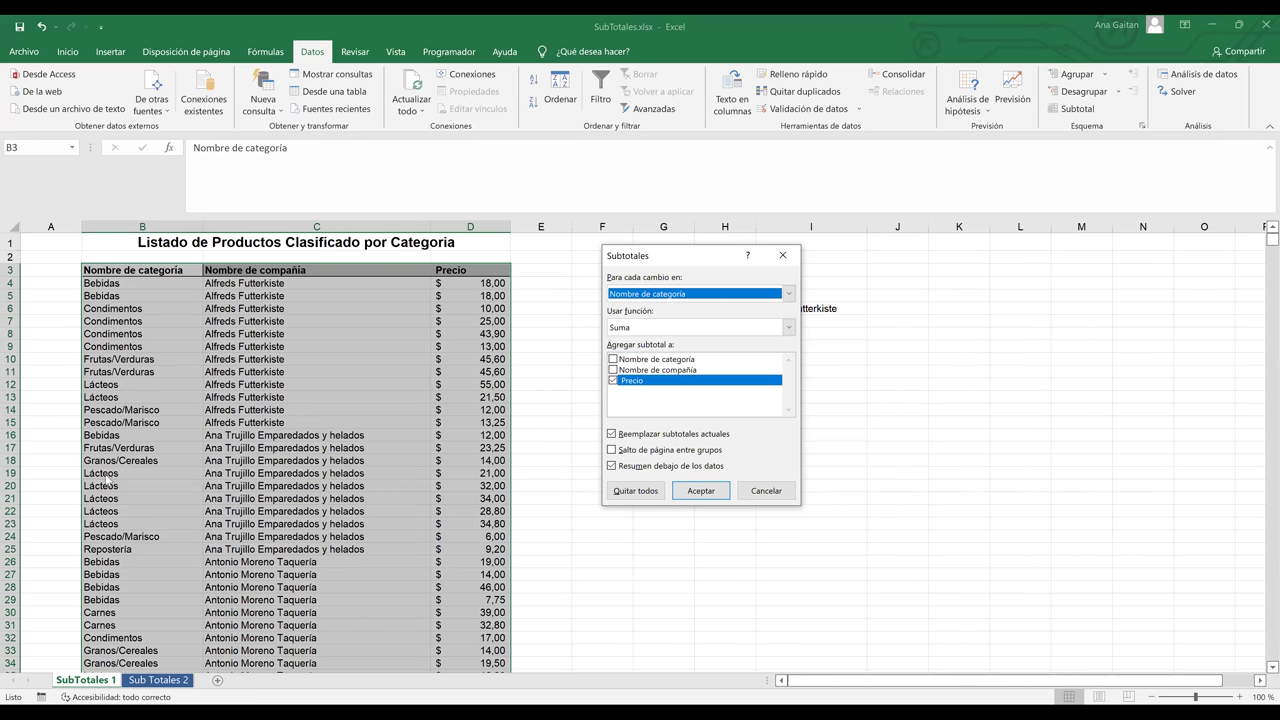
{"action": "left_click", "coordinate": [659, 328]}
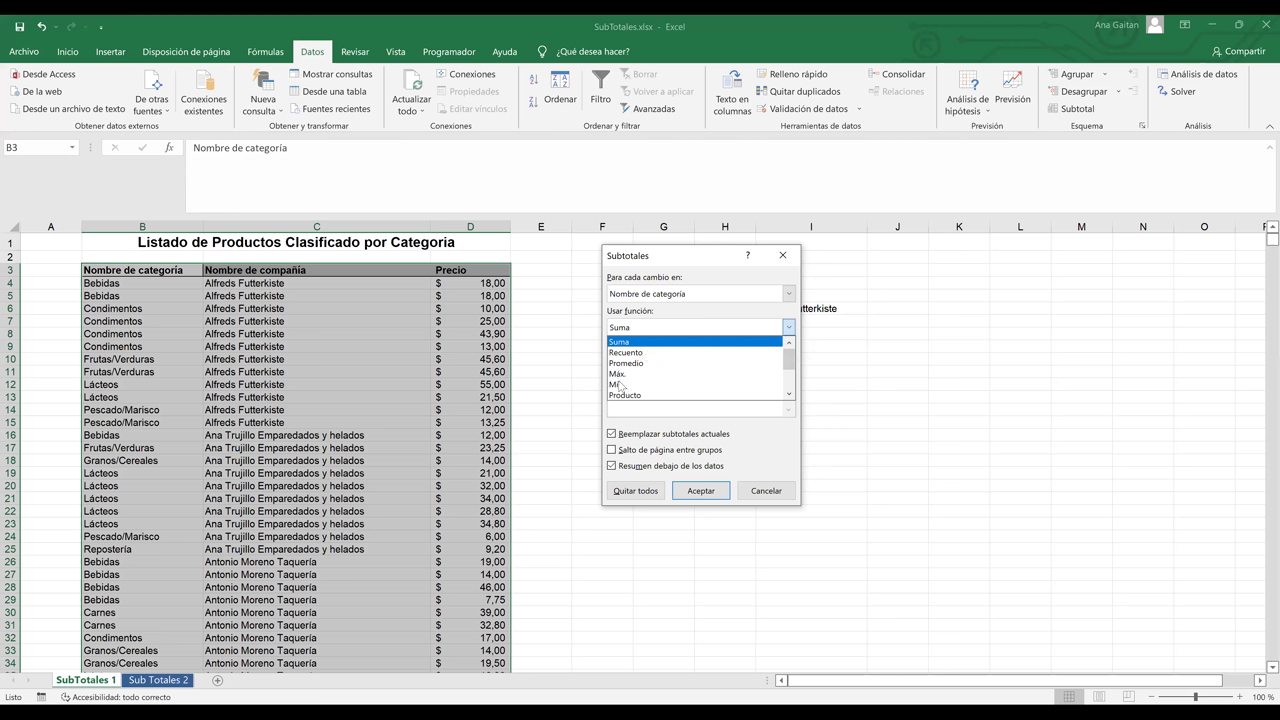
{"action": "left_click", "coordinate": [633, 414]}
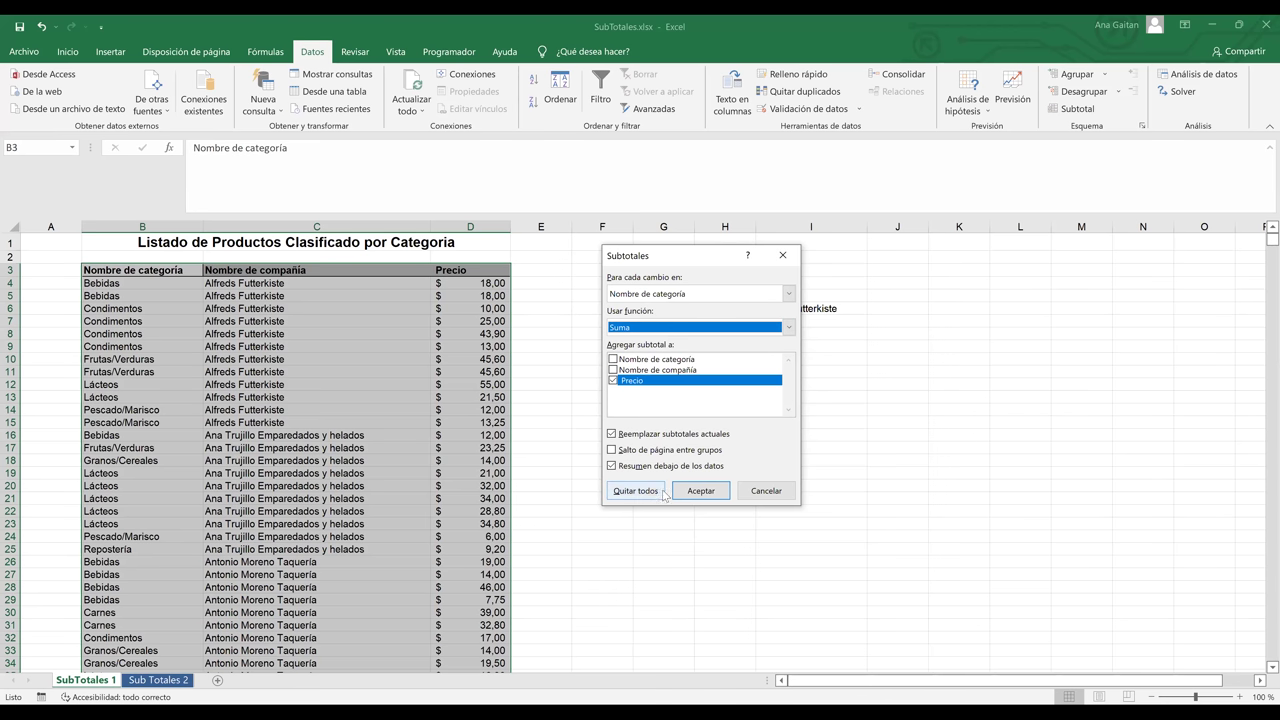
{"action": "left_click", "coordinate": [701, 491]}
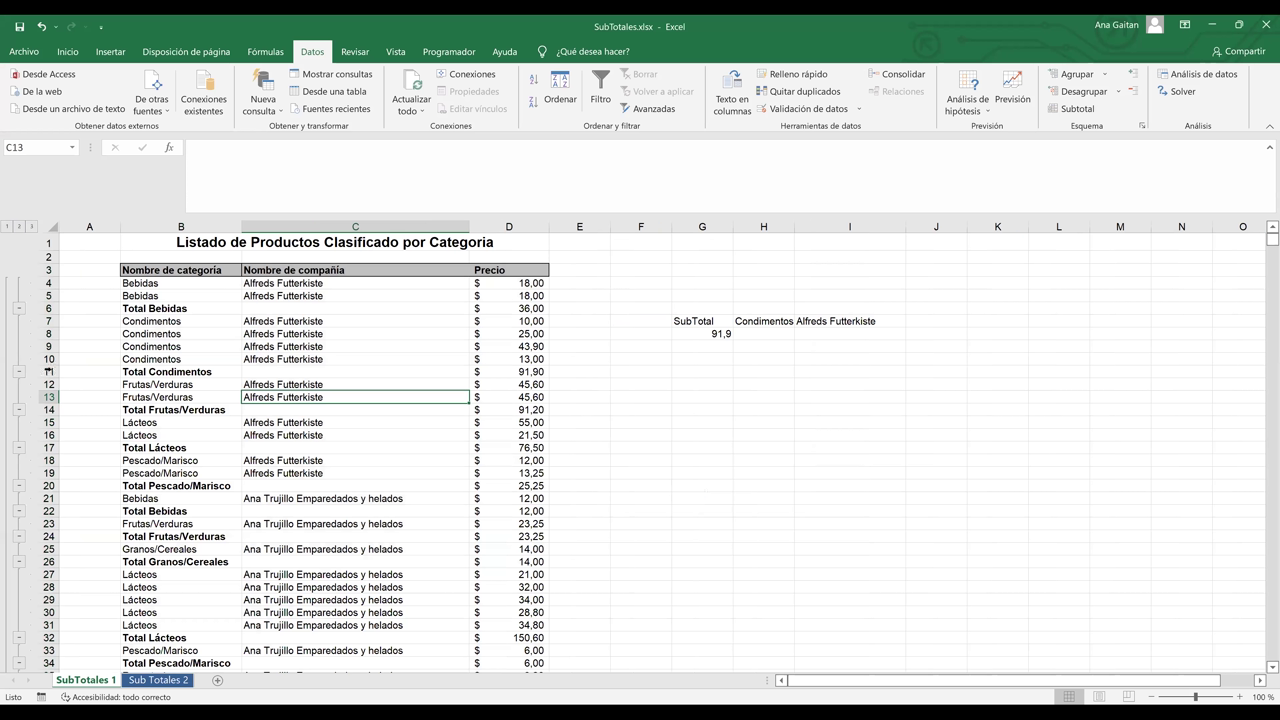
Compare the Total Condimentos row 11 with the manual SUBTOTALES formula in G8, and check the Total Lácteos row 17
{"action": "left_click", "coordinate": [523, 372]}
{"action": "key", "text": "shift+space"}
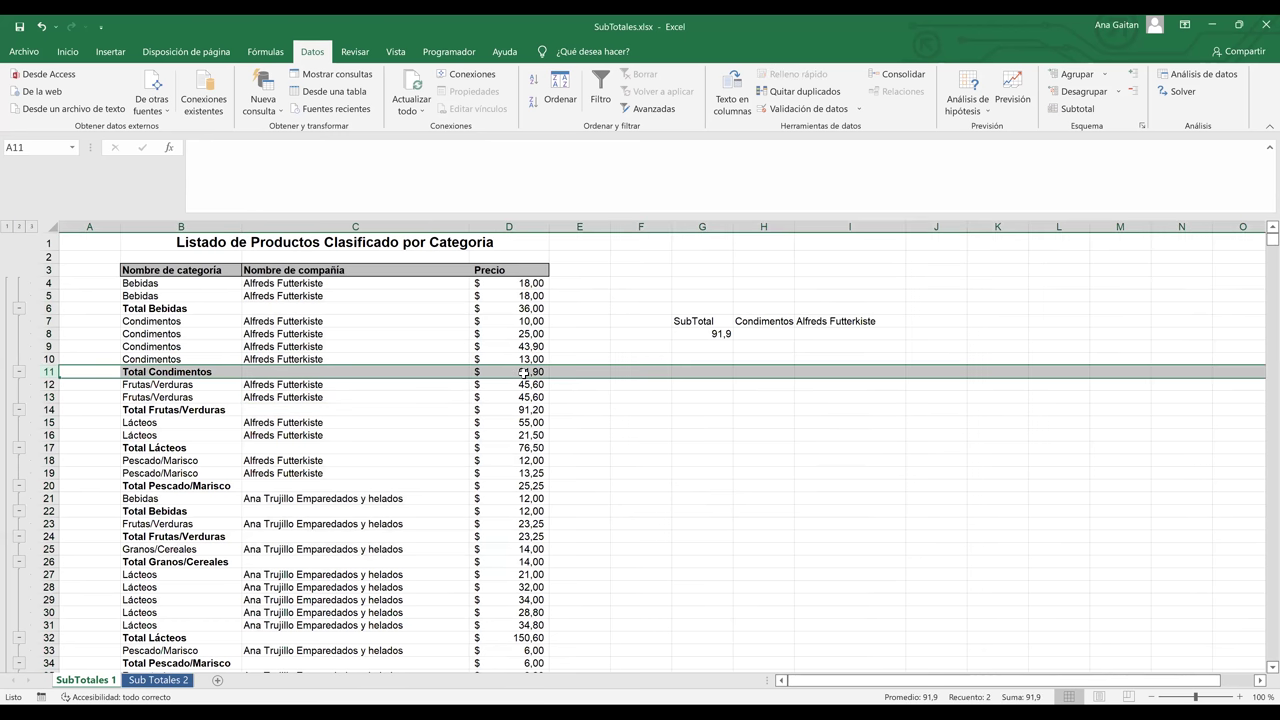
{"action": "left_click", "coordinate": [709, 332]}
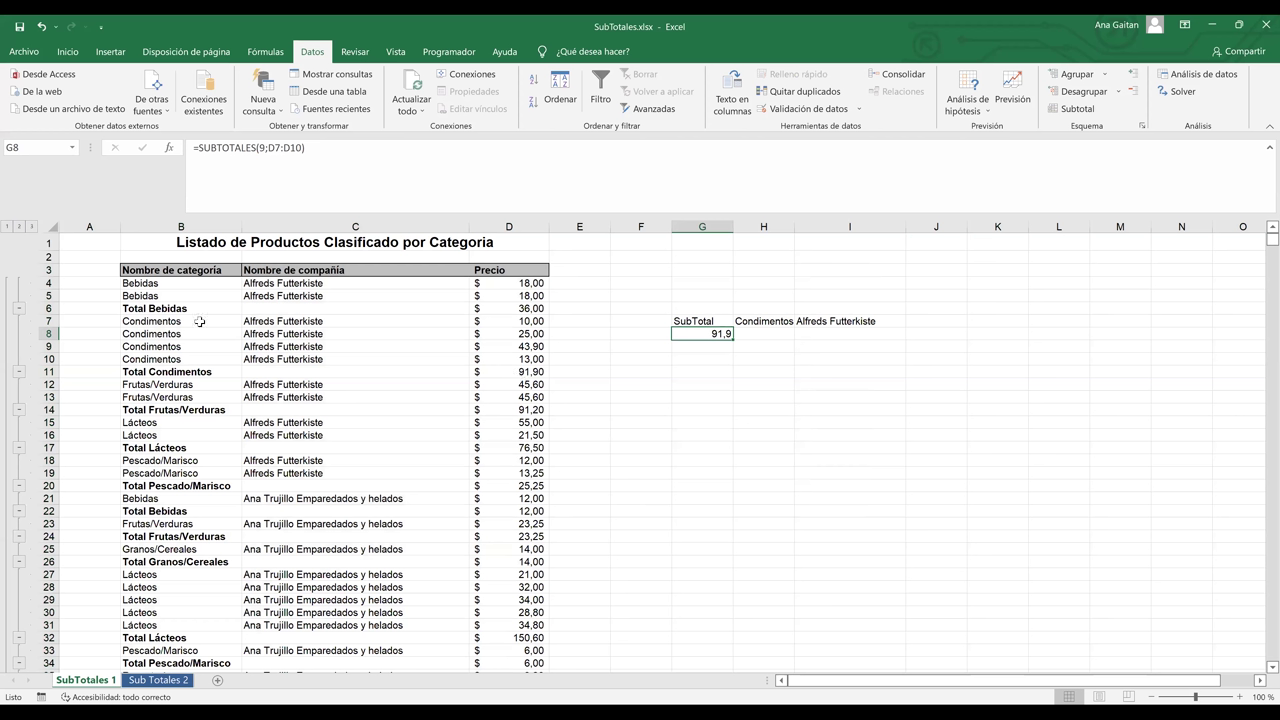
{"action": "key", "text": "Left"}
{"action": "key", "text": "Left"}
{"action": "key", "text": "Left"}
{"action": "key", "text": "Down"}
{"action": "key", "text": "Down"}
{"action": "key", "text": "Down"}
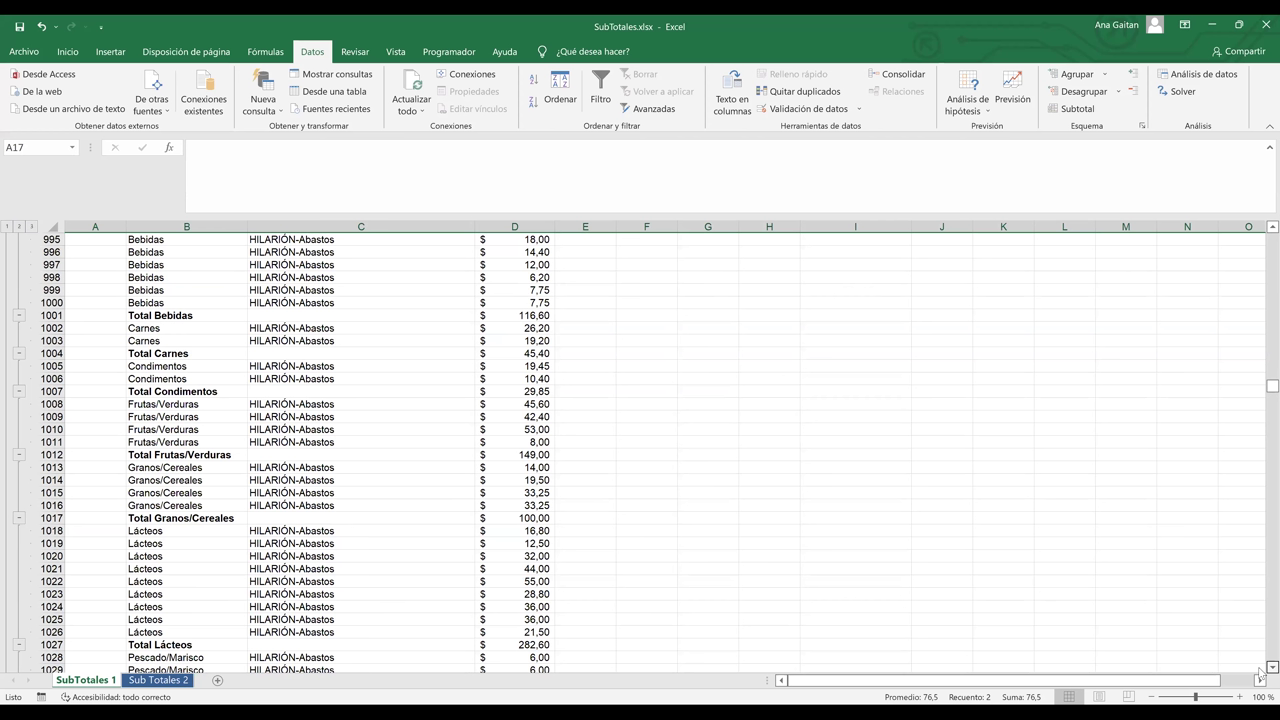
Review category totals further down, including Total Carnes in row 1073 and Total Repostería in row 2124, and return to the start
{"action": "scroll", "coordinate": [52, 454], "scroll_direction": "down", "scroll_amount": 20}
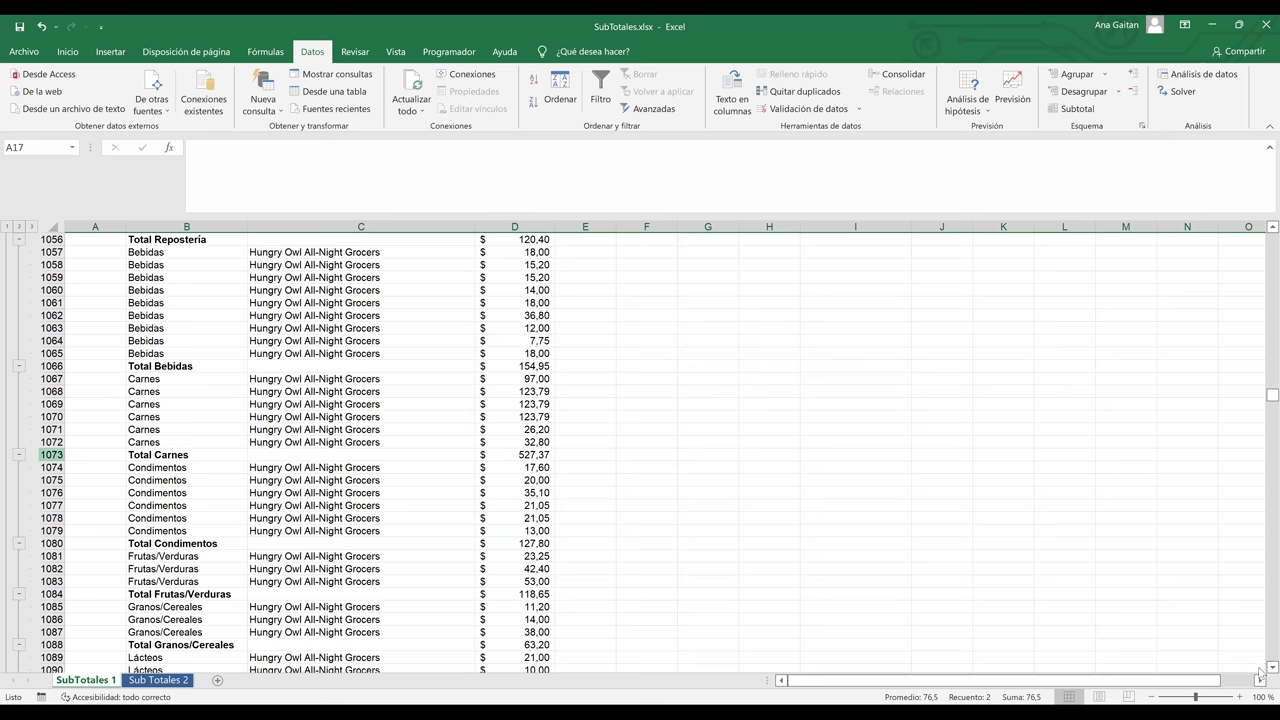
{"action": "scroll", "coordinate": [1261, 676], "scroll_direction": "down", "scroll_amount": 1}
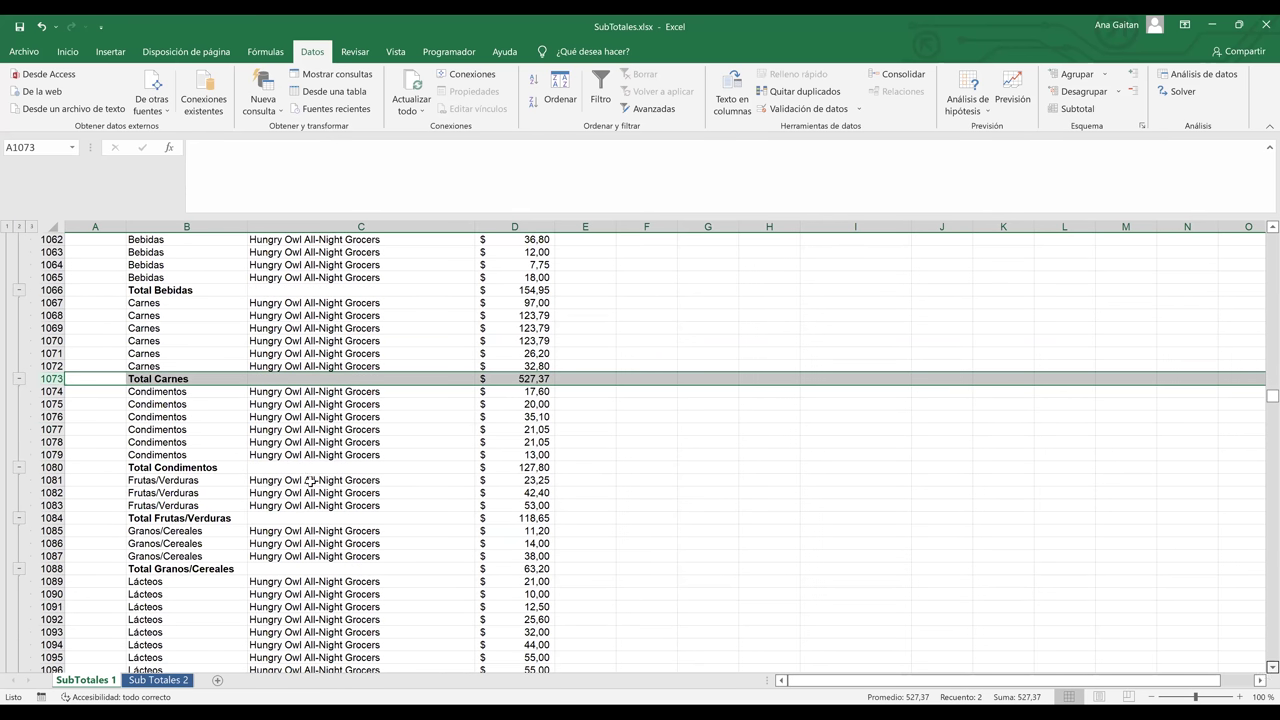
{"action": "scroll", "coordinate": [317, 535], "scroll_direction": "down", "scroll_amount": 9}
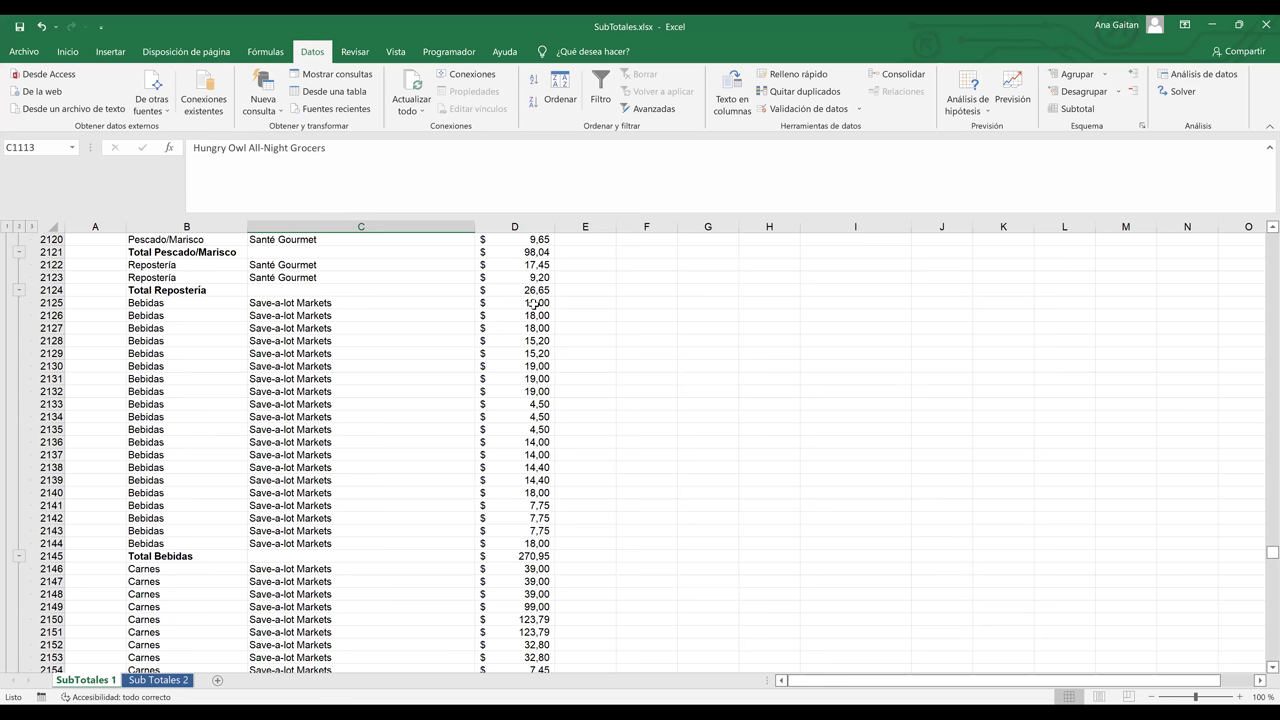
{"action": "left_click", "coordinate": [1069, 290]}
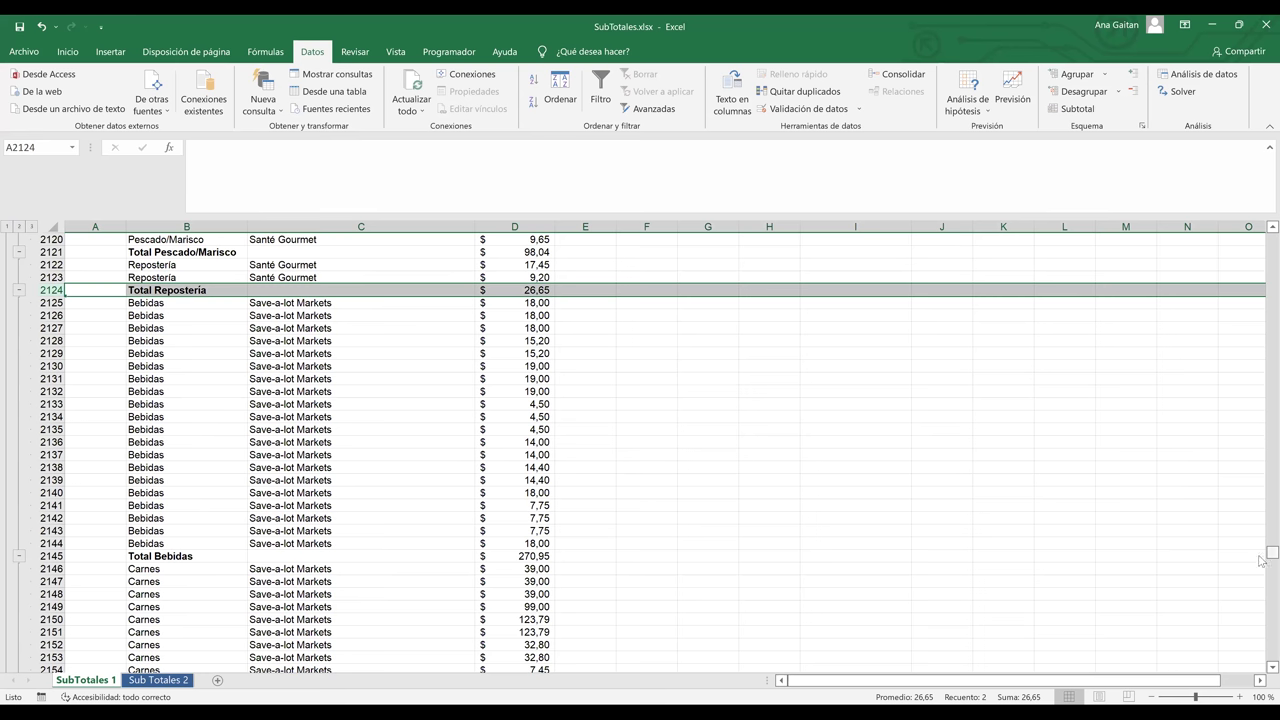
{"action": "left_click_drag", "start_coordinate": [1260, 561], "coordinate": [1255, 270]}
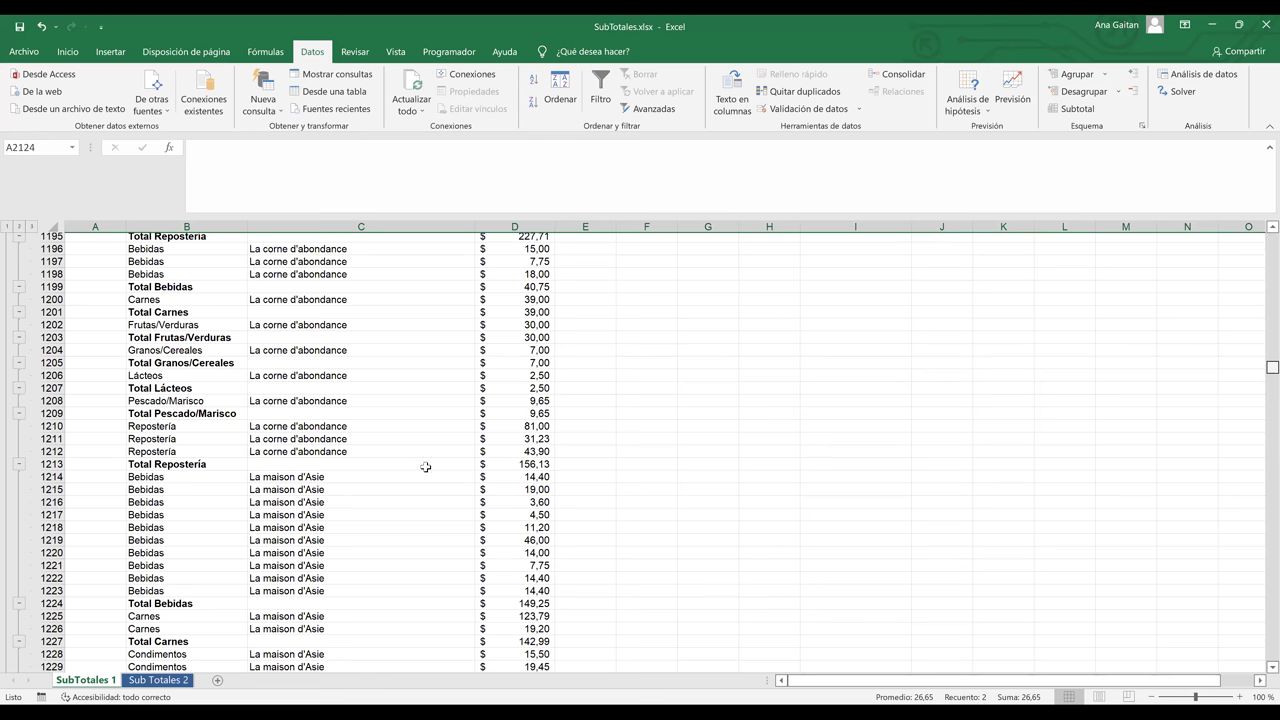
{"action": "scroll", "coordinate": [425, 467], "scroll_direction": "up", "scroll_amount": 20}
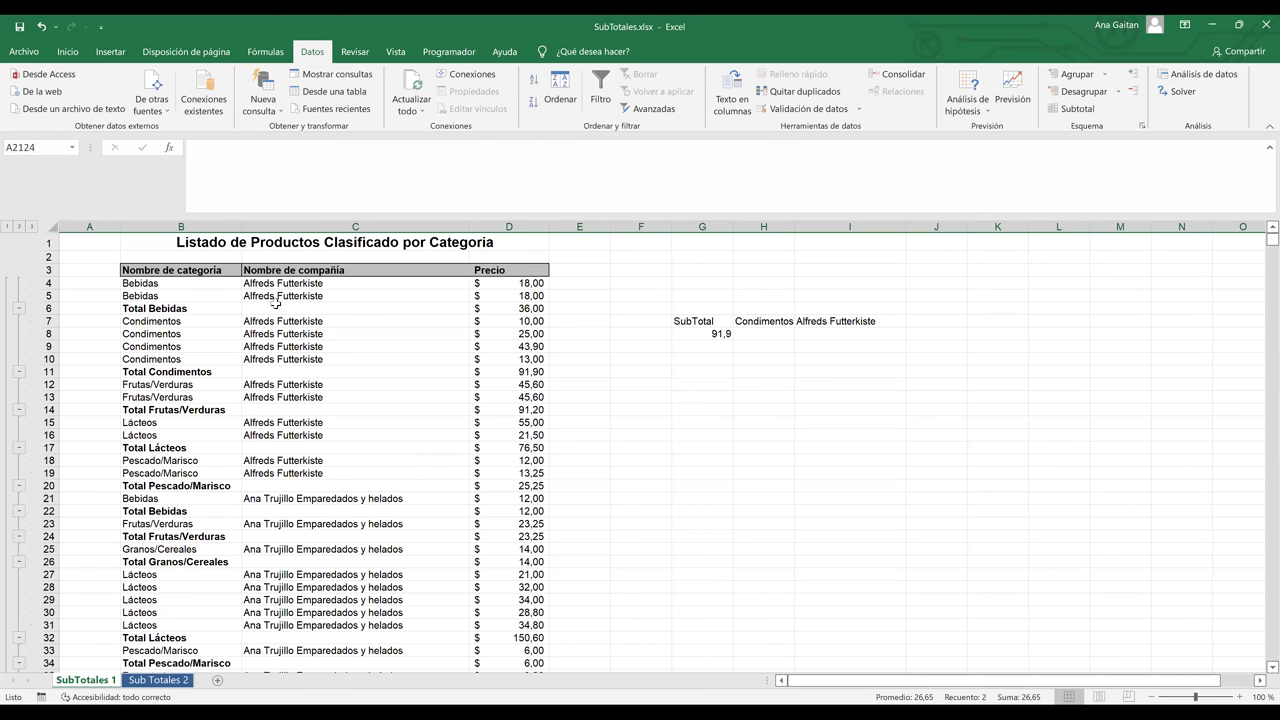
Inspect the first Bebidas rows, their prices and the Total Bebidas formula in D6
{"action": "left_click", "coordinate": [147, 310]}
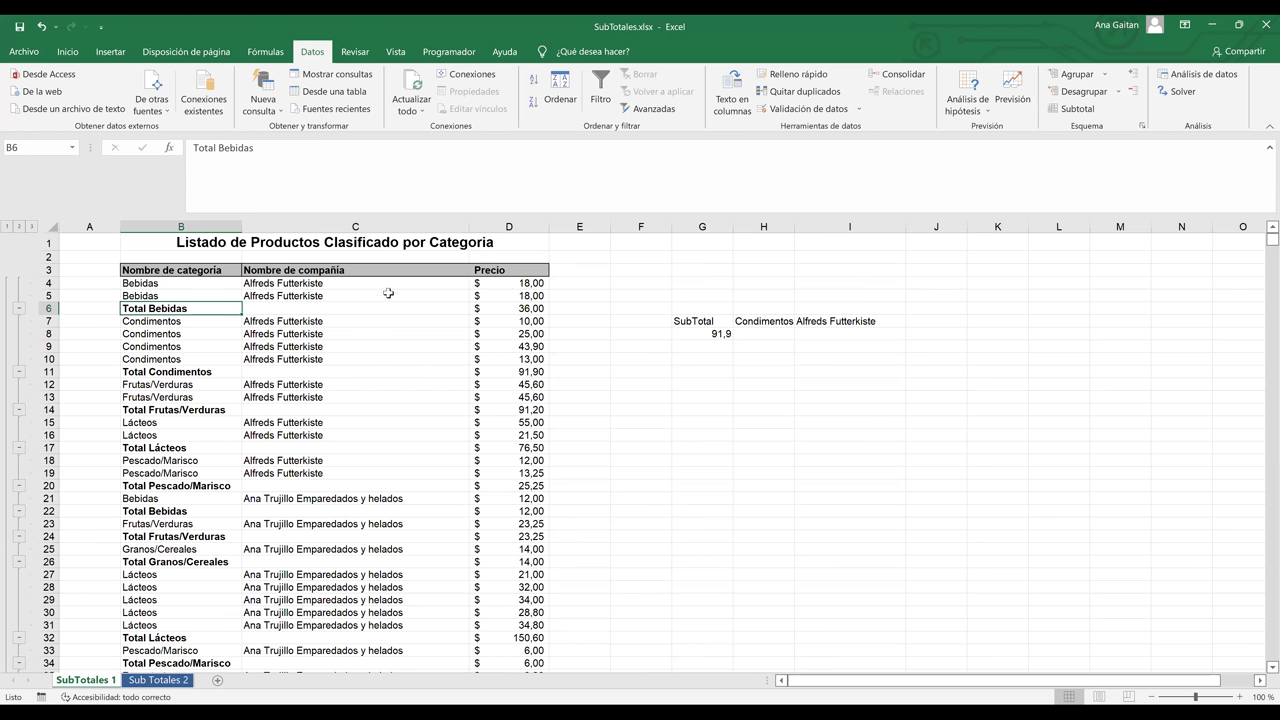
{"action": "left_click", "coordinate": [518, 287]}
{"action": "left_click", "coordinate": [519, 297]}
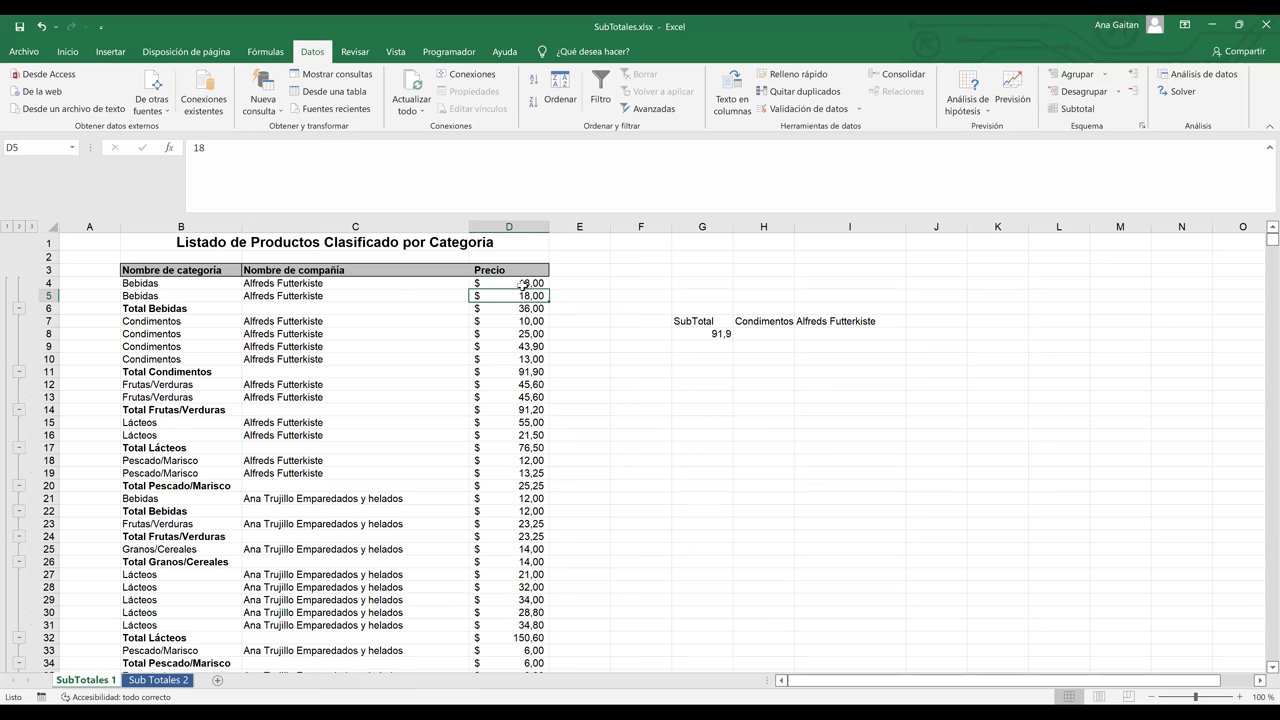
{"action": "left_click", "coordinate": [158, 287]}
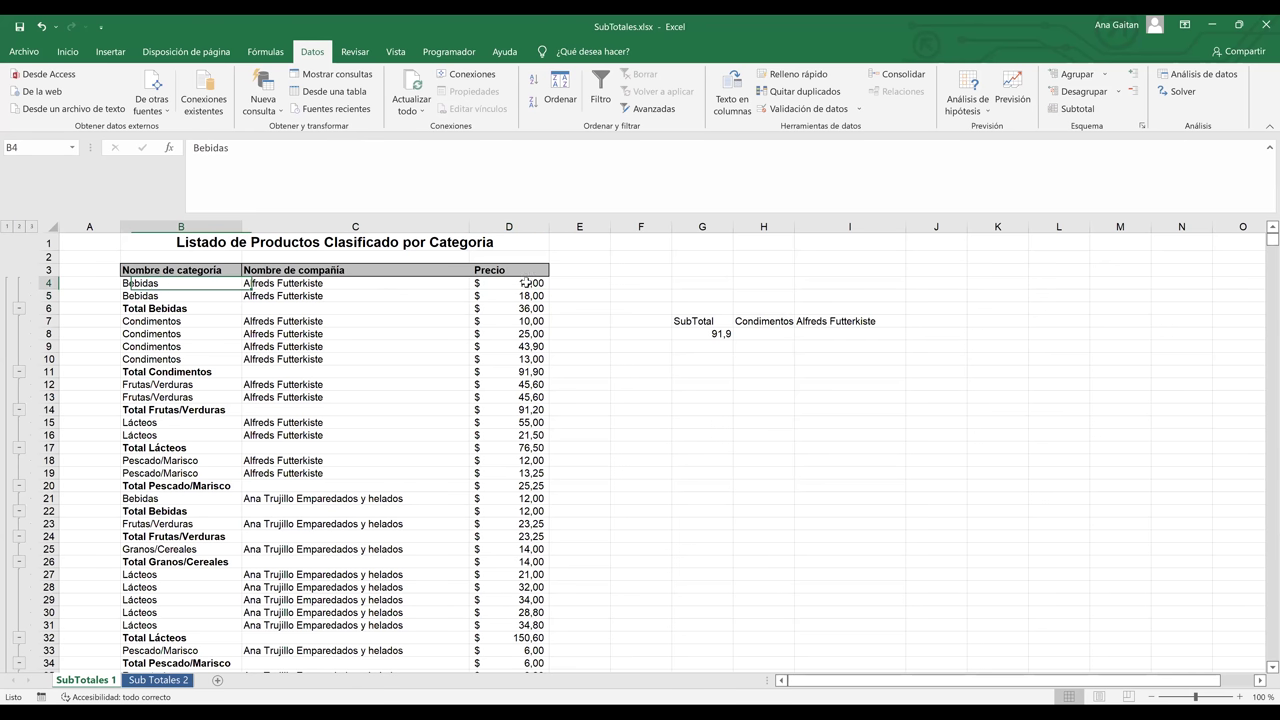
{"action": "left_click", "coordinate": [529, 295]}
{"action": "left_click", "coordinate": [532, 309]}
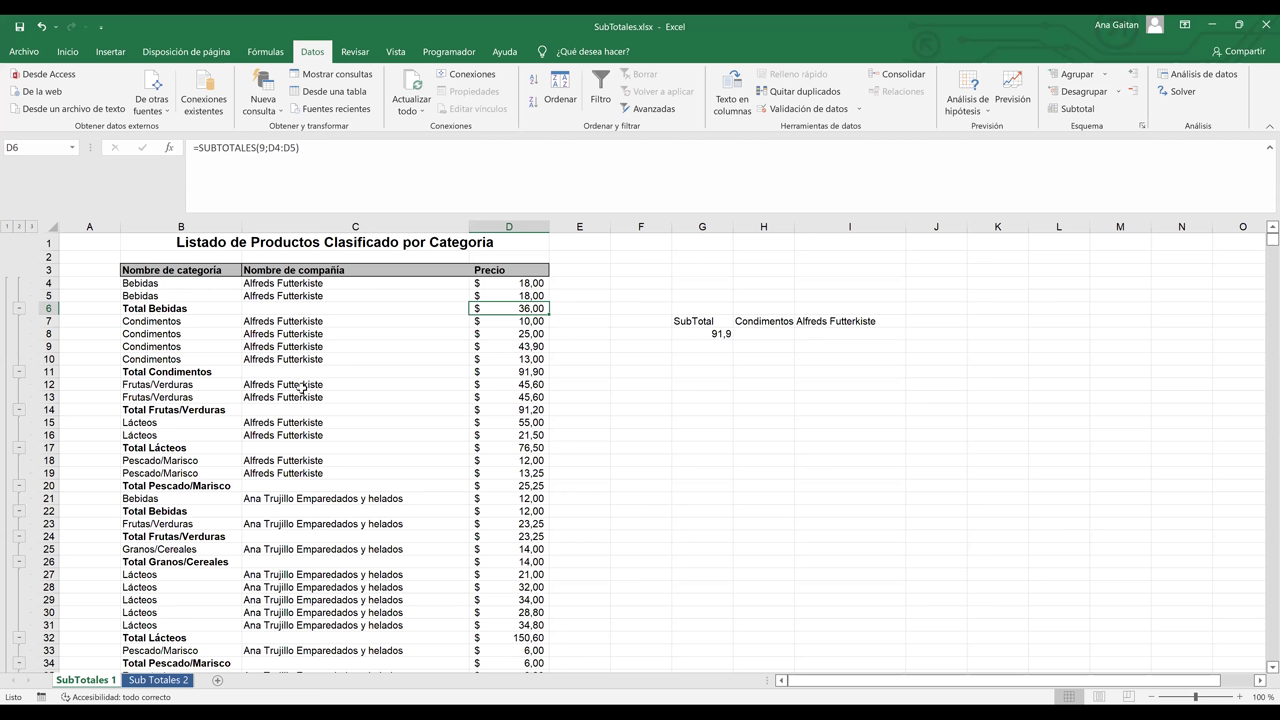
Add Máx. subtotals on Precio at each change in Nombre de categoría, without replacing the current subtotals
{"action": "left_click", "coordinate": [1069, 113]}
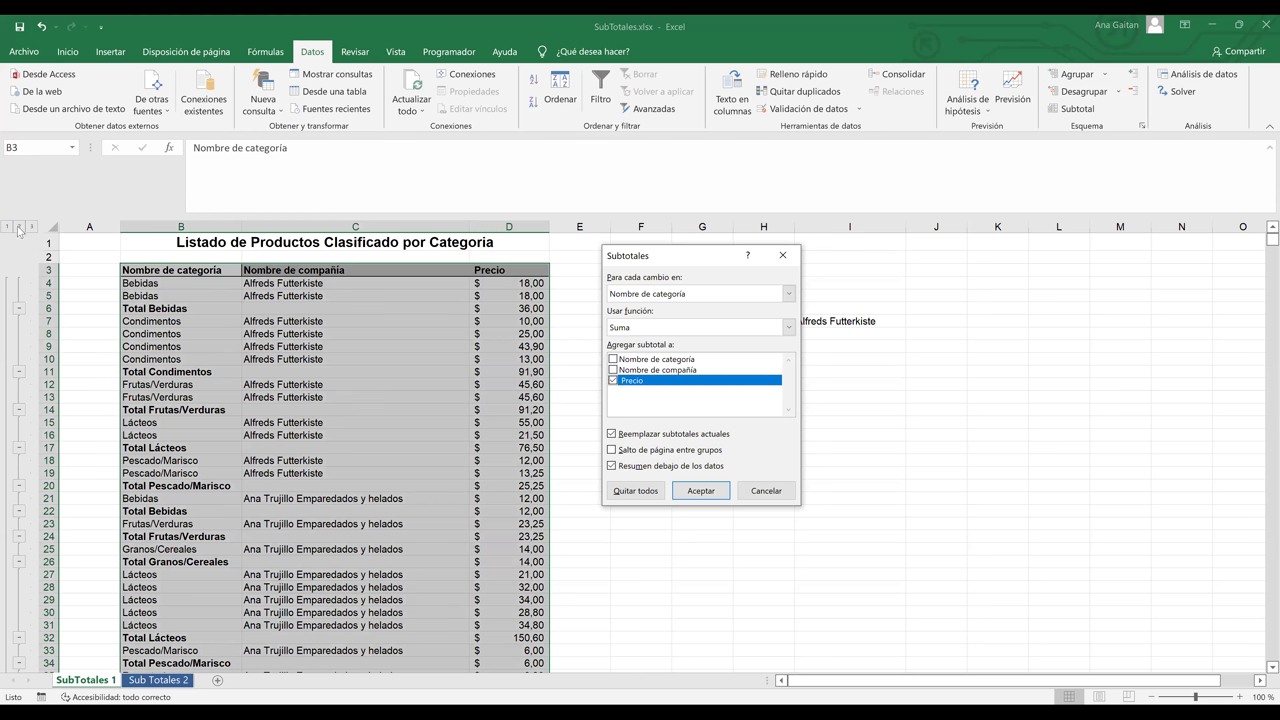
{"action": "left_click", "coordinate": [708, 294]}
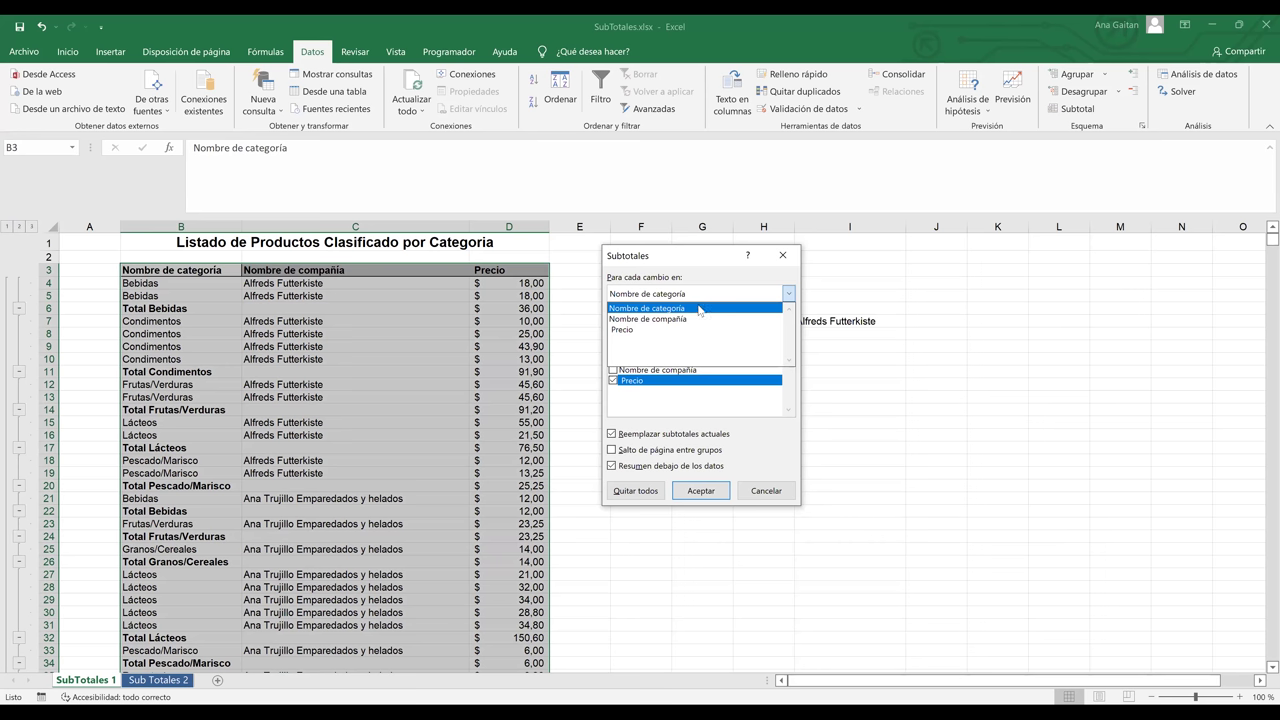
{"action": "left_click", "coordinate": [697, 310]}
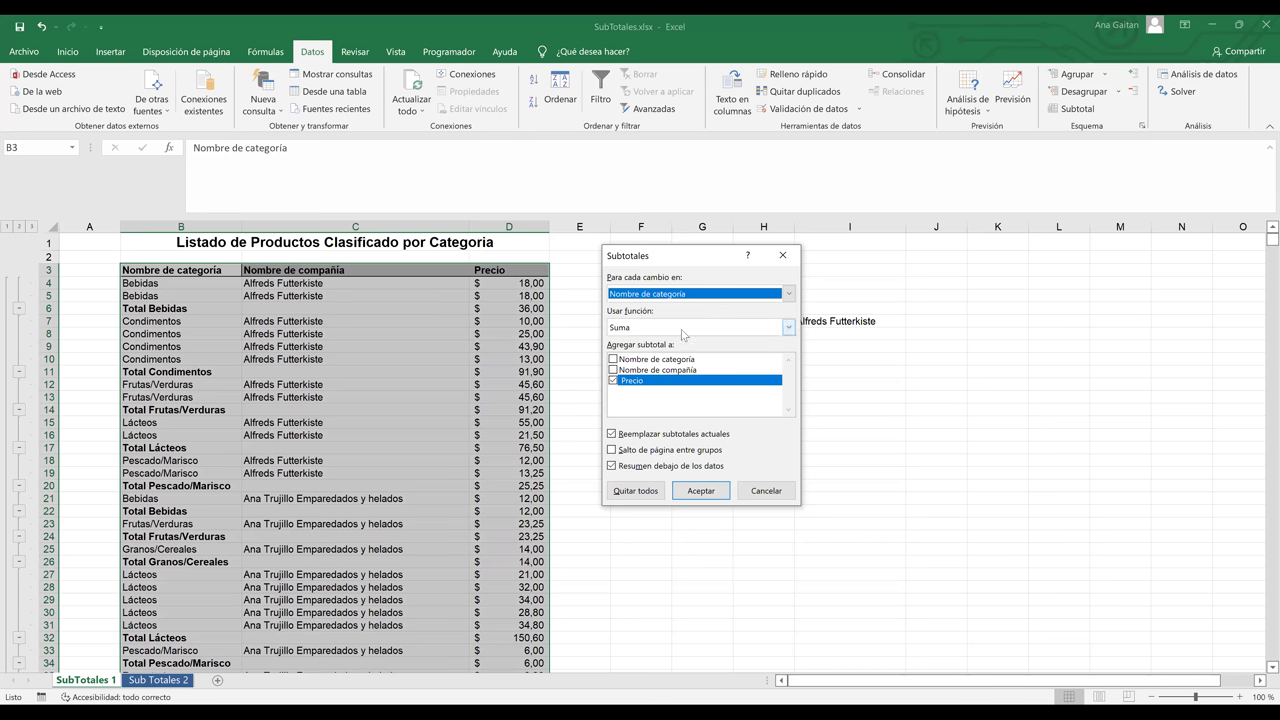
{"action": "left_click", "coordinate": [684, 330]}
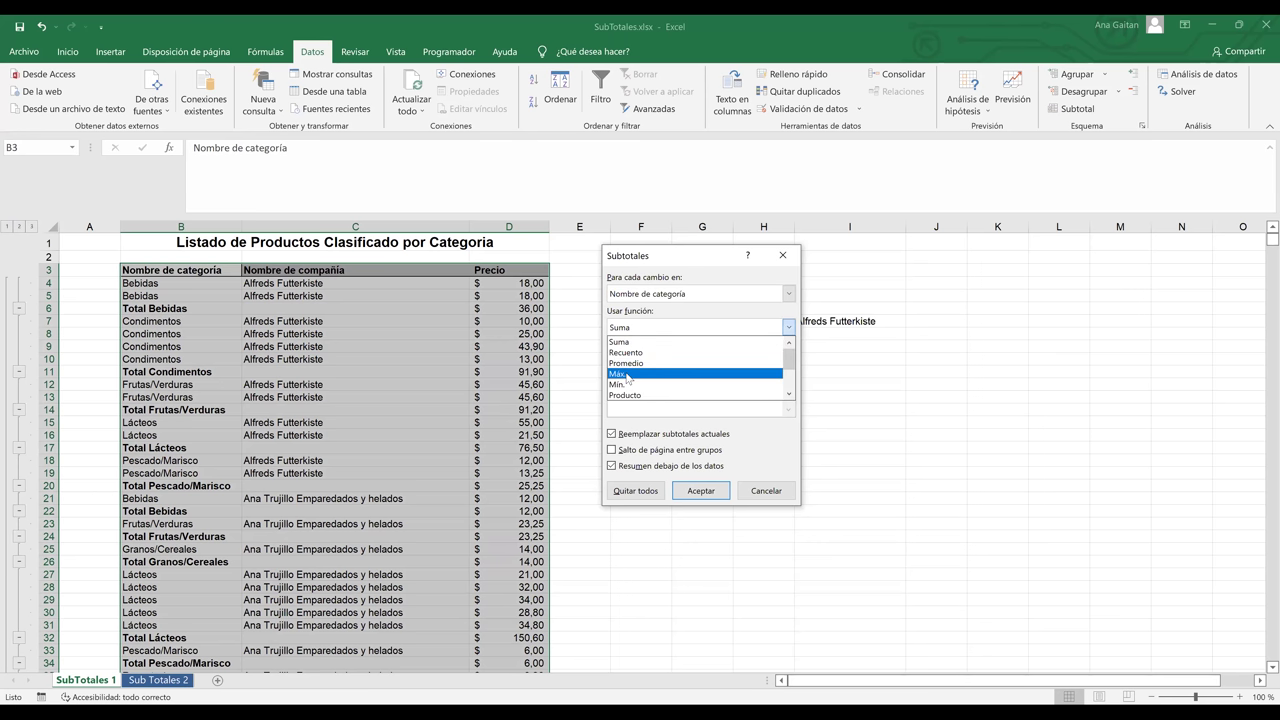
{"action": "left_click", "coordinate": [628, 374]}
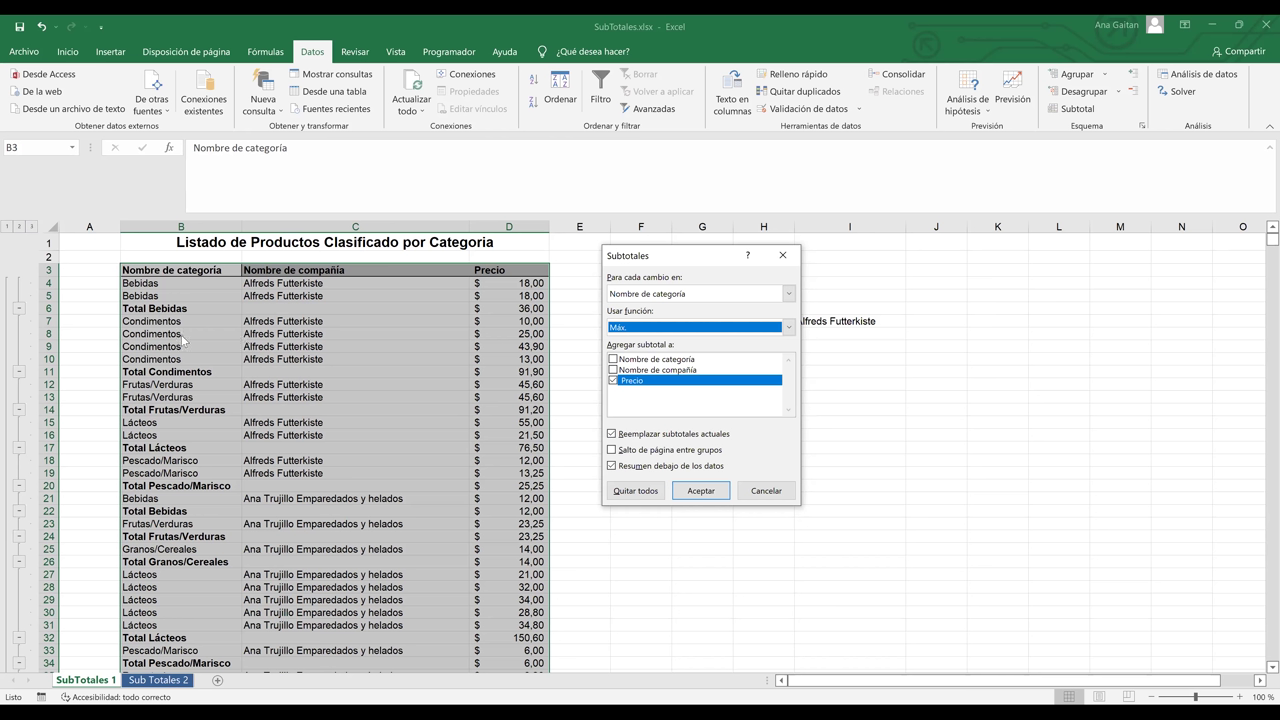
{"action": "left_click", "coordinate": [612, 434]}
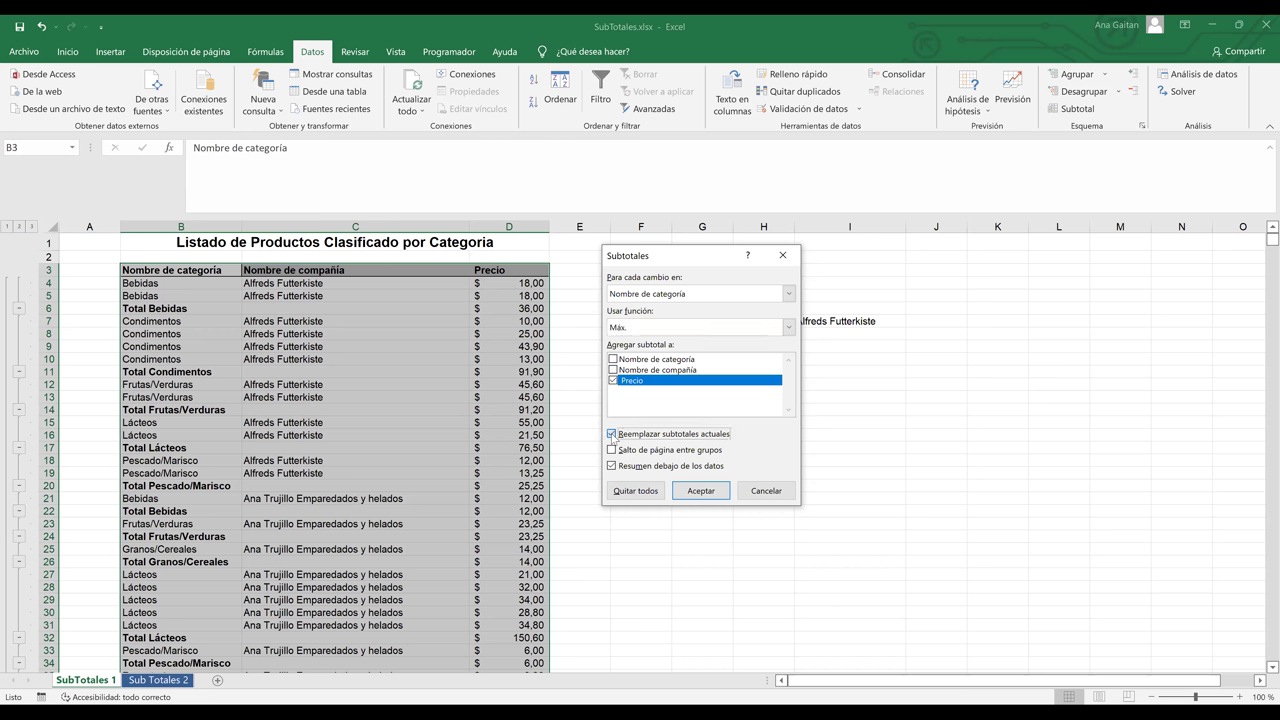
{"action": "left_click", "coordinate": [612, 434]}
{"action": "left_click", "coordinate": [611, 437]}
{"action": "left_click", "coordinate": [705, 493]}
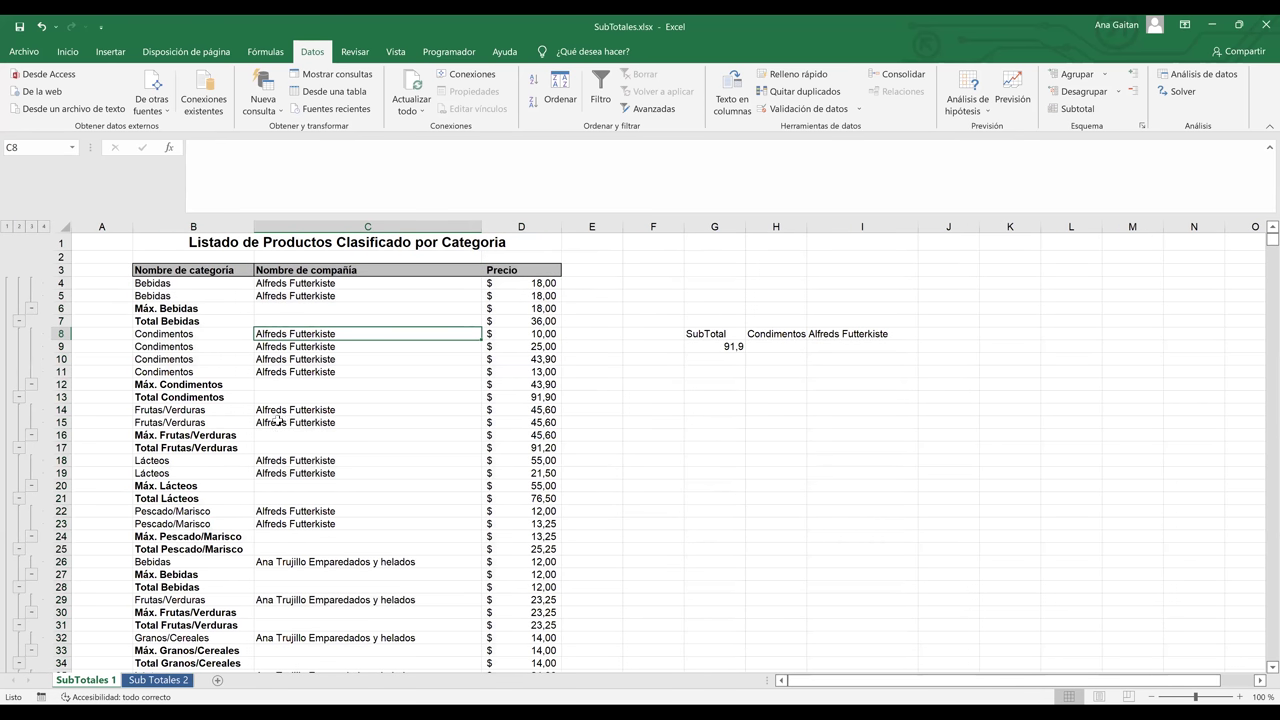
Inspect the Máx. Bebidas and Total Bebidas rows 6 and 7, their formulas and the Bebidas entries they summarize
{"action": "left_click", "coordinate": [59, 308]}
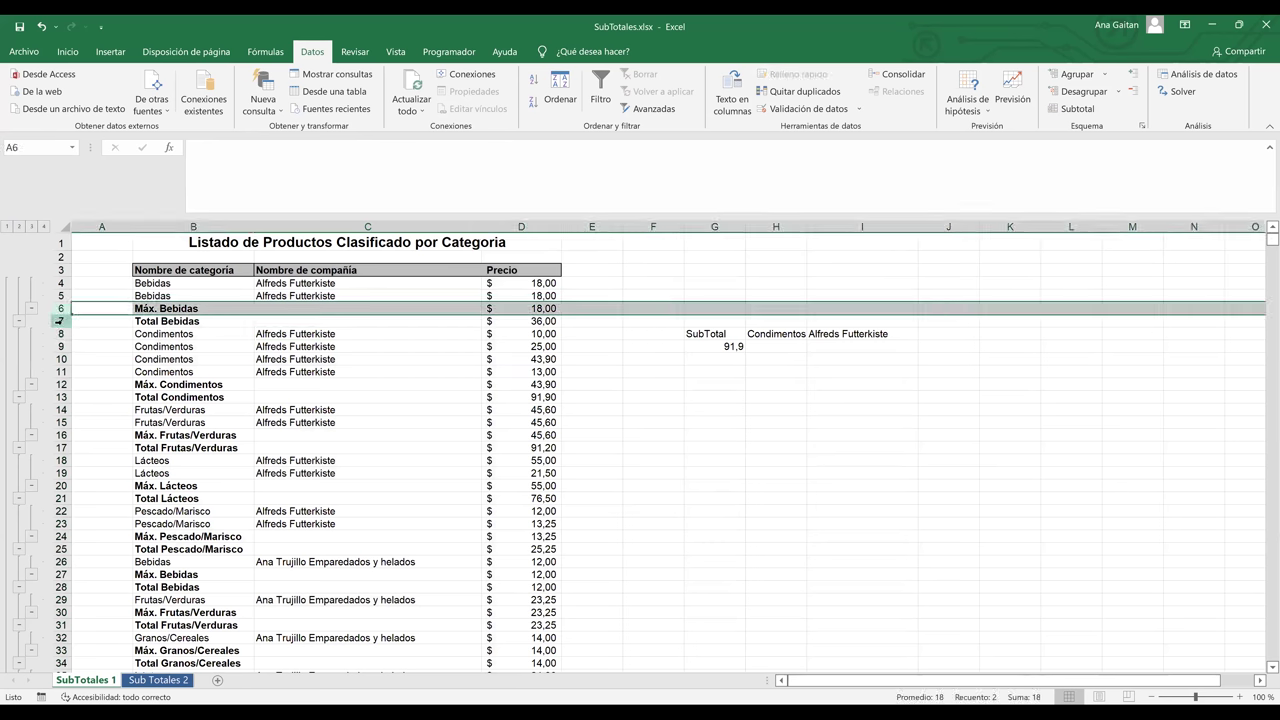
{"action": "left_click", "coordinate": [59, 321]}
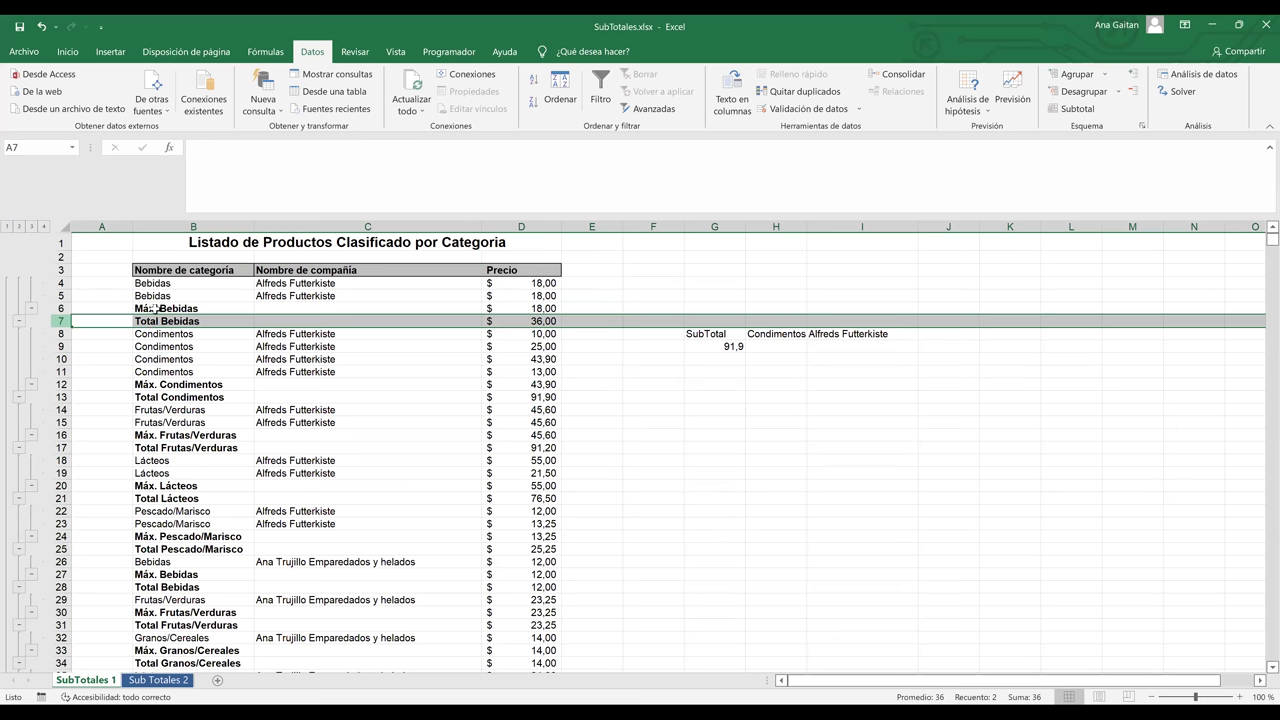
{"action": "left_click", "coordinate": [527, 321]}
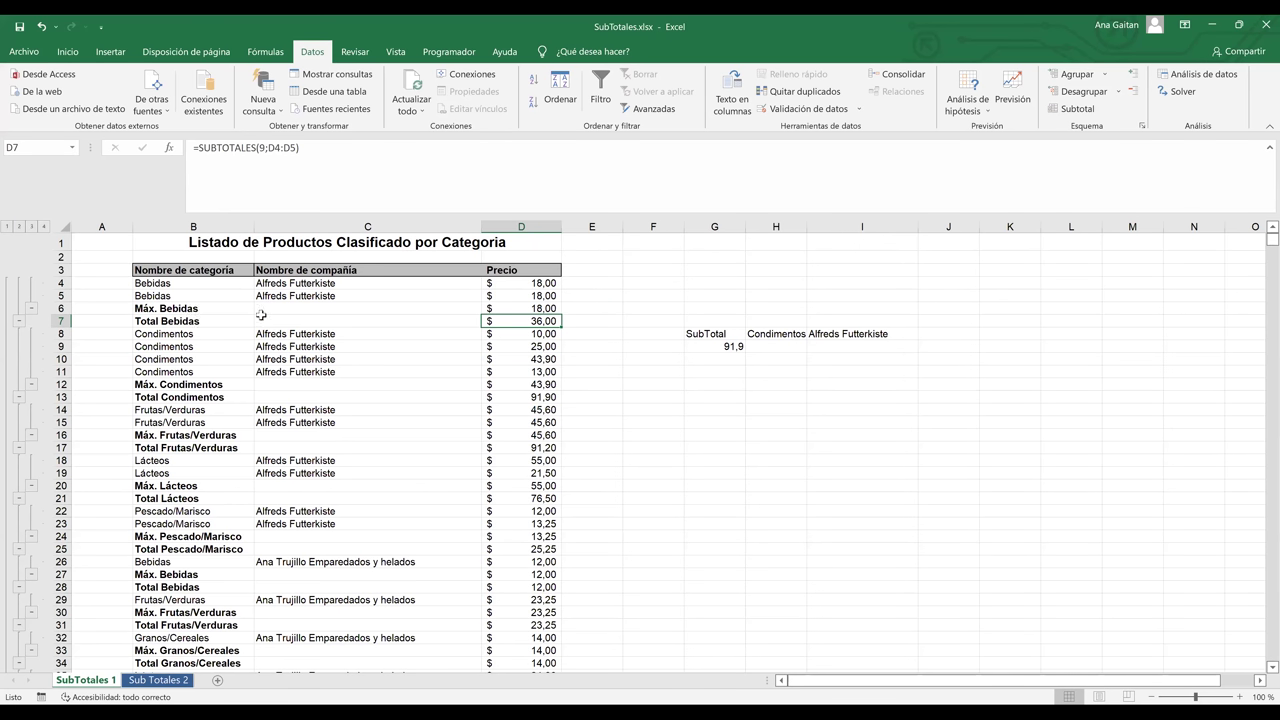
{"action": "key", "text": "Left"}
{"action": "key", "text": "Left"}
{"action": "key", "text": "Up"}
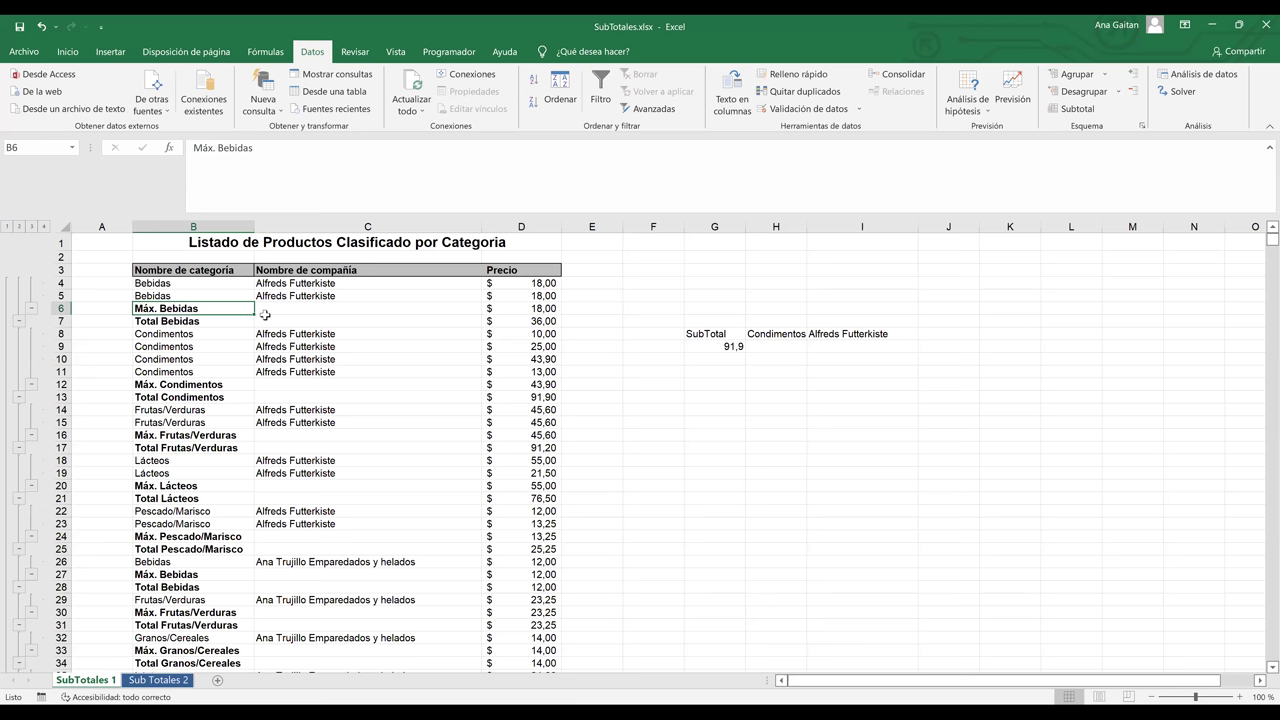
{"action": "left_click_drag", "start_coordinate": [182, 293], "coordinate": [181, 287]}
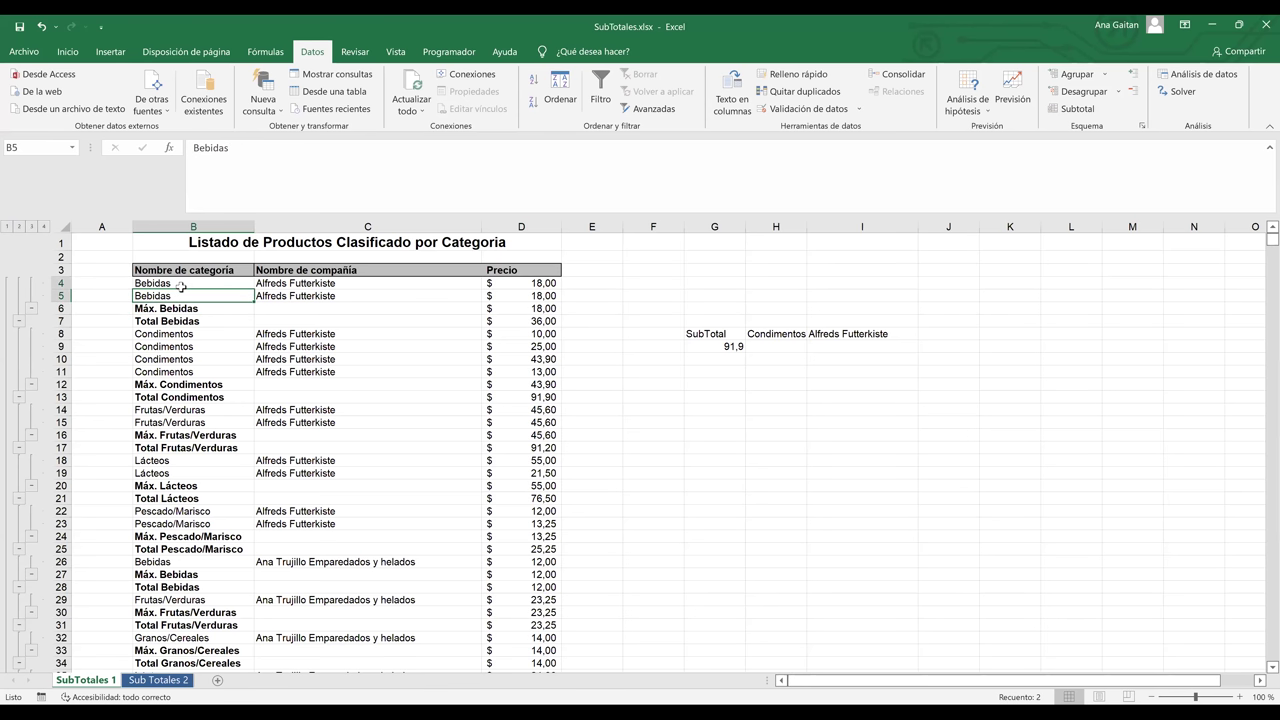
{"action": "left_click", "coordinate": [259, 285]}
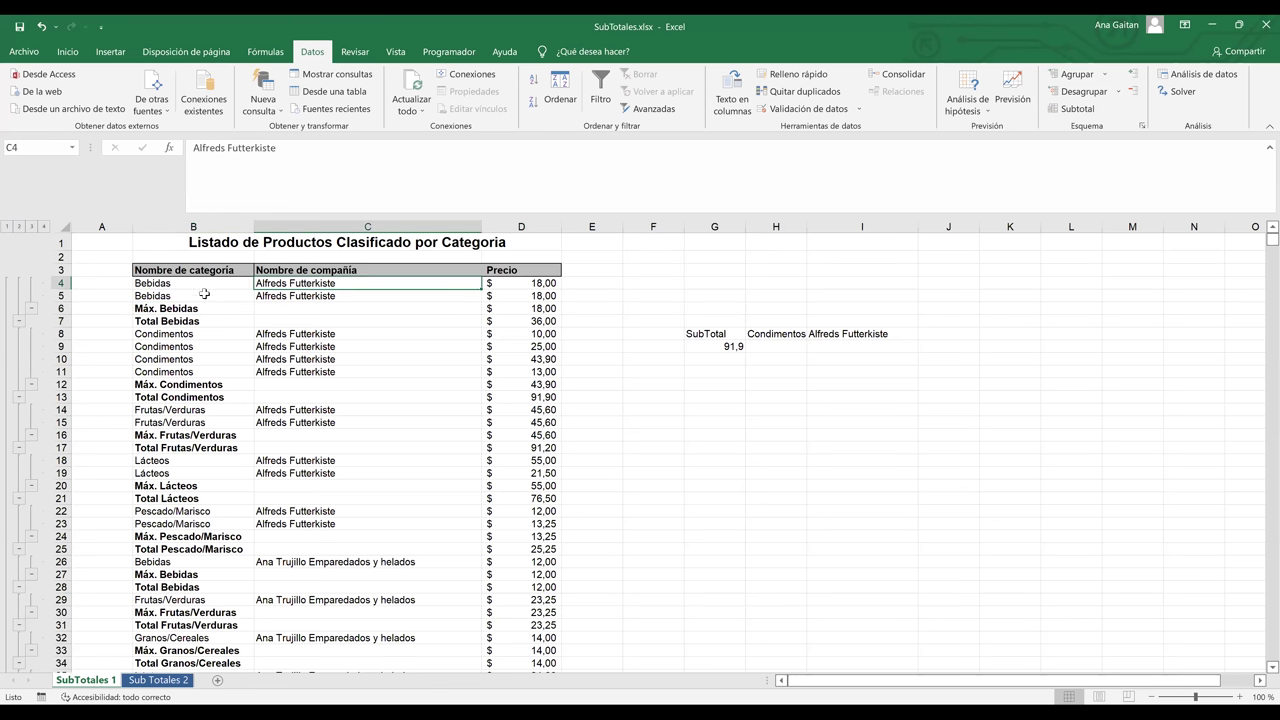
{"action": "left_click_drag", "start_coordinate": [204, 294], "coordinate": [200, 279]}
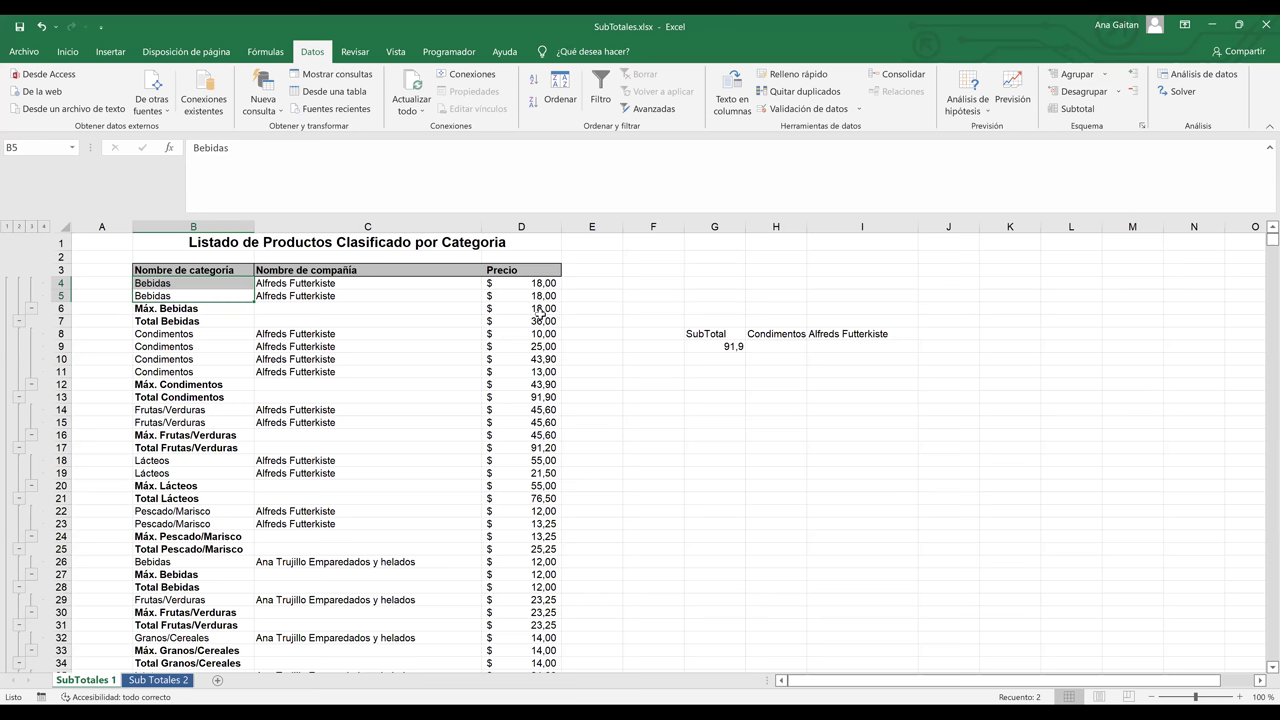
{"action": "left_click", "coordinate": [537, 310]}
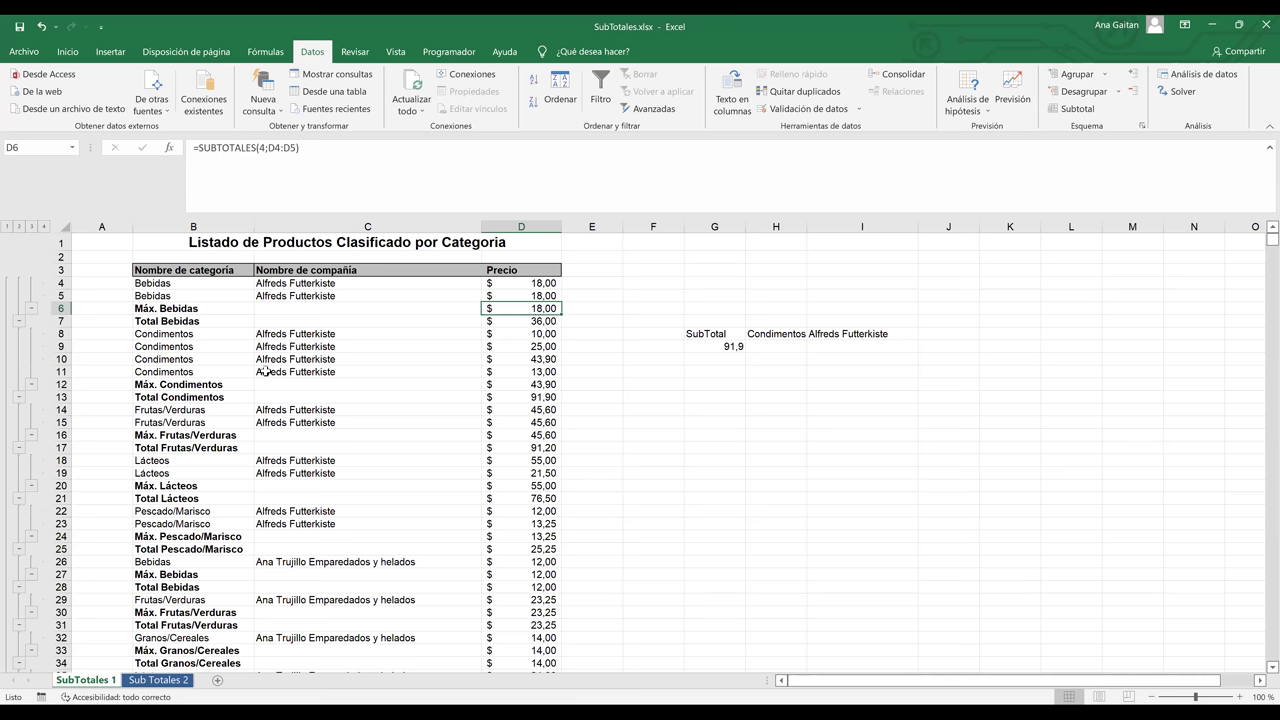
Compare the Condimentos prices with the Máx. Condimentos formula in D12, and recheck the Bebidas subtotal formulas in D6 and D7
{"action": "left_click", "coordinate": [200, 335]}
{"action": "left_click_drag", "start_coordinate": [207, 347], "coordinate": [207, 372]}
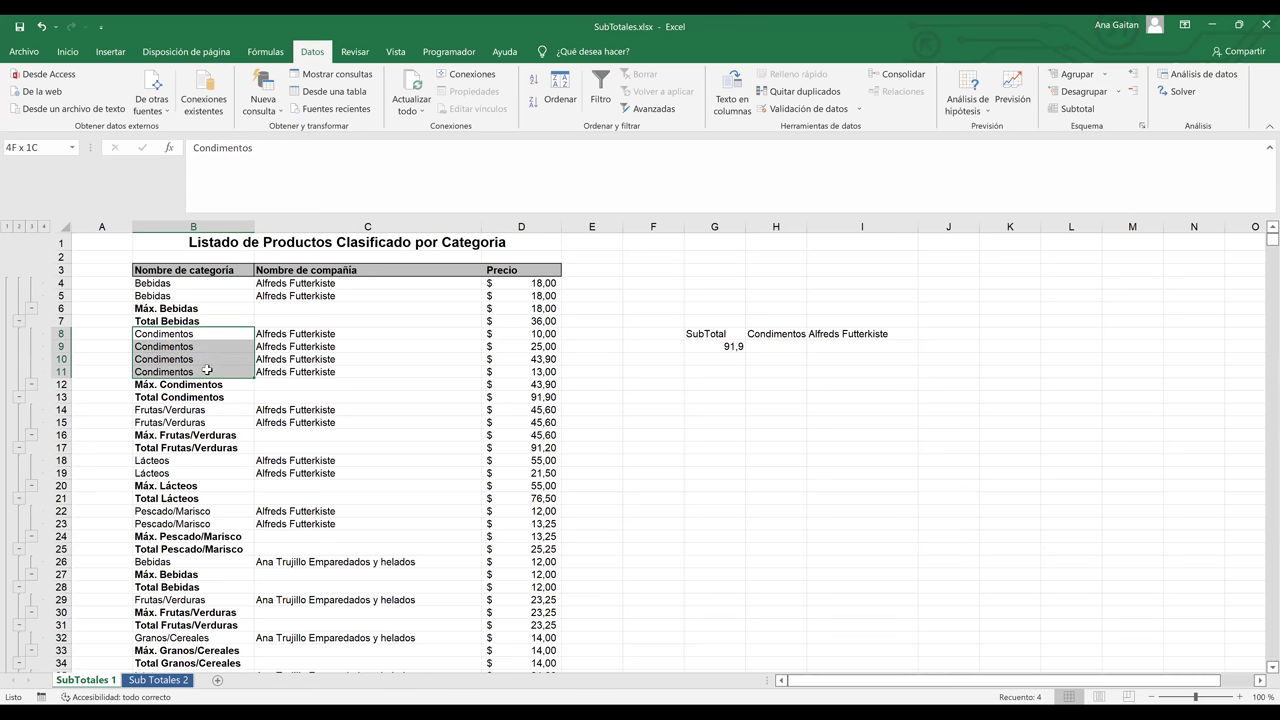
{"action": "left_click", "coordinate": [537, 335]}
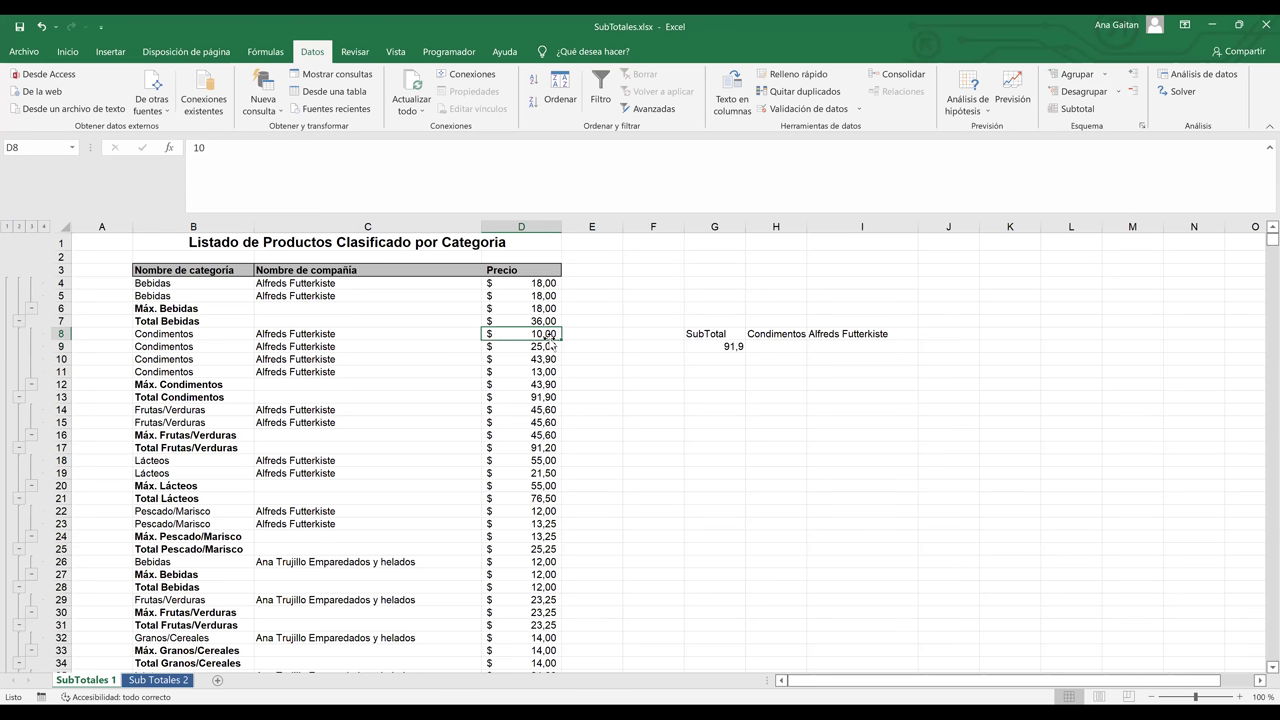
{"action": "left_click", "coordinate": [548, 344]}
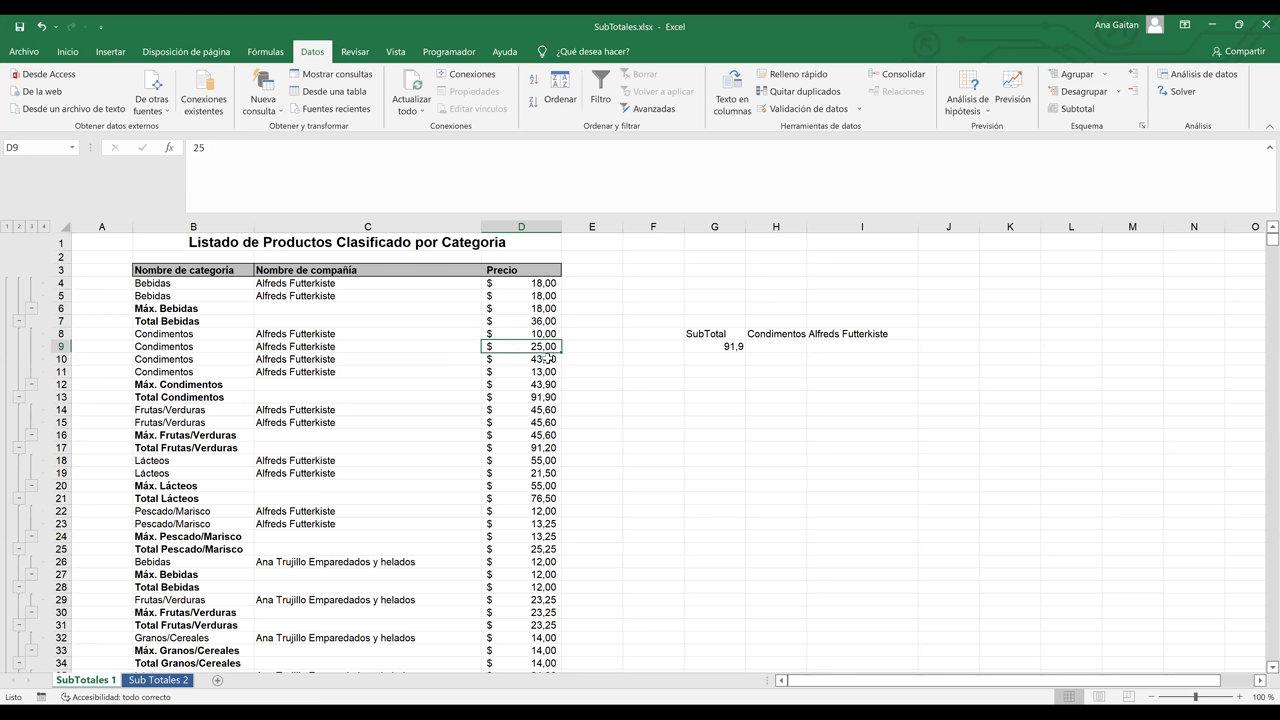
{"action": "left_click", "coordinate": [548, 360]}
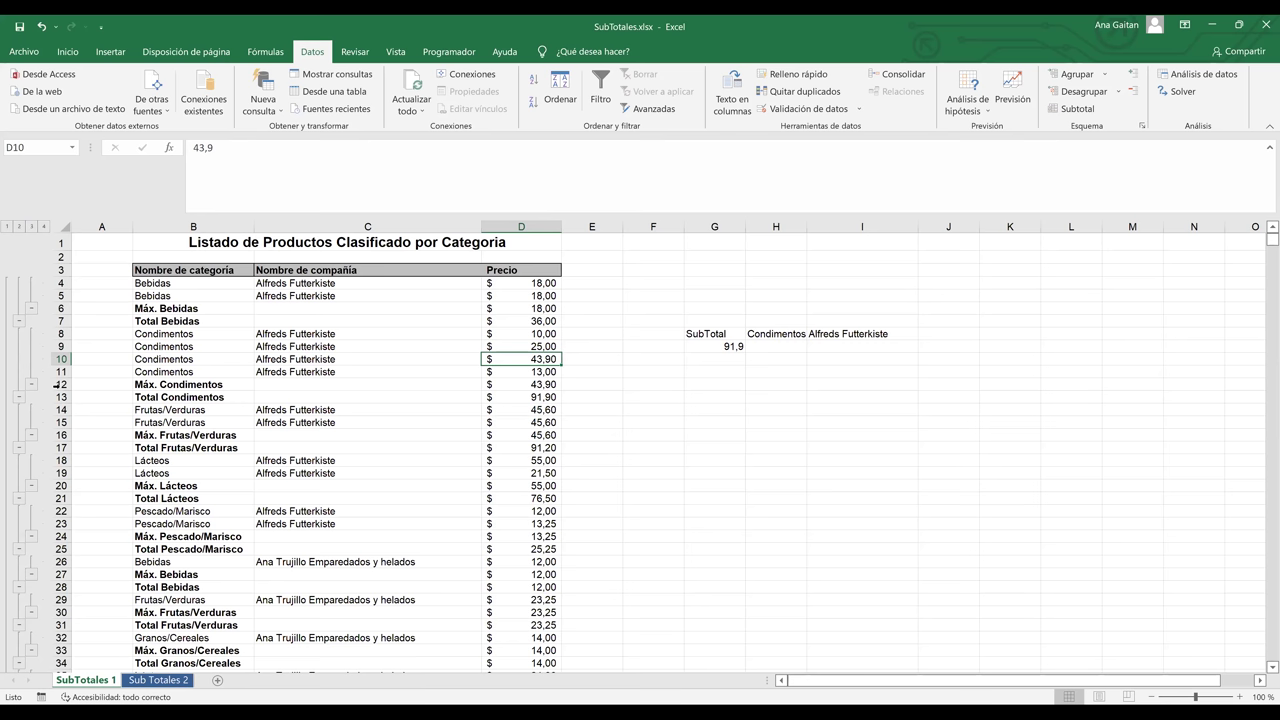
{"action": "left_click", "coordinate": [57, 384]}
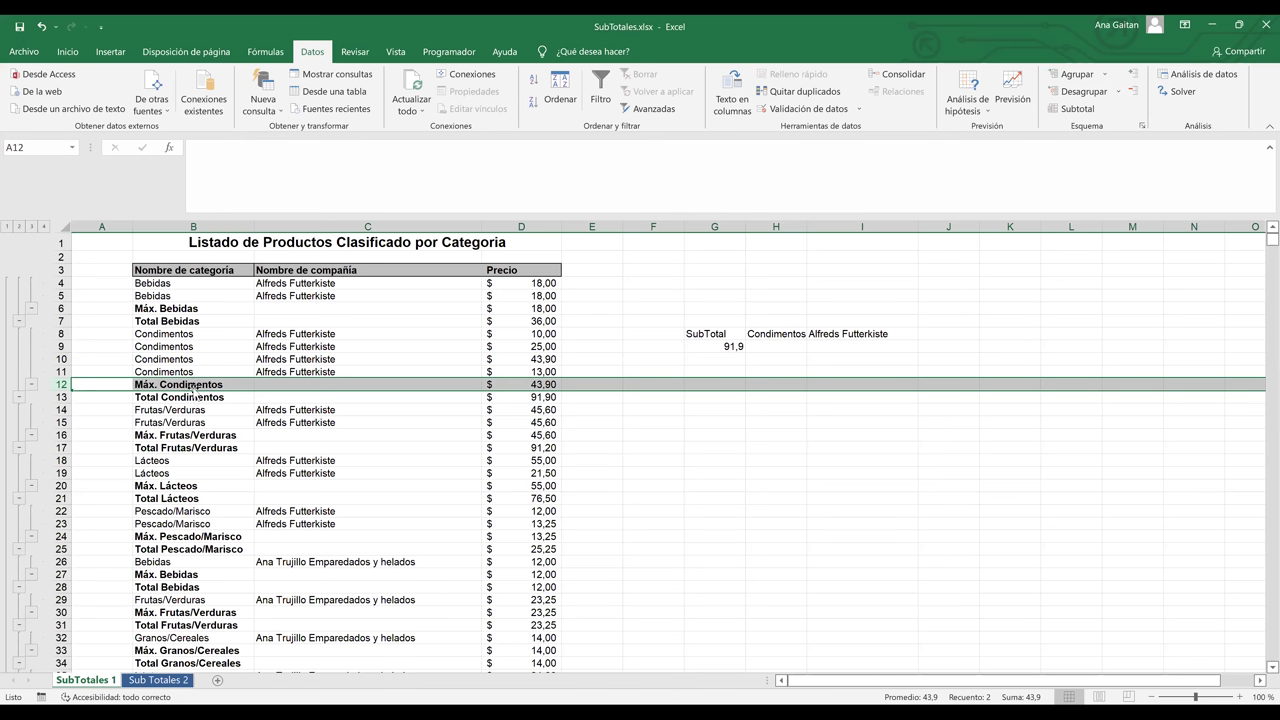
{"action": "left_click", "coordinate": [559, 386]}
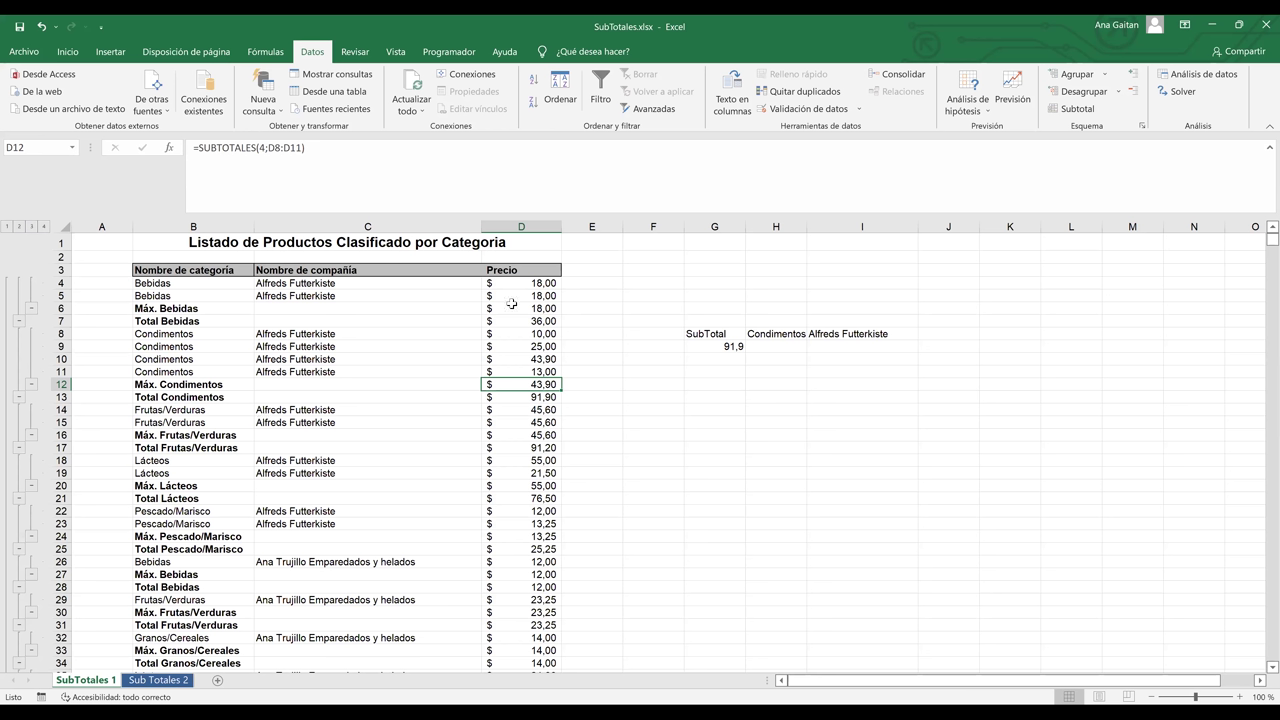
{"action": "left_click", "coordinate": [545, 307]}
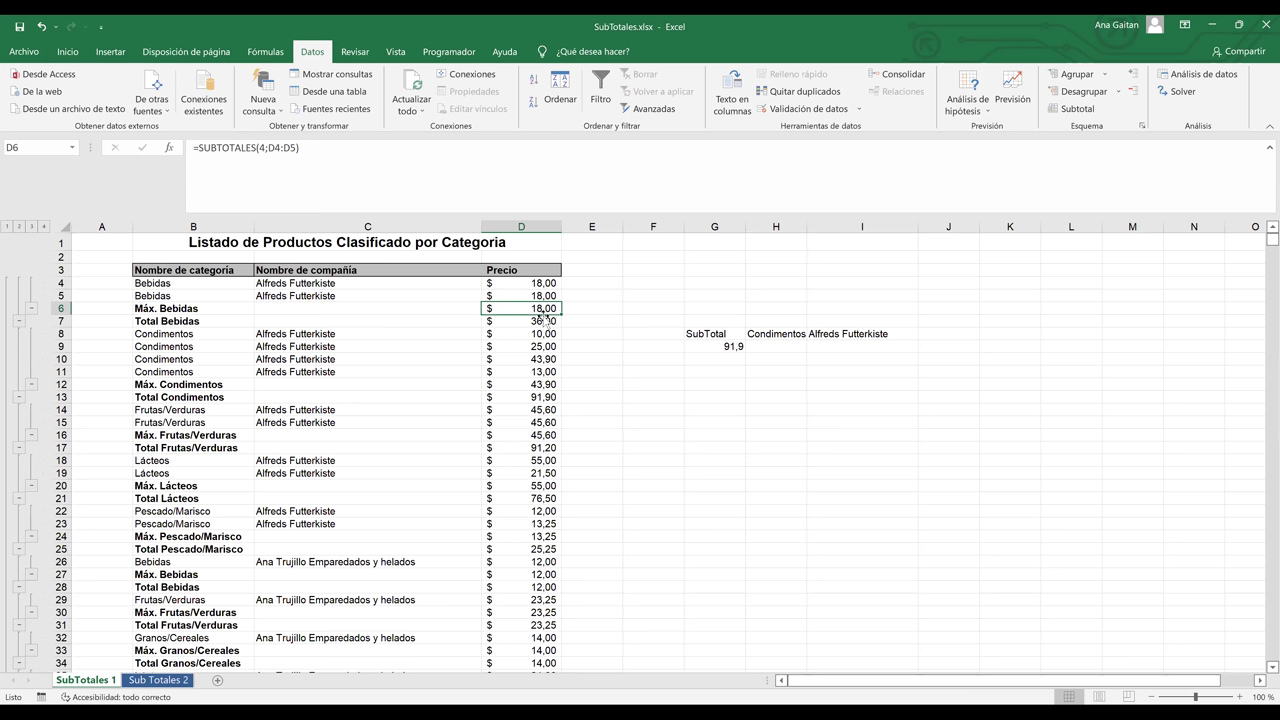
{"action": "left_click", "coordinate": [543, 320]}
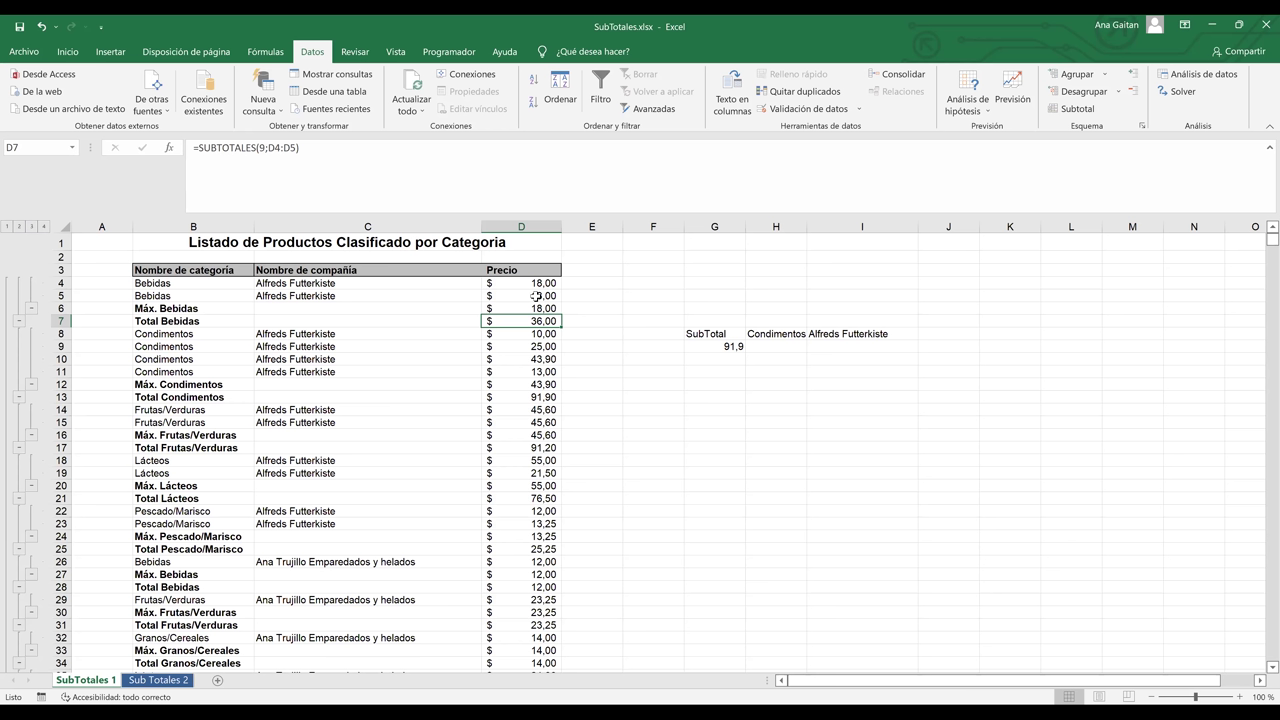
Collapse the outline to level 1 and check the Total general and Máximo general rows
{"action": "left_click", "coordinate": [8, 227]}
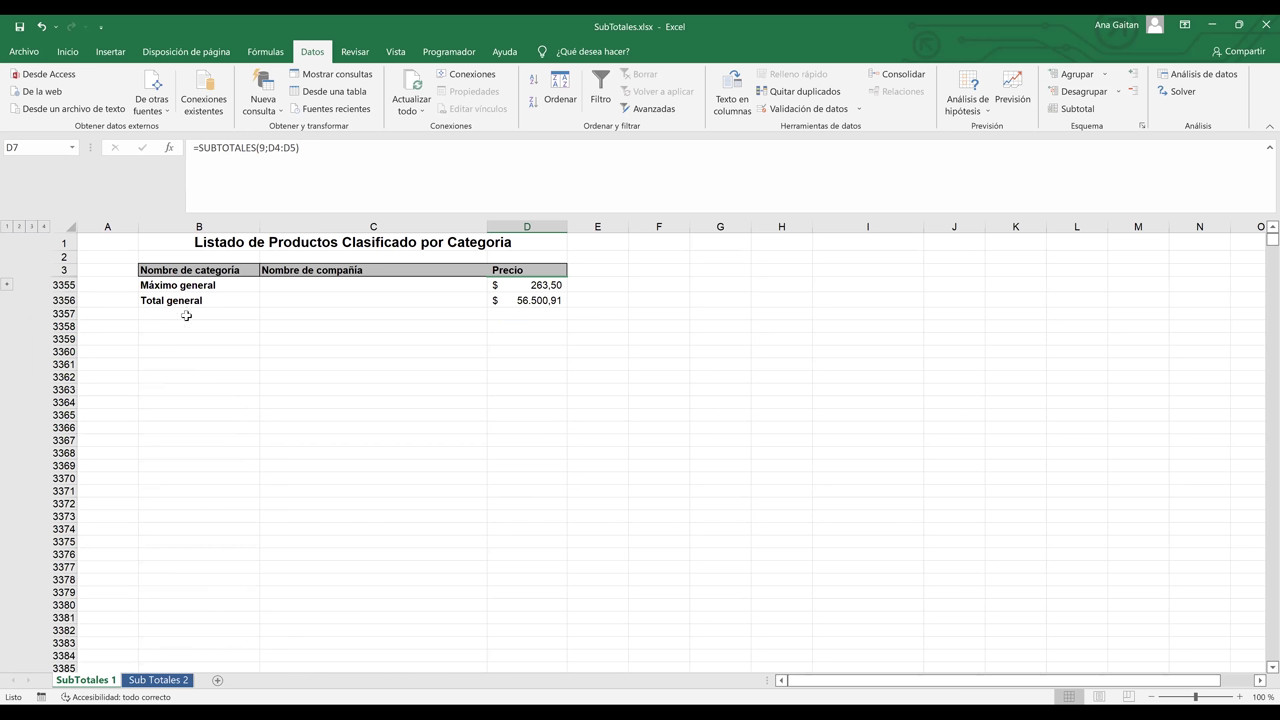
{"action": "left_click", "coordinate": [63, 300]}
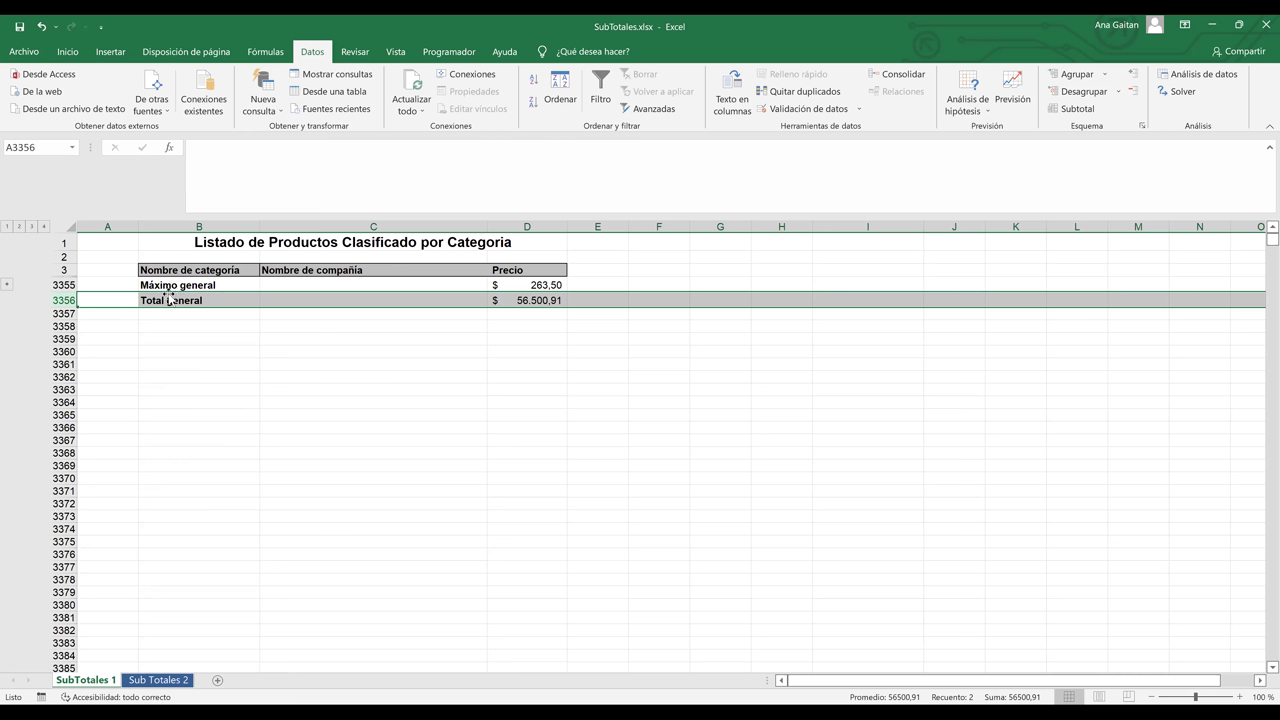
{"action": "left_click", "coordinate": [65, 285]}
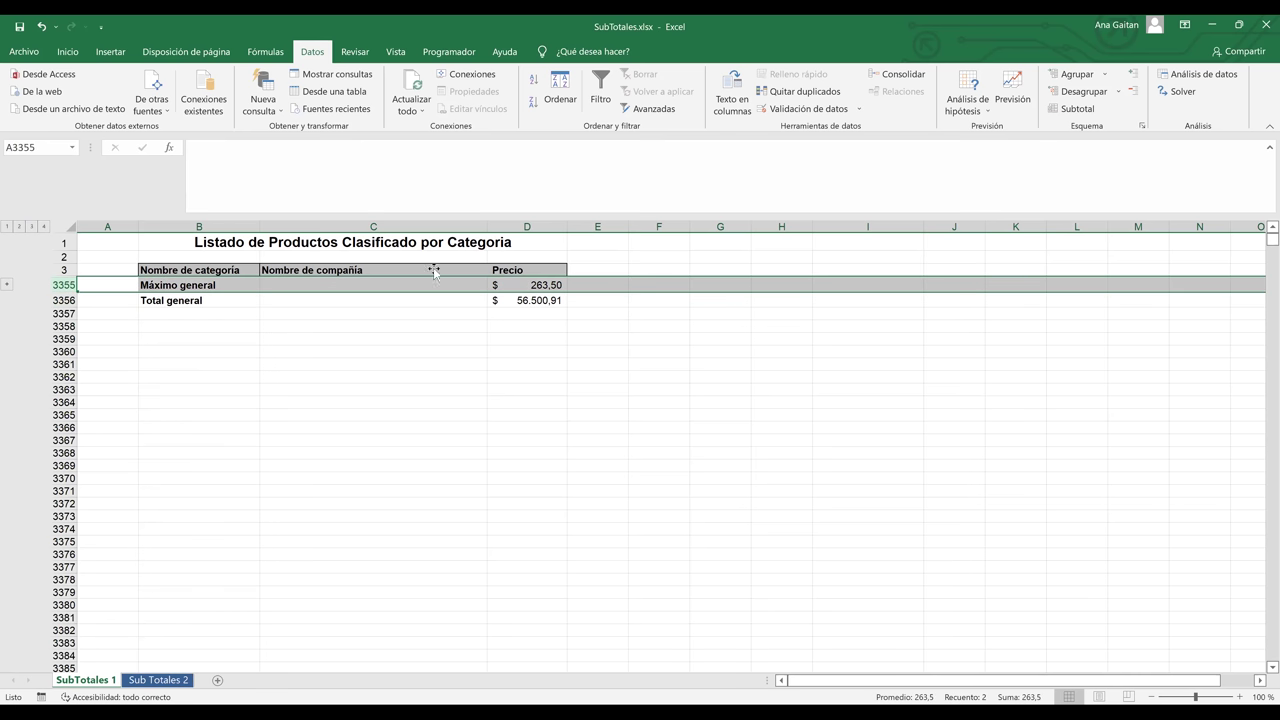
Expand the outline to level 2 and check the Bebidas, Condimentos and Frutas/Verduras totals, including the formula in D28
{"action": "left_click", "coordinate": [19, 227]}
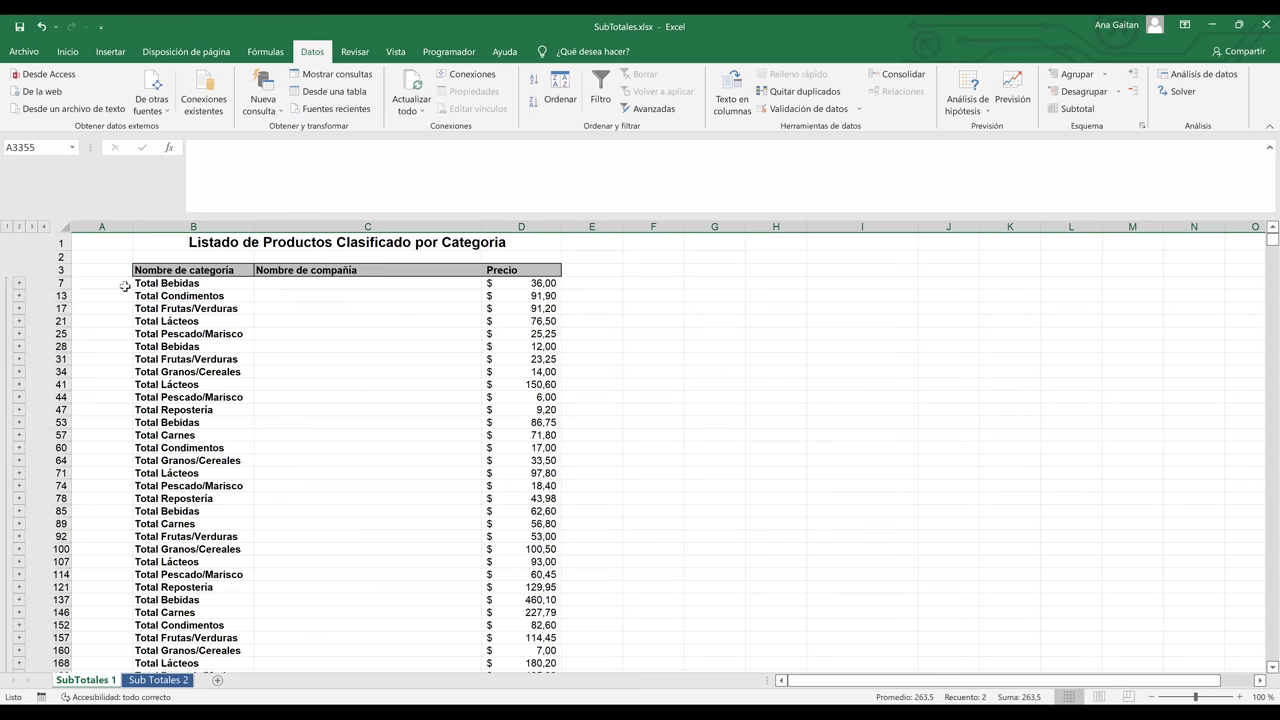
{"action": "left_click", "coordinate": [58, 283]}
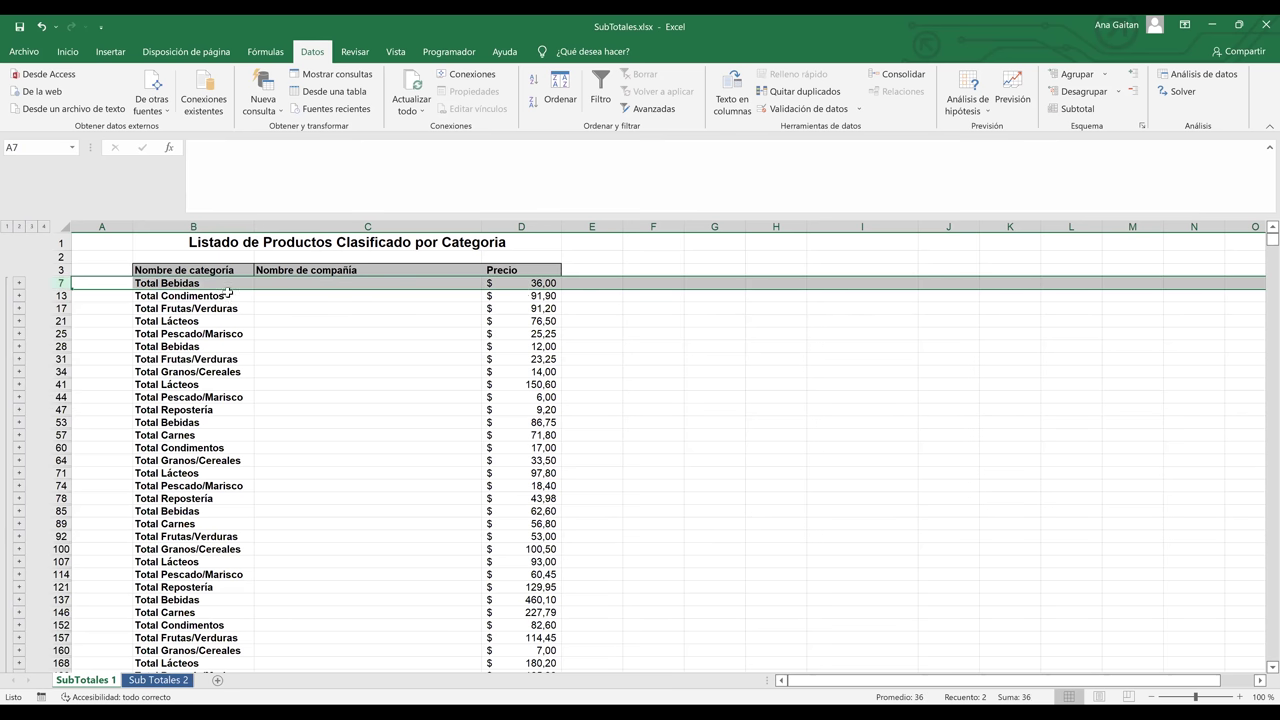
{"action": "left_click", "coordinate": [56, 296]}
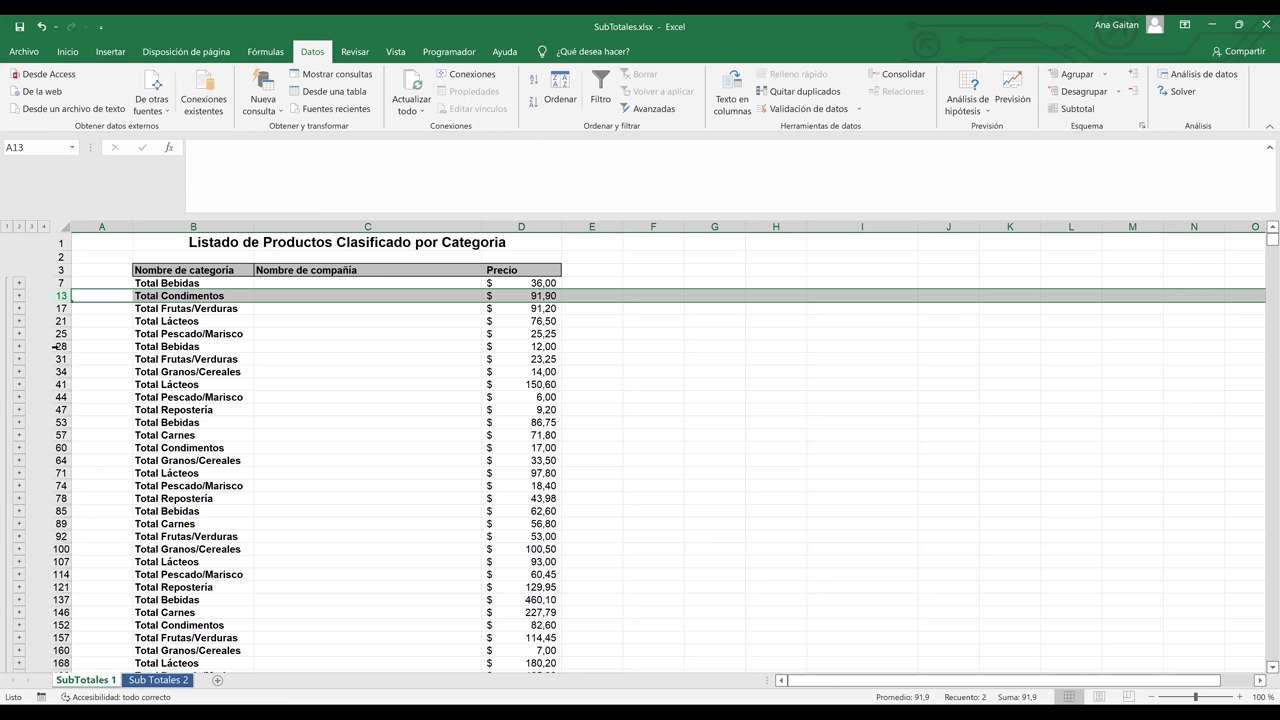
{"action": "left_click", "coordinate": [55, 346]}
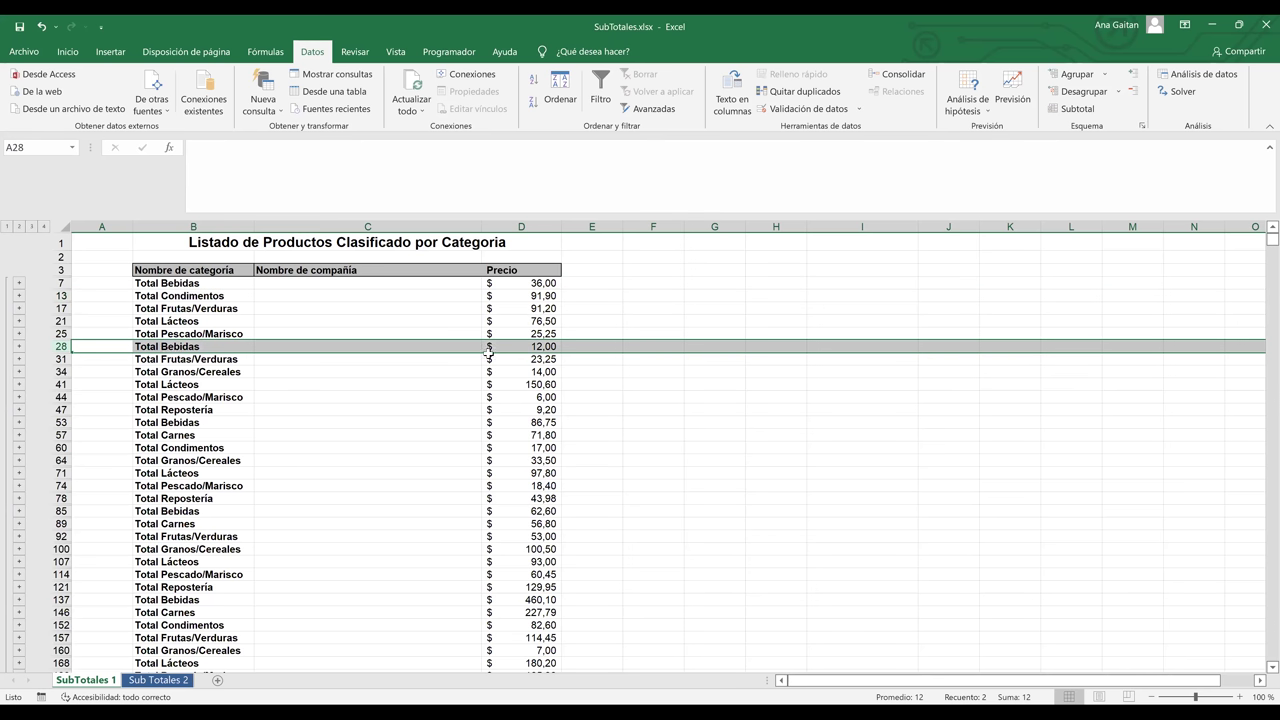
{"action": "left_click", "coordinate": [534, 346]}
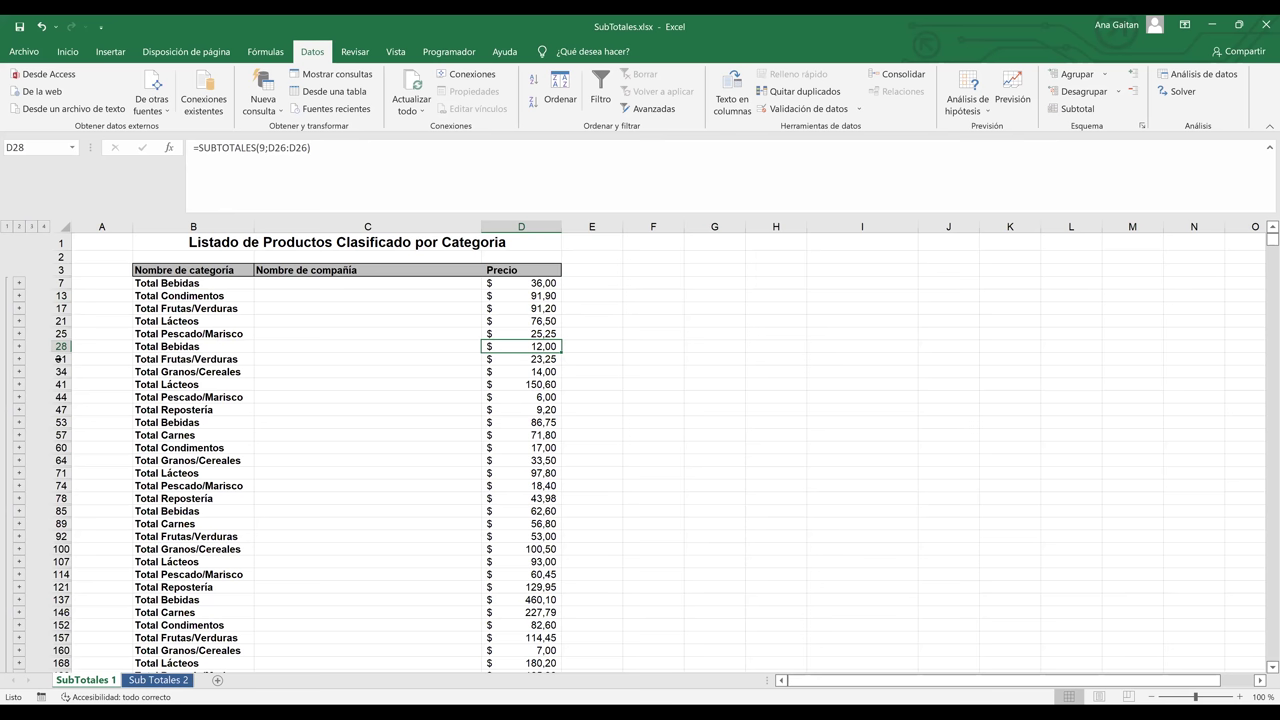
{"action": "left_click", "coordinate": [60, 359]}
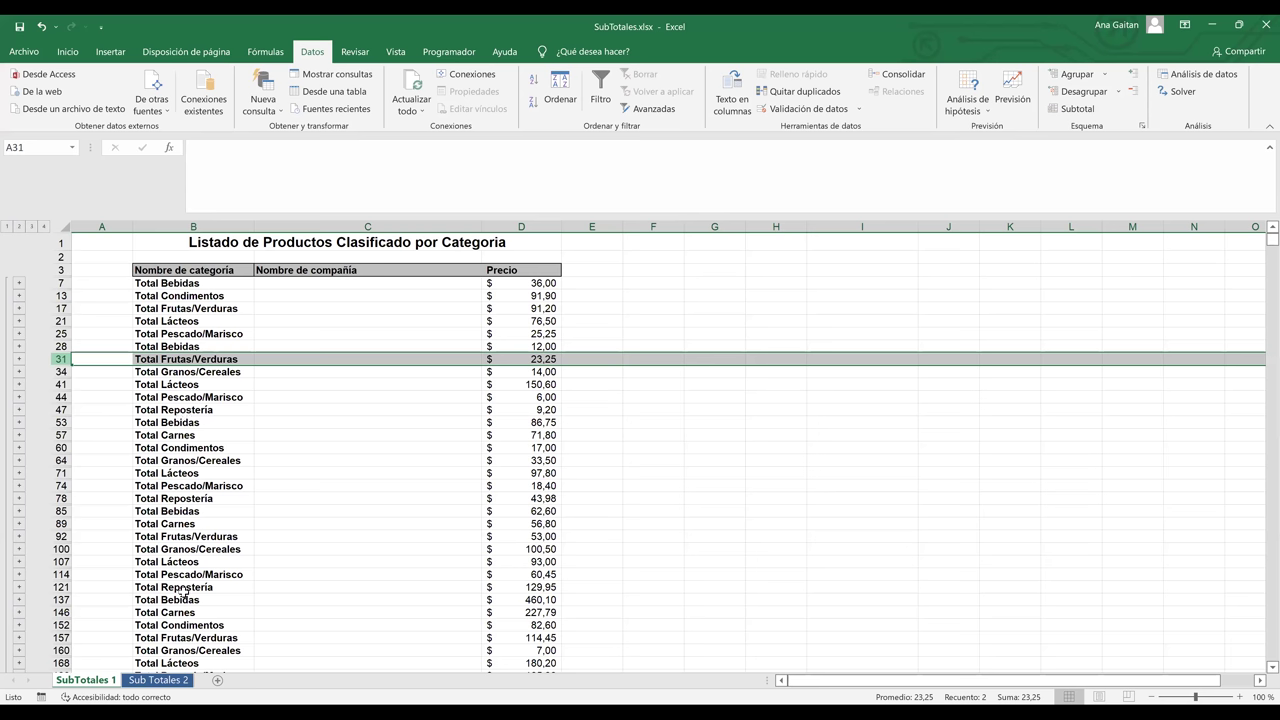
Read down the level 2 category totals from row 31 to row 237
{"action": "key", "text": "Down"}
{"action": "key", "text": "Down"}
{"action": "key", "text": "Down"}
{"action": "key", "text": "Down"}
{"action": "key", "text": "Down"}
{"action": "key", "text": "Down"}
{"action": "key", "text": "Down"}
{"action": "key", "text": "Down"}
{"action": "key", "text": "Down"}
{"action": "key", "text": "Down"}
{"action": "key", "text": "Down"}
{"action": "key", "text": "Down"}
{"action": "key", "text": "Down"}
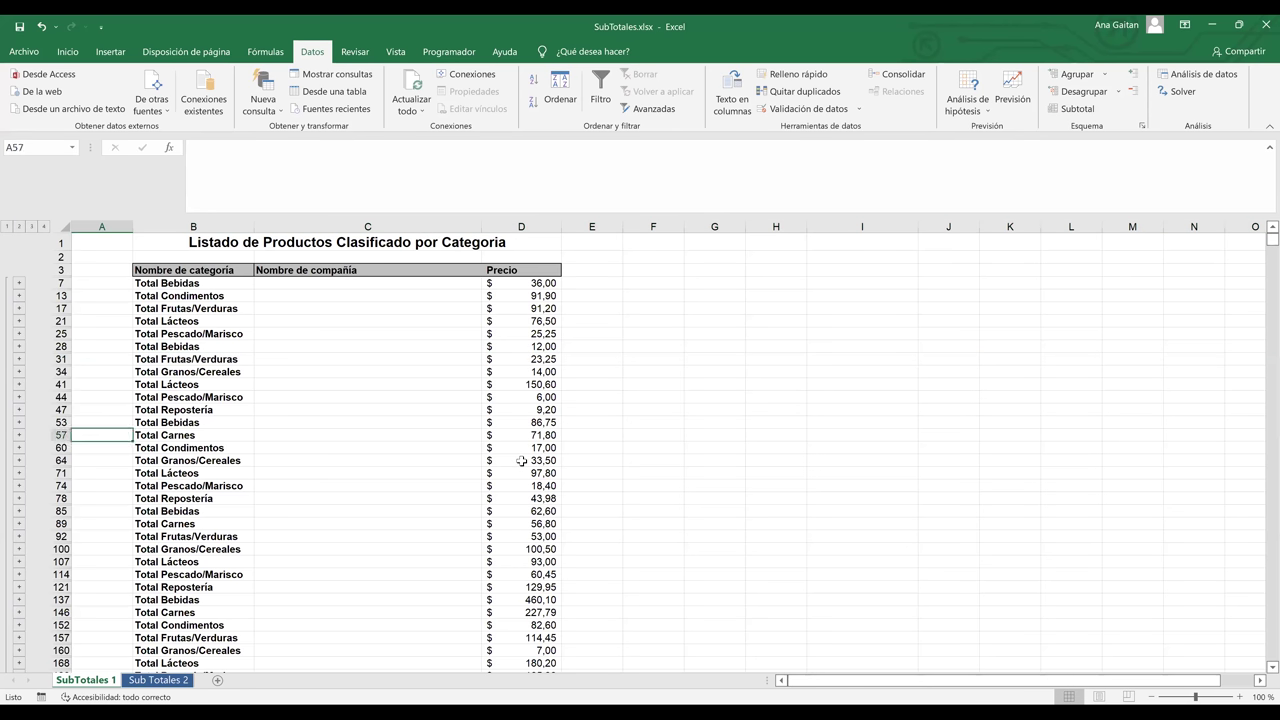
{"action": "key", "text": "Down"}
{"action": "key", "text": "Down"}
{"action": "key", "text": "Down"}
{"action": "key", "text": "Down"}
{"action": "key", "text": "Down"}
{"action": "key", "text": "Down"}
{"action": "key", "text": "Down"}
{"action": "key", "text": "Down"}
{"action": "key", "text": "Down"}
{"action": "key", "text": "Down"}
{"action": "key", "text": "Down"}
{"action": "key", "text": "Down"}
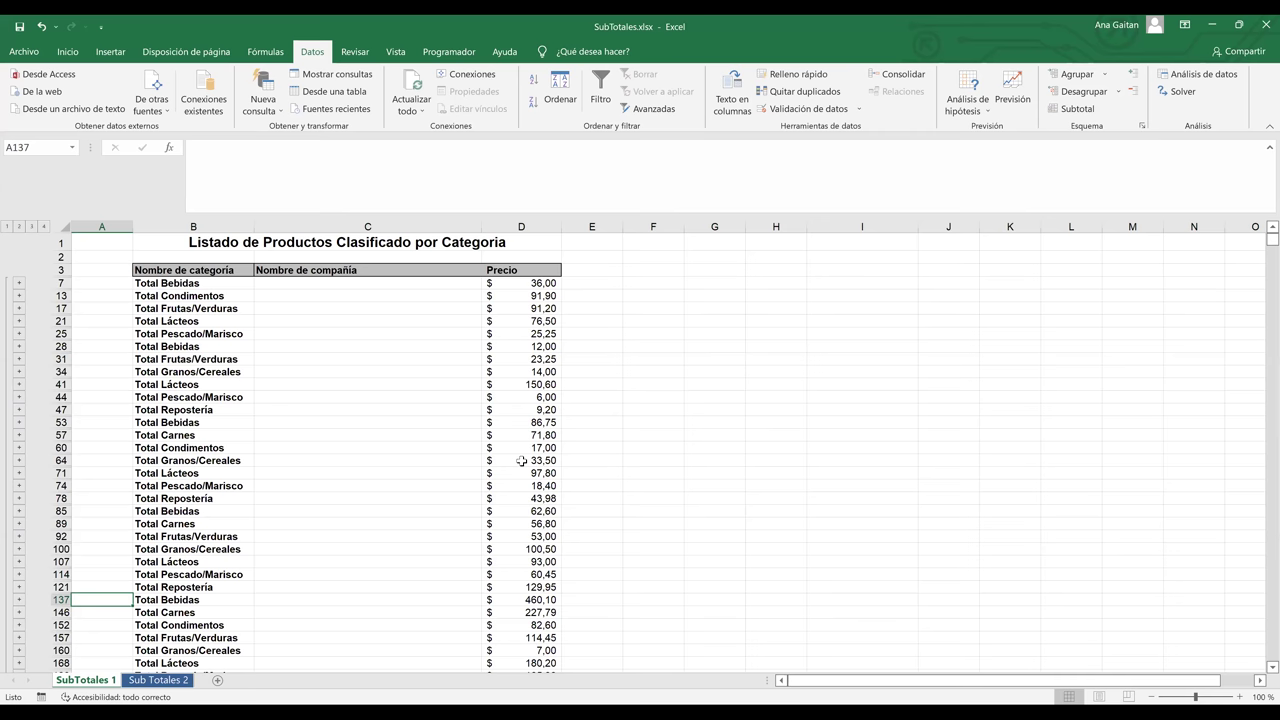
{"action": "key", "text": "Down"}
{"action": "key", "text": "Down"}
{"action": "key", "text": "Down"}
{"action": "key", "text": "Down"}
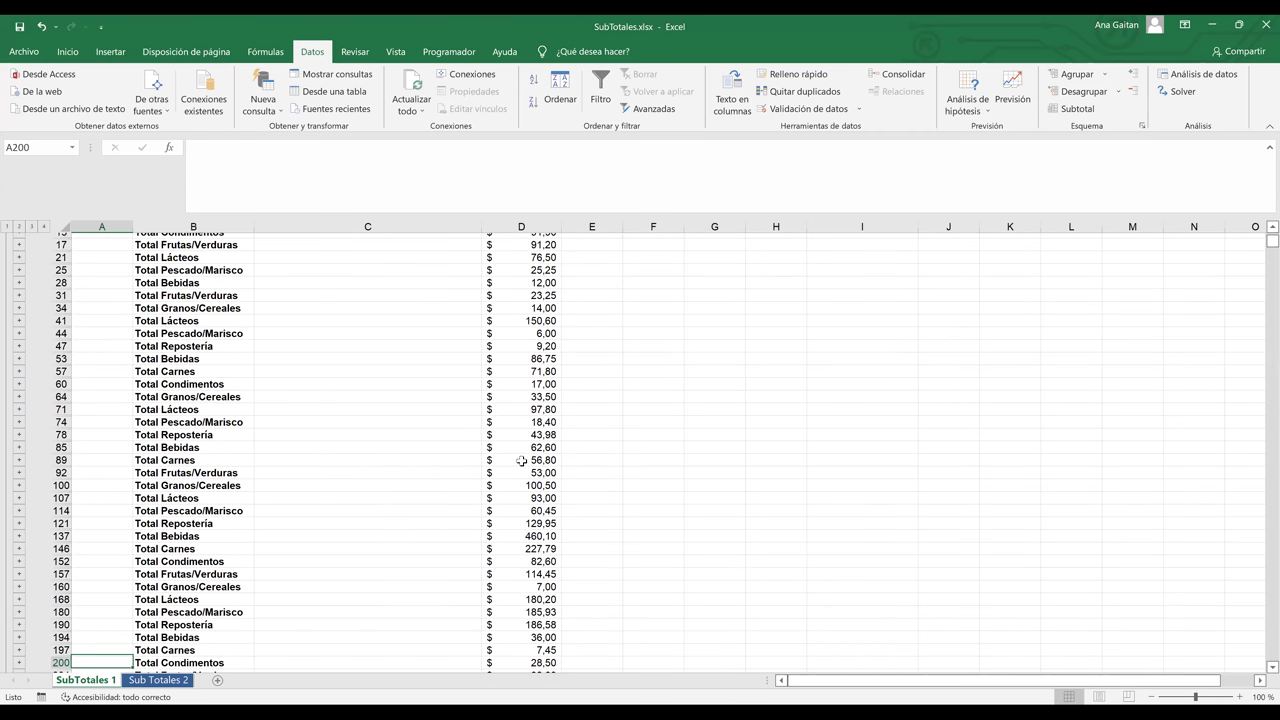
{"action": "key", "text": "Down"}
{"action": "key", "text": "Down"}
{"action": "key", "text": "Down"}
{"action": "key", "text": "Down"}
{"action": "key", "text": "Down"}
{"action": "key", "text": "Down"}
{"action": "key", "text": "Down"}
{"action": "key", "text": "Down"}
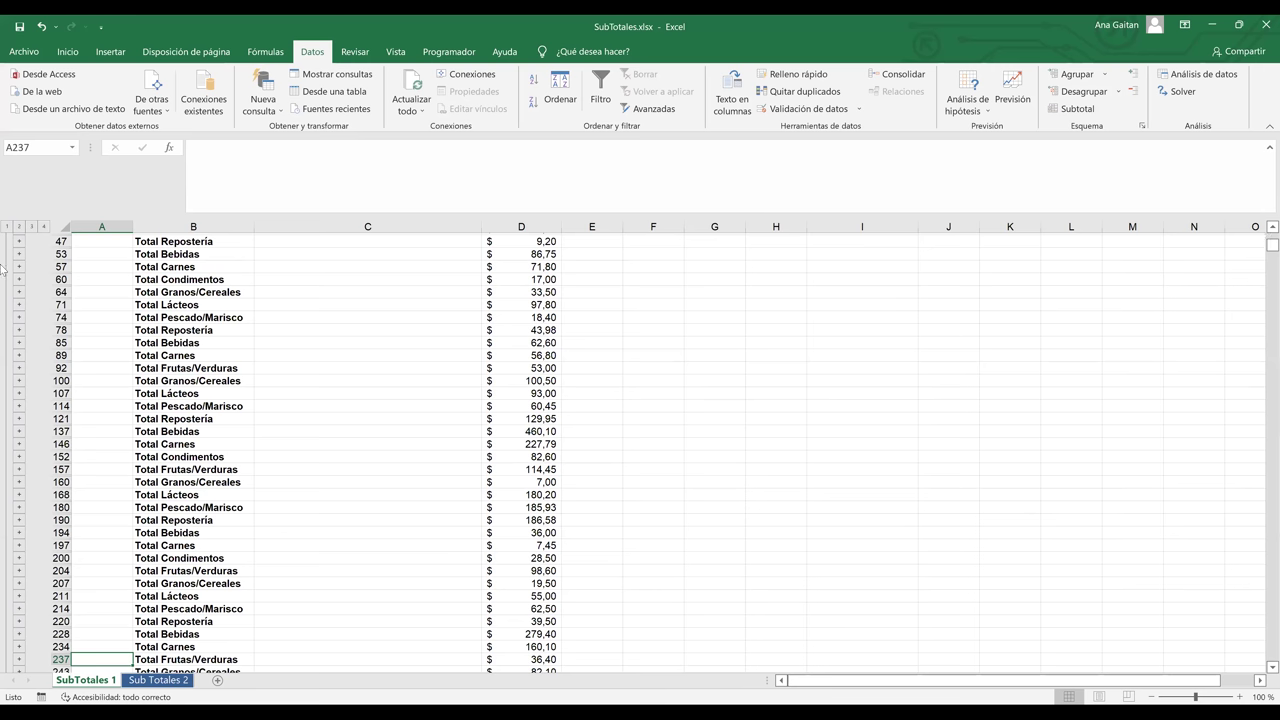
Review the level 2 category totals again from Total Bebidas in row 7 down past row 500
{"action": "scroll", "coordinate": [148, 283], "scroll_direction": "up", "scroll_amount": 5}
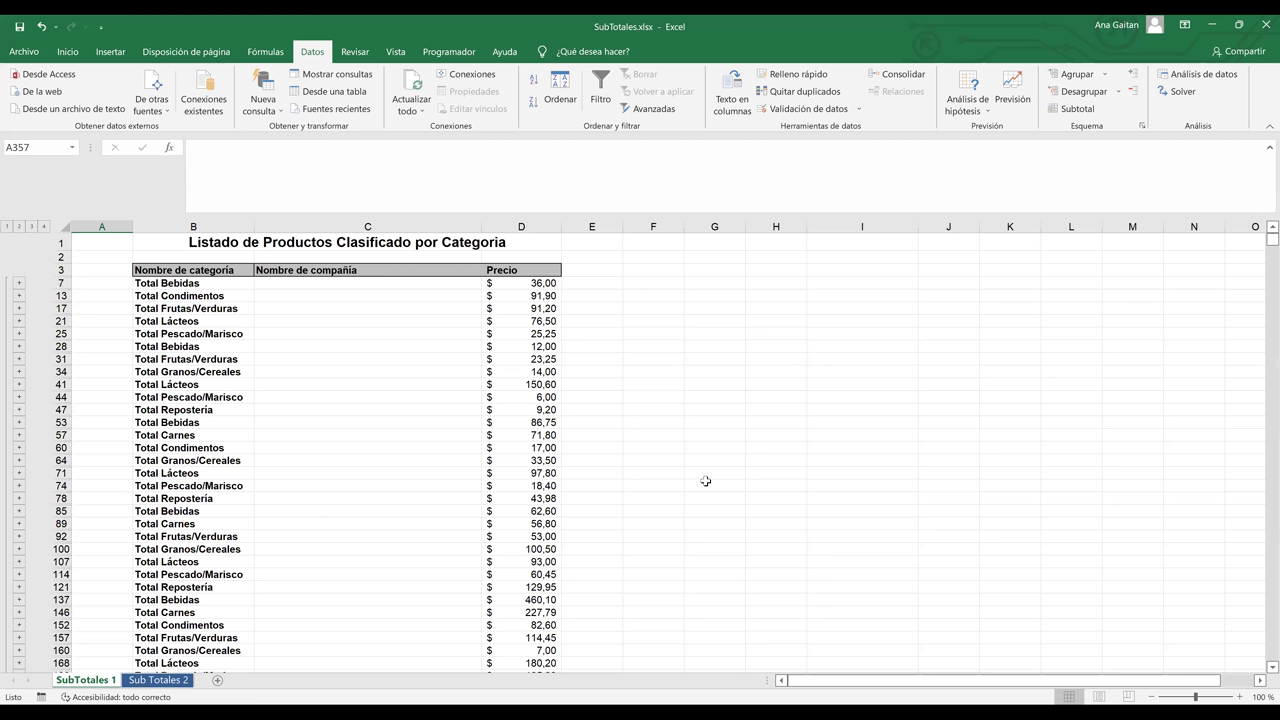
{"action": "left_click", "coordinate": [1270, 667]}
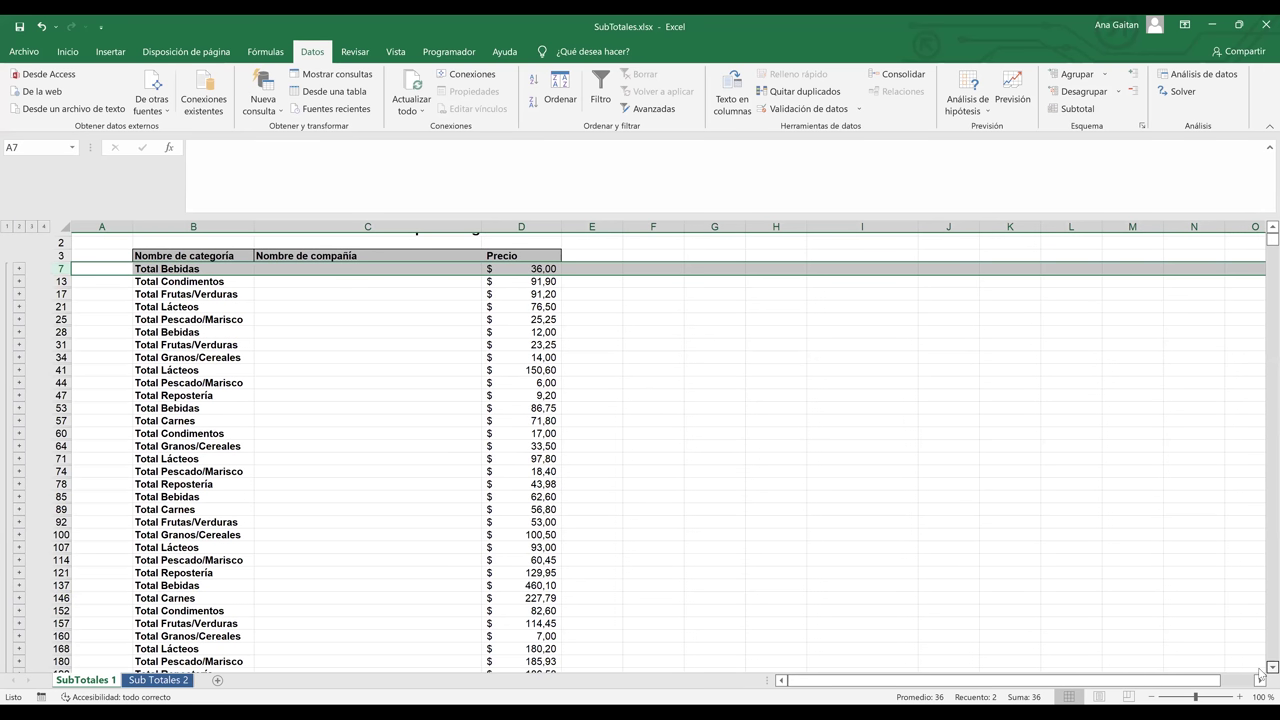
{"action": "scroll", "coordinate": [1260, 676], "scroll_direction": "down", "scroll_amount": 6}
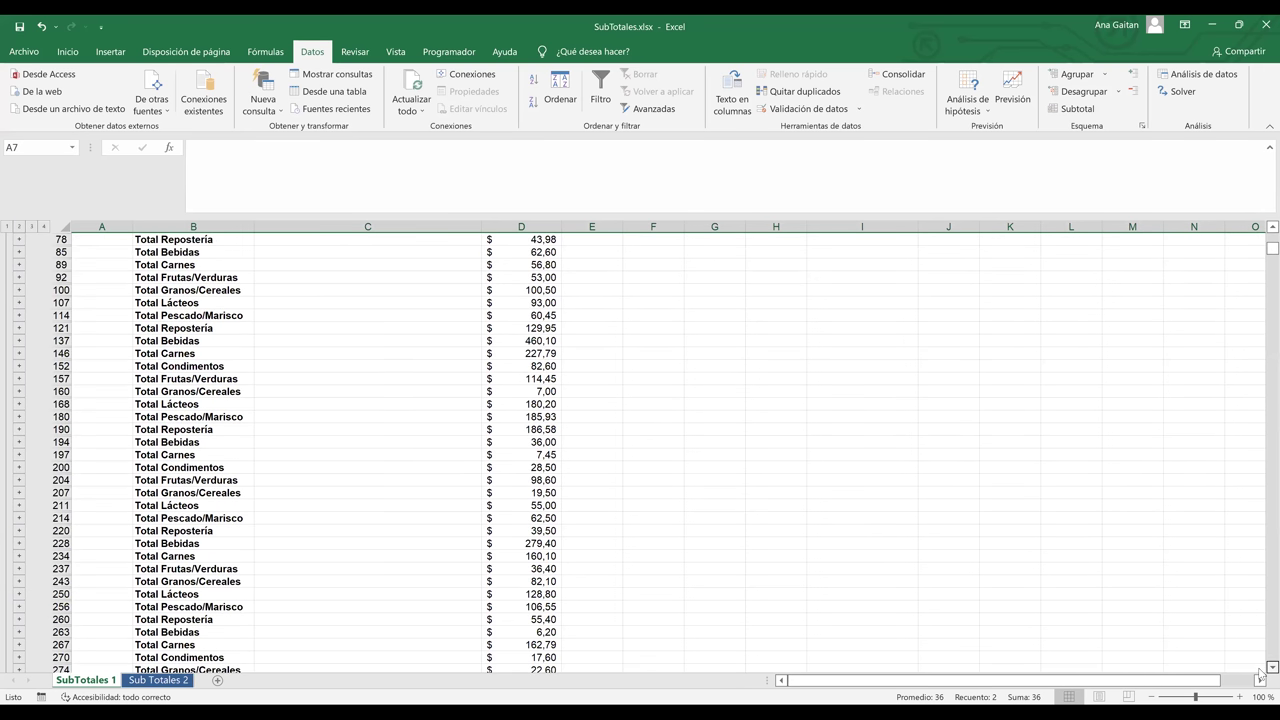
{"action": "scroll", "coordinate": [1260, 676], "scroll_direction": "down", "scroll_amount": 12}
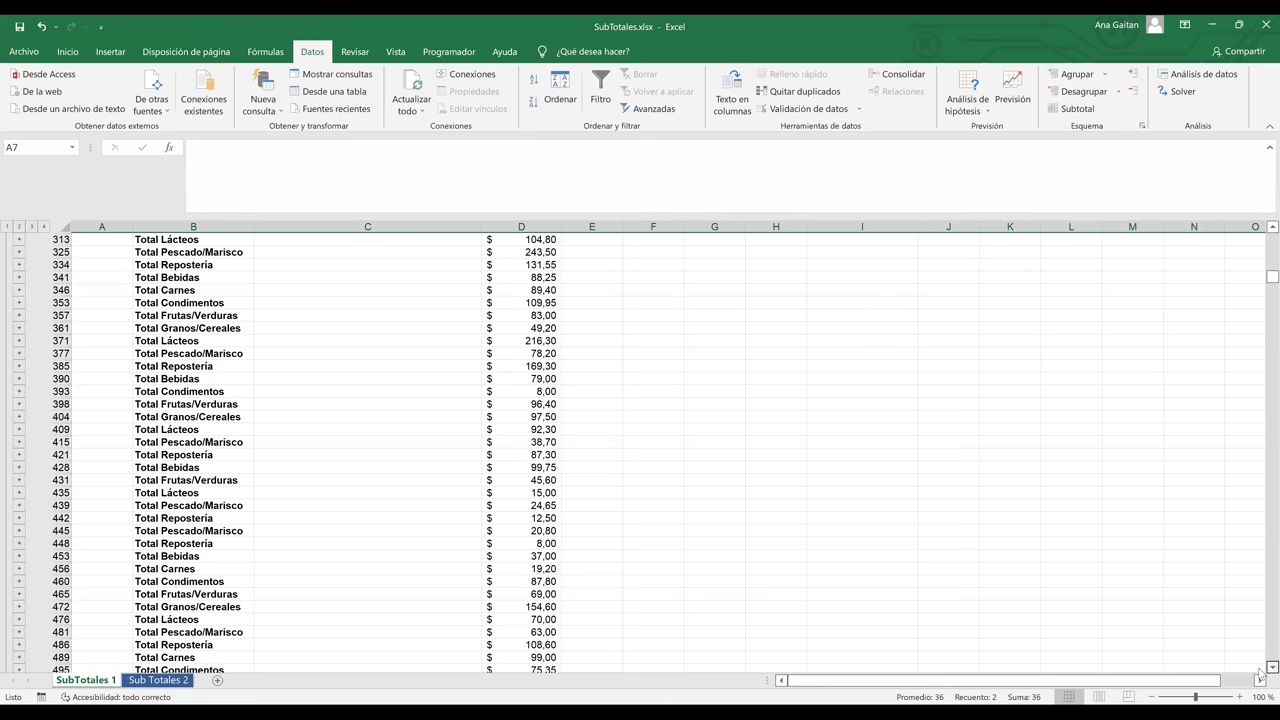
{"action": "scroll", "coordinate": [15, 228], "scroll_direction": "down", "scroll_amount": 5}
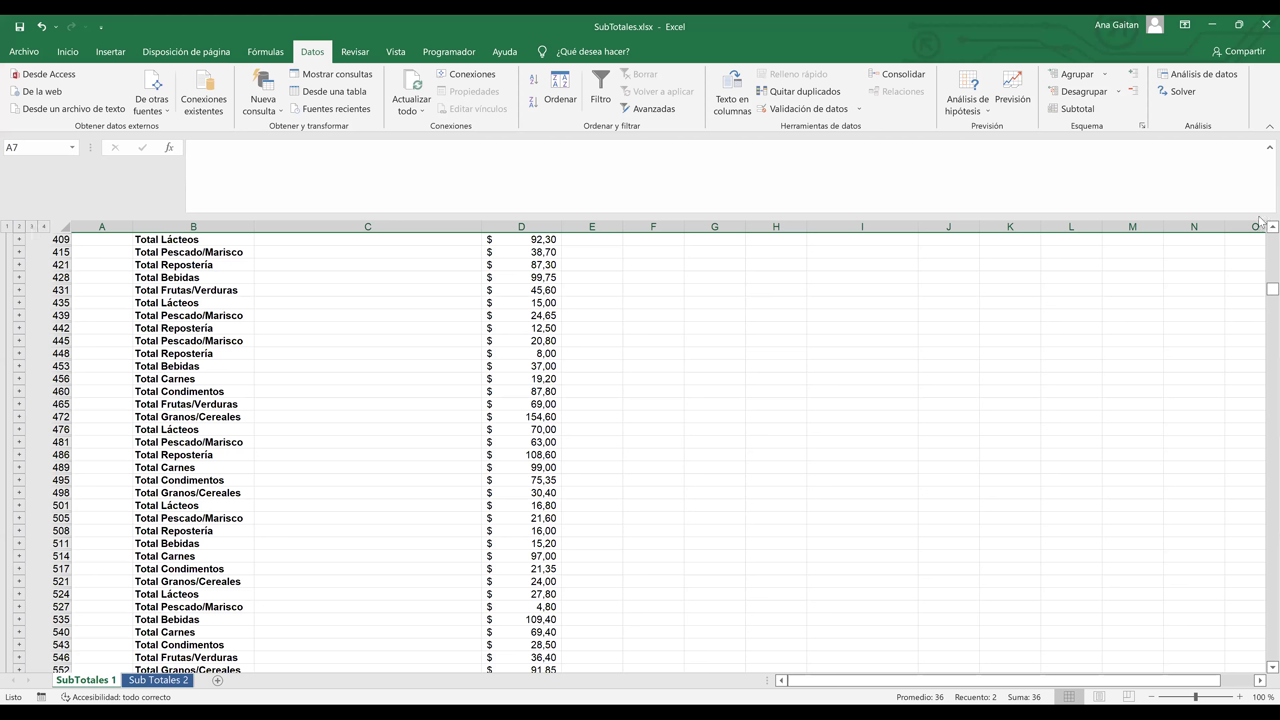
Compare outline levels 3 and 2, and expand the list to full detail at level 4
{"action": "left_click", "coordinate": [31, 230]}
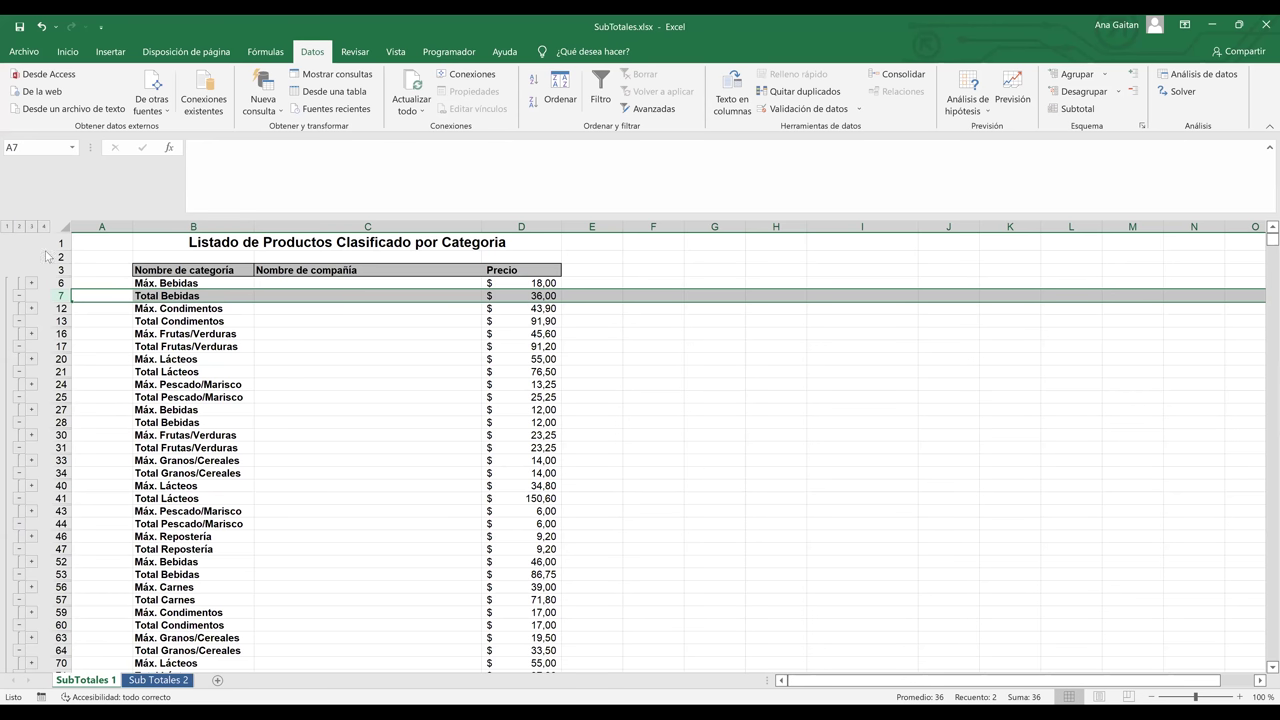
{"action": "left_click", "coordinate": [18, 230]}
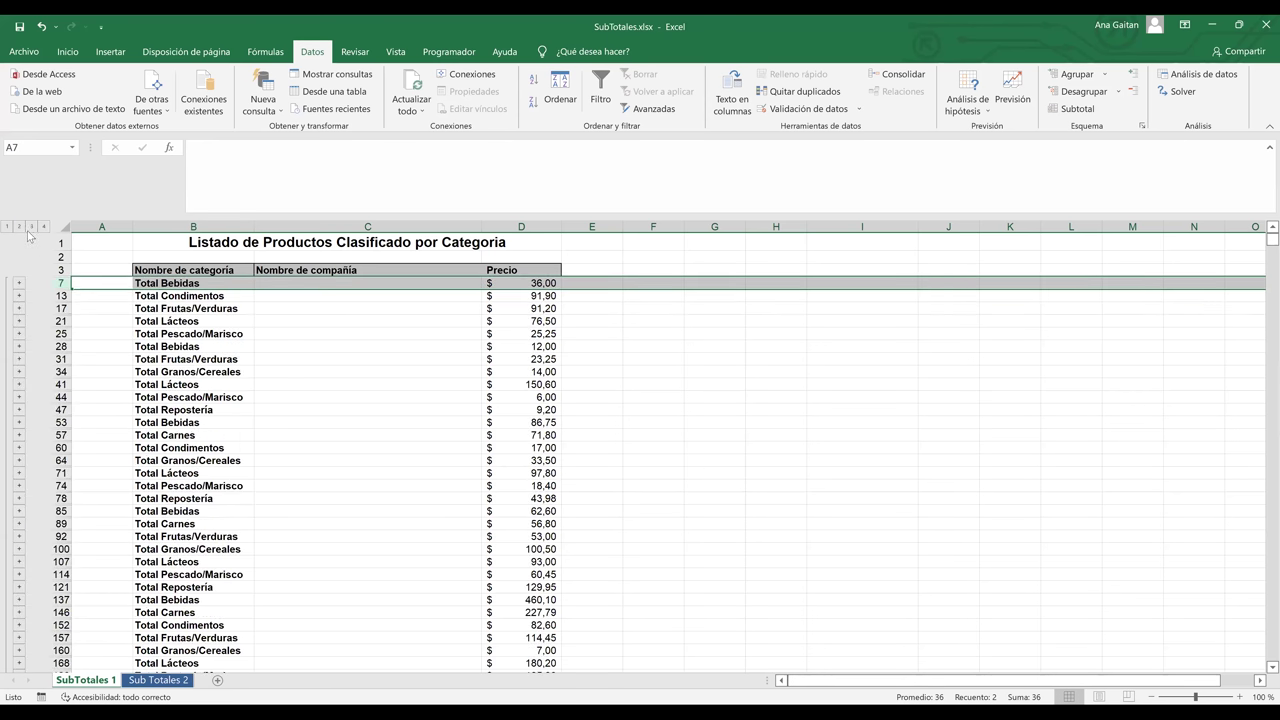
{"action": "left_click", "coordinate": [29, 228]}
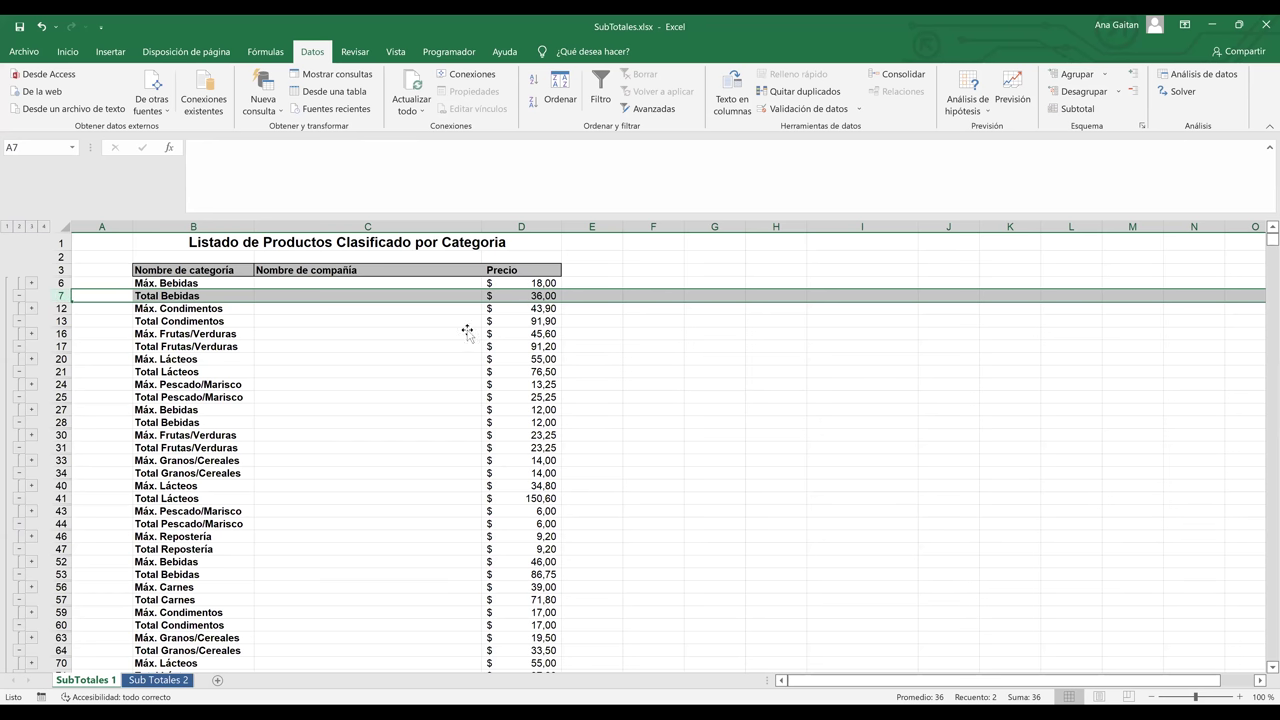
{"action": "key", "text": "ctrl+z"}
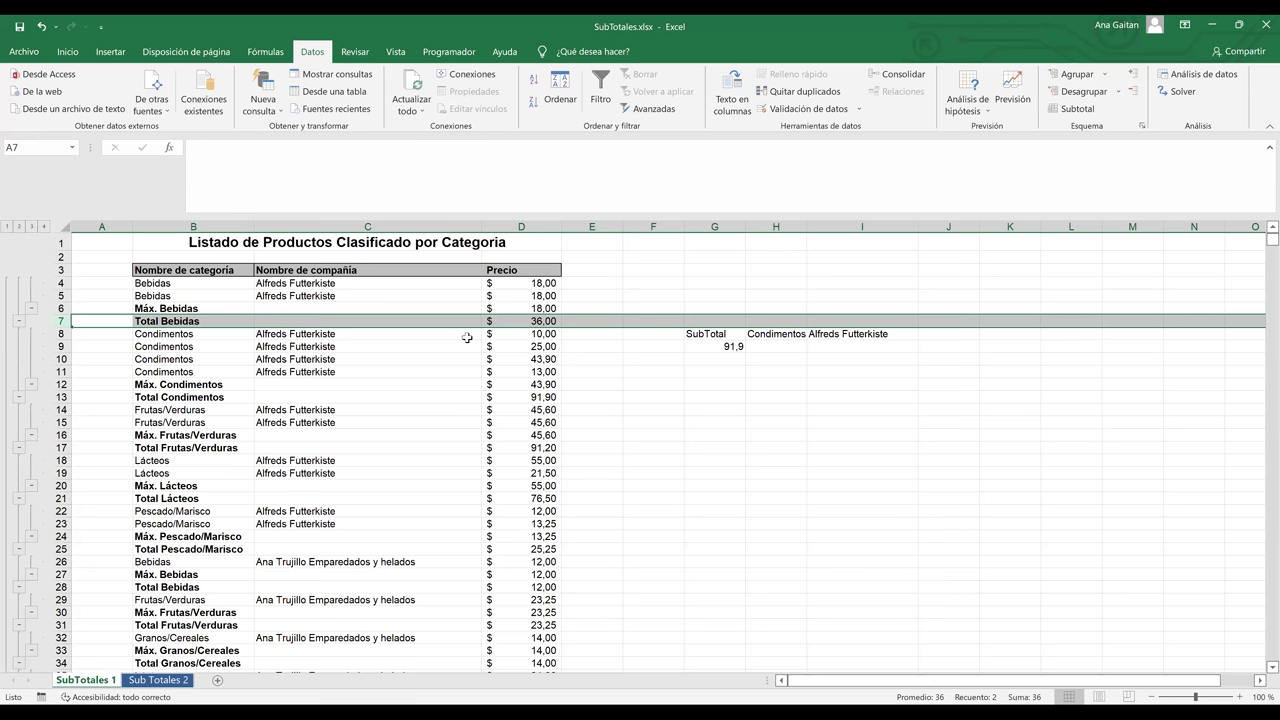
Examine the Bebidas entries in rows 4 and 5, the Máx. Bebidas formula in D6 and the Total Bebidas row
{"action": "left_click", "coordinate": [345, 306]}
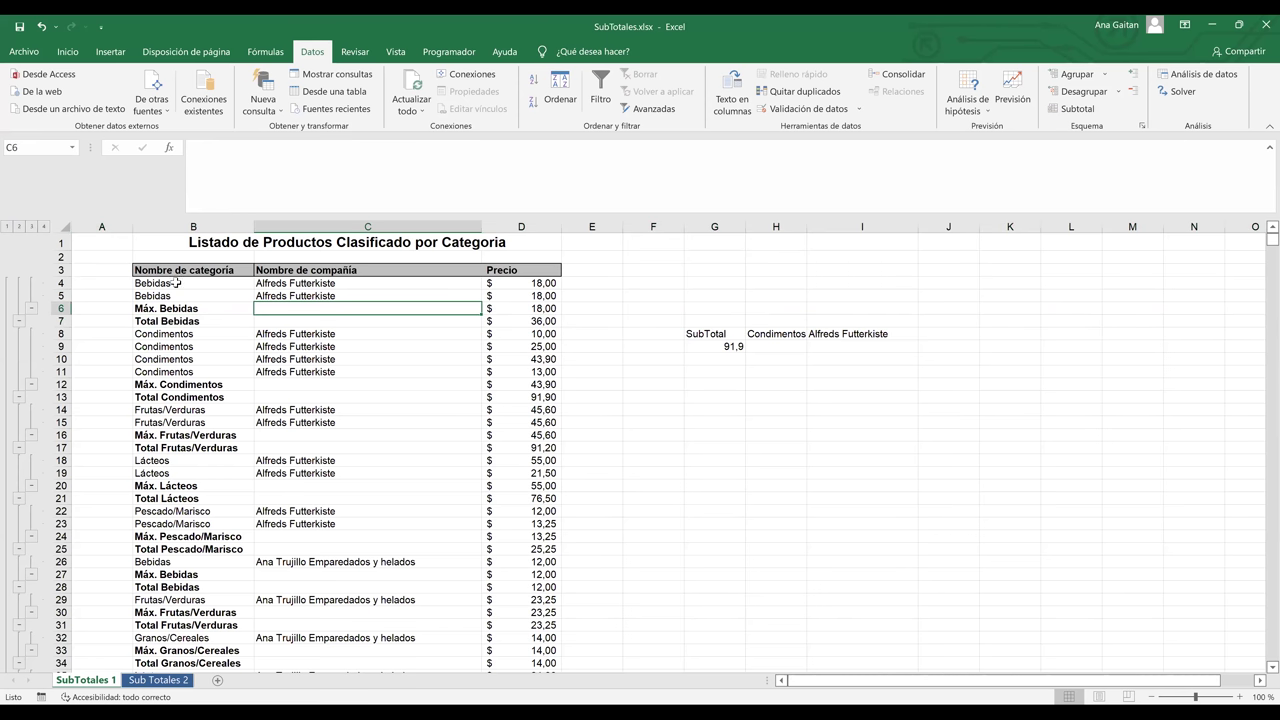
{"action": "left_click_drag", "start_coordinate": [175, 281], "coordinate": [176, 294]}
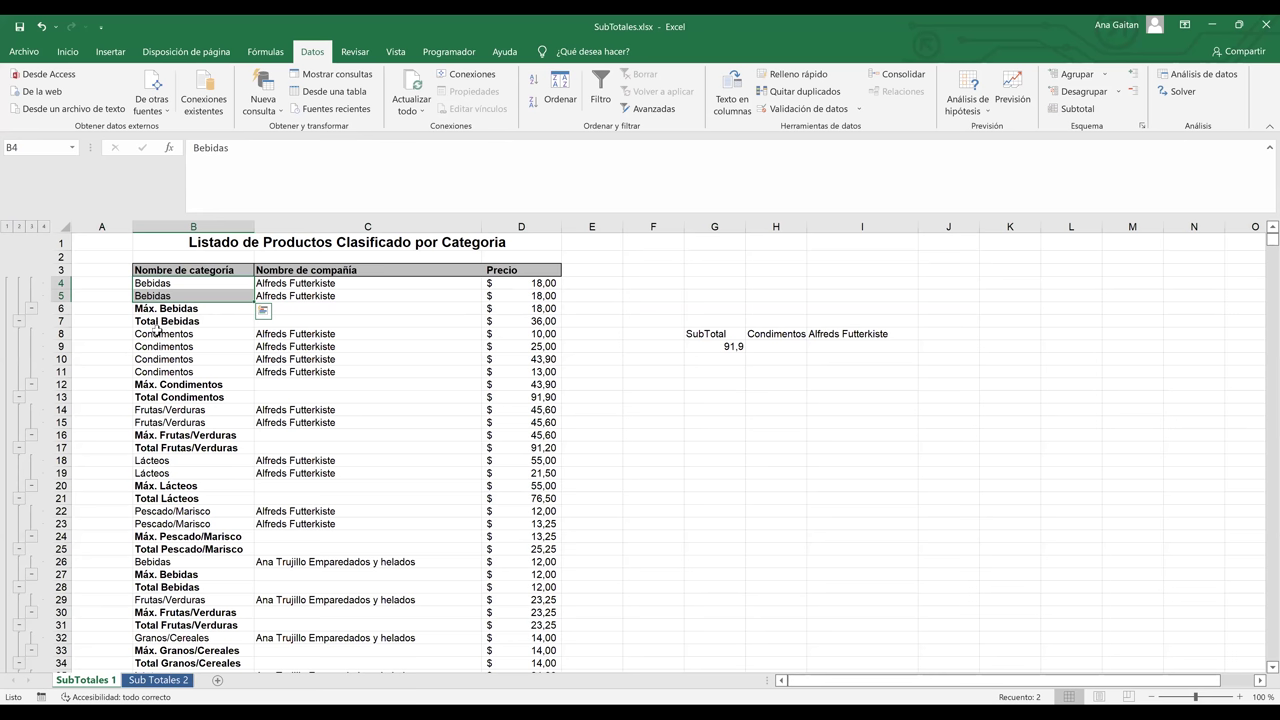
{"action": "key", "text": "Right"}
{"action": "key", "text": "Right"}
{"action": "key", "text": "Down"}
{"action": "key", "text": "Down"}
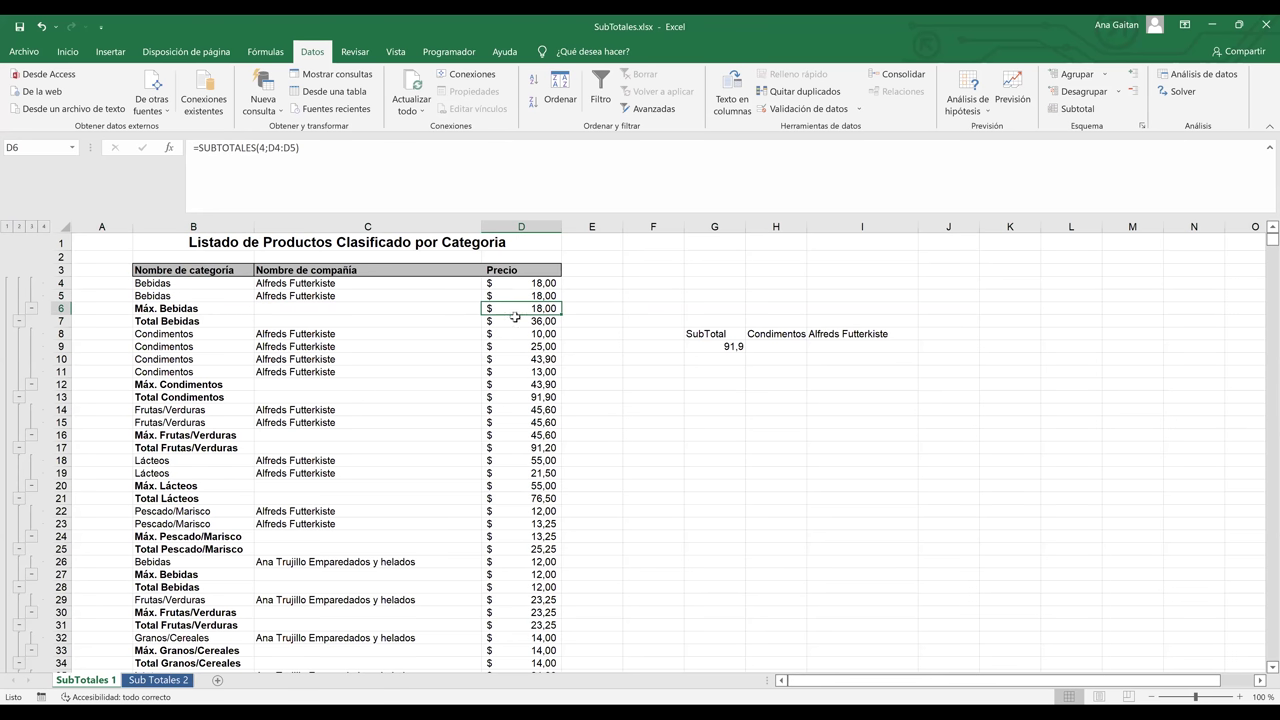
{"action": "key", "text": "Left"}
{"action": "key", "text": "Left"}
{"action": "key", "text": "Down"}
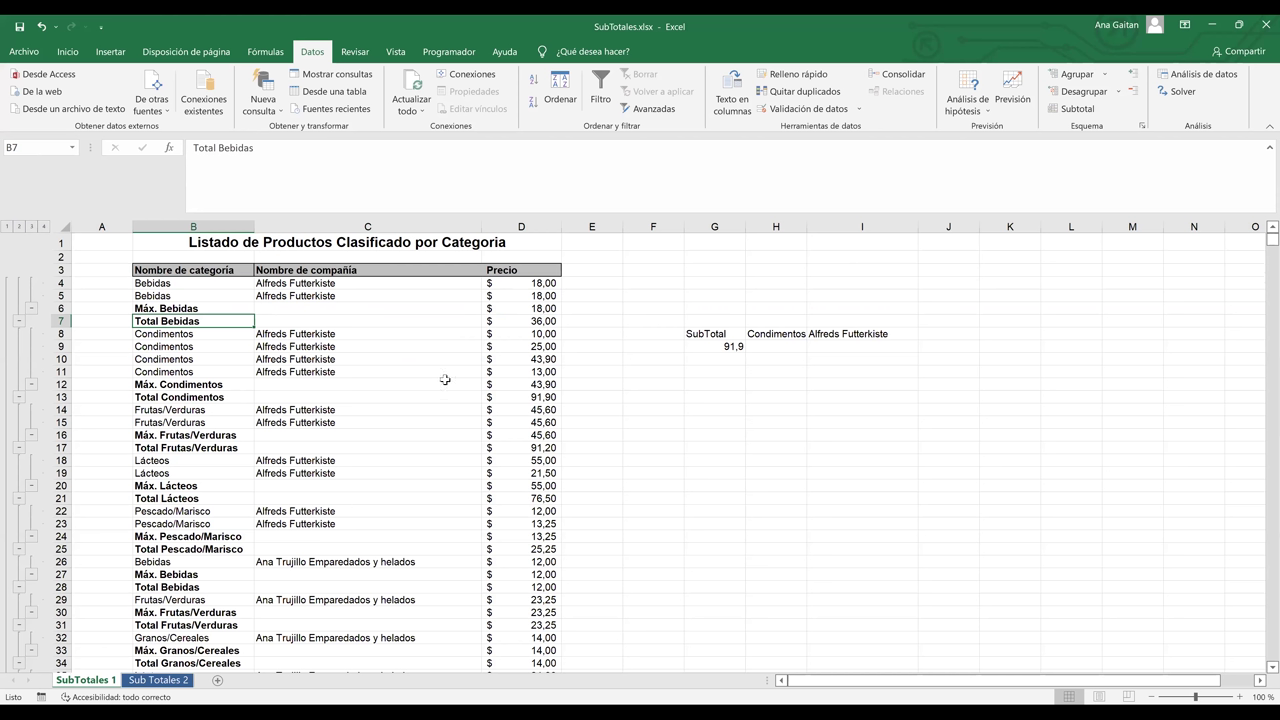
Add a Mín. subtotal of Precio for each change in Nombre de categoría, without replacing the current subtotals
{"action": "left_click", "coordinate": [301, 336]}
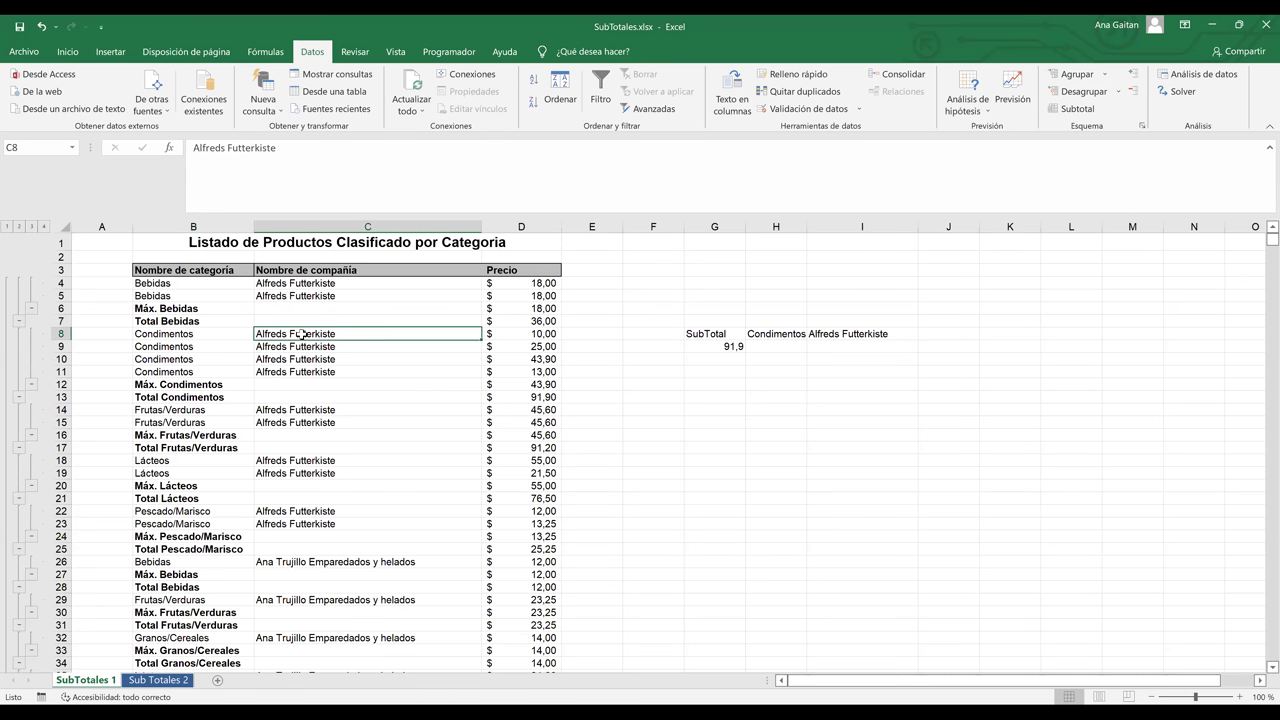
{"action": "left_click", "coordinate": [383, 424]}
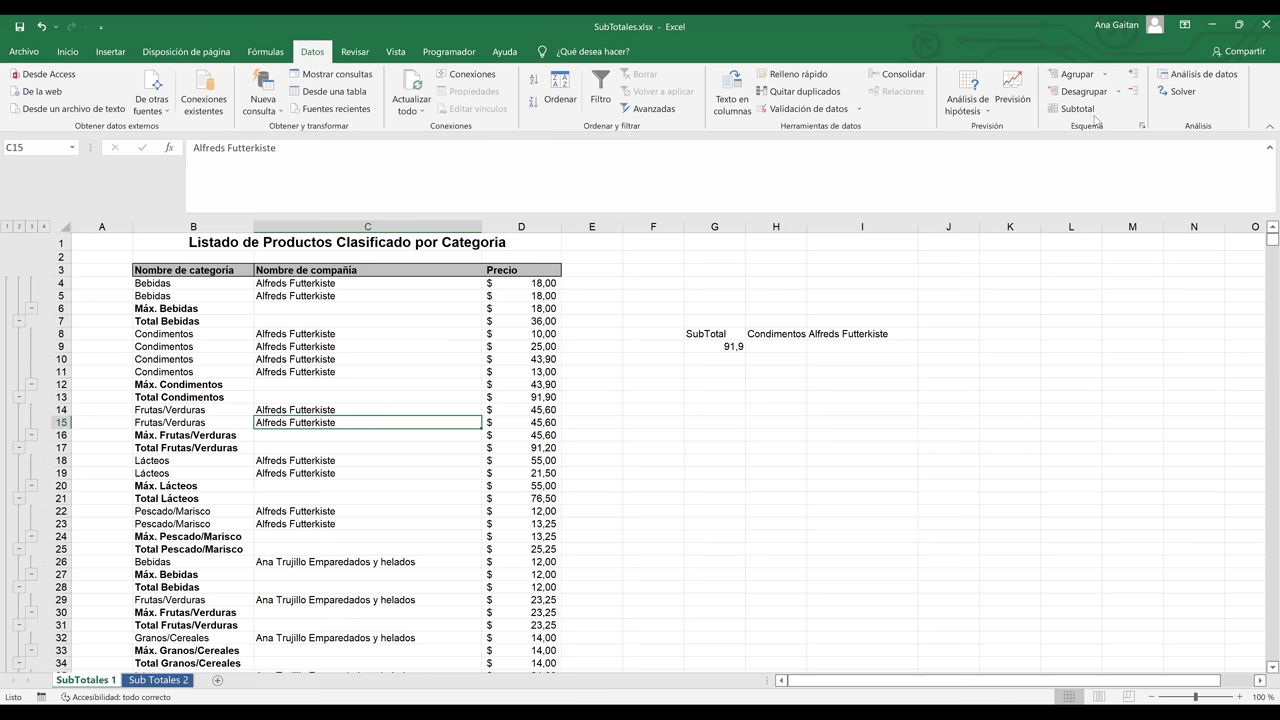
{"action": "left_click", "coordinate": [1086, 112]}
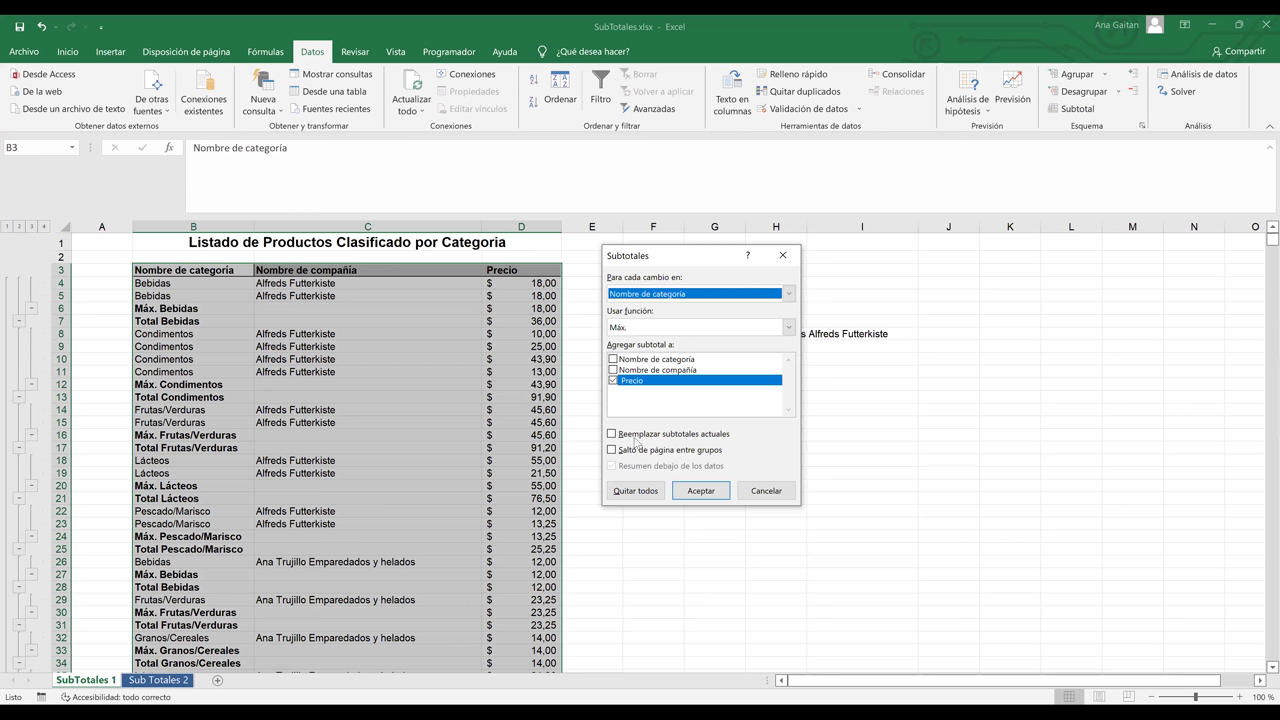
{"action": "key", "text": "Tab"}
{"action": "key", "text": "Down"}
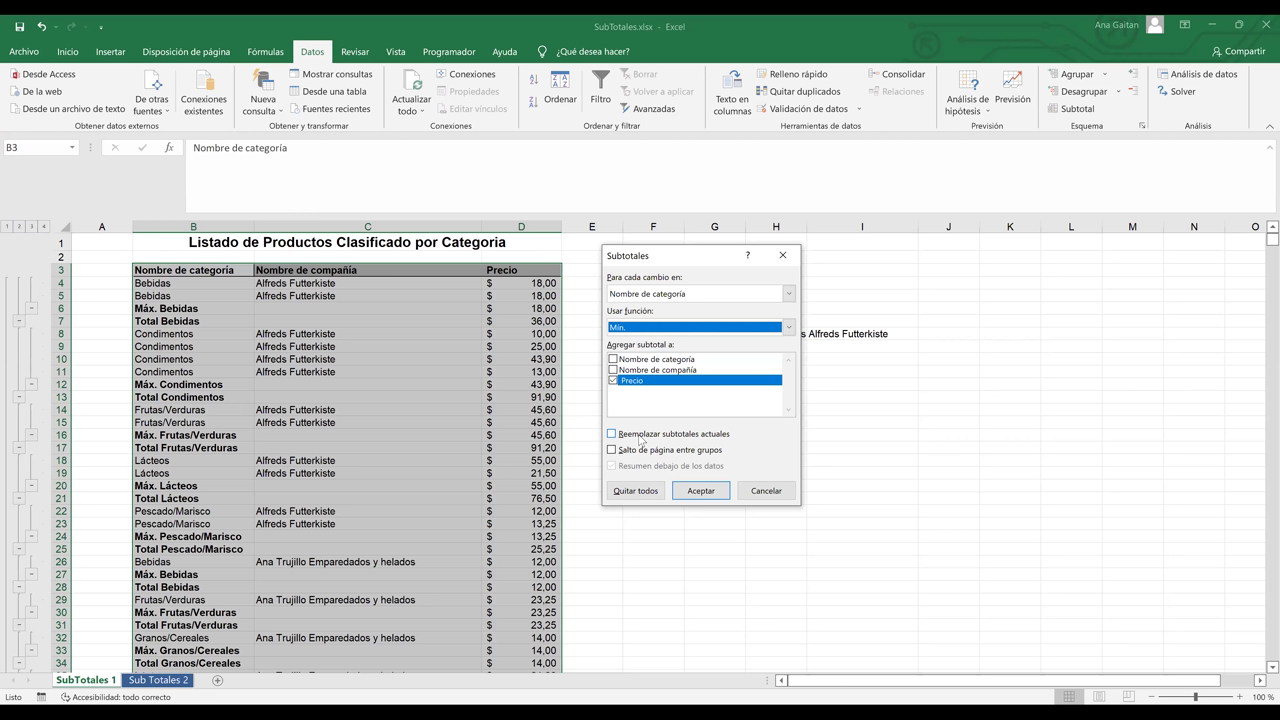
{"action": "left_click", "coordinate": [697, 493]}
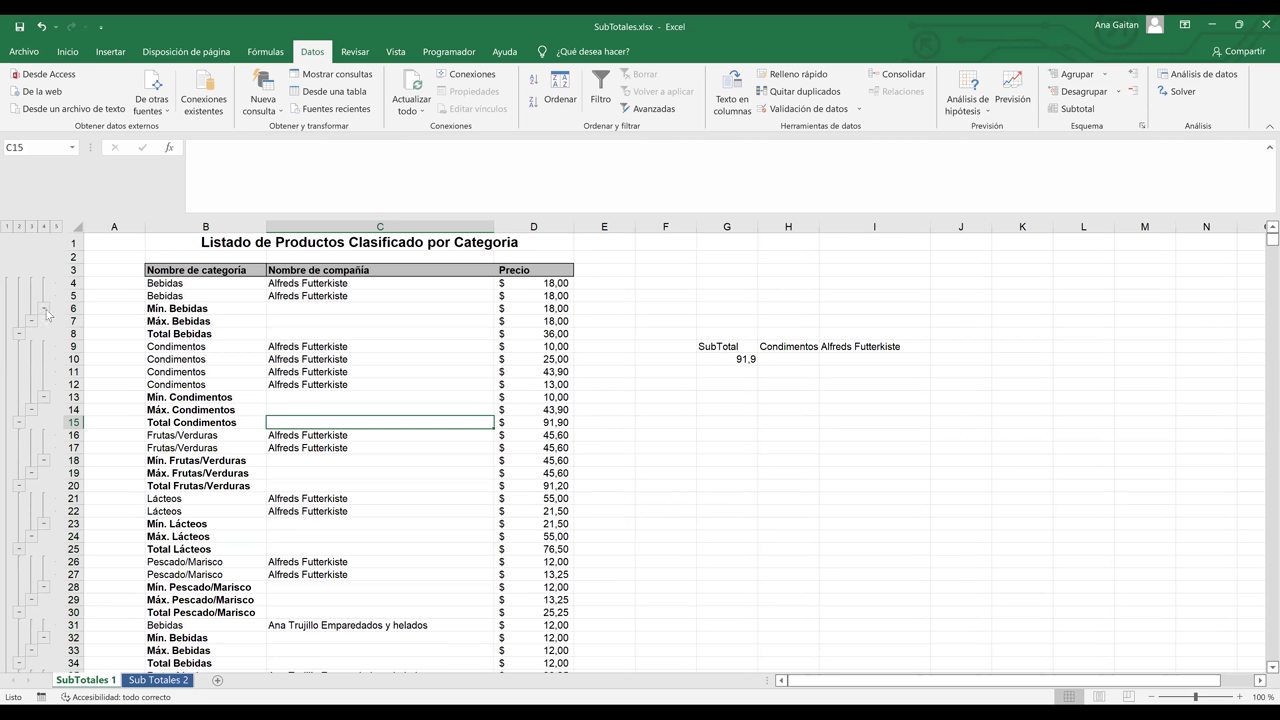
Collapse the outline to level 1 and check the Mínimo general, Máximo general and Total general rows
{"action": "left_click", "coordinate": [7, 227]}
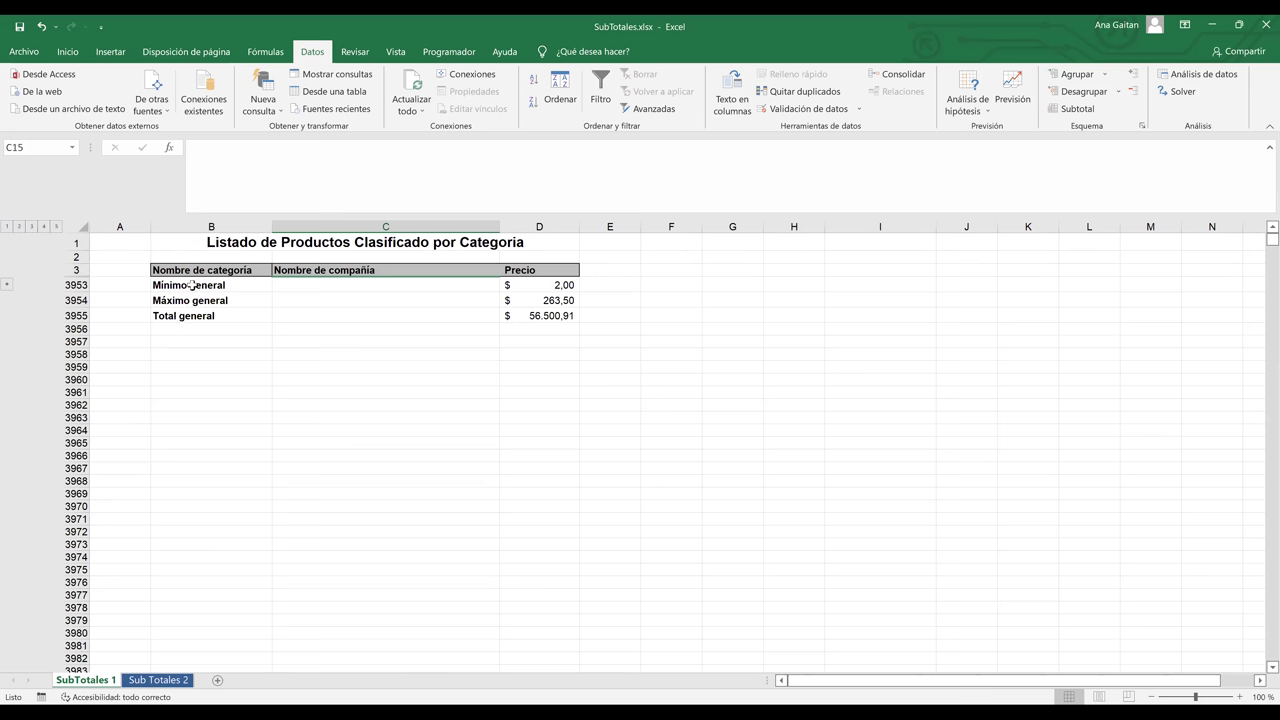
{"action": "left_click_drag", "start_coordinate": [189, 288], "coordinate": [192, 317]}
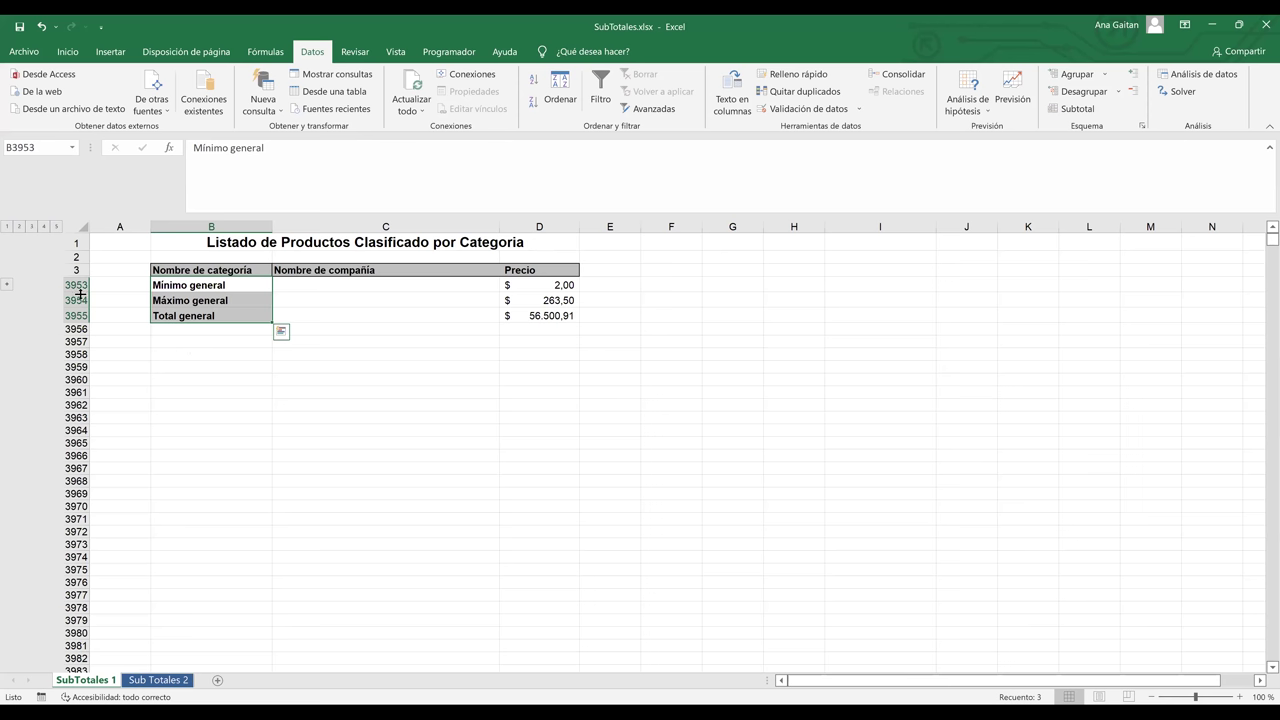
{"action": "left_click", "coordinate": [211, 354]}
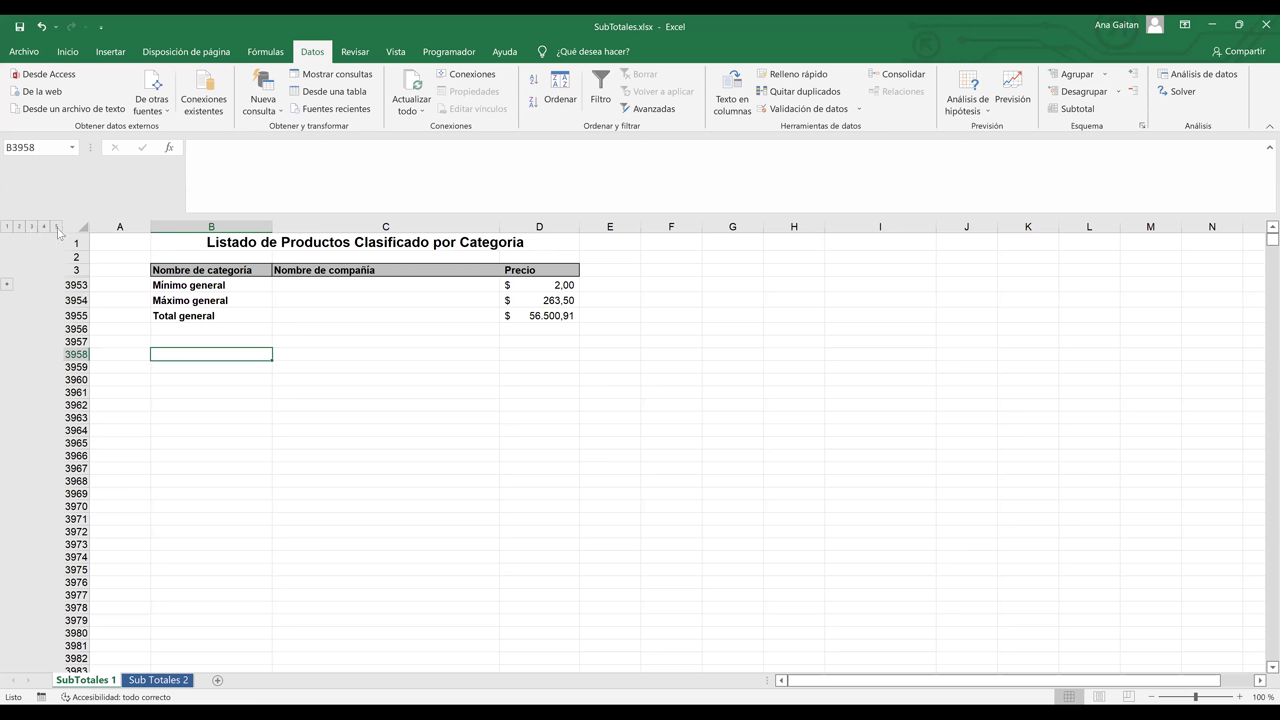
Expand the outline to level 5 and review the Mín. Bebidas row and the Condimentos prices in D9:D12
{"action": "left_click", "coordinate": [57, 227]}
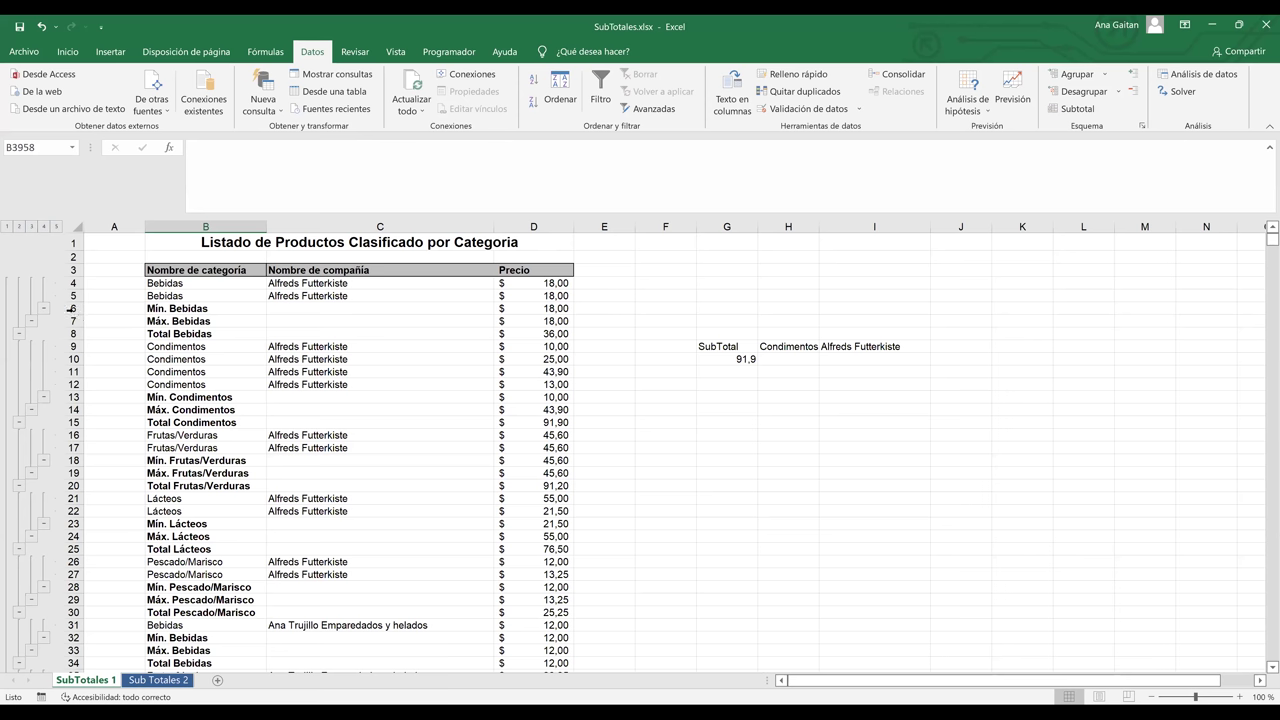
{"action": "left_click", "coordinate": [70, 309]}
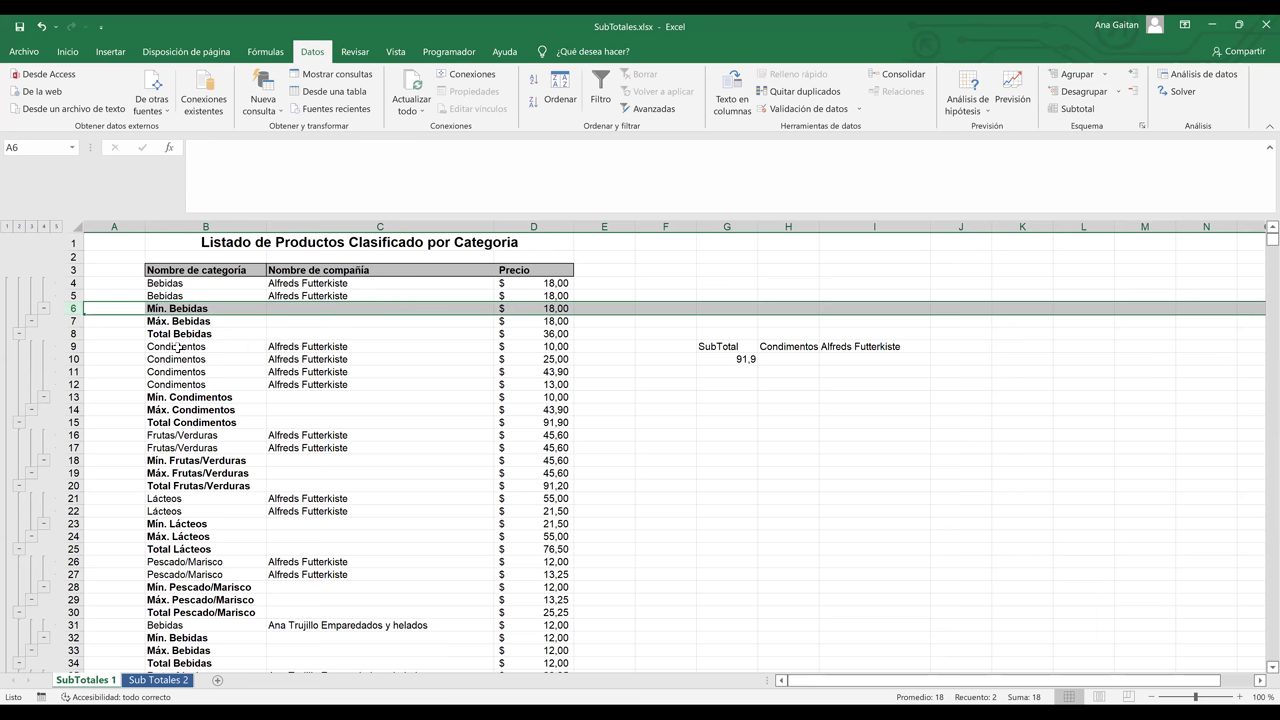
{"action": "left_click_drag", "start_coordinate": [180, 352], "coordinate": [185, 387]}
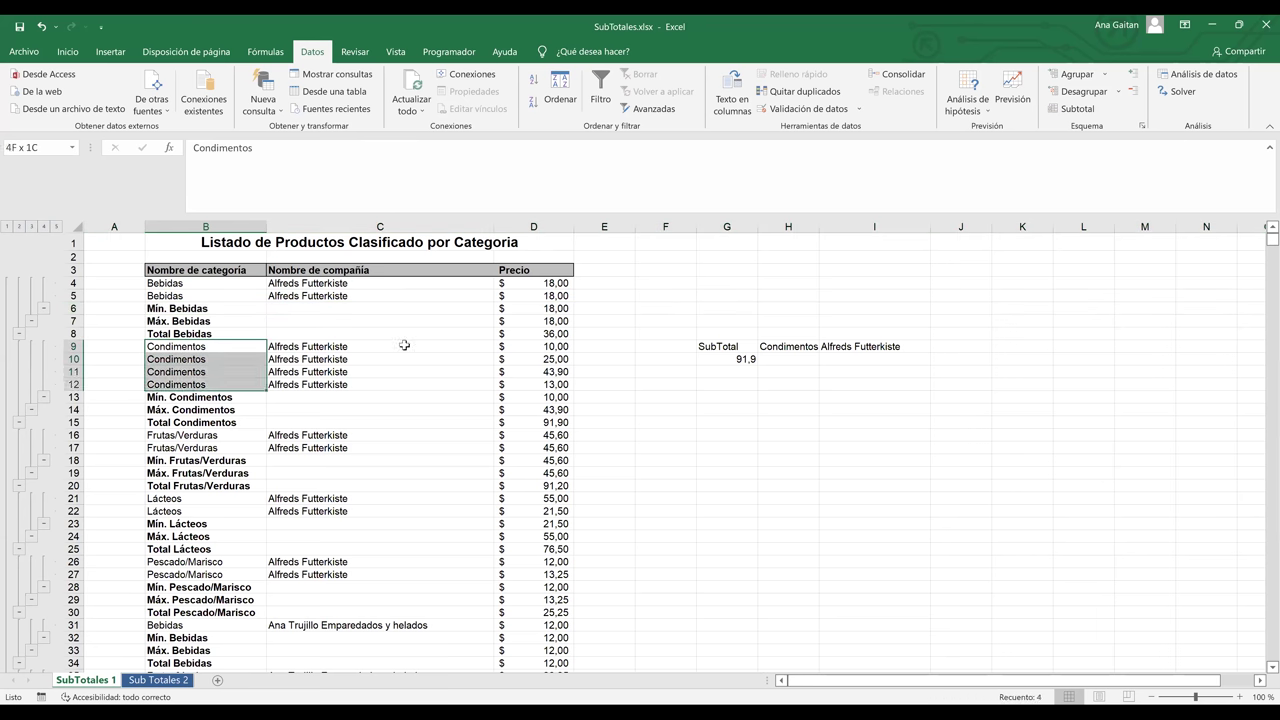
{"action": "left_click", "coordinate": [527, 345]}
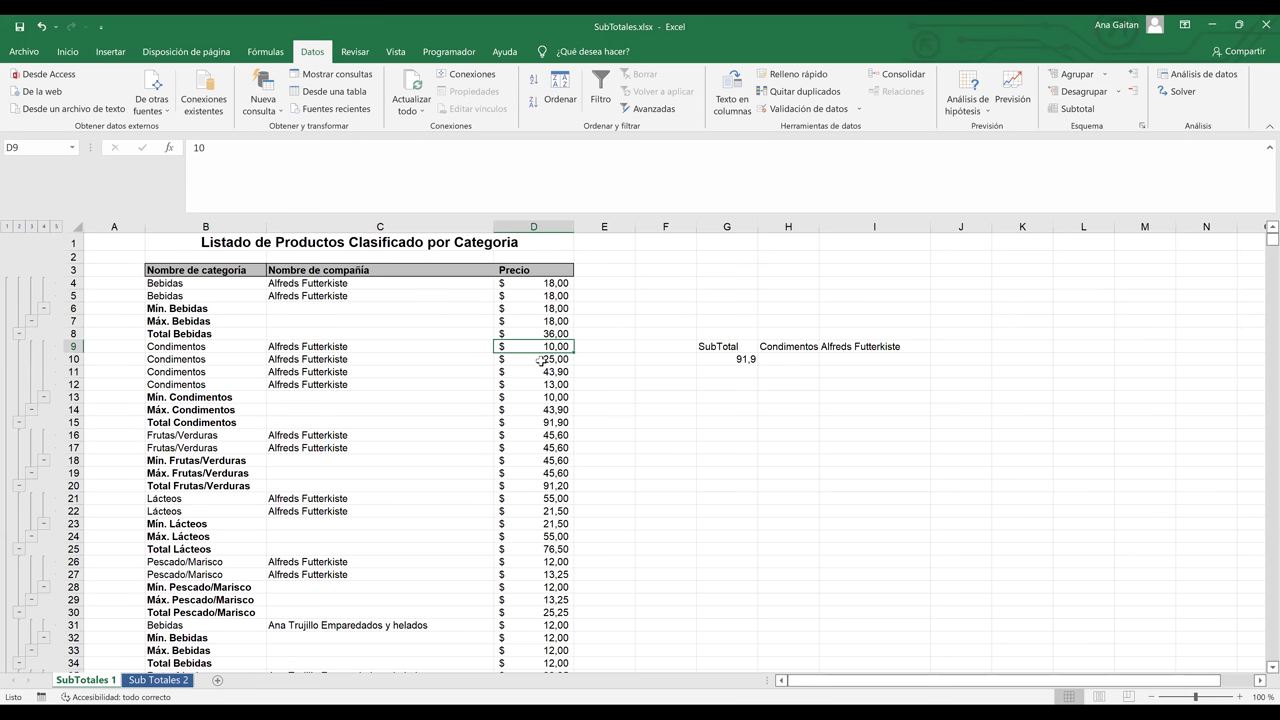
{"action": "key", "text": "Down"}
{"action": "key", "text": "Down"}
{"action": "key", "text": "Down"}
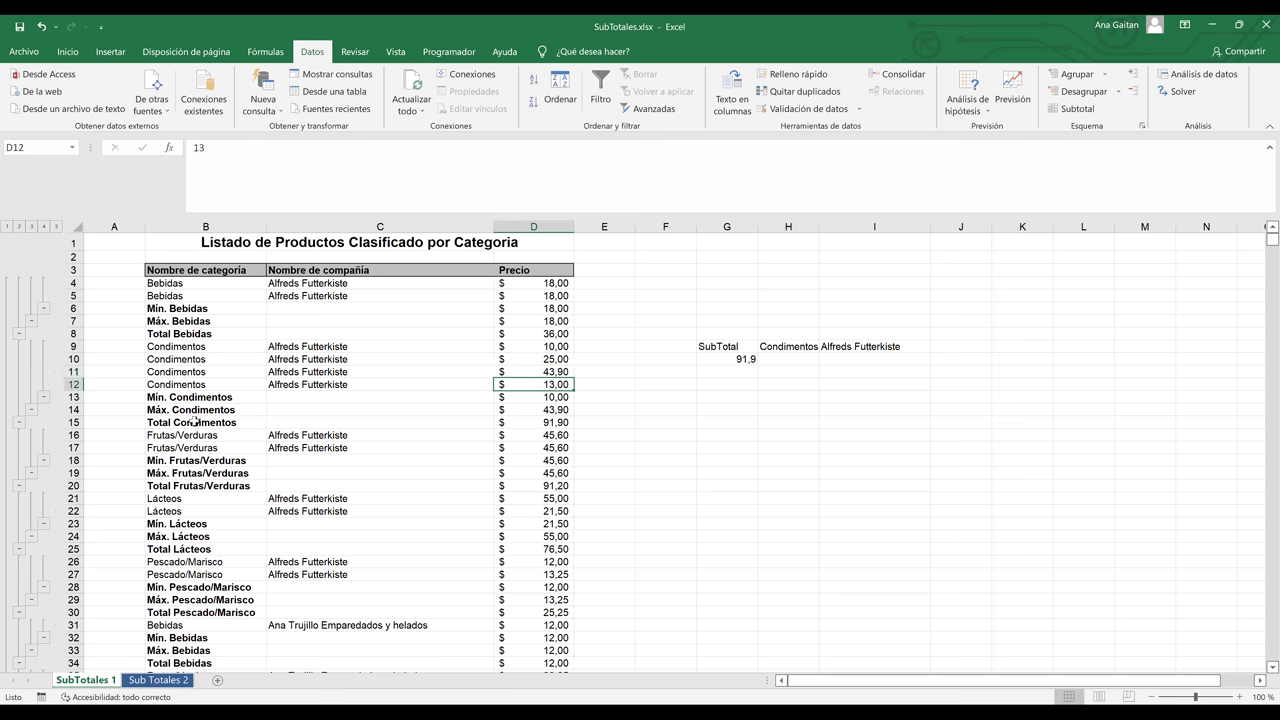
Check the Mín., Máx. and Total Condimentos rows 13 to 15 against the Condimentos entries above them
{"action": "left_click", "coordinate": [73, 397]}
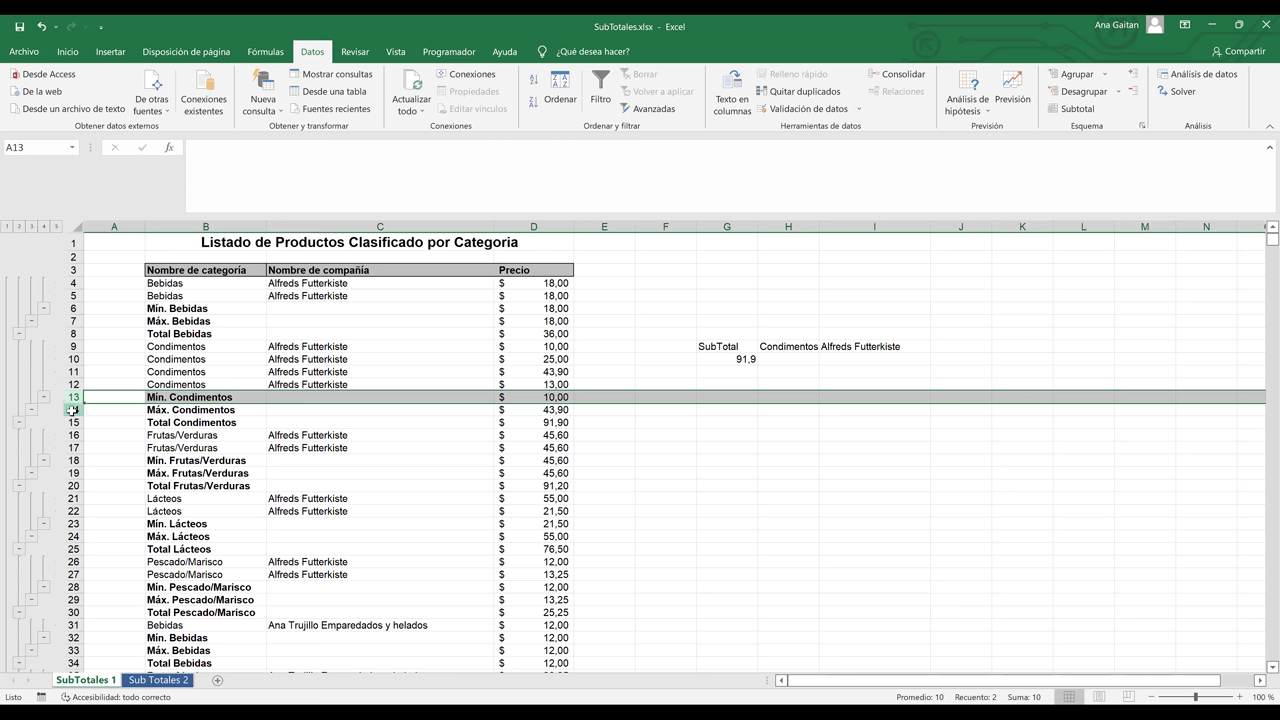
{"action": "left_click", "coordinate": [70, 410]}
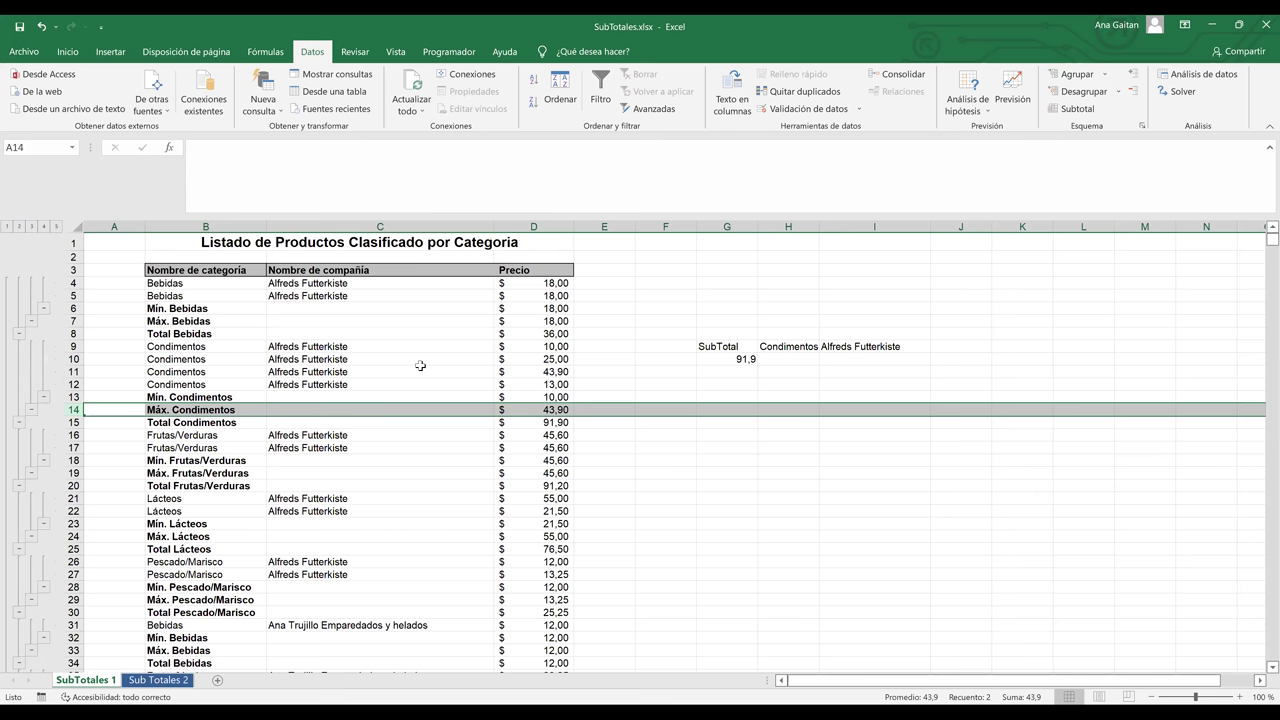
{"action": "key", "text": "Down"}
{"action": "key", "text": "shift+space"}
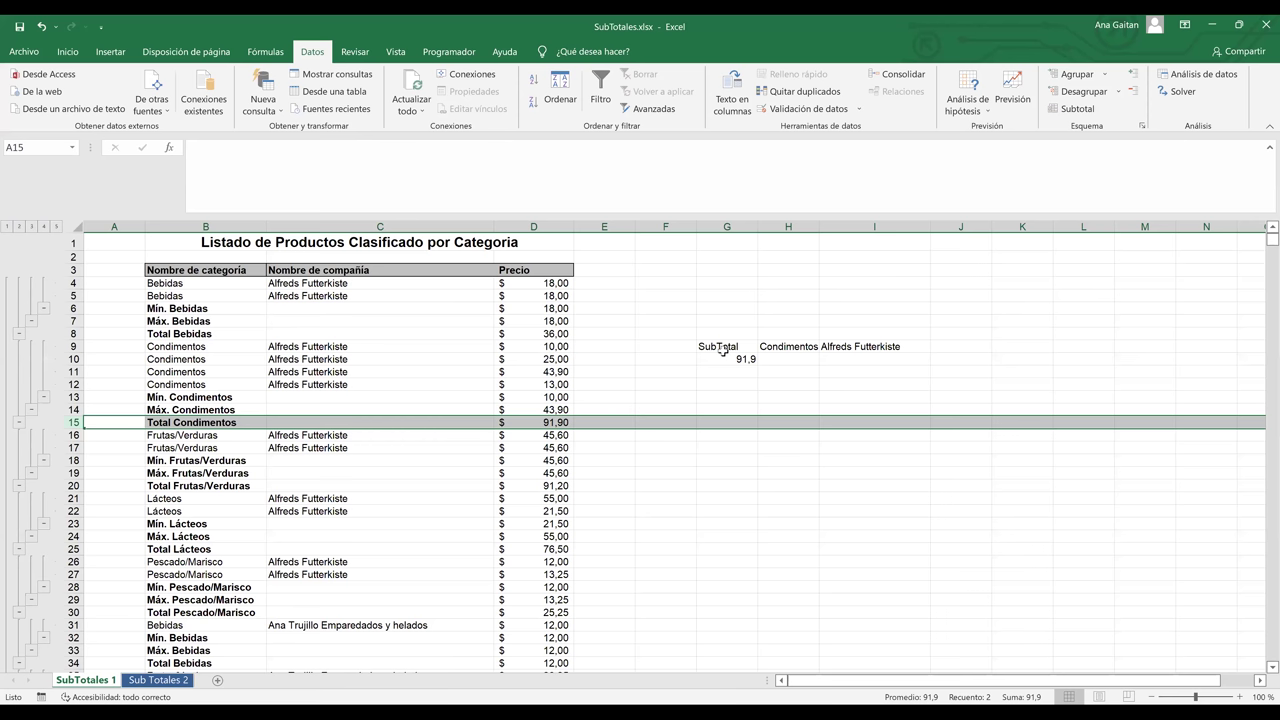
{"action": "key", "text": "ctrl+z"}
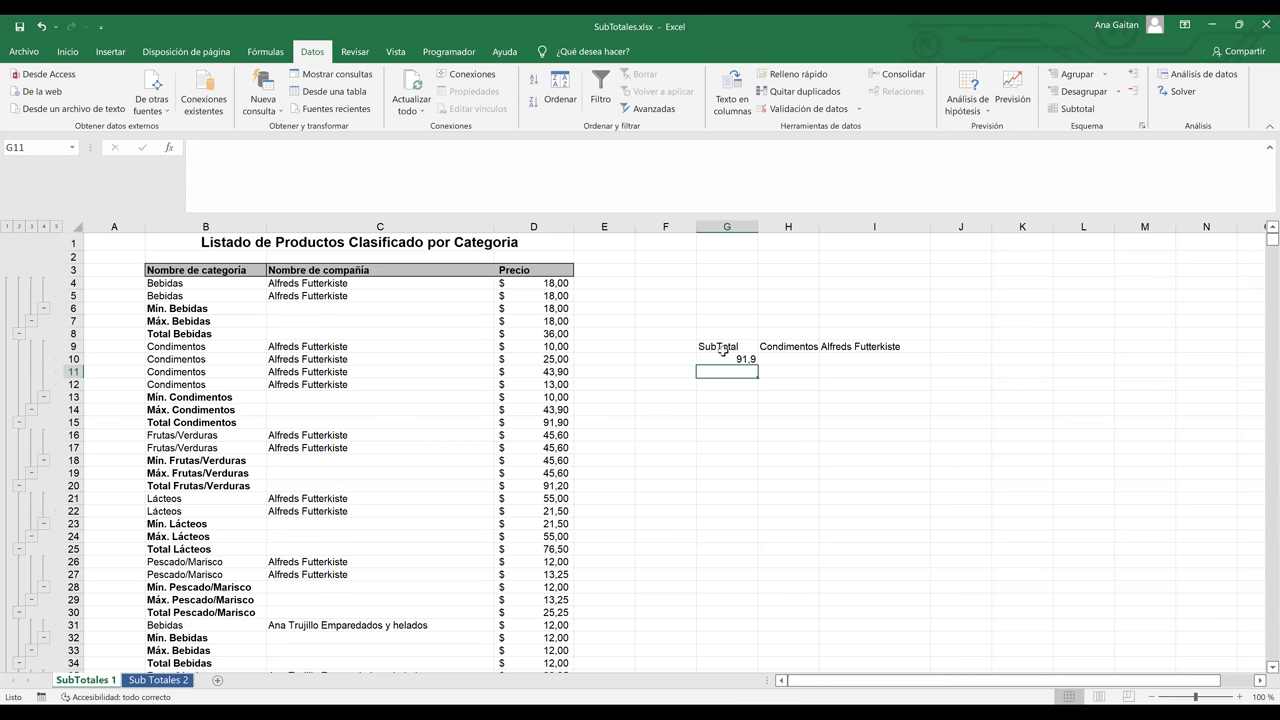
{"action": "left_click", "coordinate": [345, 324]}
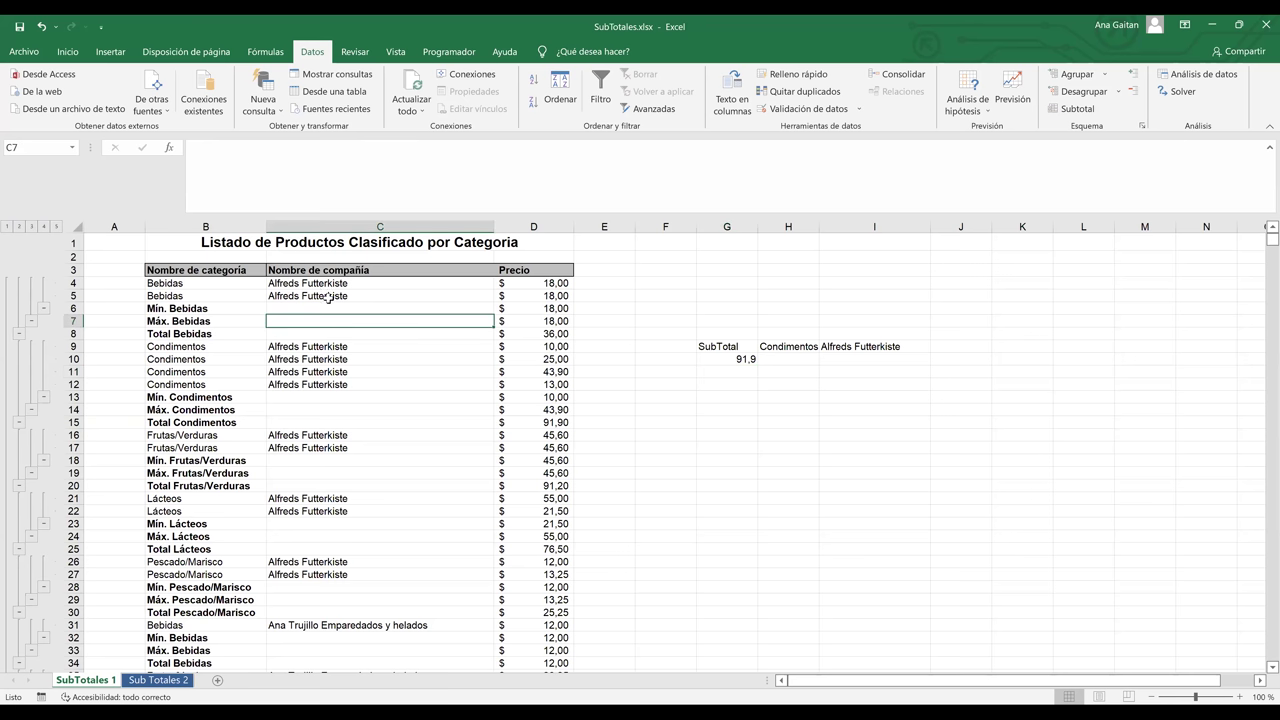
Add a Promedio subtotal of Precio for each change in Nombre de categoría, without replacing the current subtotals
{"action": "left_click", "coordinate": [327, 296]}
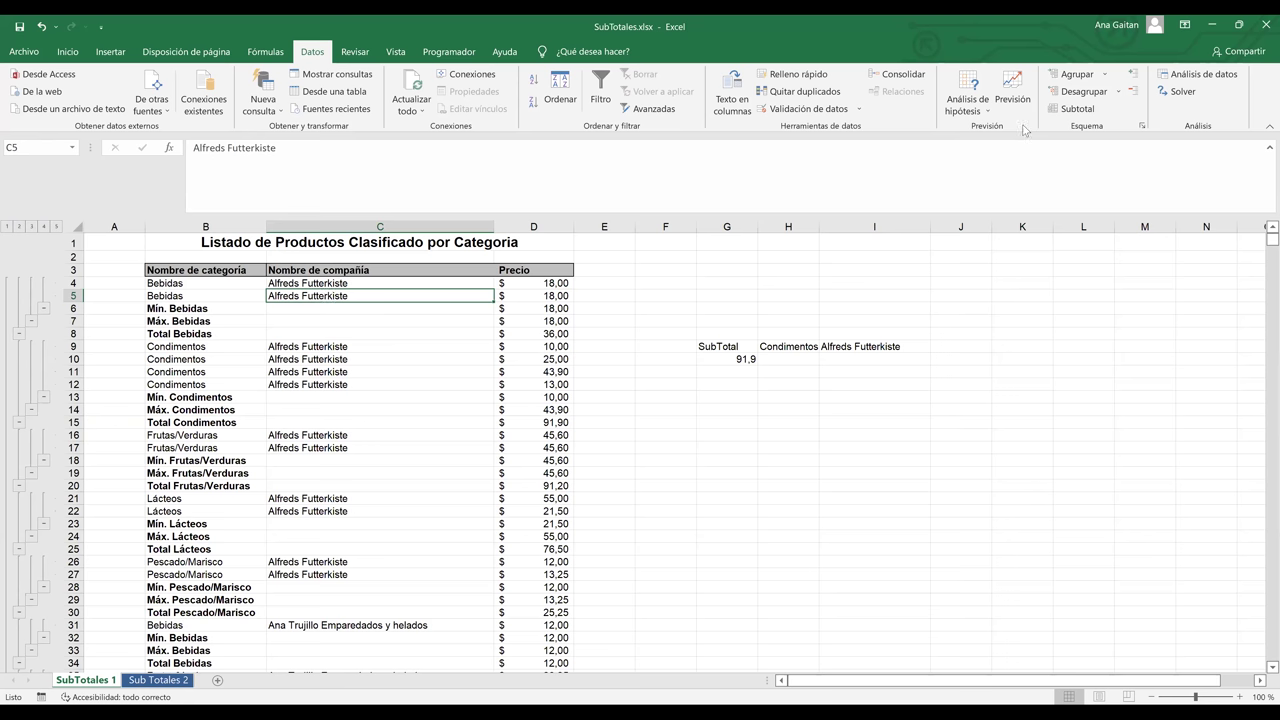
{"action": "left_click", "coordinate": [1075, 110]}
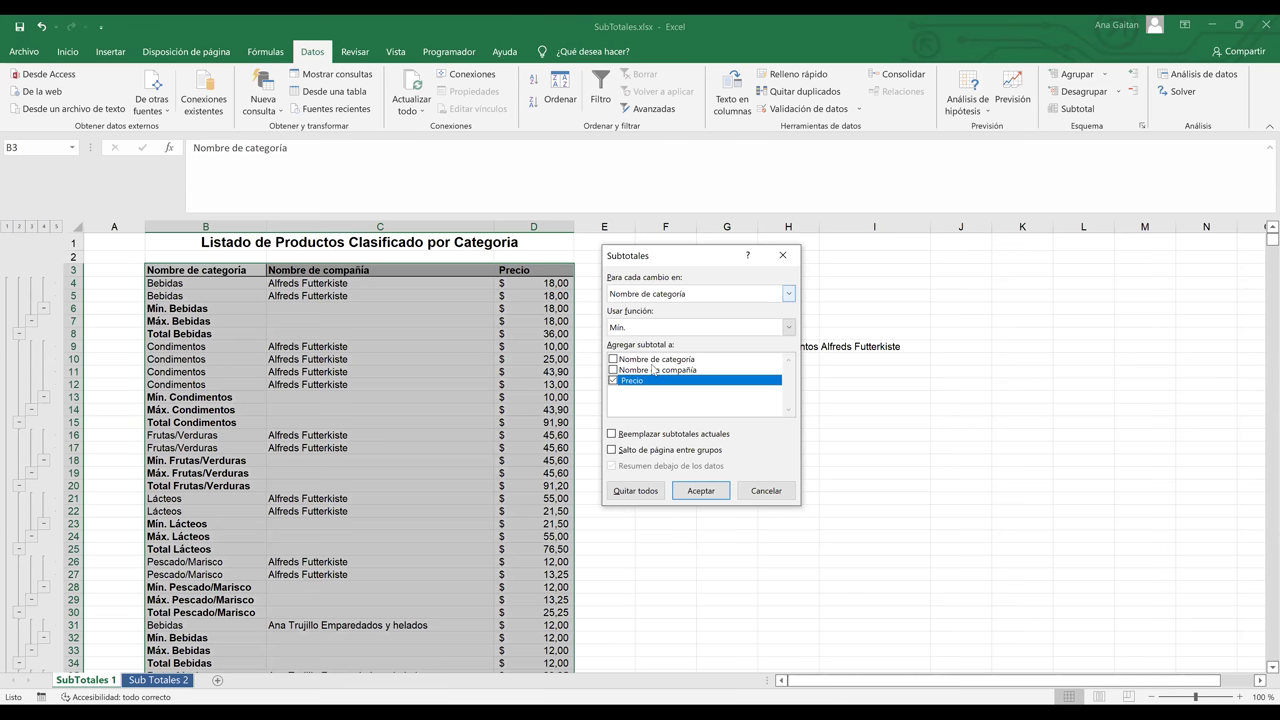
{"action": "left_click", "coordinate": [645, 328]}
{"action": "left_click", "coordinate": [650, 366]}
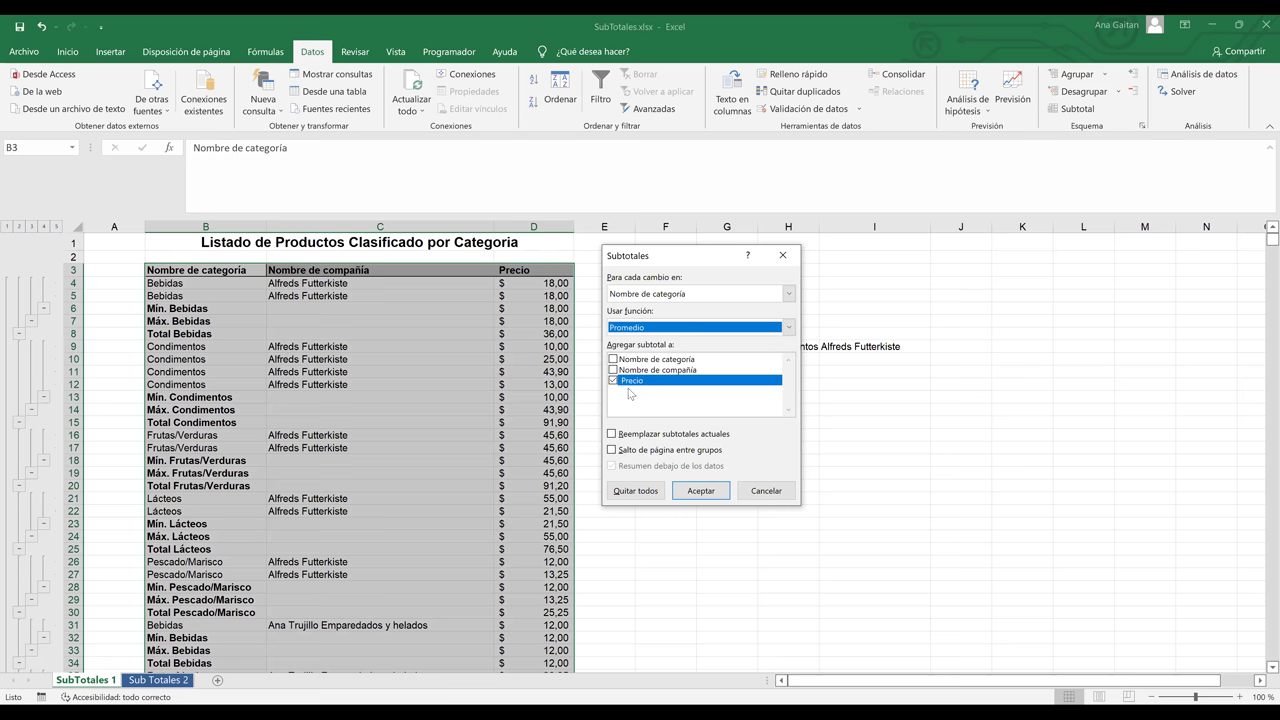
{"action": "left_click", "coordinate": [710, 492]}
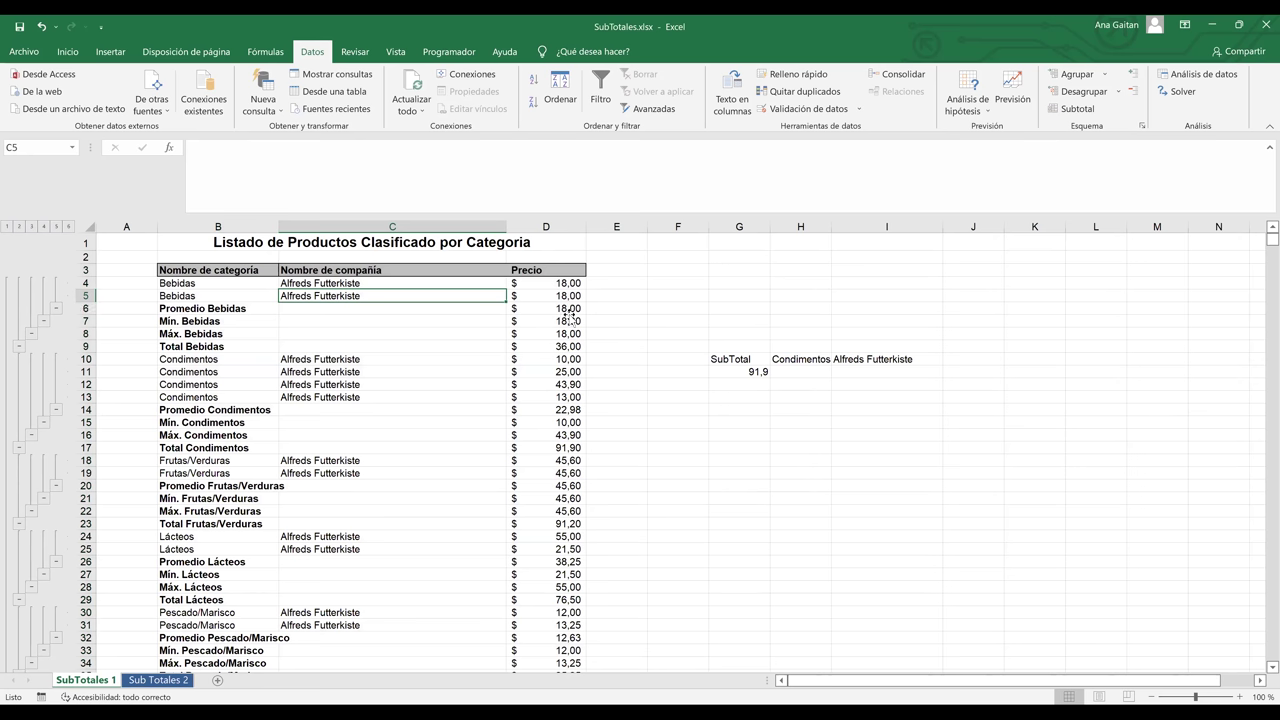
Examine the Promedio Bebidas row 6 and Promedio Condimentos row 14, including the average formula in D14
{"action": "key", "text": "Down"}
{"action": "key", "text": "shift+space"}
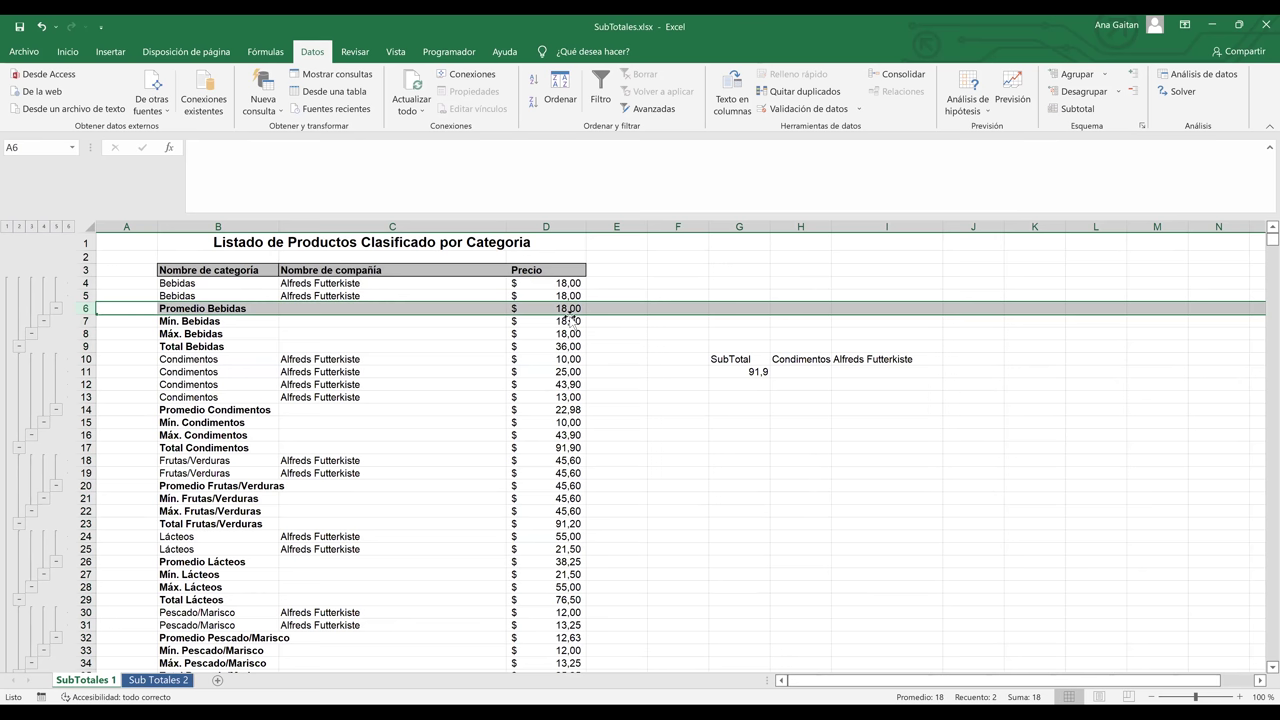
{"action": "left_click", "coordinate": [160, 397]}
{"action": "left_click", "coordinate": [85, 359]}
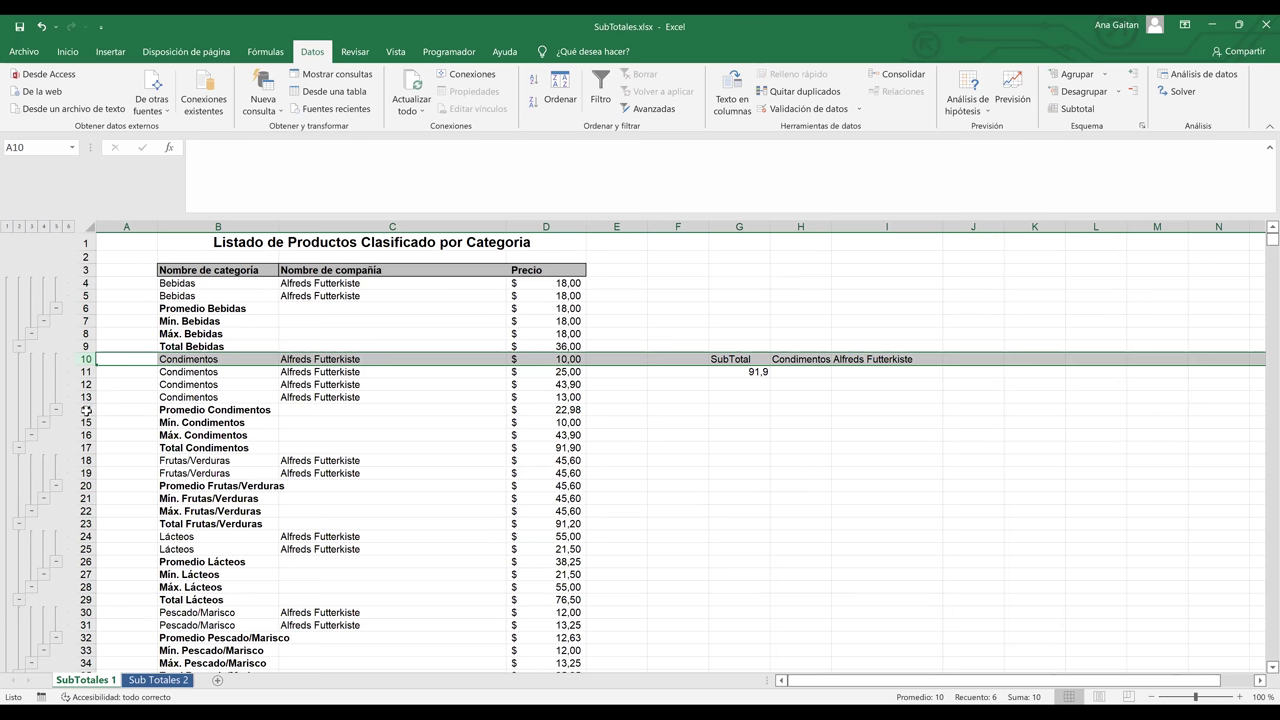
{"action": "left_click", "coordinate": [87, 410]}
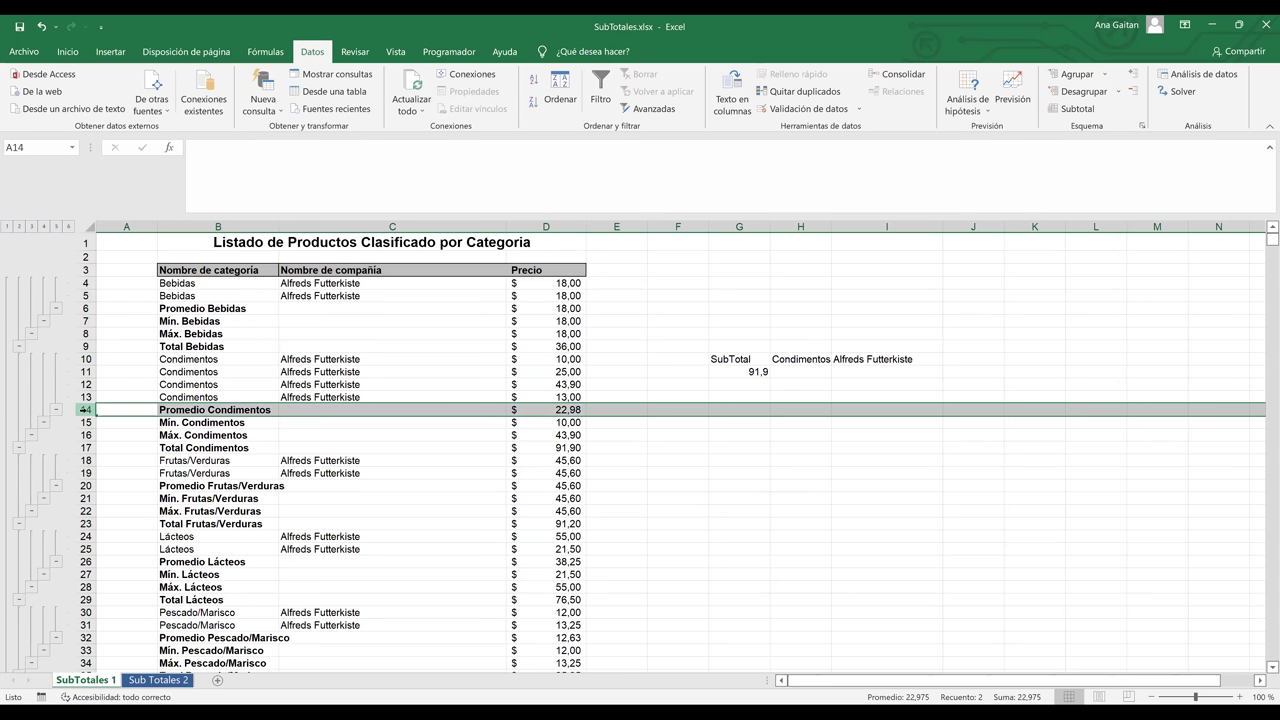
{"action": "left_click", "coordinate": [566, 415]}
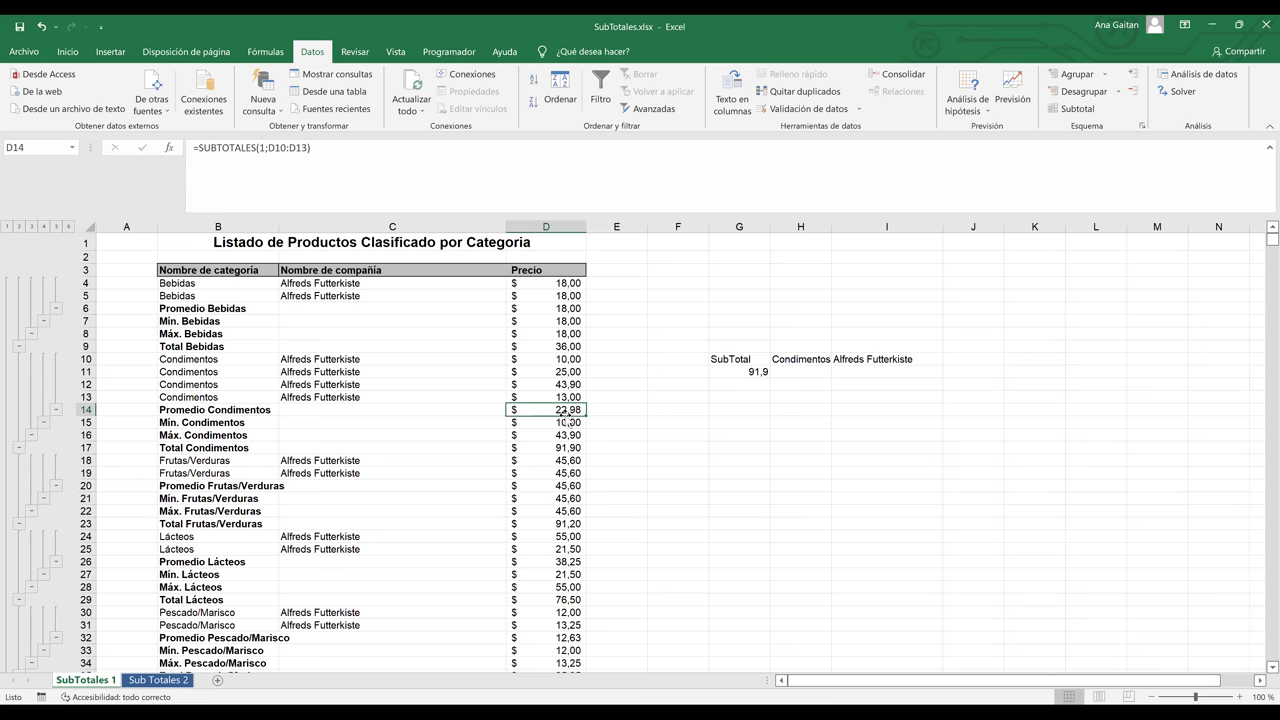
Collapse the outline to level 1, compare it with level 4, and expand it to level 6
{"action": "left_click", "coordinate": [7, 227]}
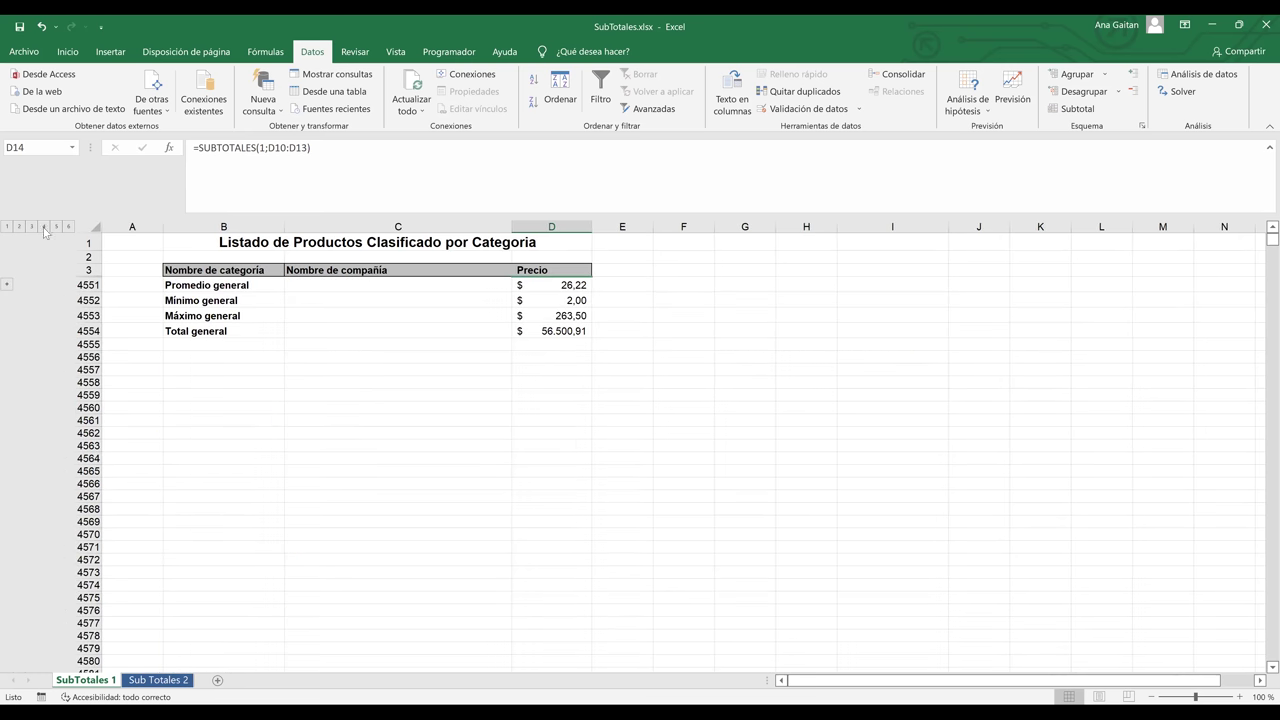
{"action": "left_click", "coordinate": [44, 228]}
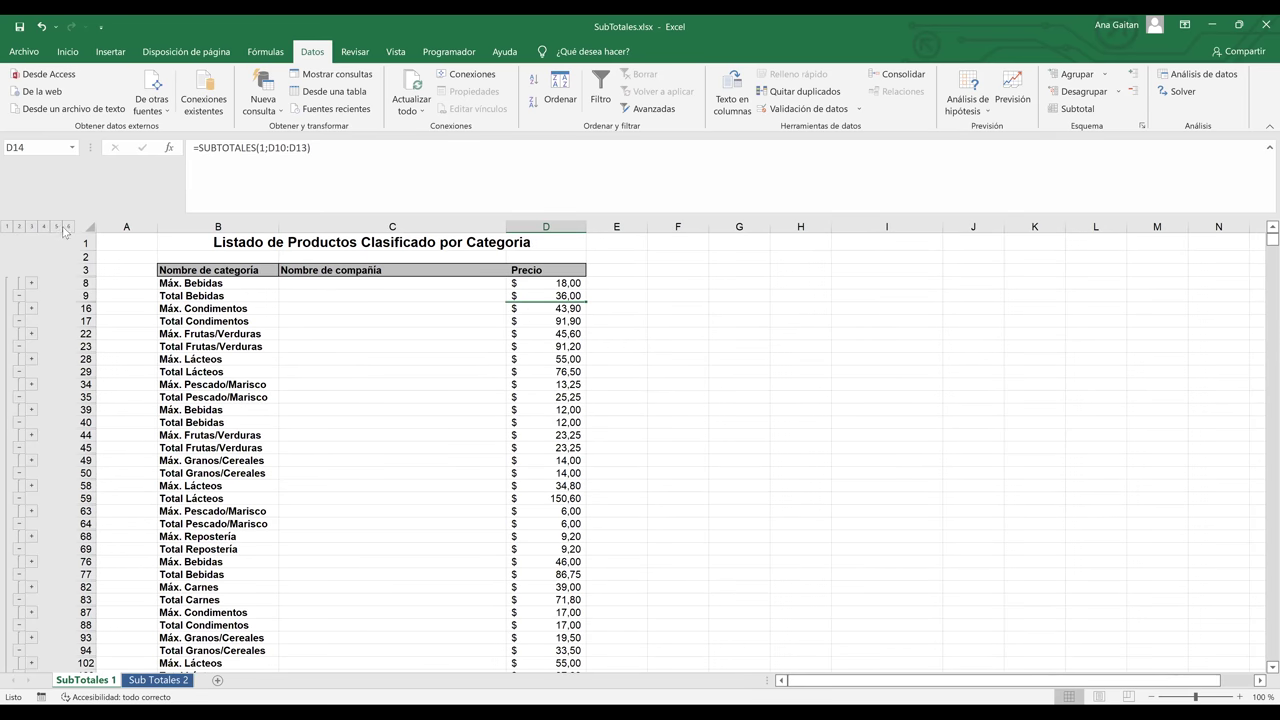
{"action": "left_click", "coordinate": [68, 227]}
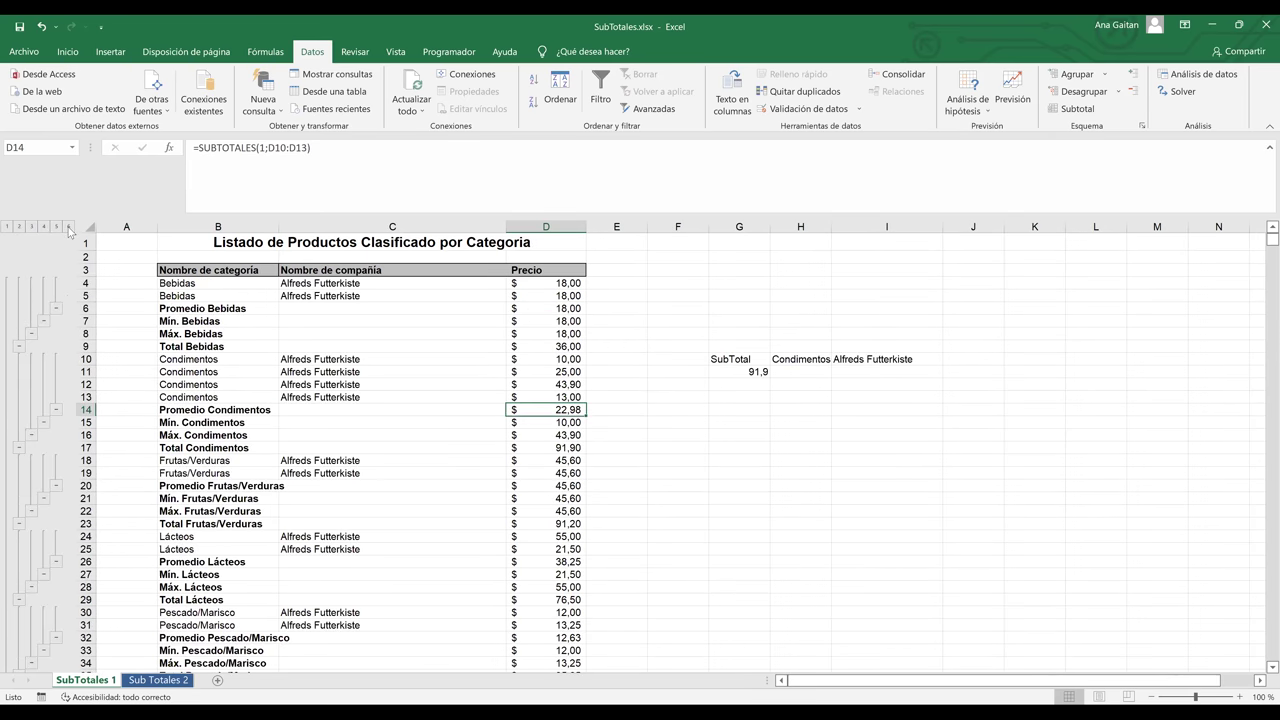
{"action": "left_click", "coordinate": [526, 357]}
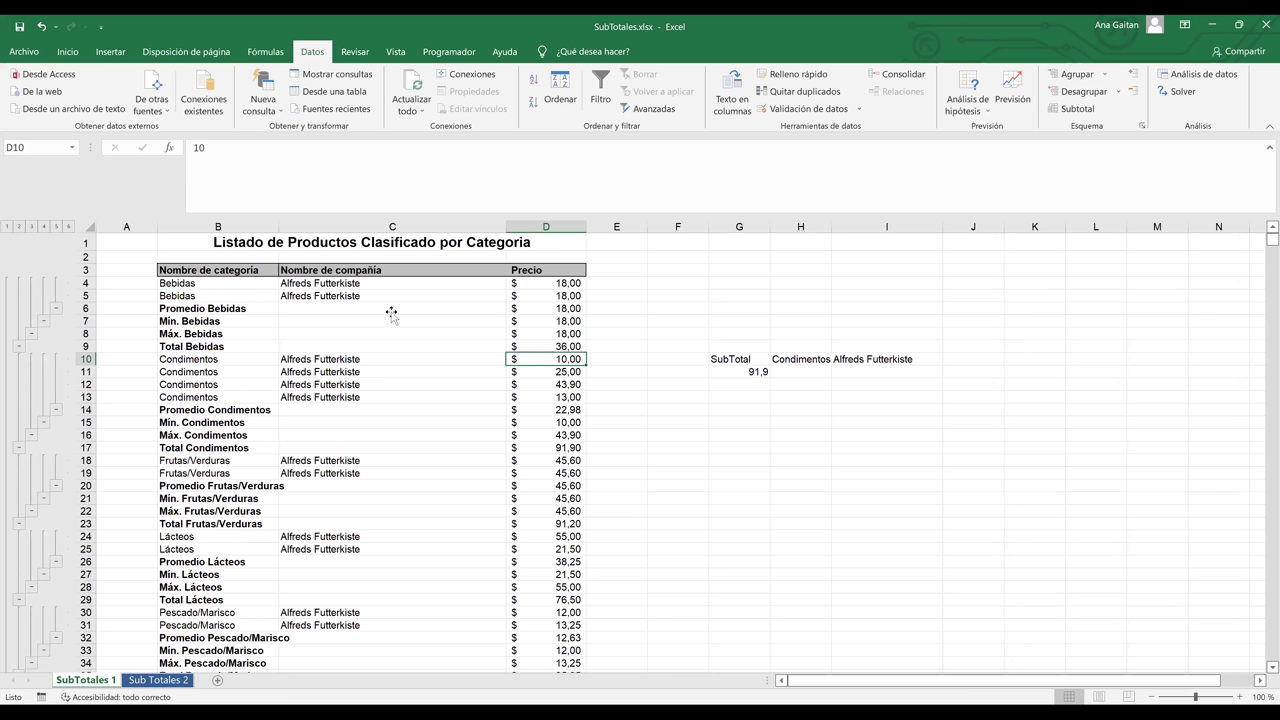
Review the Promedio, Mín., Máx. and Total Bebidas labels in rows 6 to 9
{"action": "left_click", "coordinate": [208, 299]}
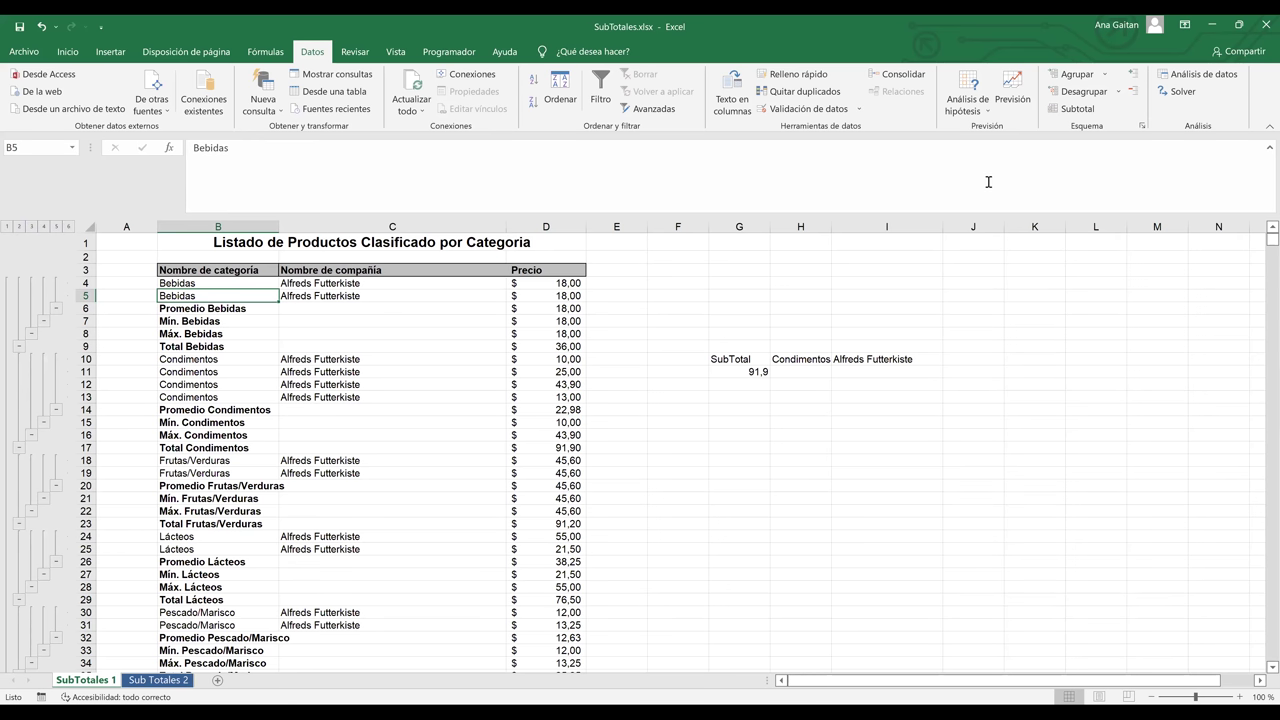
{"action": "left_click", "coordinate": [426, 330]}
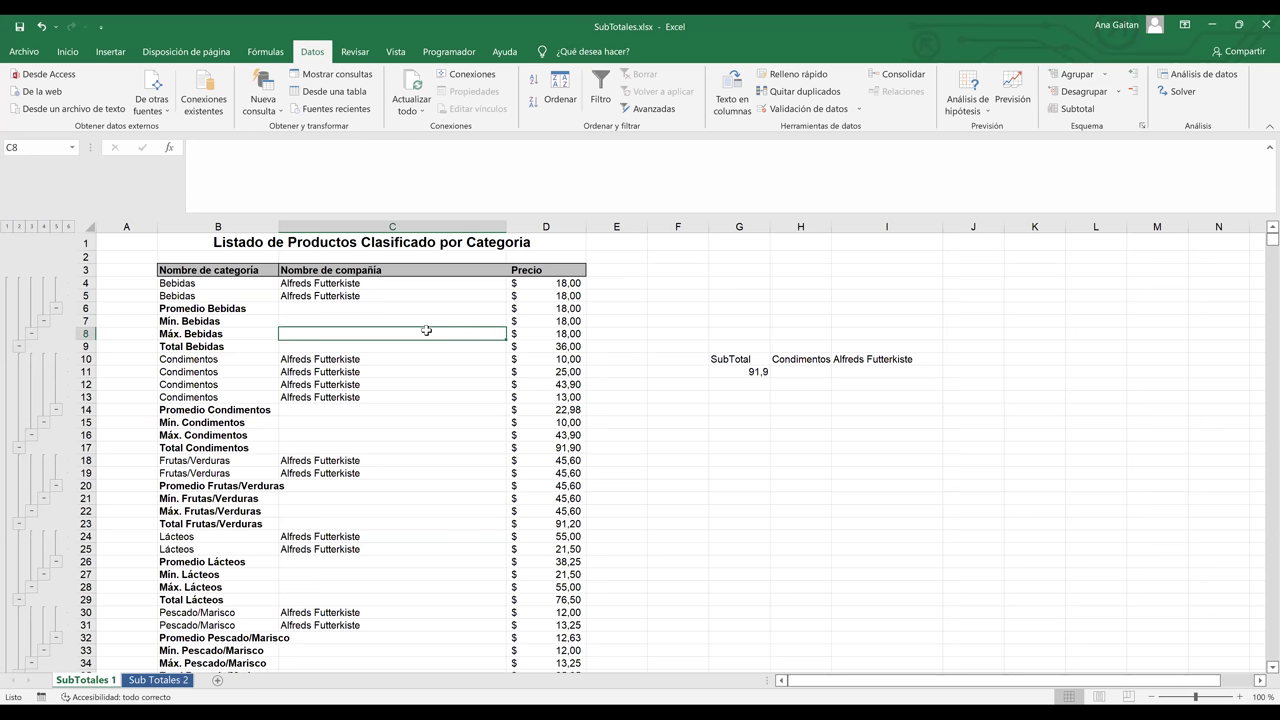
{"action": "left_click", "coordinate": [197, 307]}
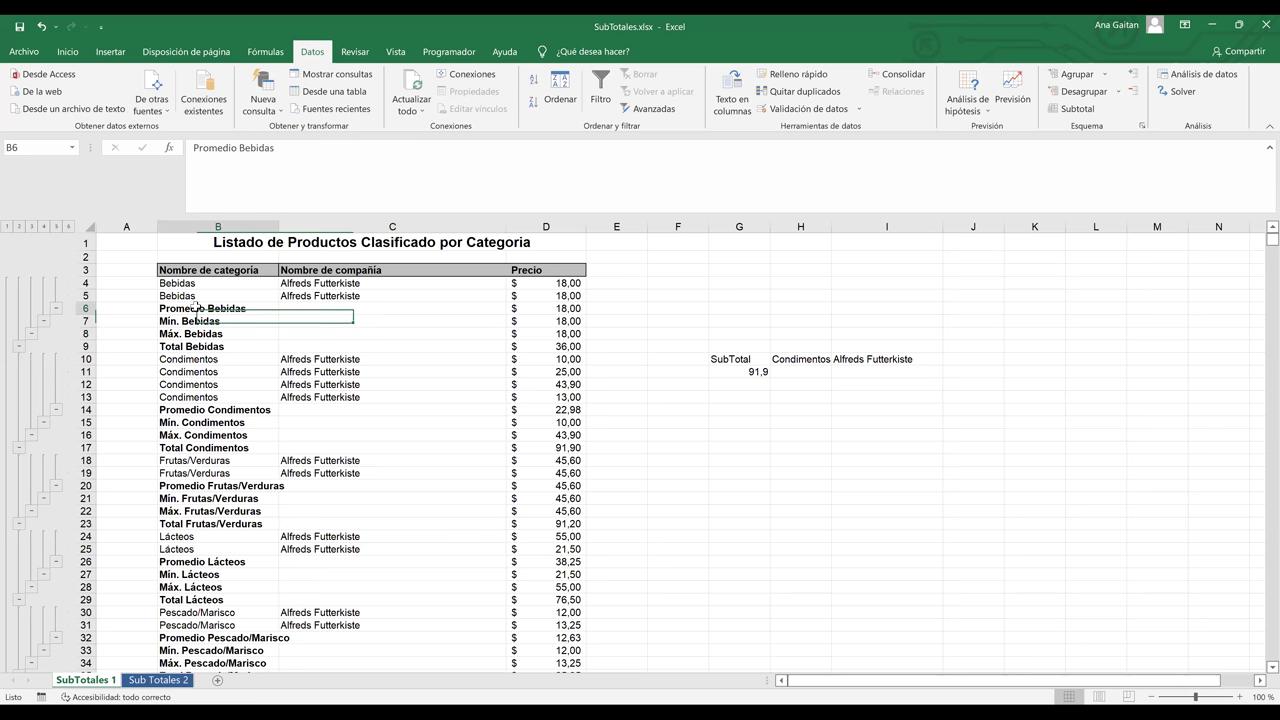
{"action": "left_click", "coordinate": [195, 322]}
{"action": "left_click", "coordinate": [197, 333]}
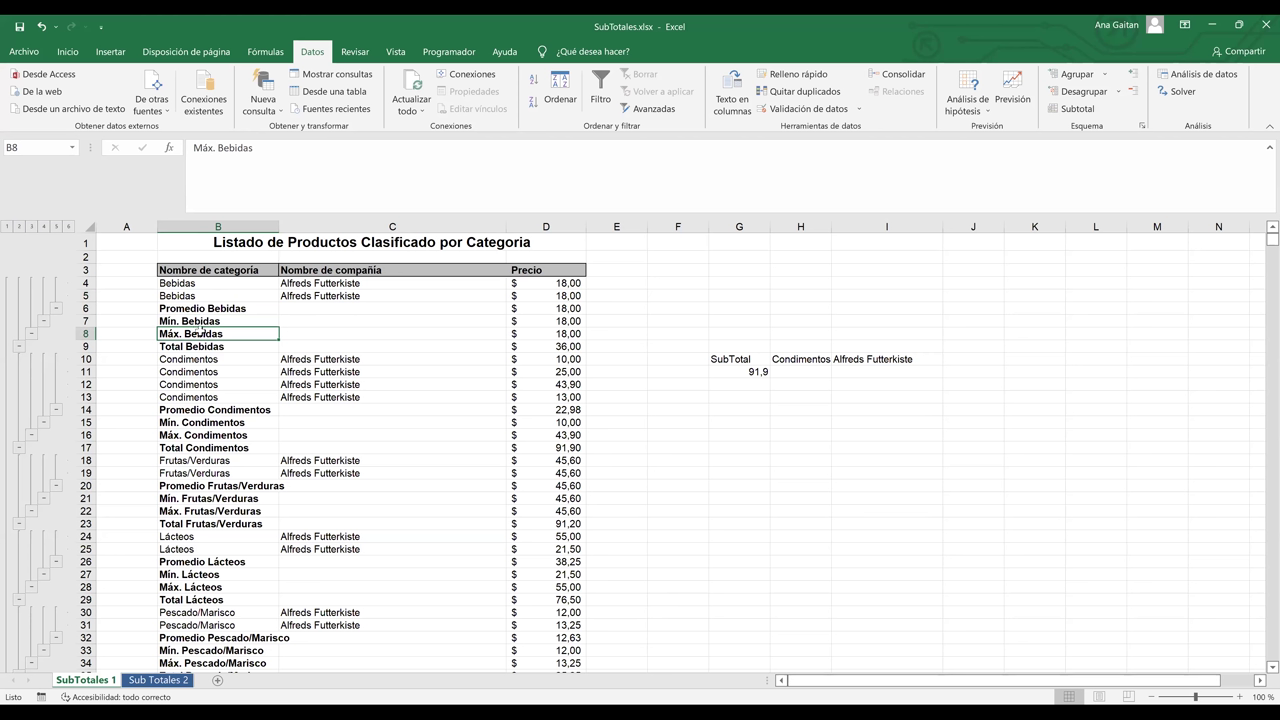
{"action": "left_click", "coordinate": [197, 354]}
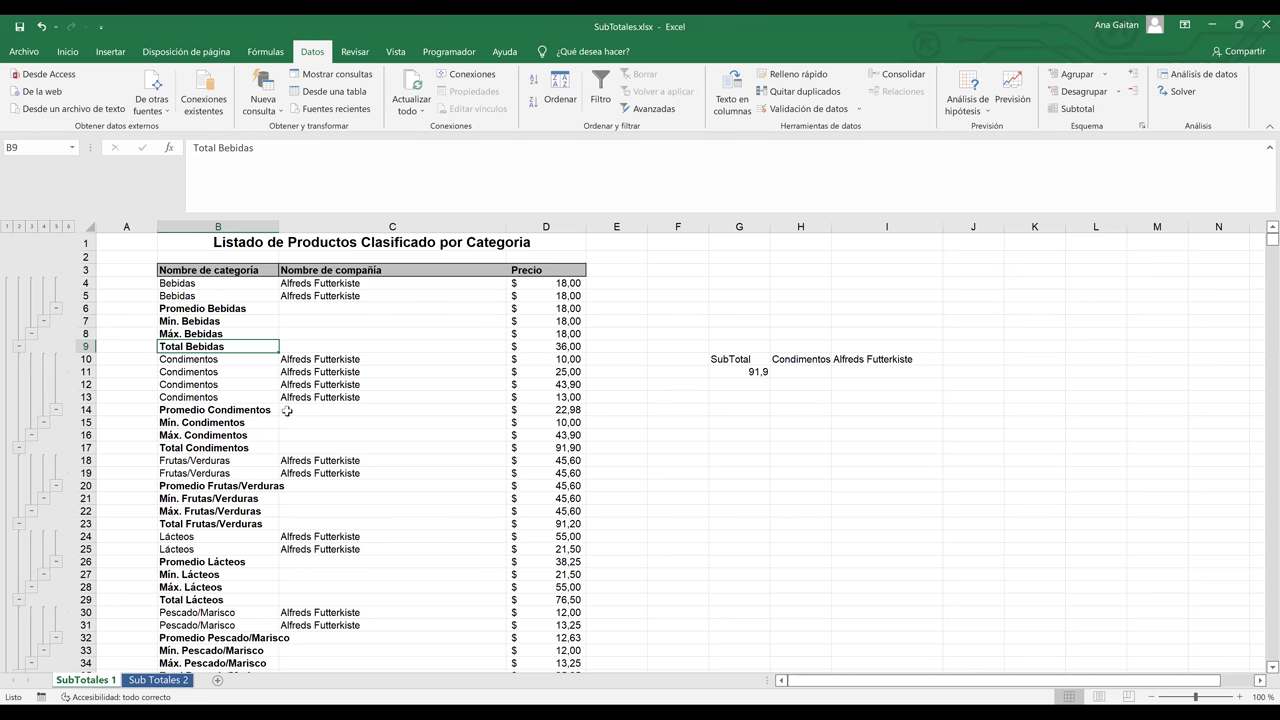
Look over the Bebidas and Condimentos groups and the Subtotales settings, closing the settings without applying anything
{"action": "left_click", "coordinate": [287, 410]}
{"action": "left_click", "coordinate": [331, 374]}
{"action": "left_click", "coordinate": [188, 323]}
{"action": "left_click", "coordinate": [177, 296]}
{"action": "left_click", "coordinate": [178, 328]}
{"action": "left_click", "coordinate": [188, 360]}
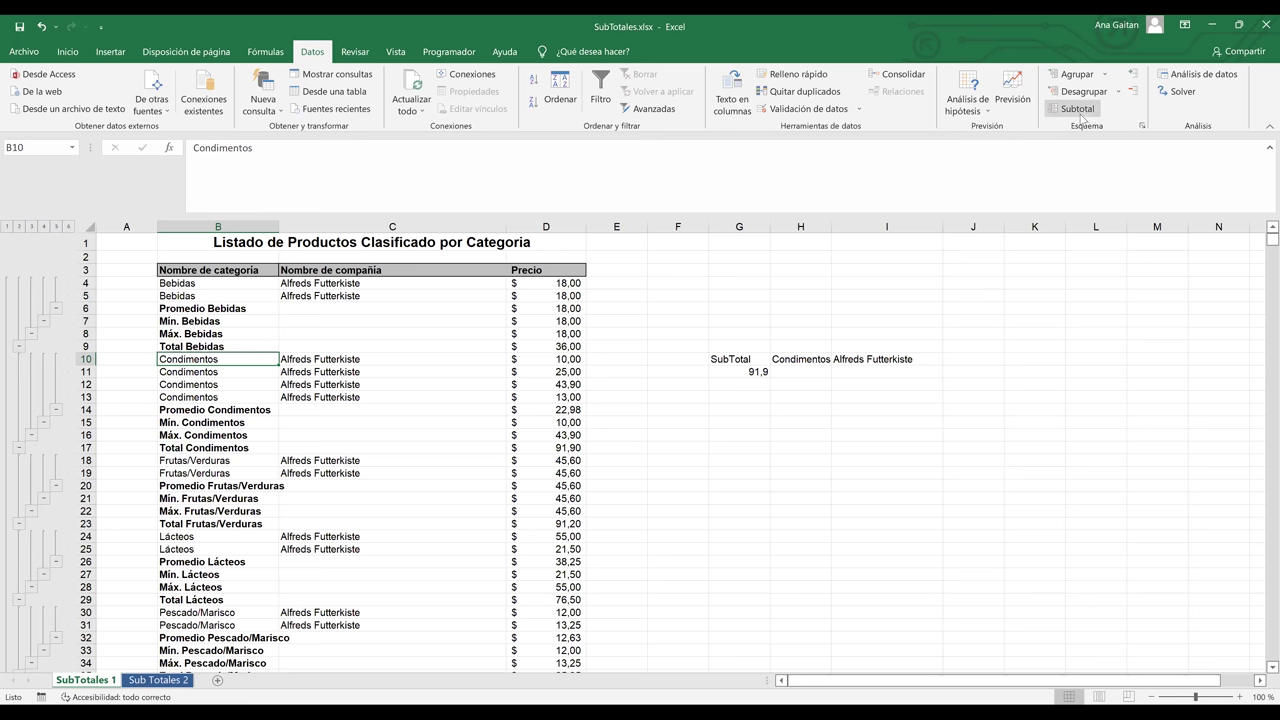
{"action": "left_click", "coordinate": [1080, 110]}
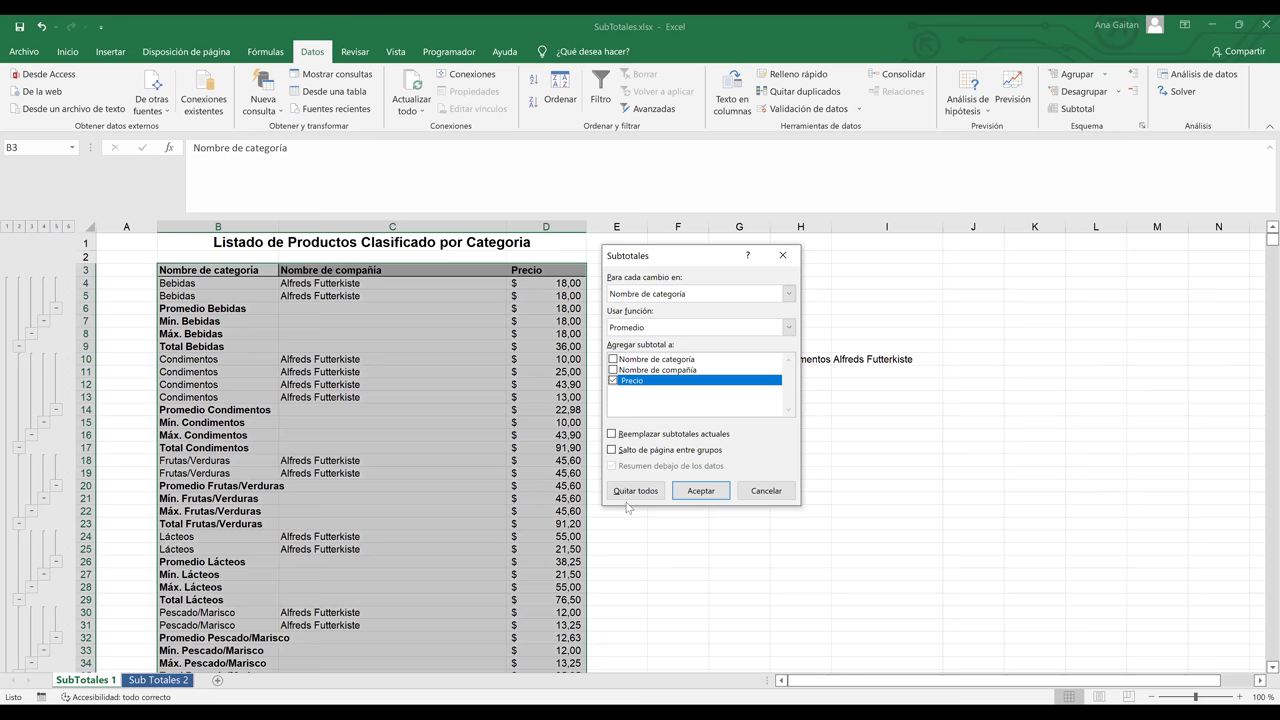
{"action": "left_click", "coordinate": [762, 491]}
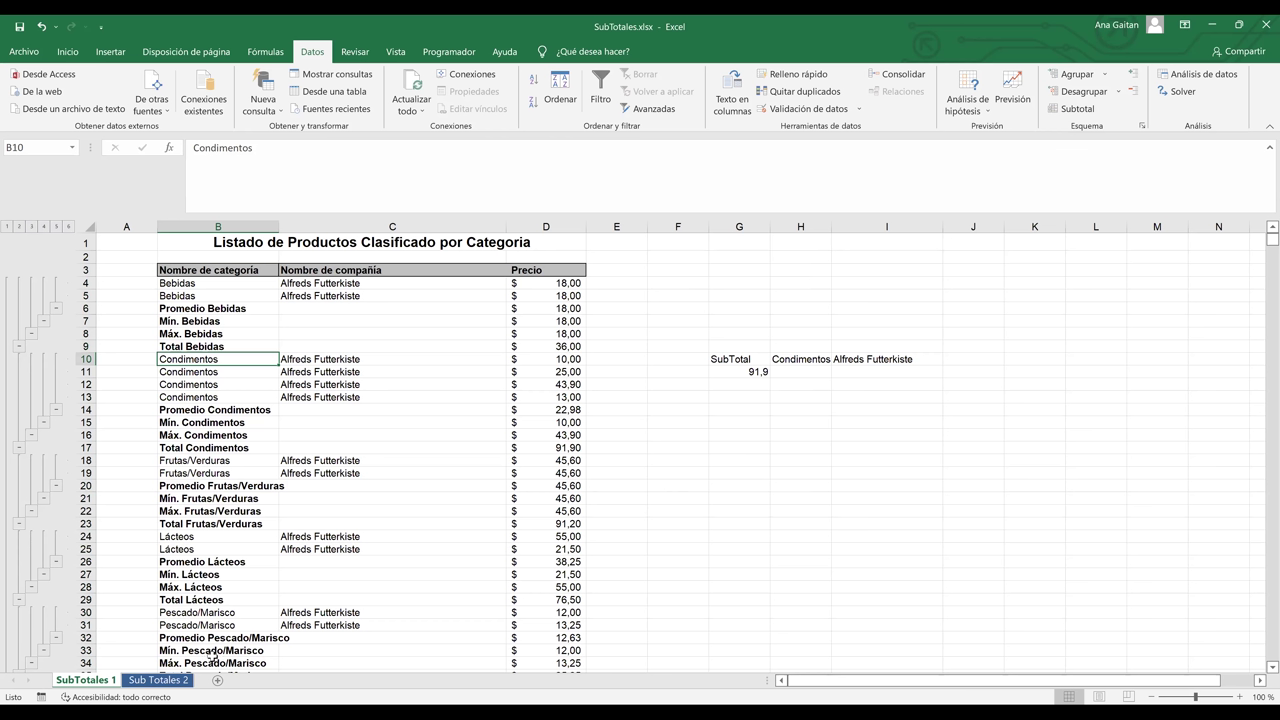
Switch to the Sub Totales 2 sheet and go to the start of its employee table
{"action": "left_click", "coordinate": [158, 680]}
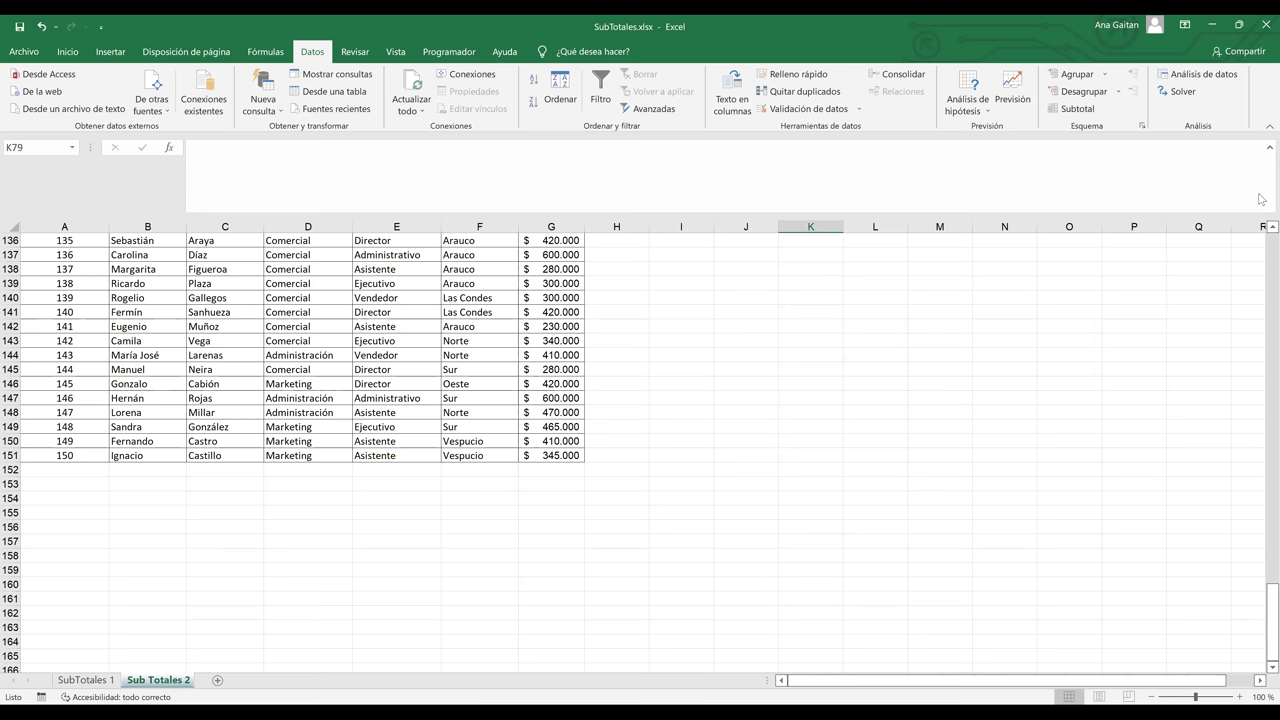
{"action": "left_click", "coordinate": [551, 498]}
{"action": "scroll", "coordinate": [168, 370], "scroll_direction": "up", "scroll_amount": 20}
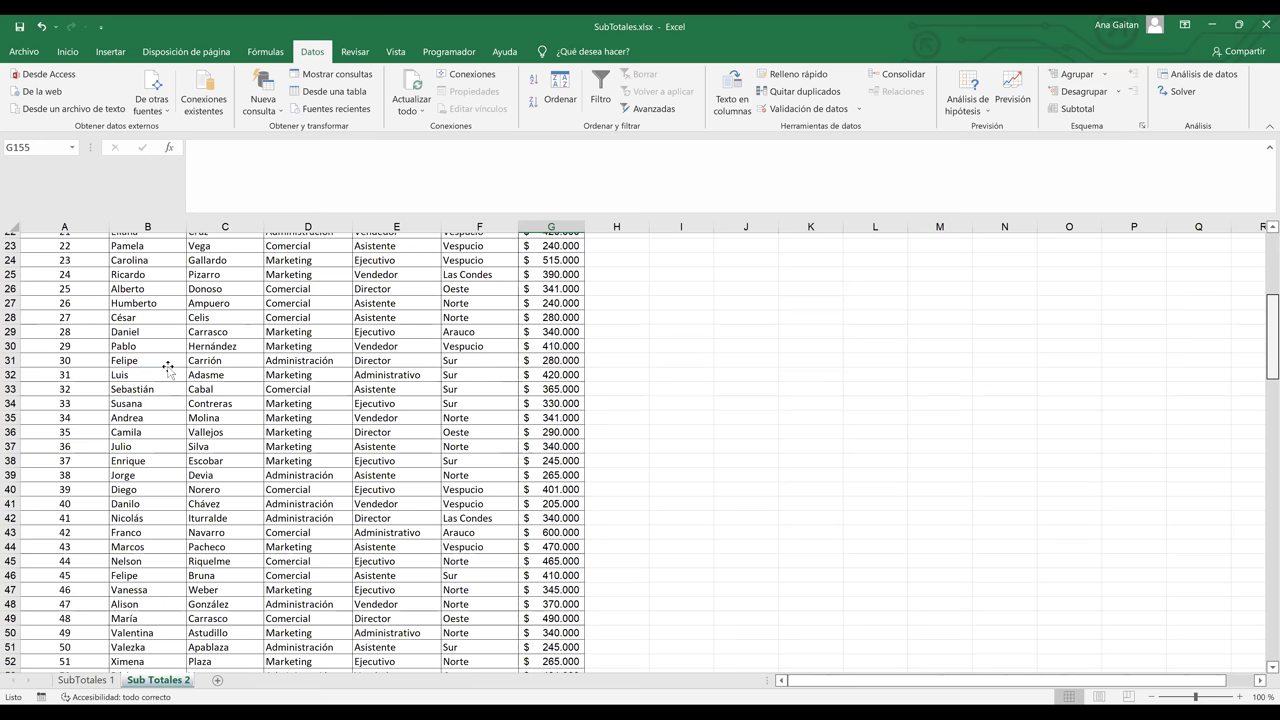
{"action": "scroll", "coordinate": [168, 368], "scroll_direction": "up", "scroll_amount": 7}
{"action": "left_click", "coordinate": [168, 366]}
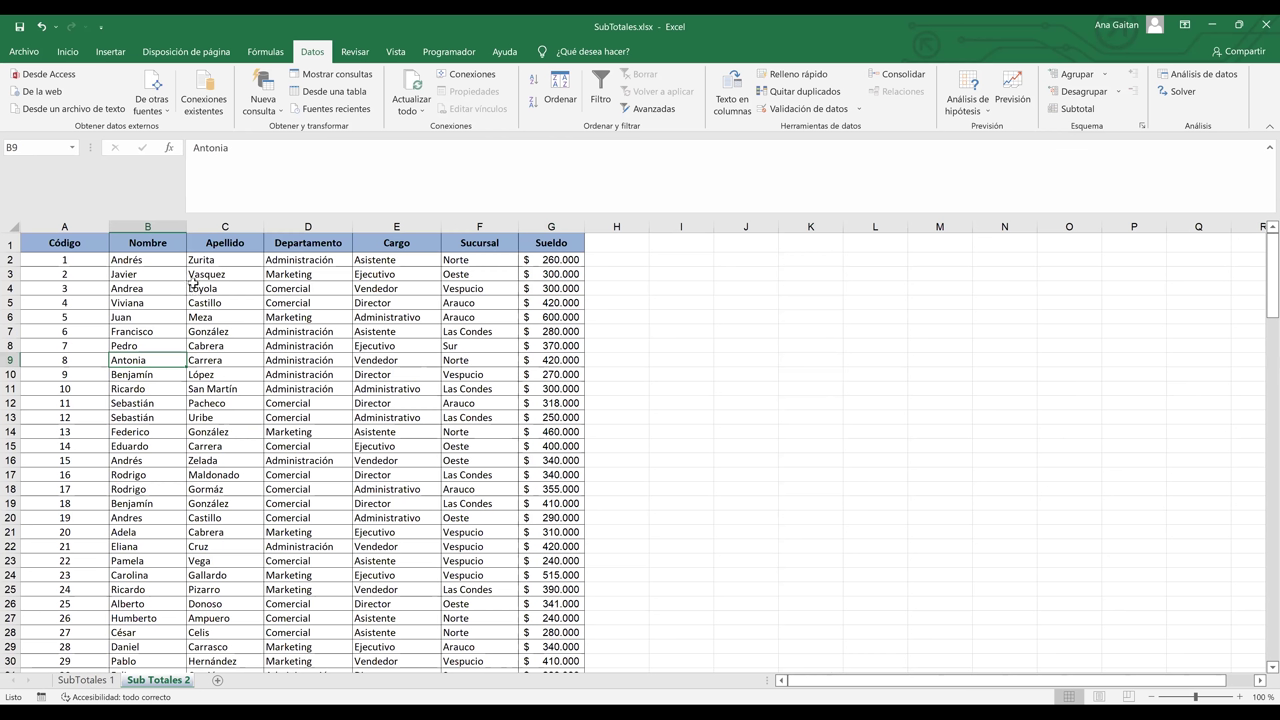
Compare the SubTotales 1 sheet with Sub Totales 2 and examine the Cargo and Sucursal columns of the employee table
{"action": "key", "text": "ctrl+Page_Up"}
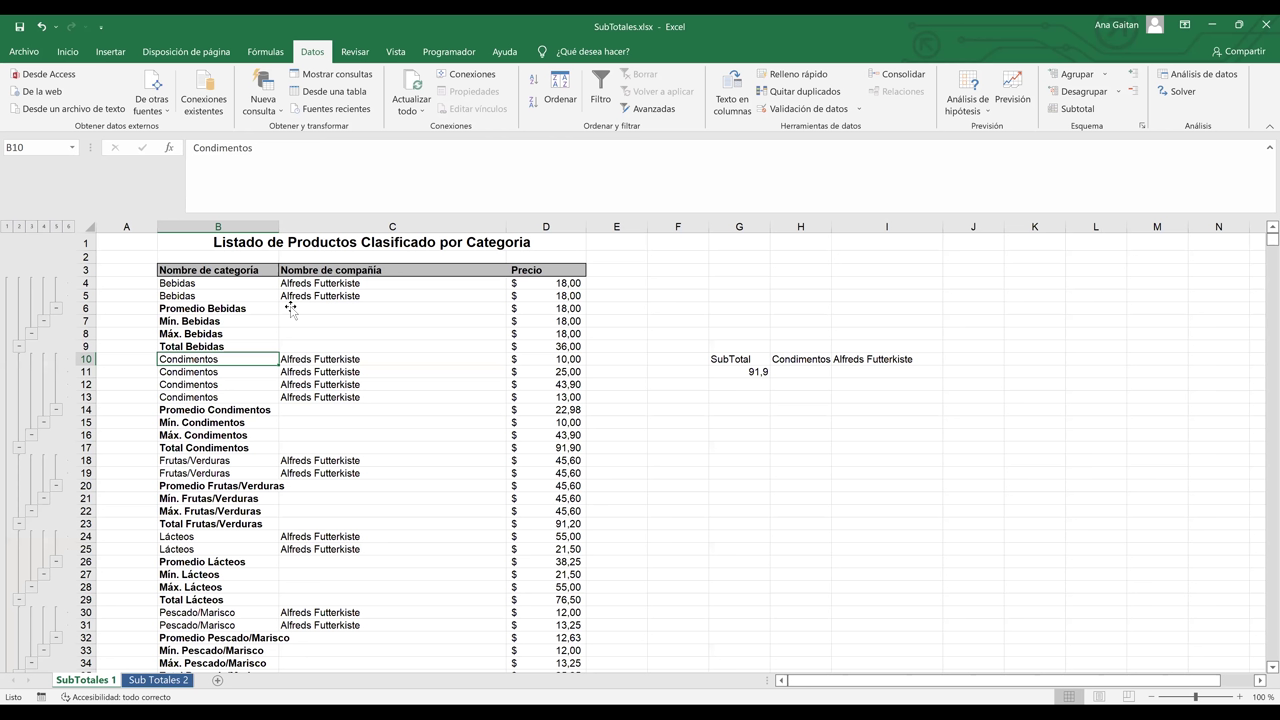
{"action": "key", "text": "ctrl+Page_Down"}
{"action": "left_click", "coordinate": [366, 276]}
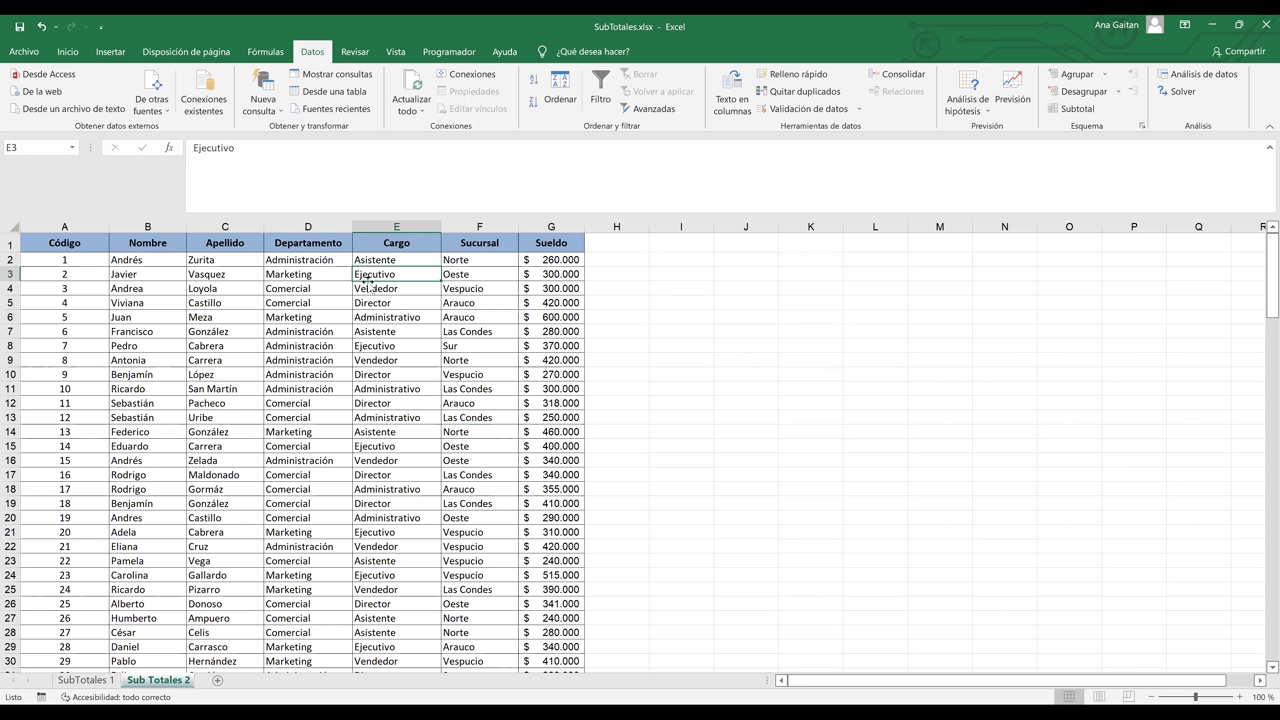
{"action": "key", "text": "Down"}
{"action": "key", "text": "Down"}
{"action": "left_click", "coordinate": [474, 278]}
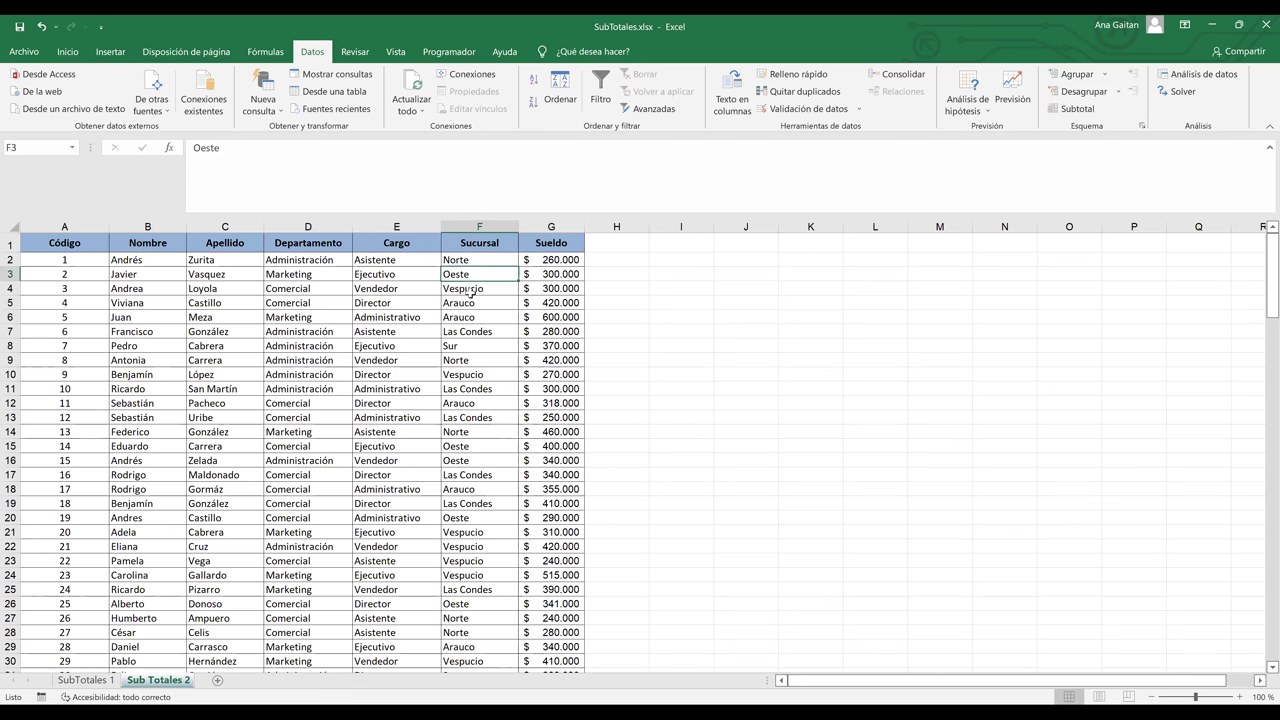
Examine the Nombre and Apellido entries down the employee table
{"action": "left_click", "coordinate": [144, 275]}
{"action": "left_click", "coordinate": [147, 317]}
{"action": "left_click", "coordinate": [140, 360]}
{"action": "left_click", "coordinate": [130, 446]}
{"action": "left_click", "coordinate": [122, 505]}
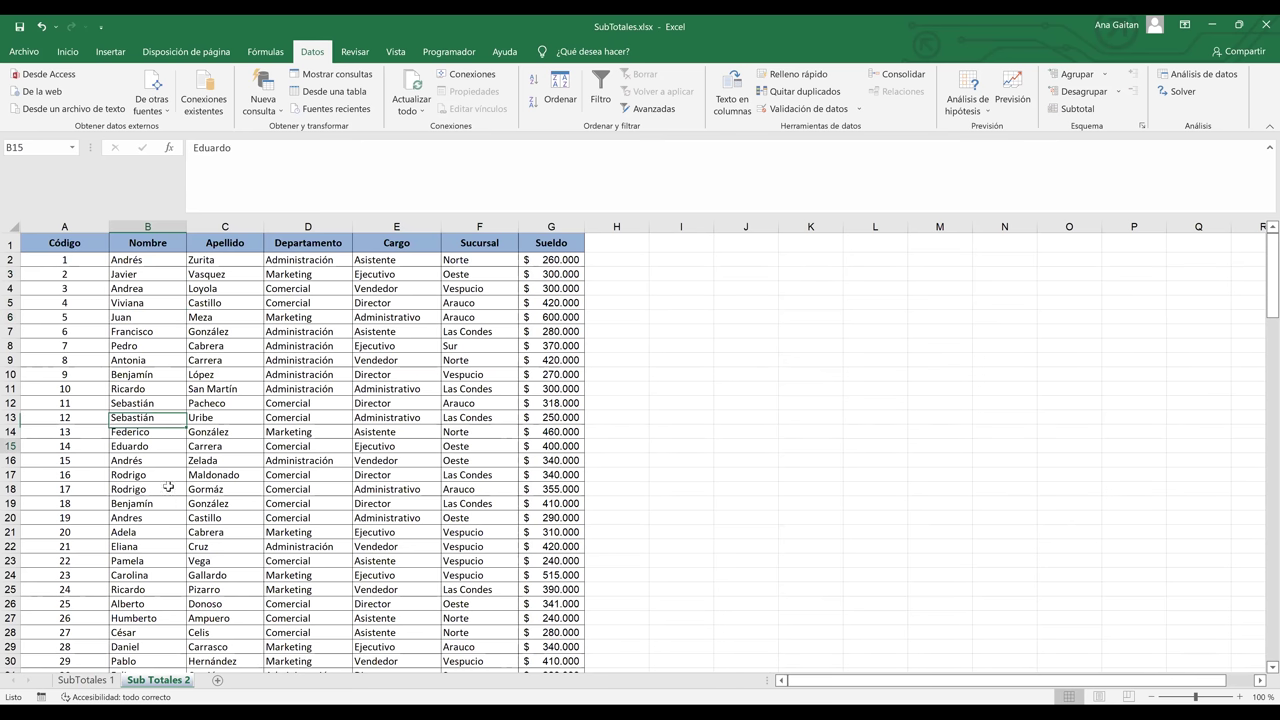
{"action": "left_click", "coordinate": [243, 420]}
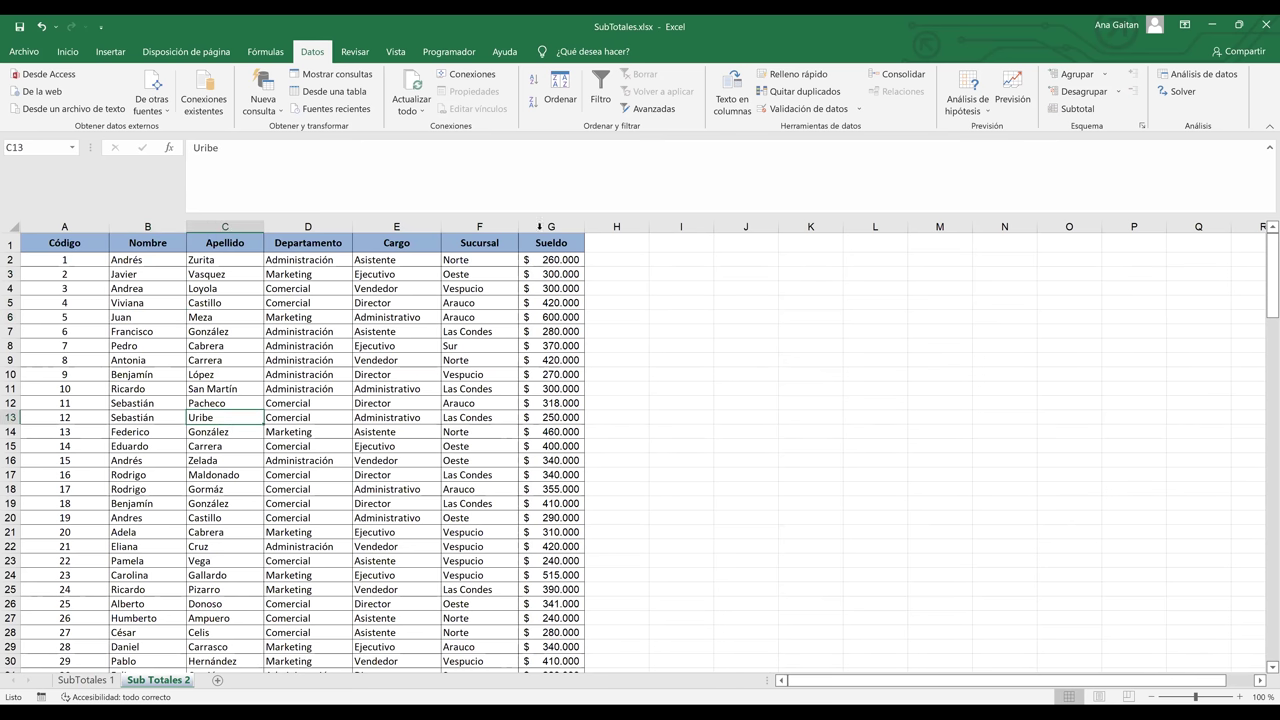
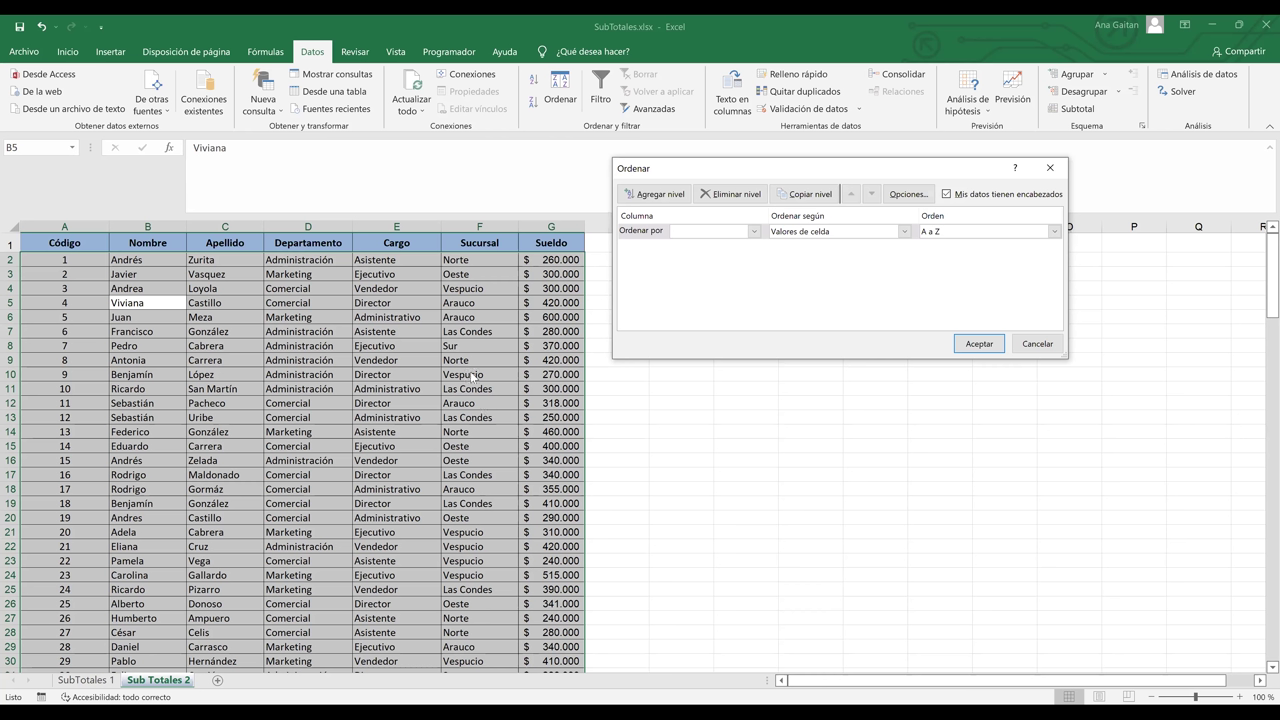
Set the employee table's sort to Departamento first and Cargo second, both by cell values from A to Z
{"action": "left_click", "coordinate": [705, 231]}
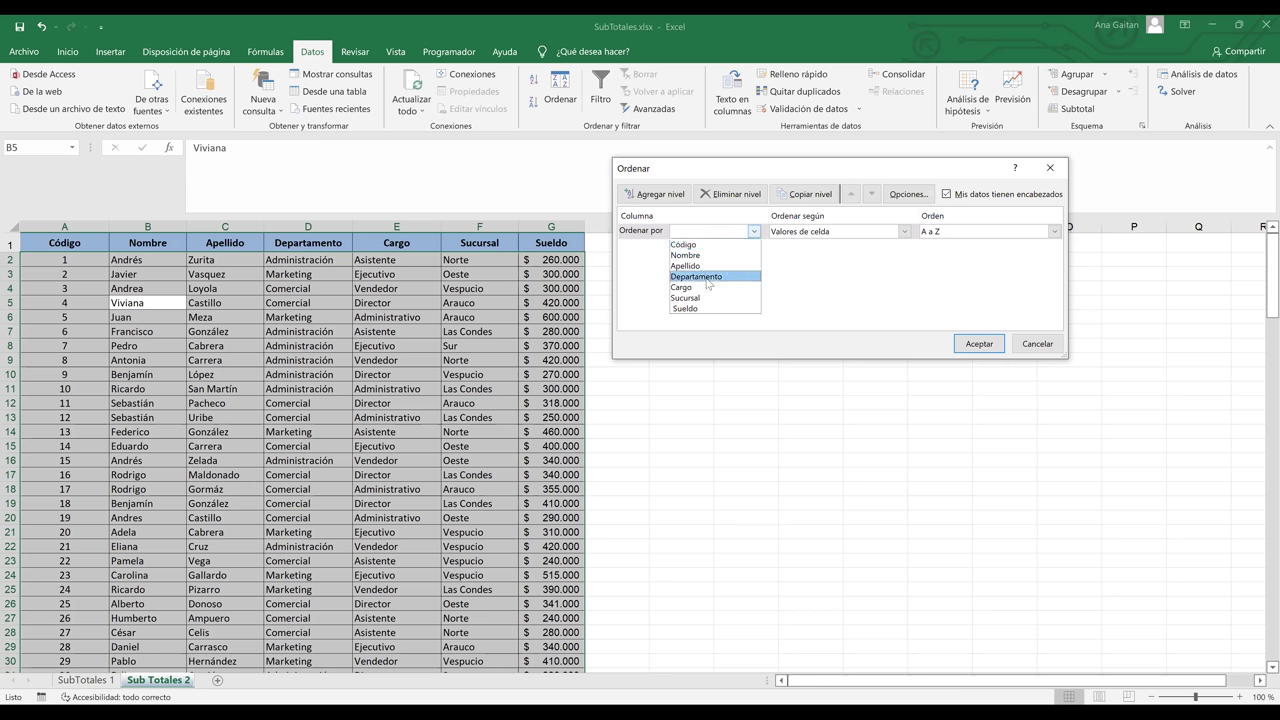
{"action": "left_click", "coordinate": [707, 278]}
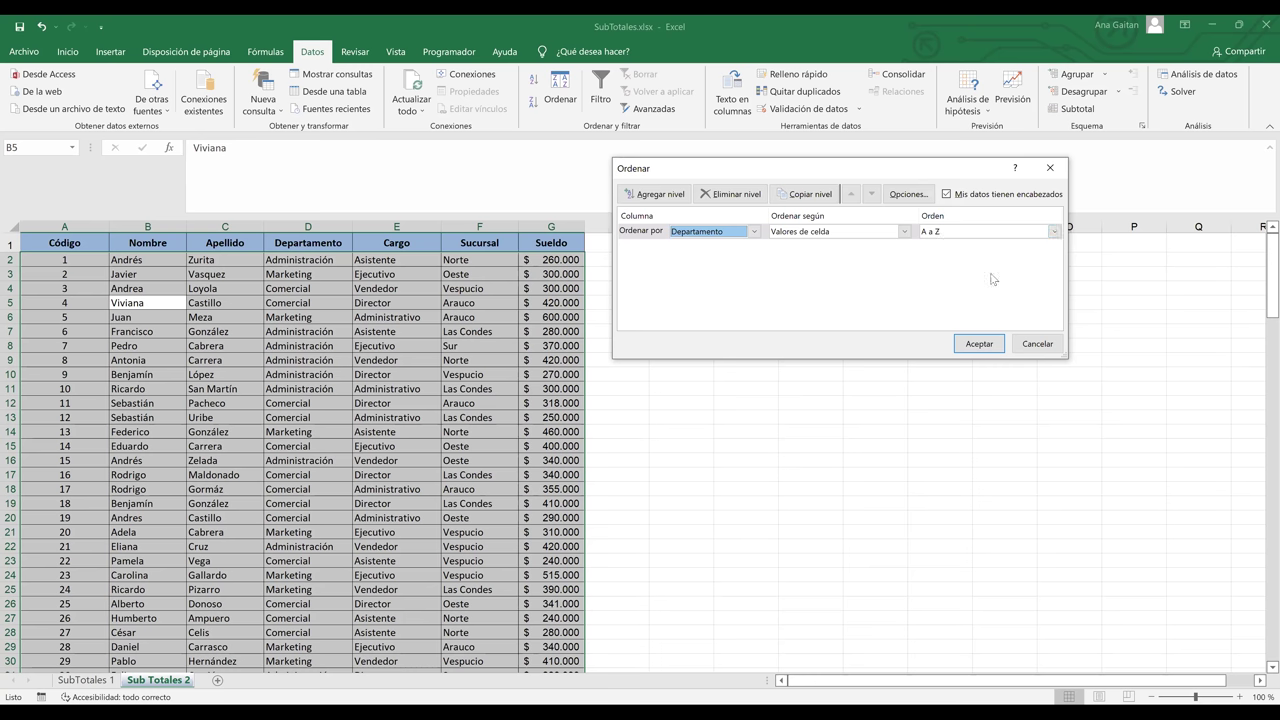
{"action": "left_click", "coordinate": [661, 195]}
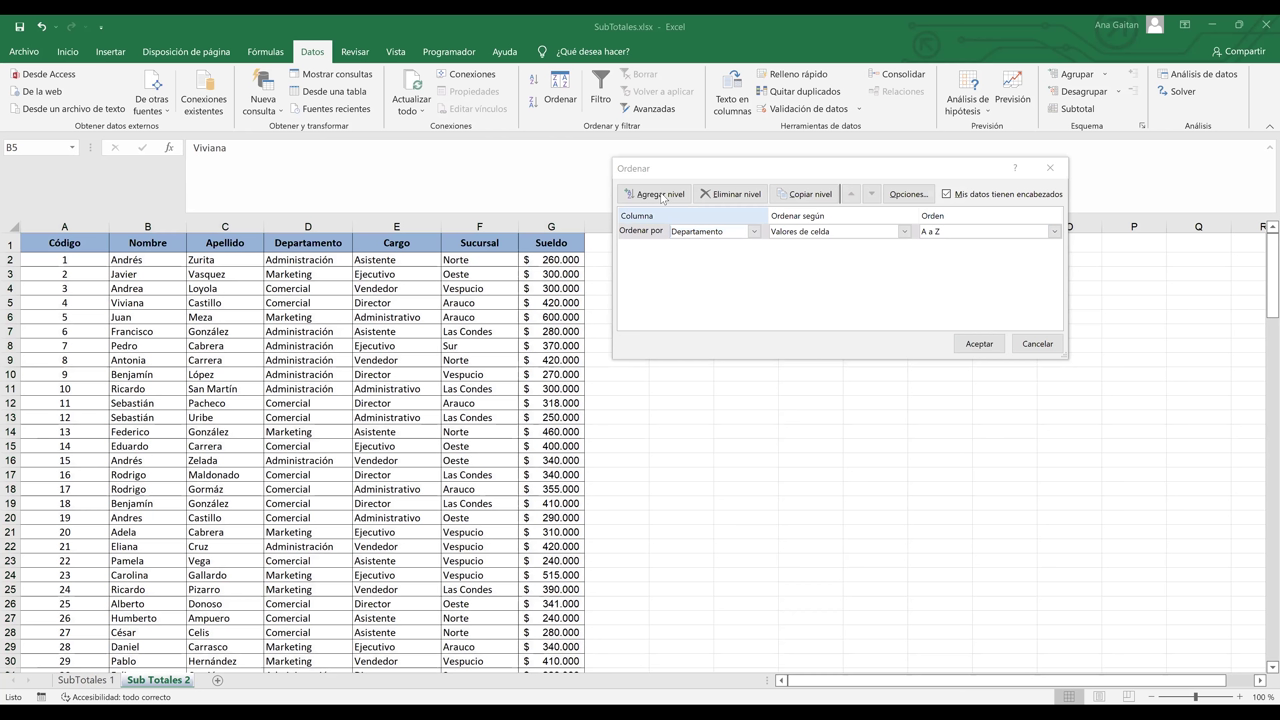
{"action": "left_click", "coordinate": [661, 195]}
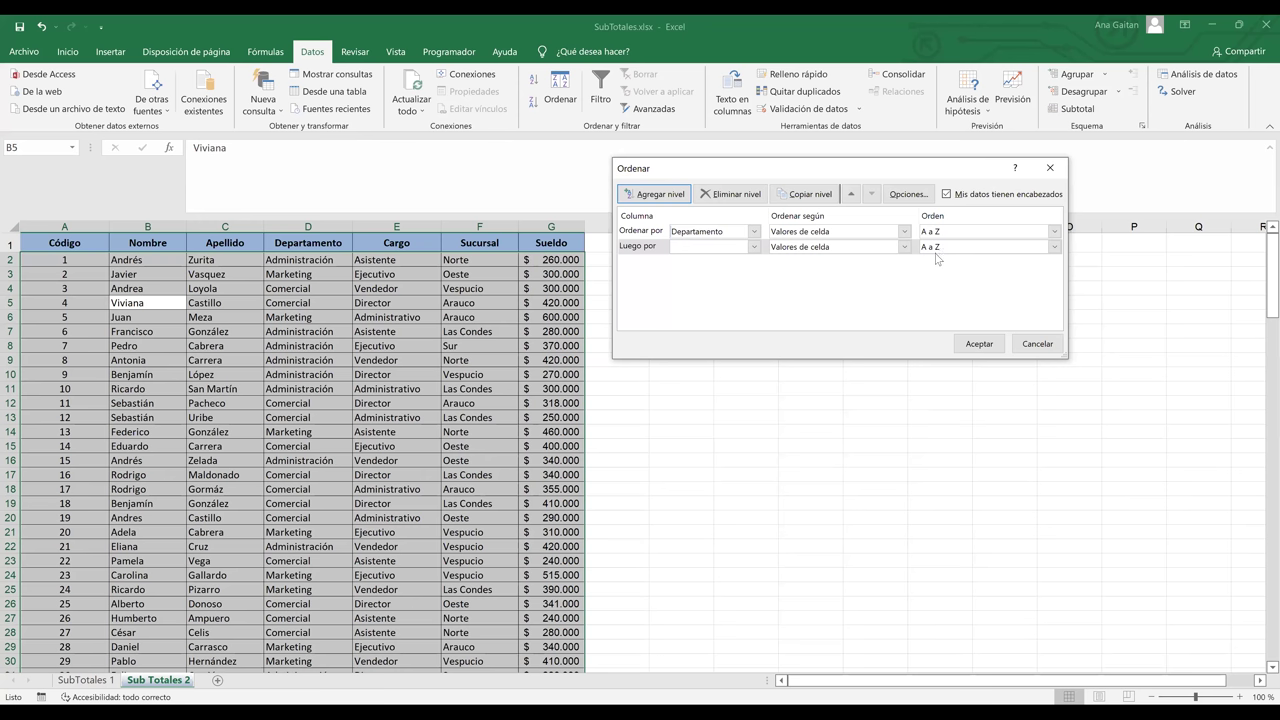
Add Sucursal and Nombre as the third and fourth sort levels, A to Z, and apply the sort
{"action": "left_click", "coordinate": [660, 195]}
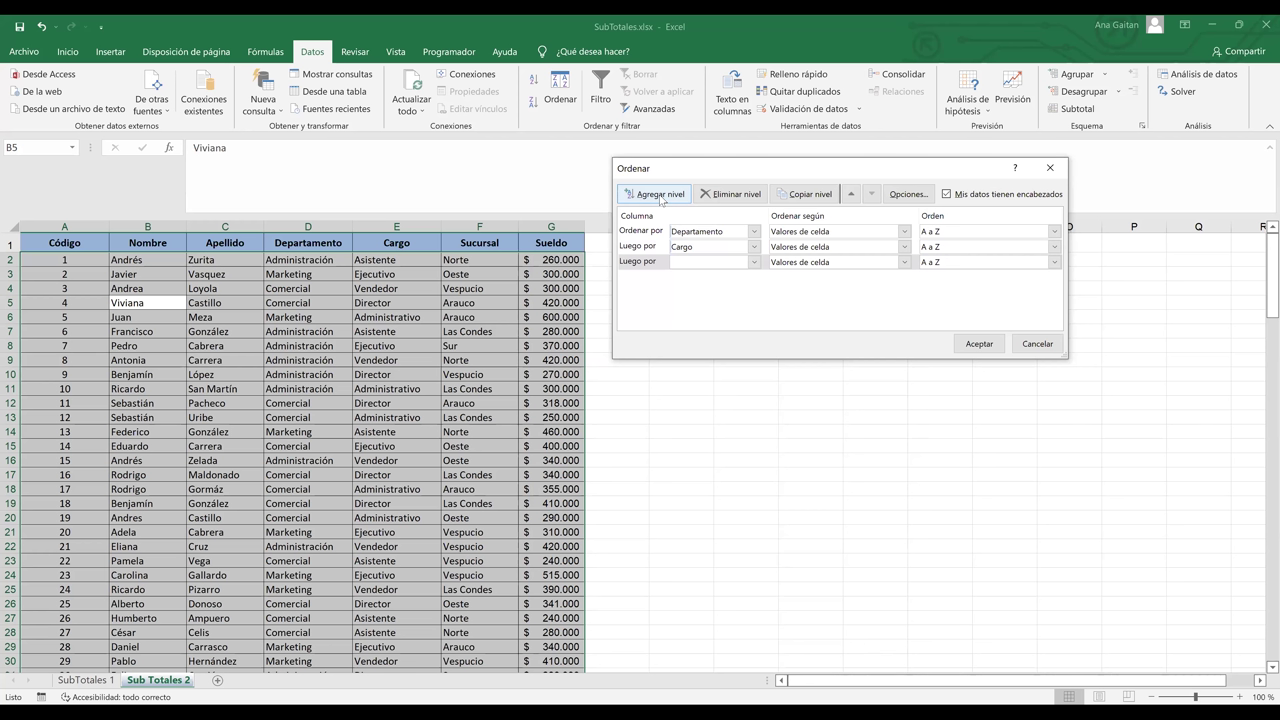
{"action": "left_click", "coordinate": [702, 262]}
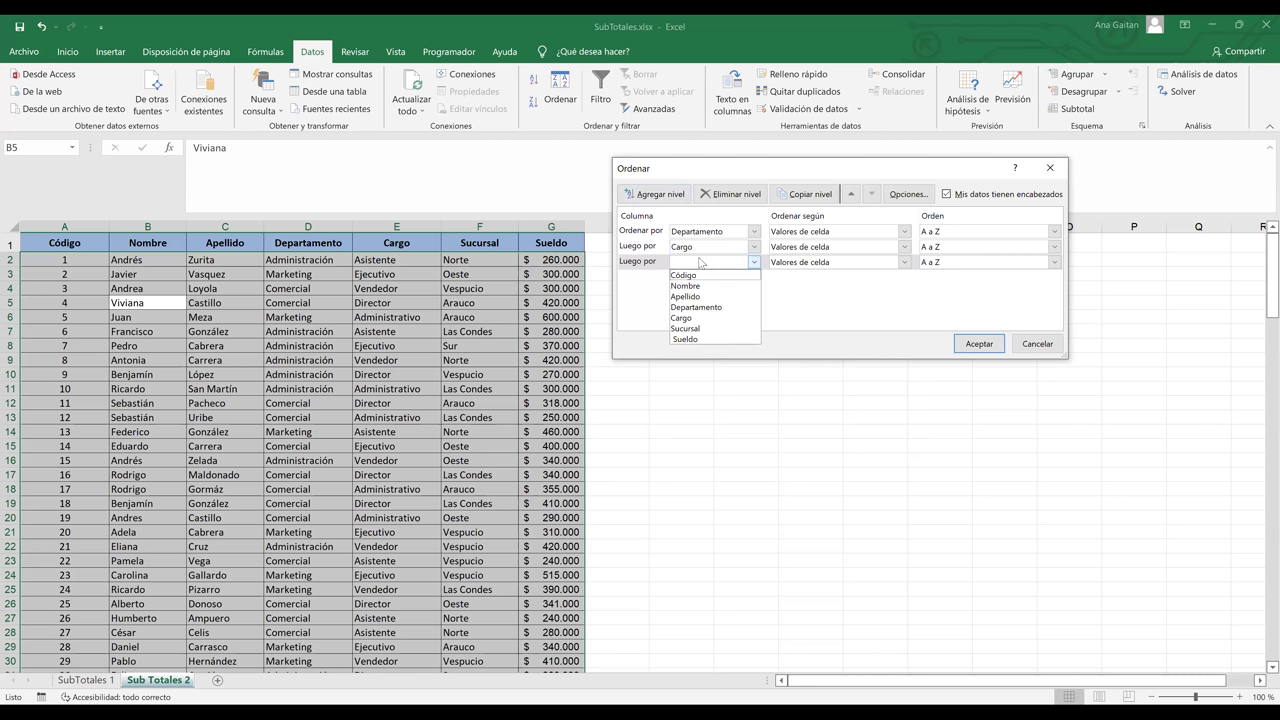
{"action": "left_click", "coordinate": [703, 329]}
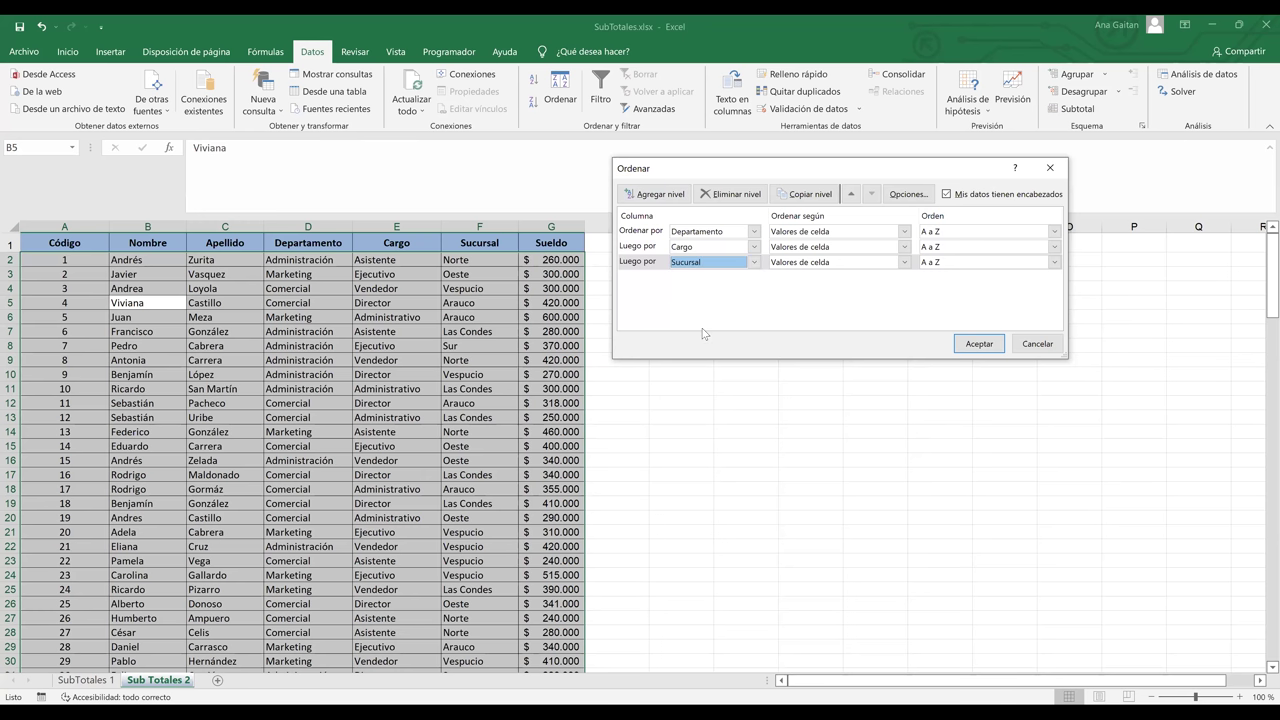
{"action": "left_click", "coordinate": [652, 195]}
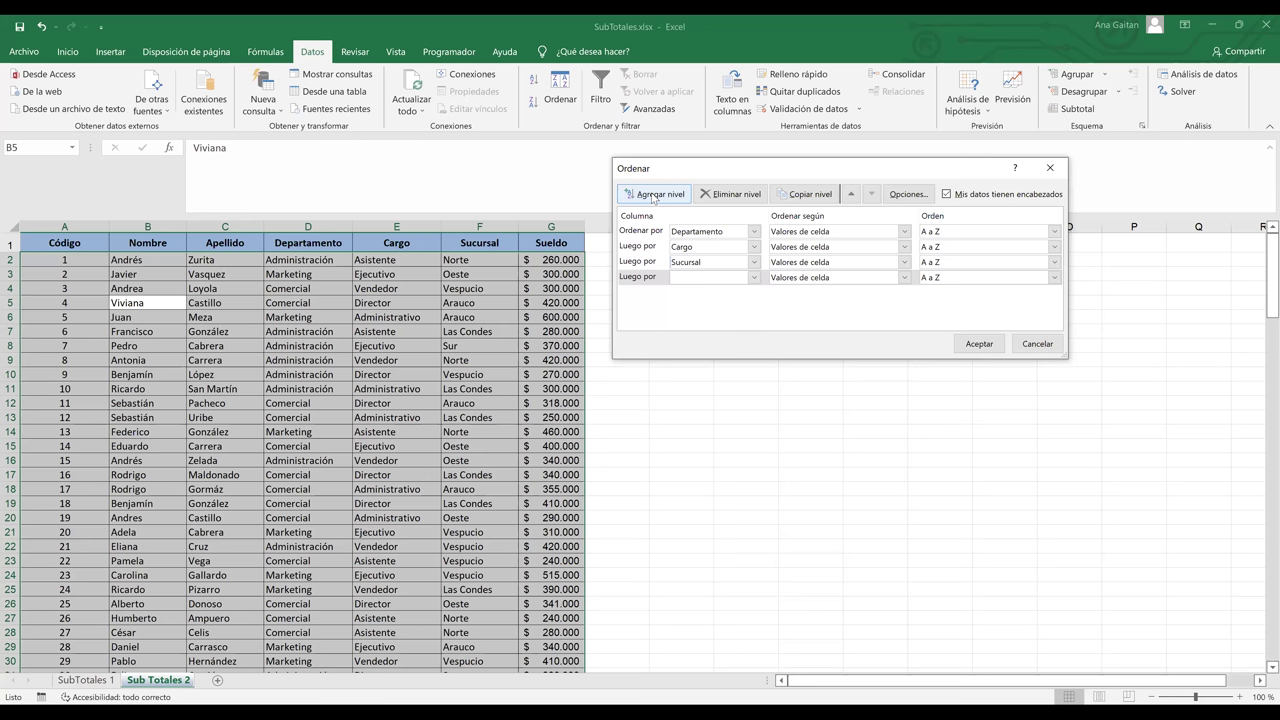
{"action": "left_click", "coordinate": [714, 279]}
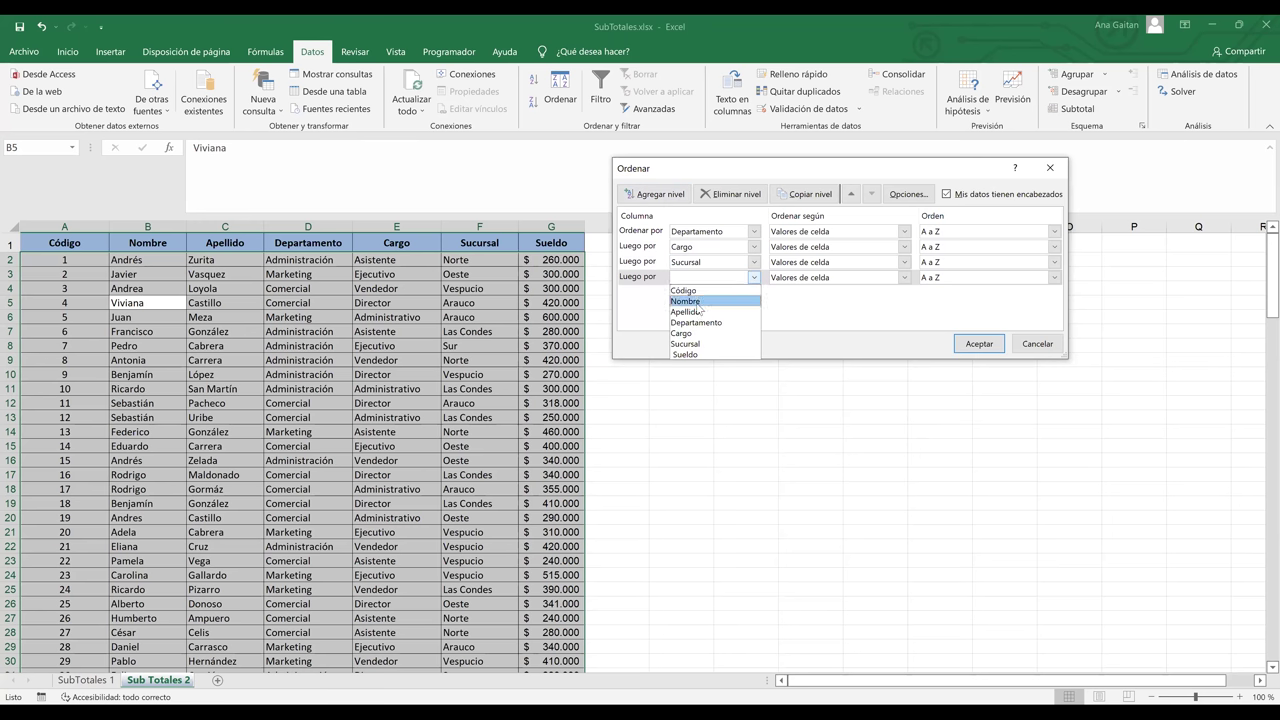
{"action": "left_click", "coordinate": [697, 301]}
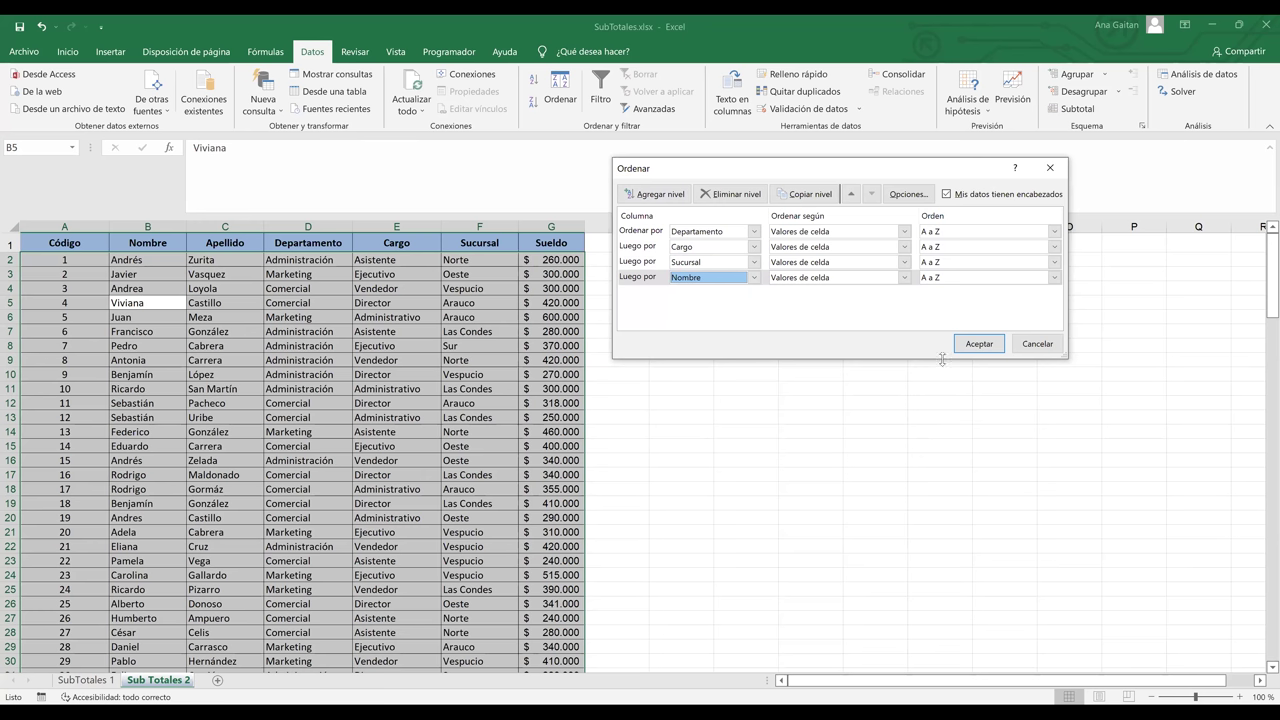
{"action": "left_click", "coordinate": [979, 352]}
{"action": "left_click", "coordinate": [978, 344]}
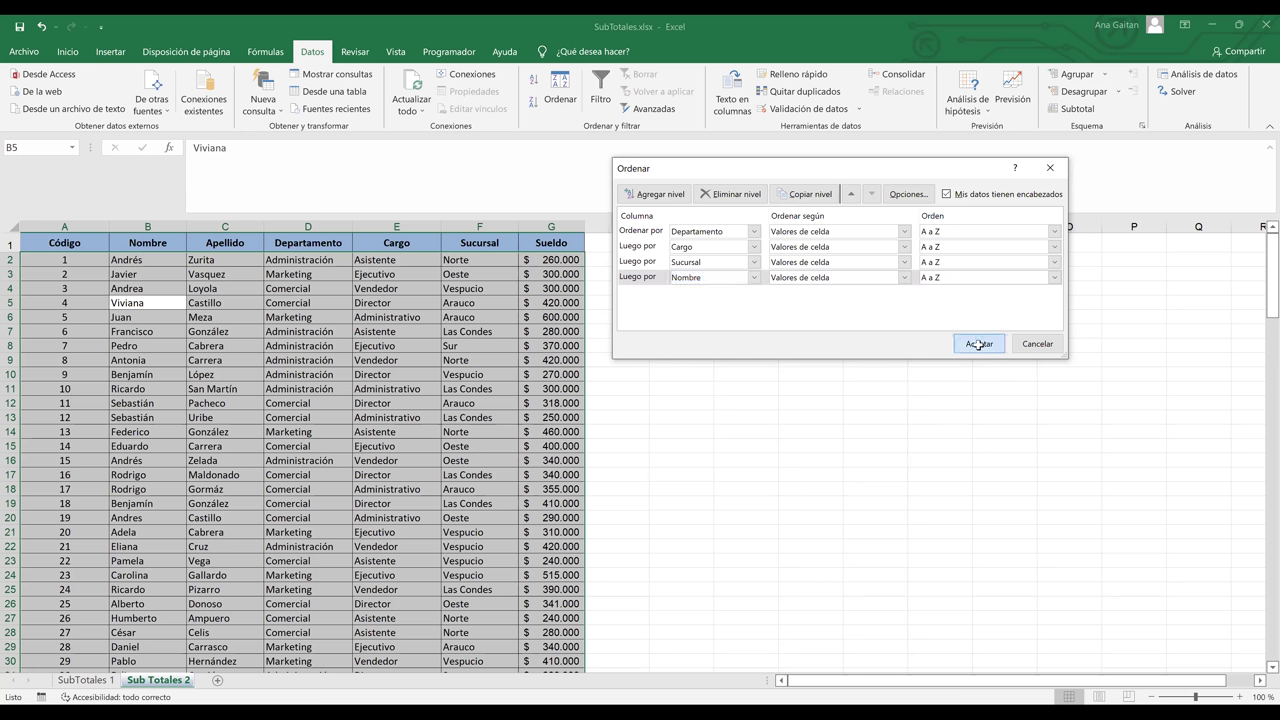
{"action": "left_click", "coordinate": [978, 344]}
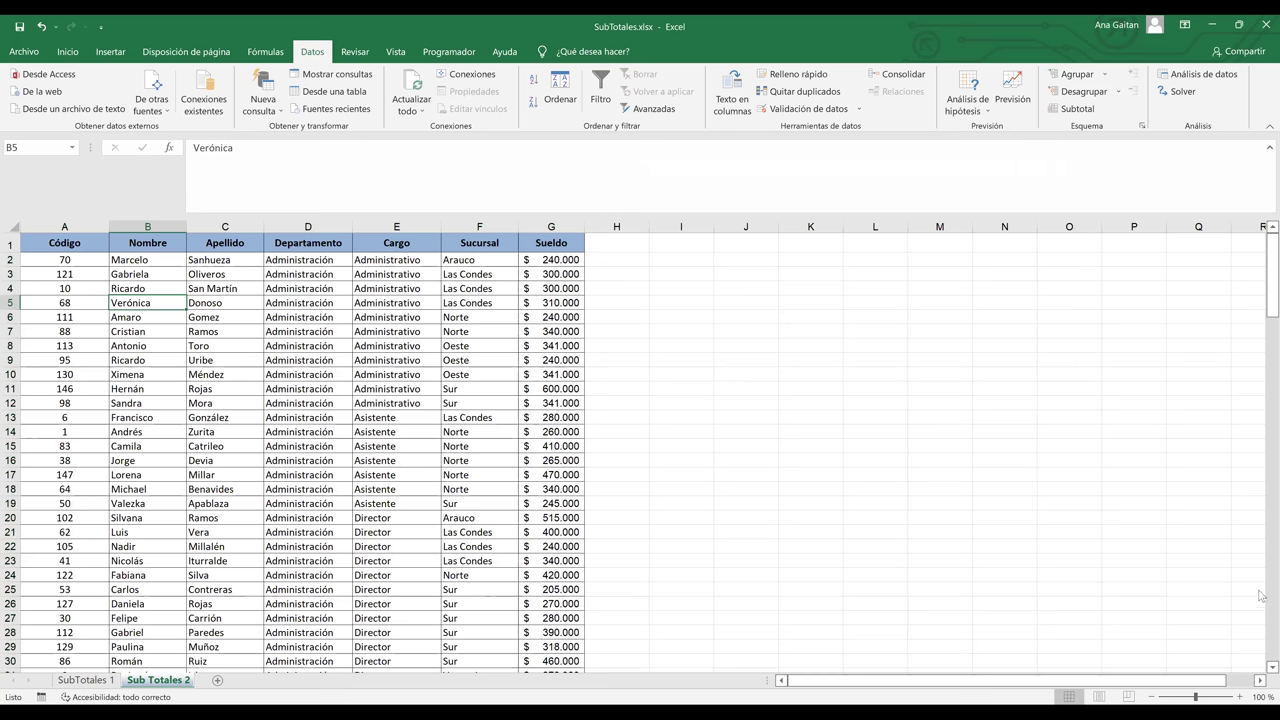
Check the sorted order of the Departamento, Cargo and Sucursal columns, including the Administrativo block in Administración
{"action": "left_click", "coordinate": [325, 285]}
{"action": "key", "text": "ctrl+space"}
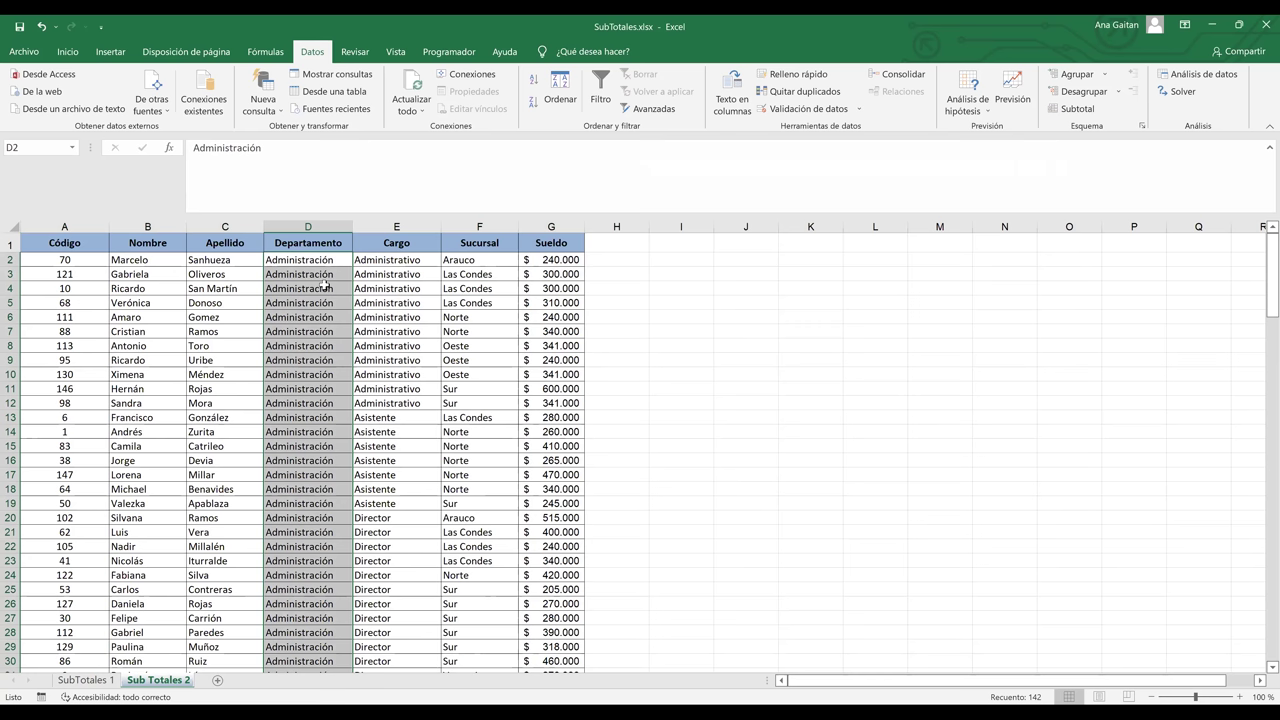
{"action": "left_click", "coordinate": [325, 285]}
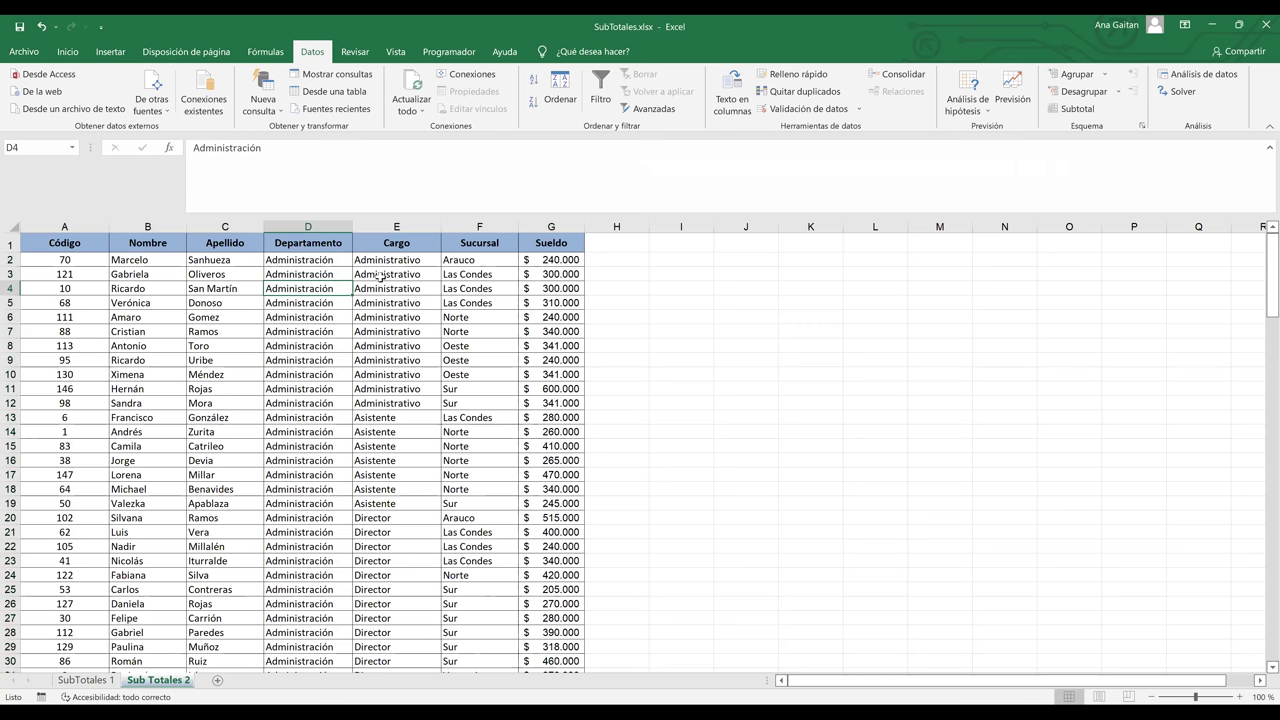
{"action": "left_click_drag", "start_coordinate": [385, 260], "coordinate": [380, 317]}
{"action": "left_click_drag", "start_coordinate": [375, 390], "coordinate": [400, 410]}
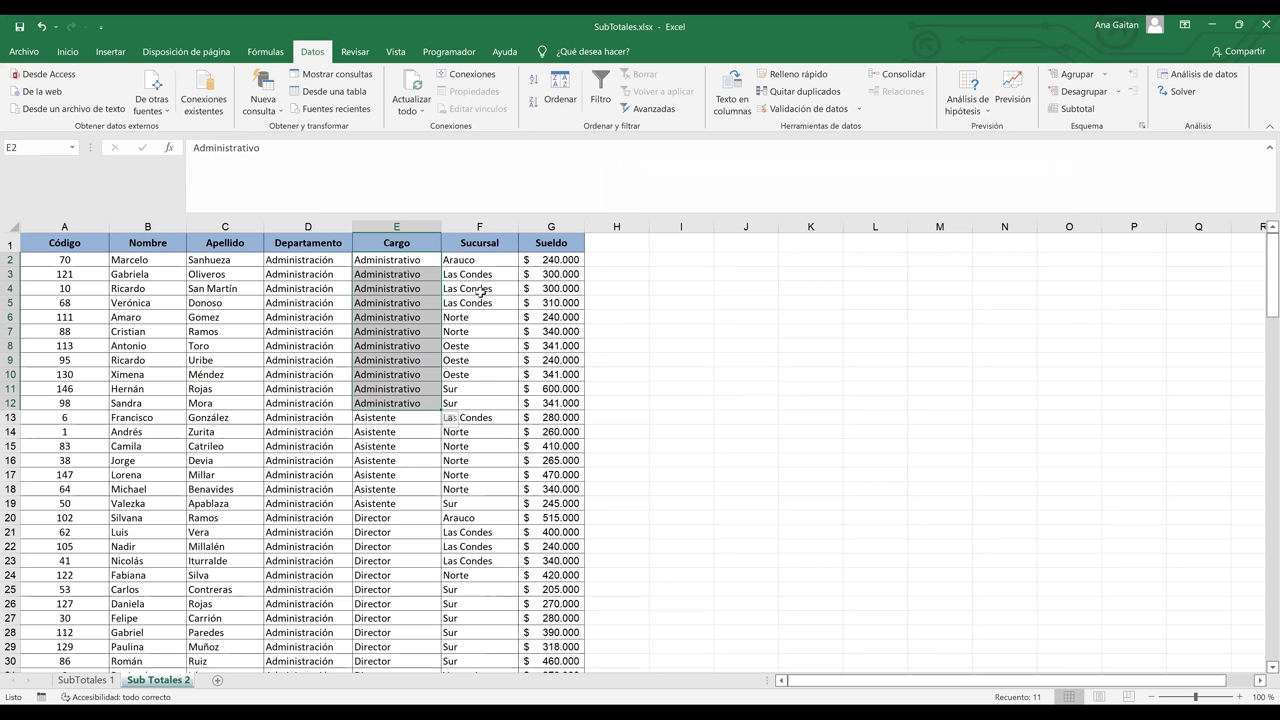
{"action": "left_click", "coordinate": [463, 348]}
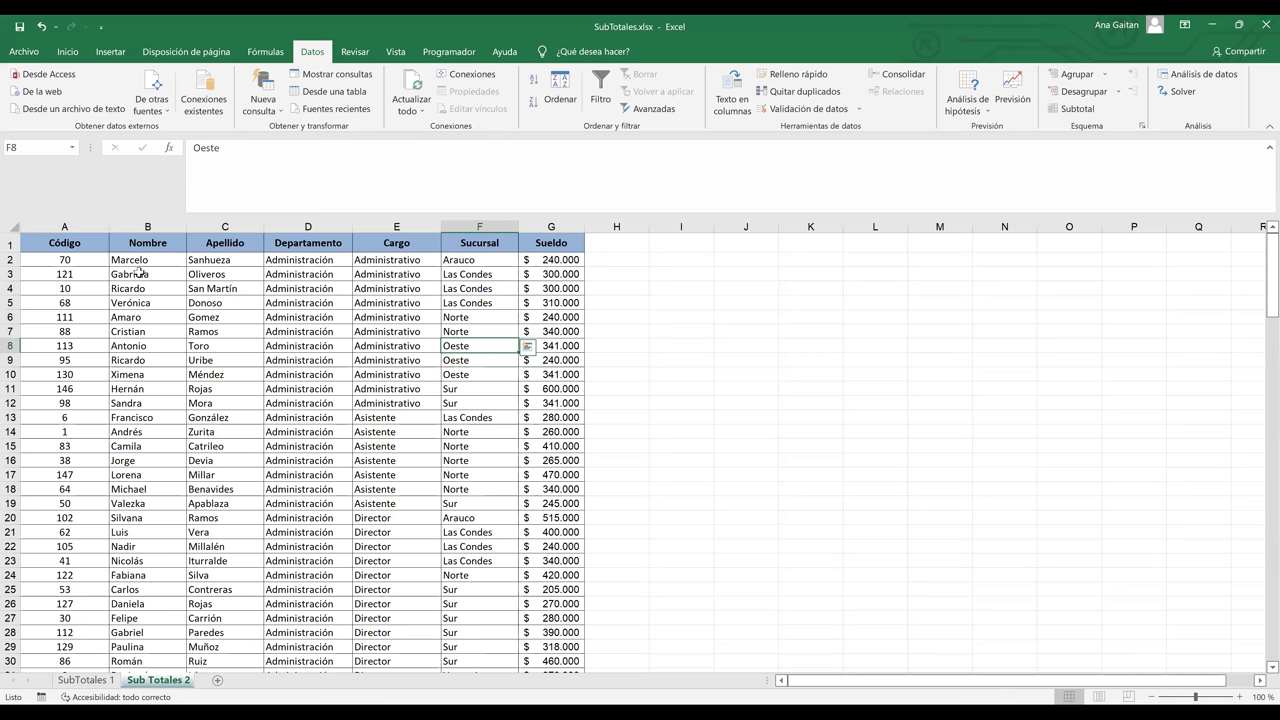
Check the order of the Nombre entries within the Las Condes and Oeste branches of the Administrativo block
{"action": "left_click_drag", "start_coordinate": [140, 270], "coordinate": [135, 288]}
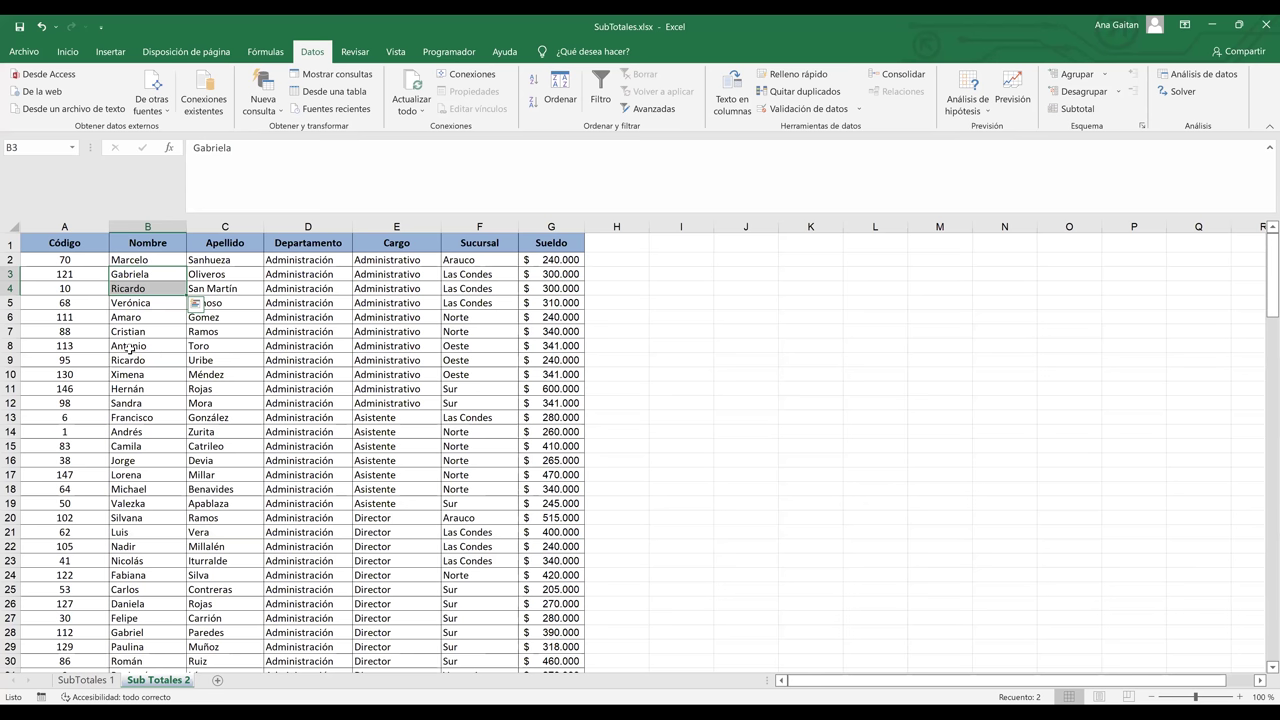
{"action": "left_click_drag", "start_coordinate": [10, 345], "coordinate": [10, 374]}
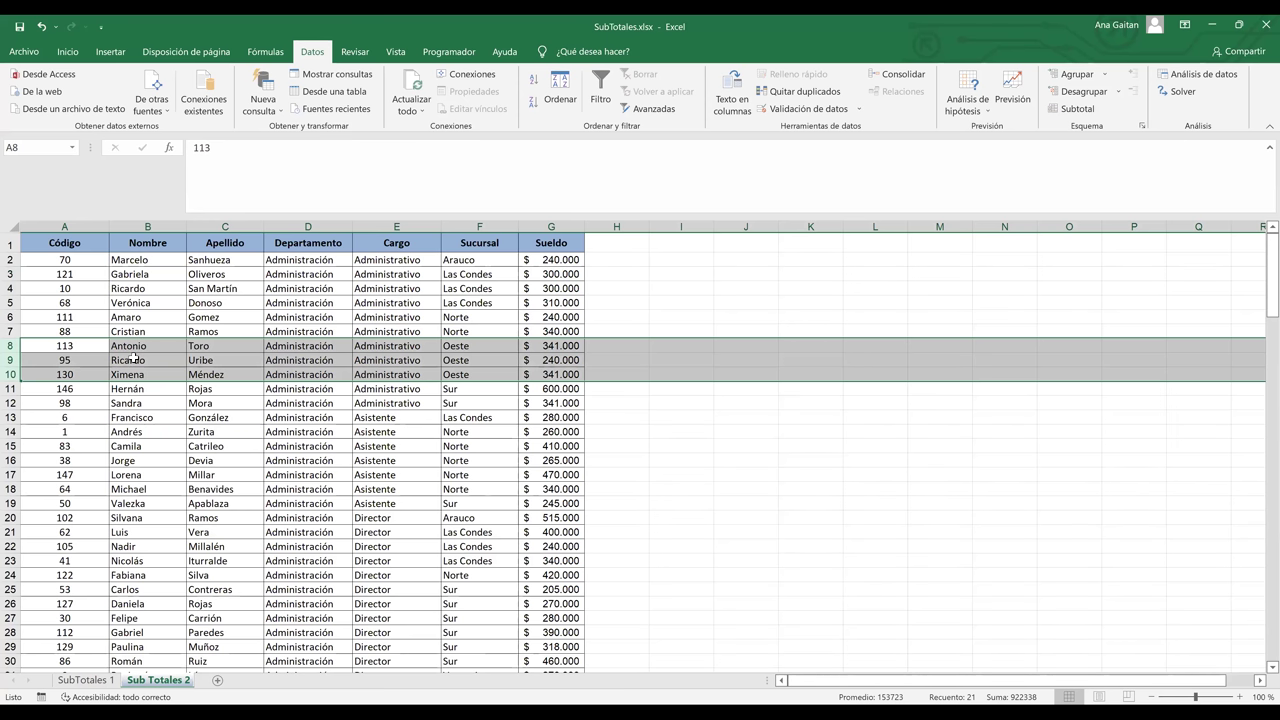
{"action": "left_click", "coordinate": [133, 362]}
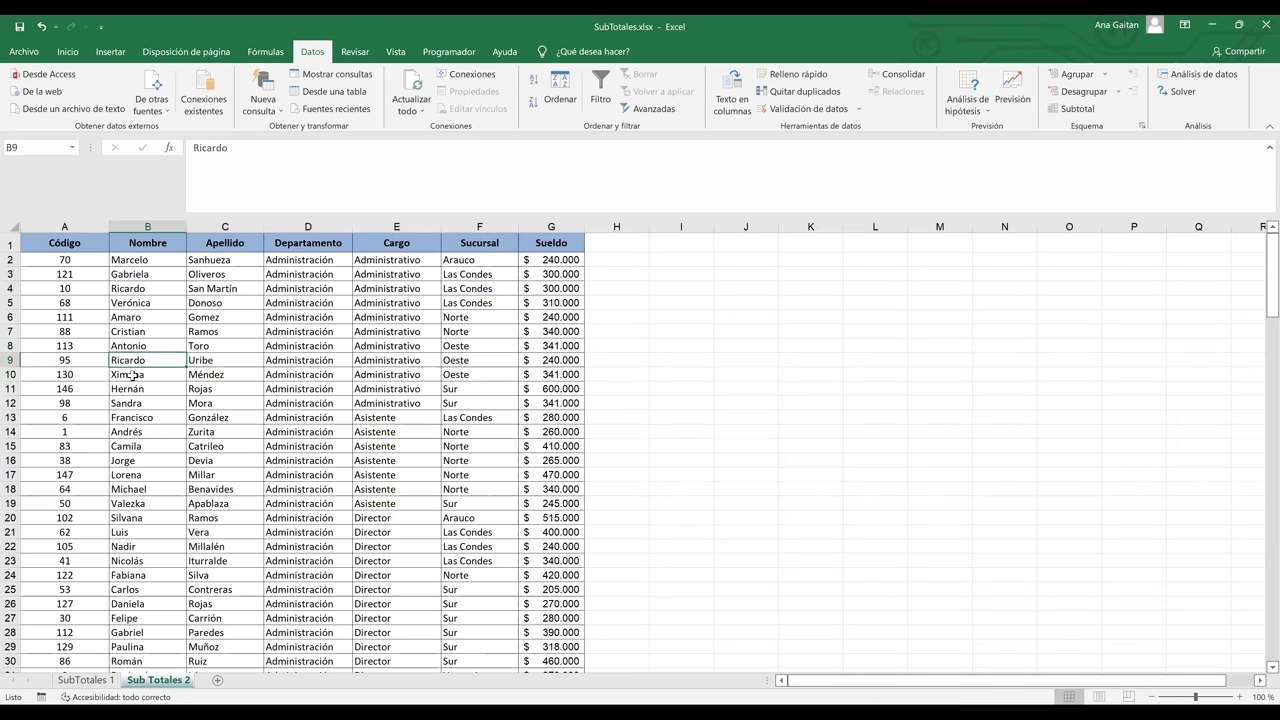
{"action": "left_click", "coordinate": [133, 374]}
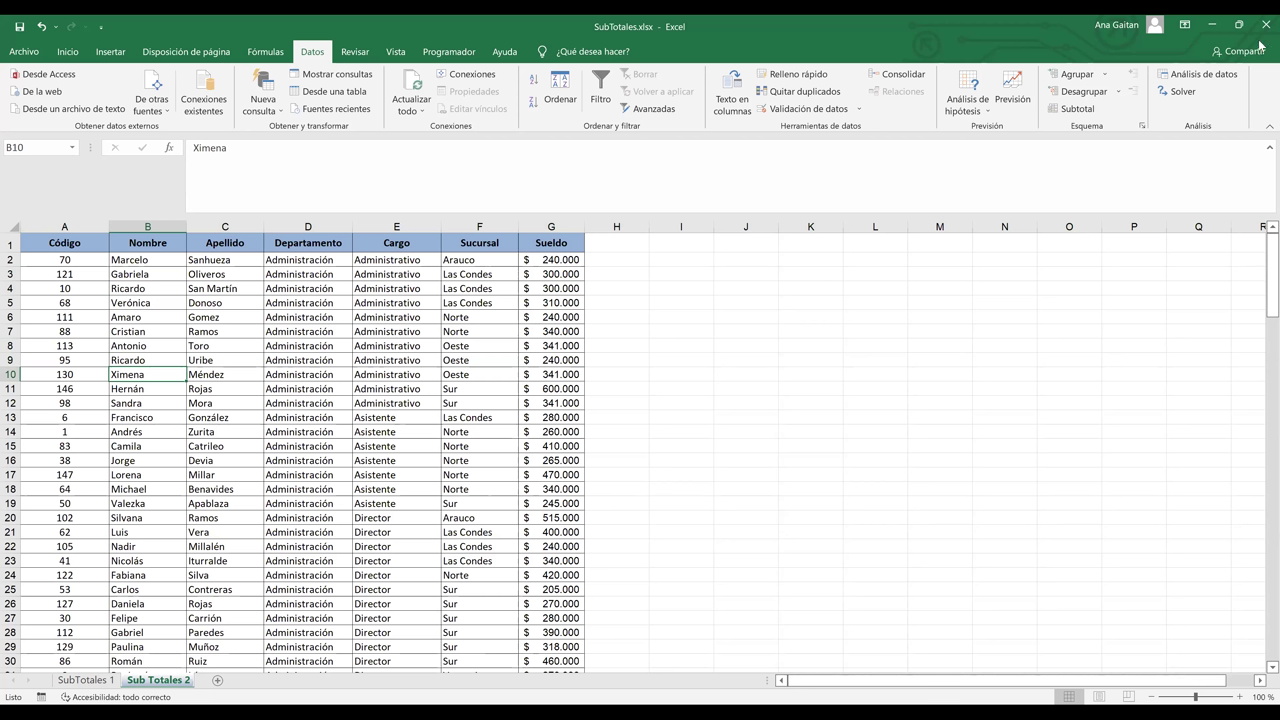
Add subtotals to the employee table that sum Sueldo at each change in Departamento
{"action": "left_click", "coordinate": [302, 329]}
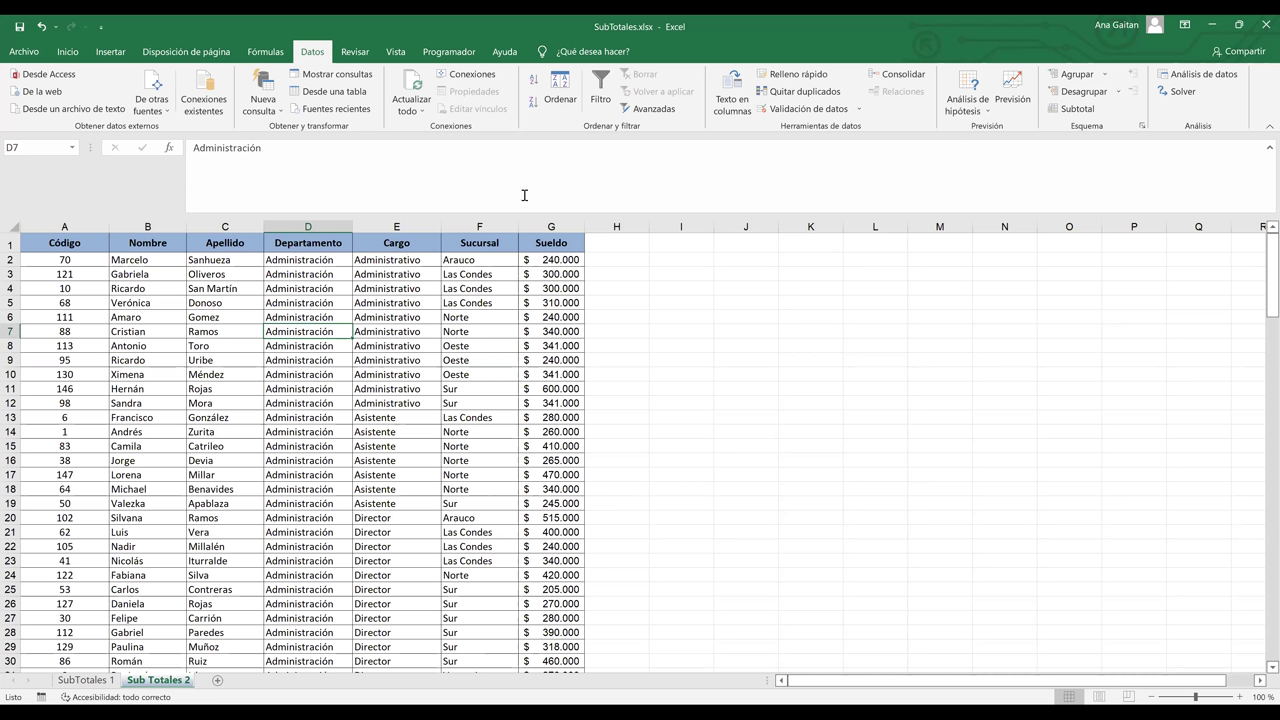
{"action": "left_click", "coordinate": [1077, 110]}
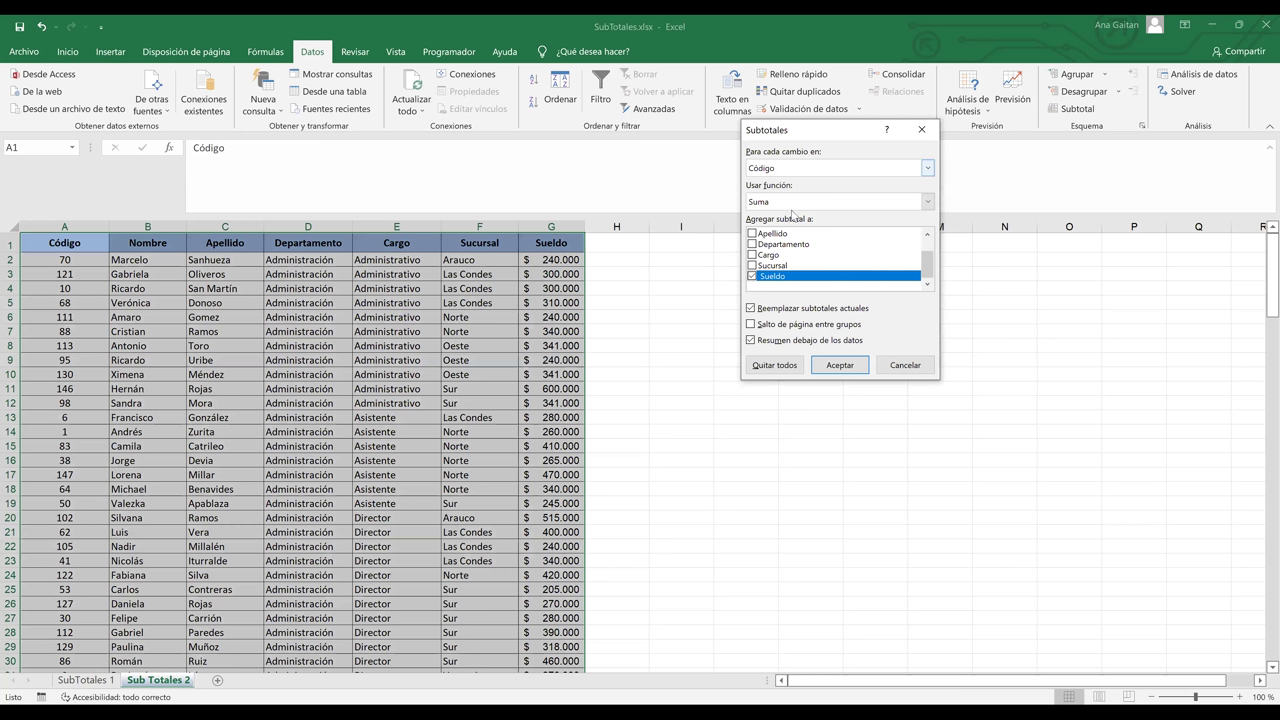
{"action": "key", "text": "d"}
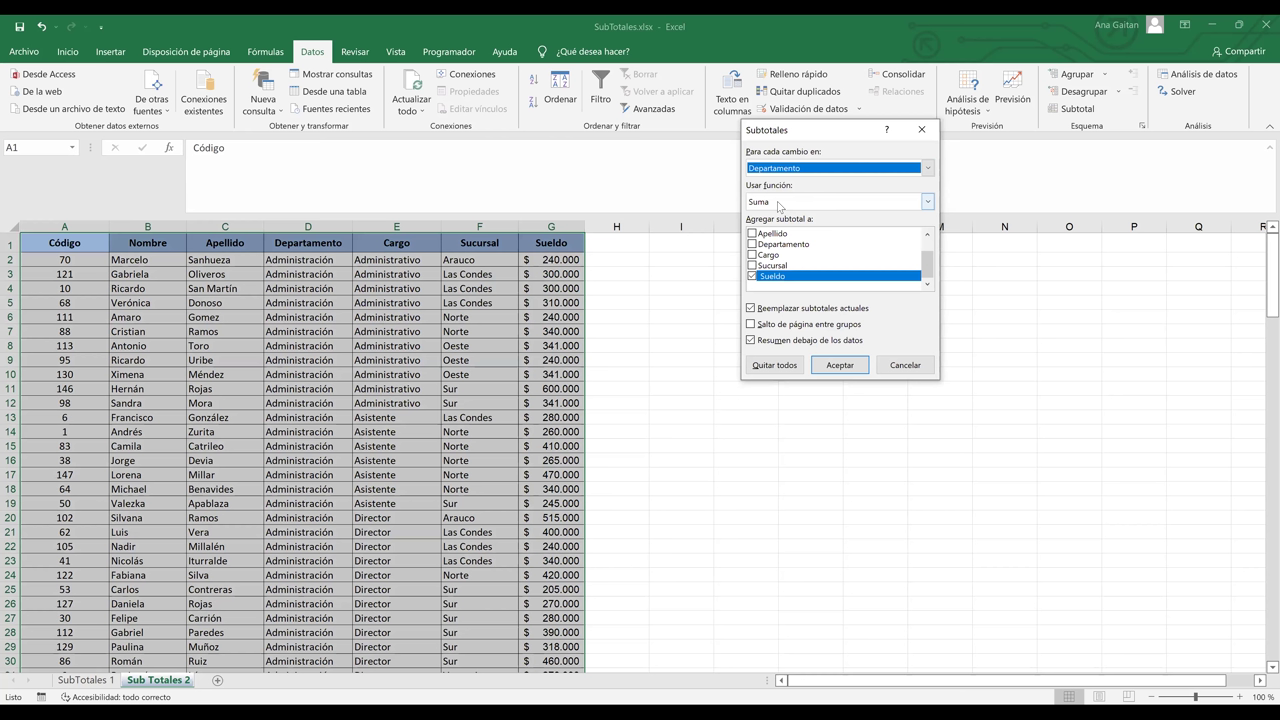
{"action": "key", "text": "Tab"}
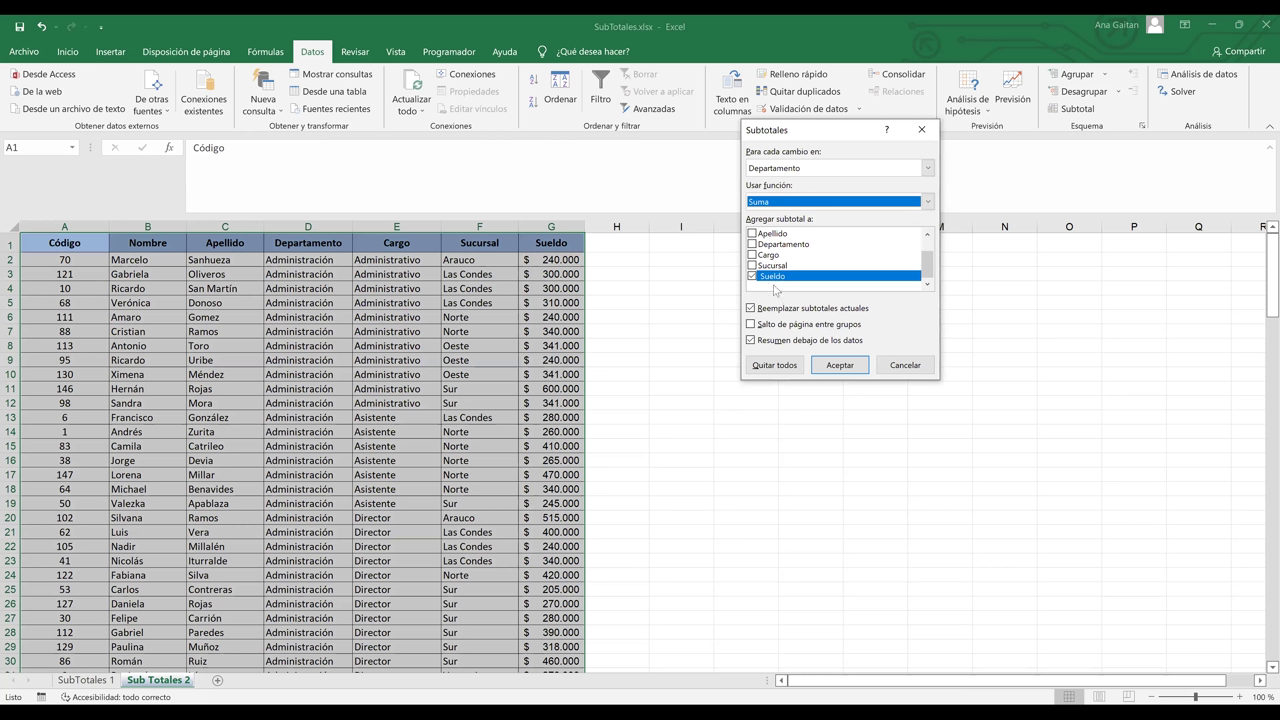
{"action": "left_click", "coordinate": [840, 365]}
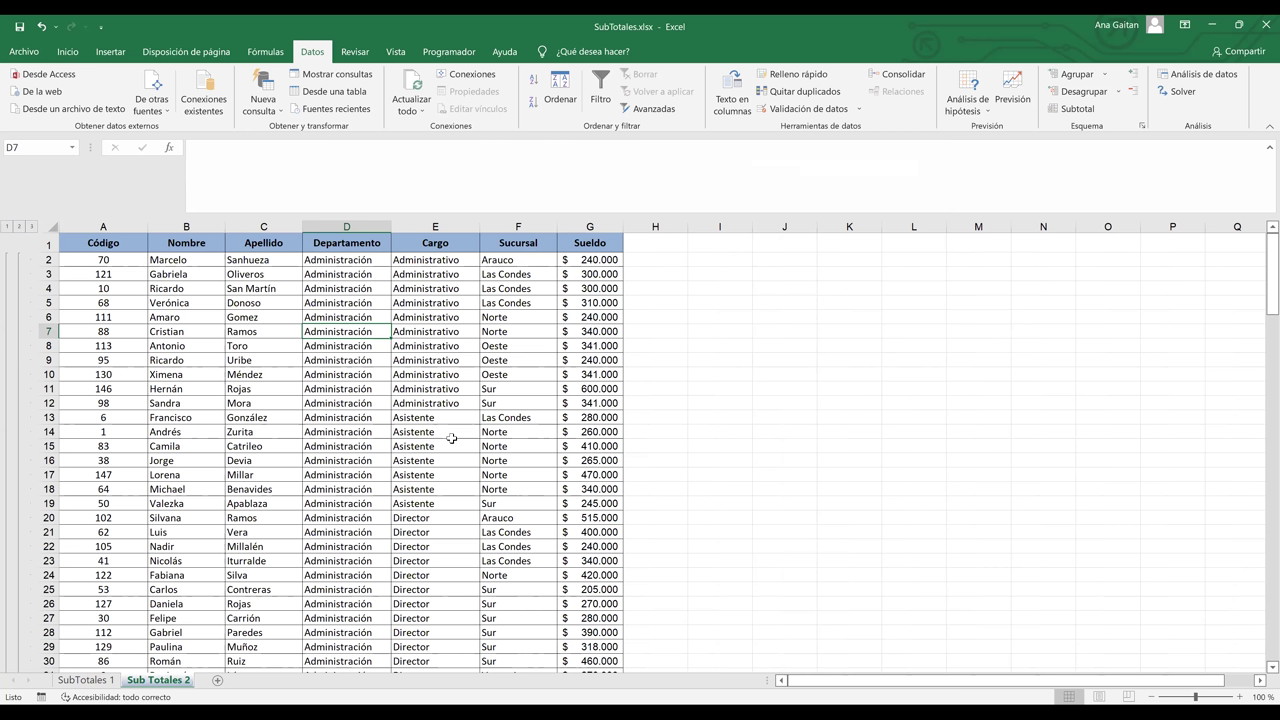
Add a second subtotal level summing Sueldo at each change in Cargo, without replacing the current subtotals
{"action": "left_click", "coordinate": [405, 346]}
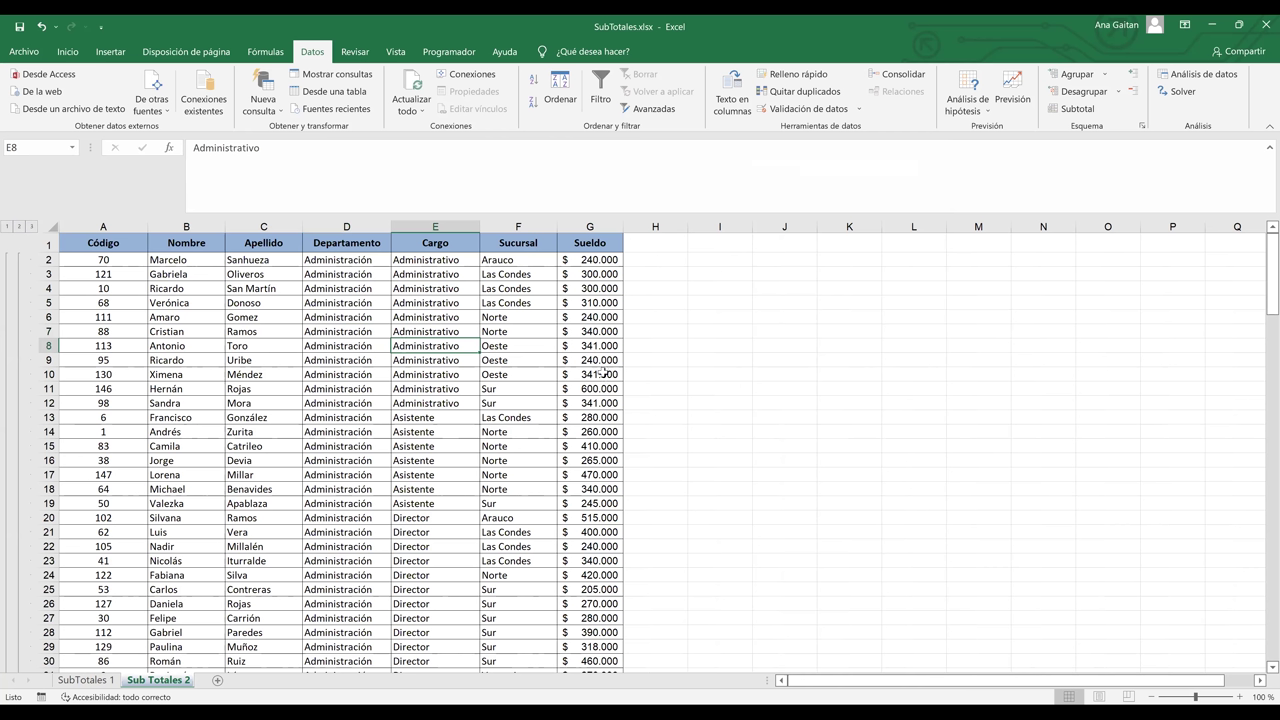
{"action": "left_click", "coordinate": [520, 366]}
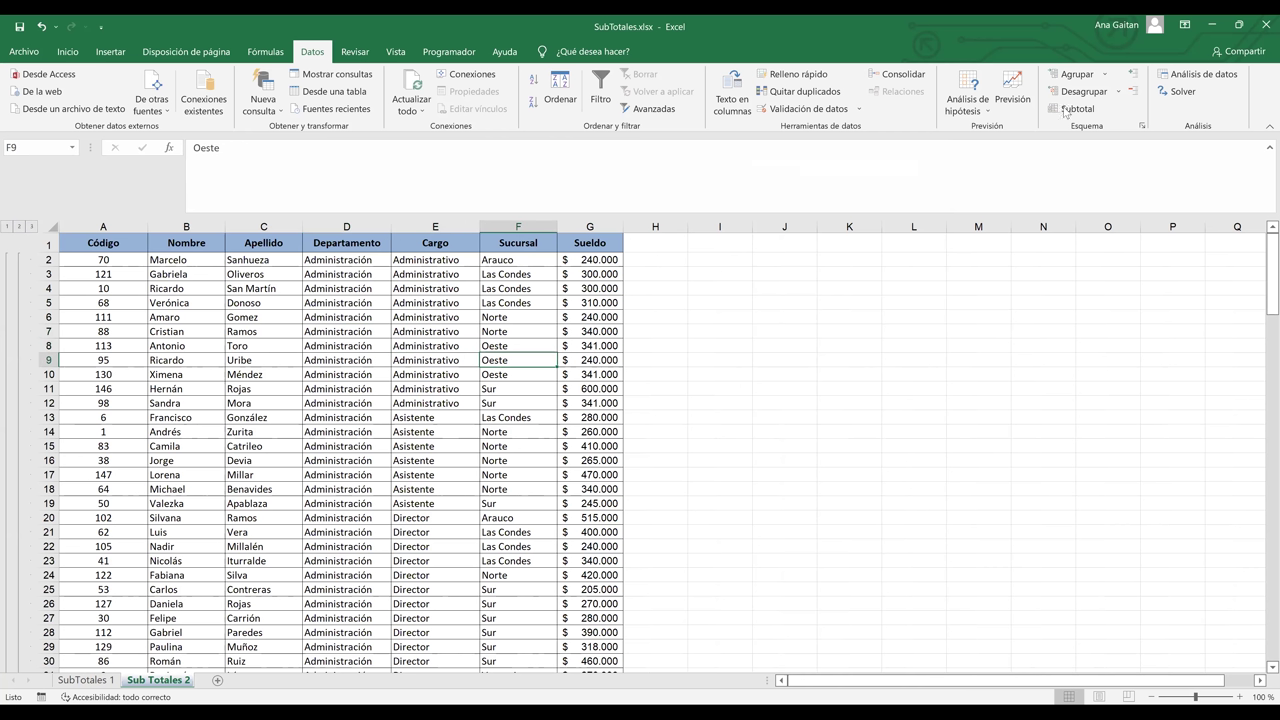
{"action": "left_click", "coordinate": [1065, 112]}
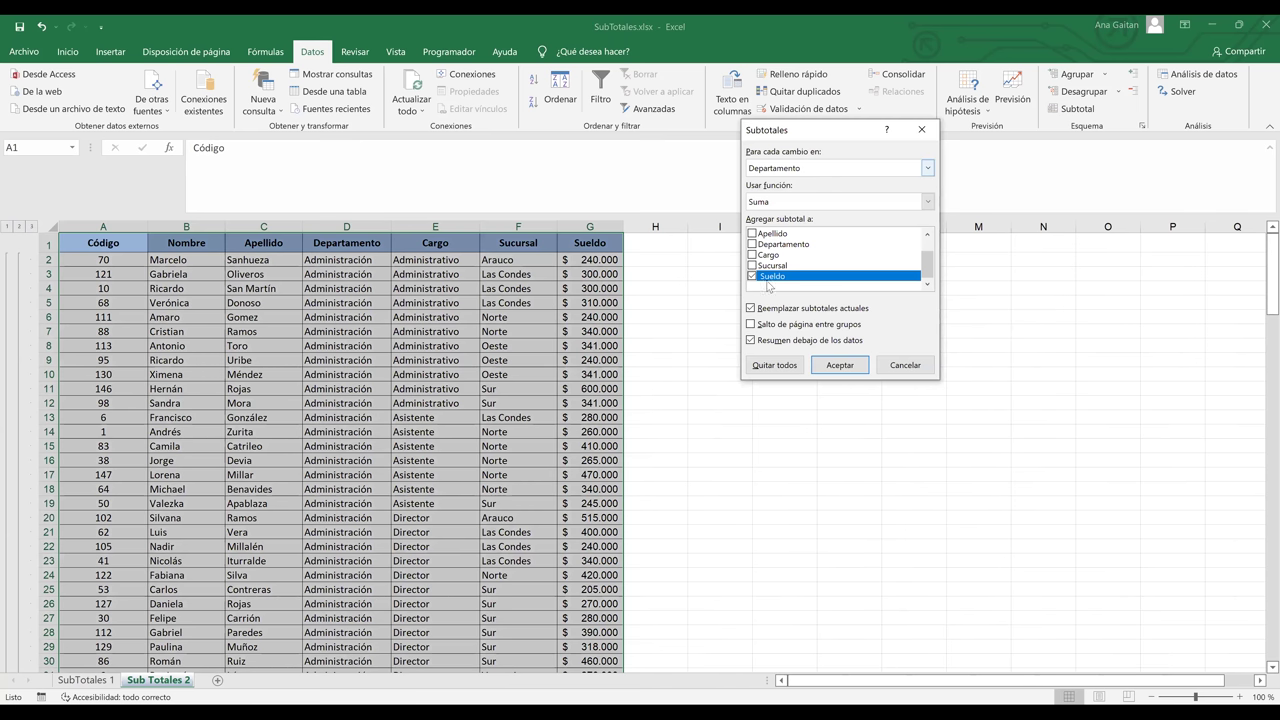
{"action": "key", "text": "alt+p"}
{"action": "key", "text": "Down"}
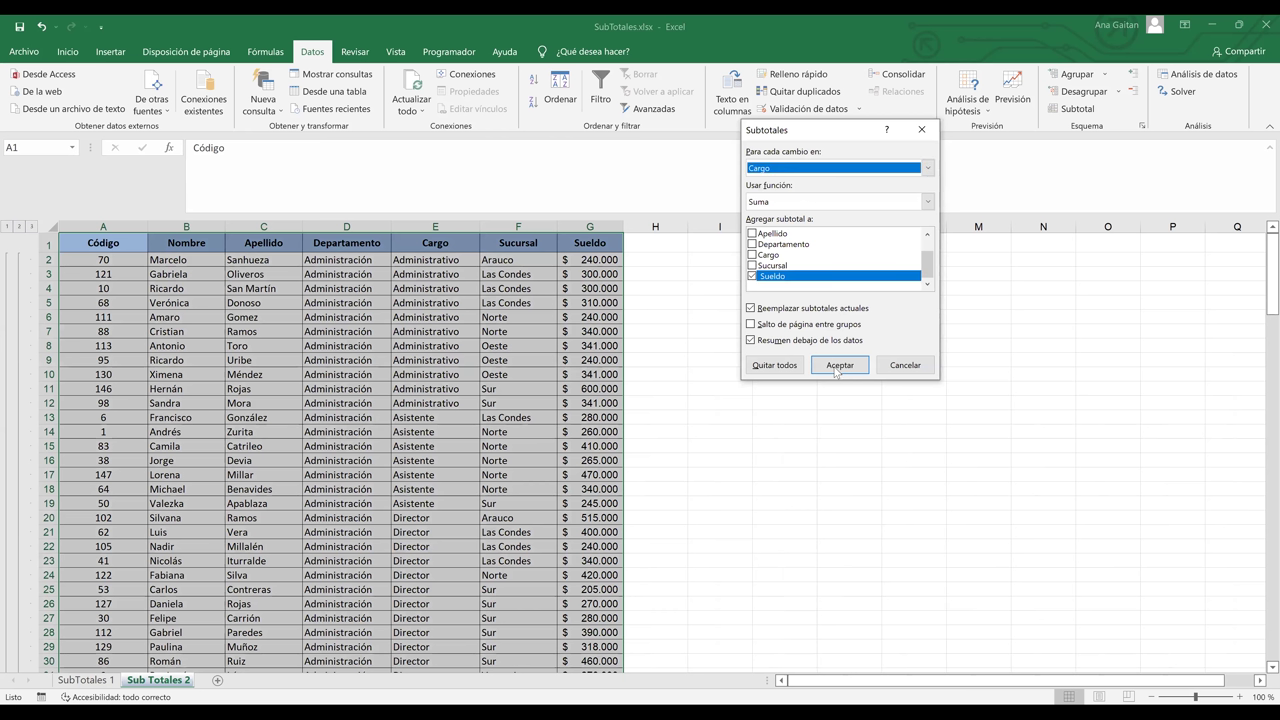
{"action": "left_click", "coordinate": [751, 309]}
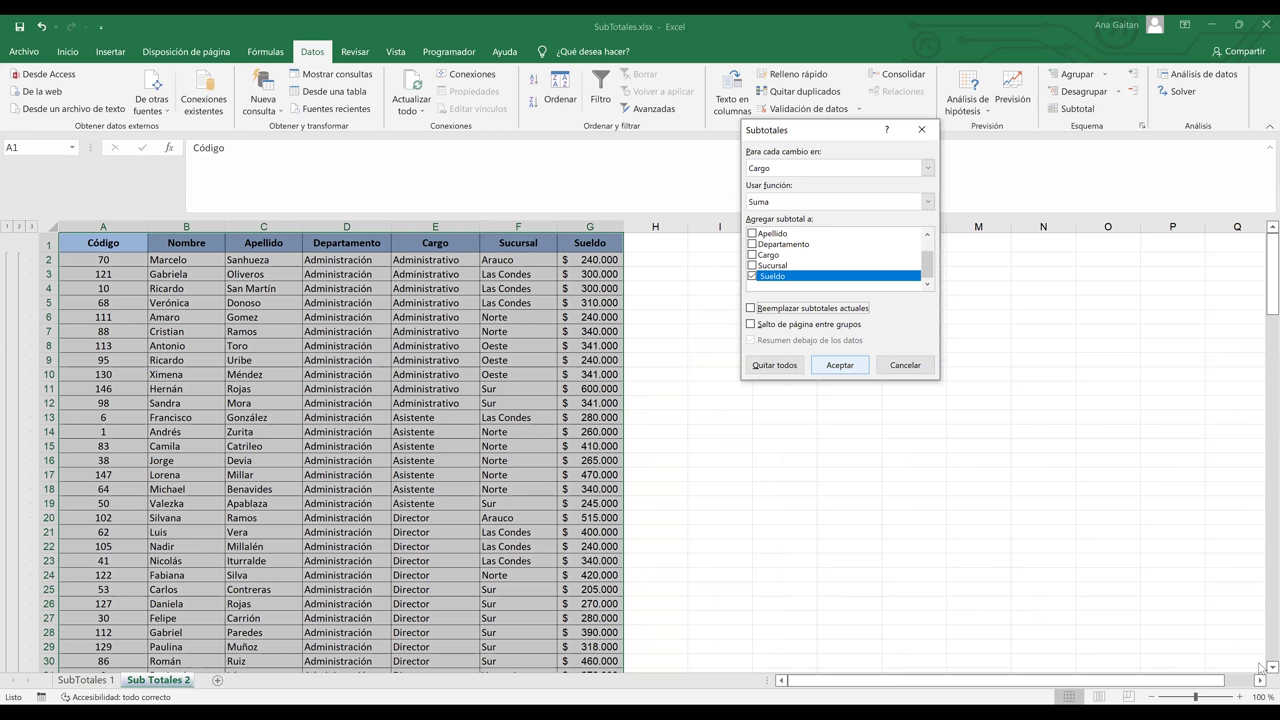
{"action": "key", "text": "Return"}
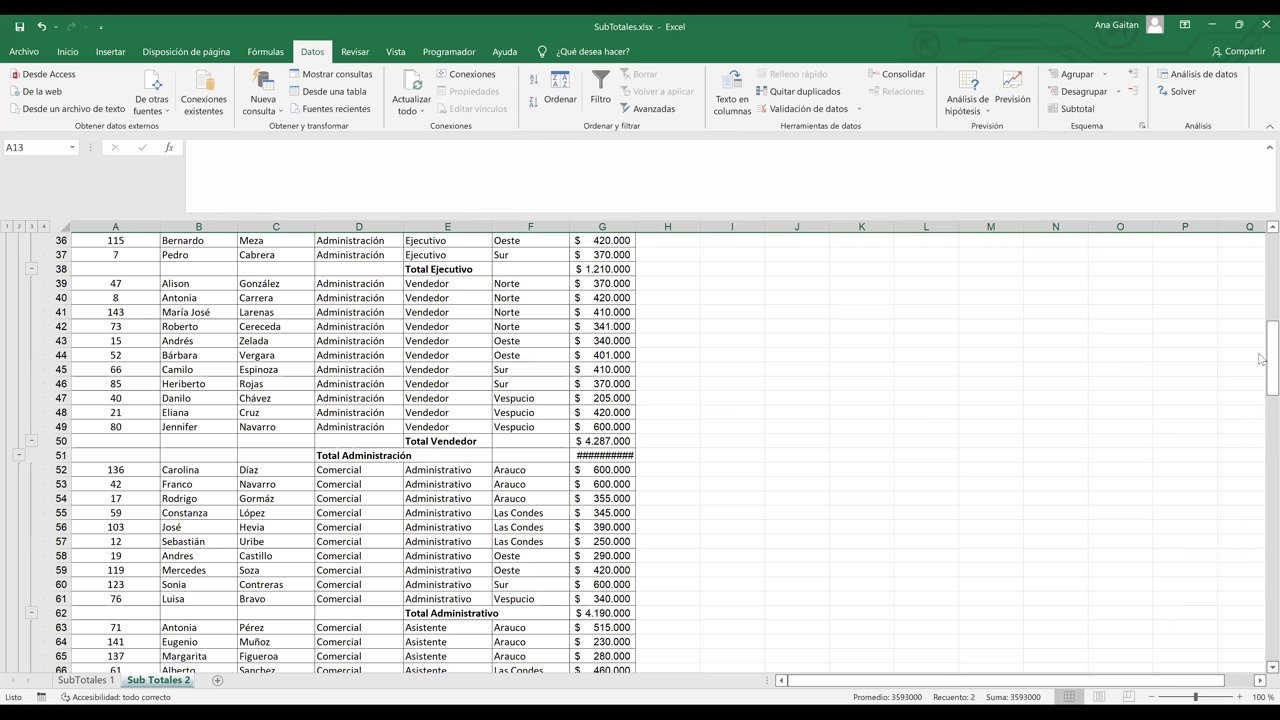
Look over the Cargo totals in Administración and widen the Sueldo column to fit its totals
{"action": "scroll", "coordinate": [1260, 330], "scroll_direction": "up", "scroll_amount": 6}
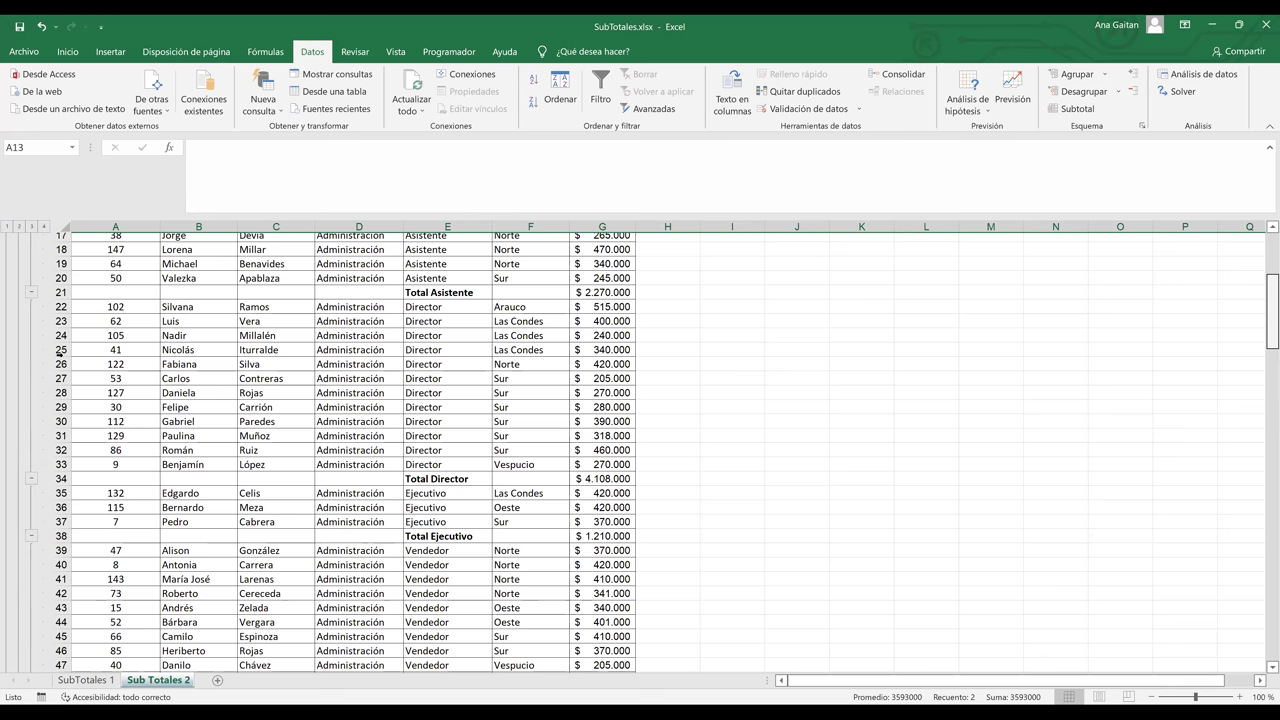
{"action": "scroll", "coordinate": [250, 360], "scroll_direction": "up", "scroll_amount": 4}
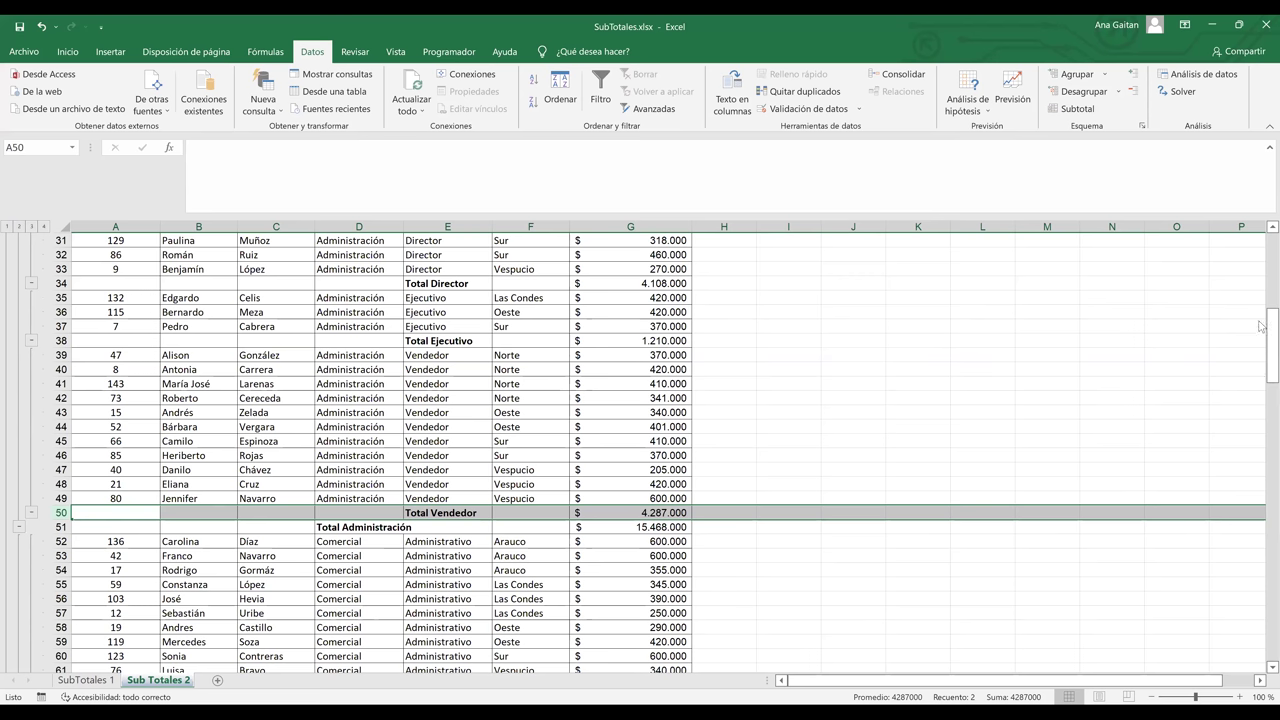
Add a third subtotal level summing Sueldo by Sucursal, keeping the existing levels, and select the first Total Norte row
{"action": "key", "text": "Down"}
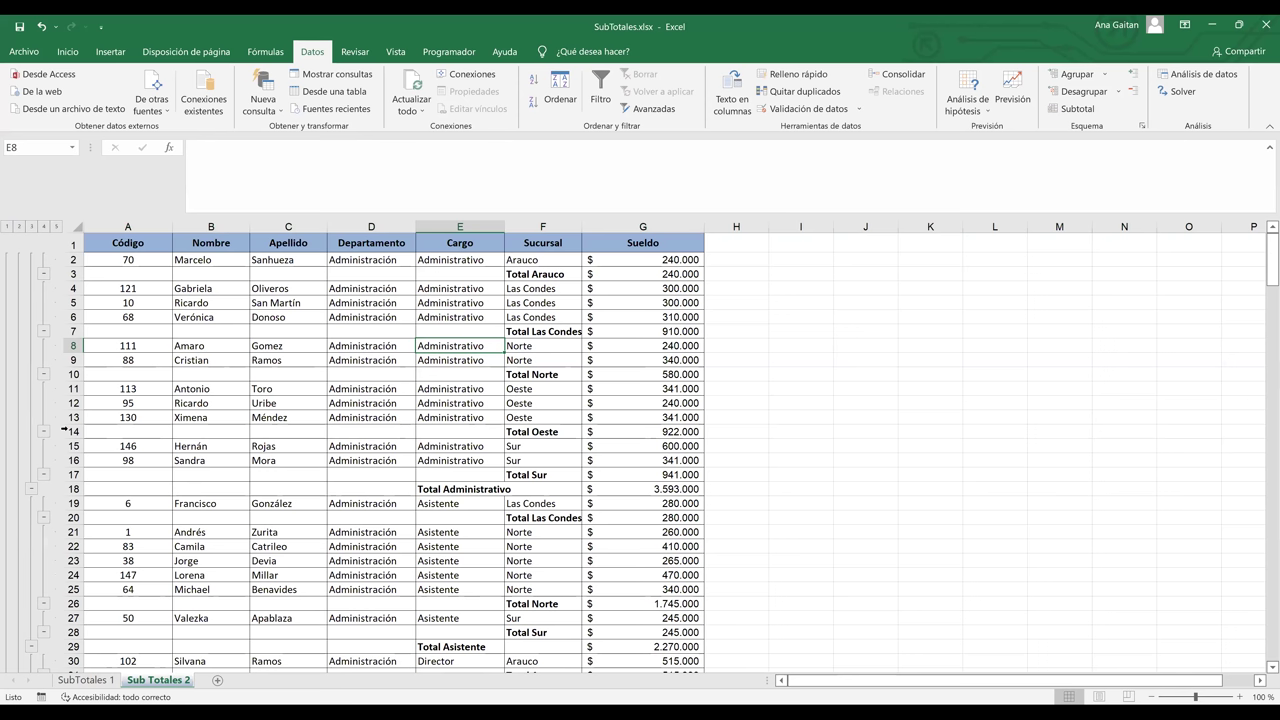
{"action": "left_click", "coordinate": [65, 374]}
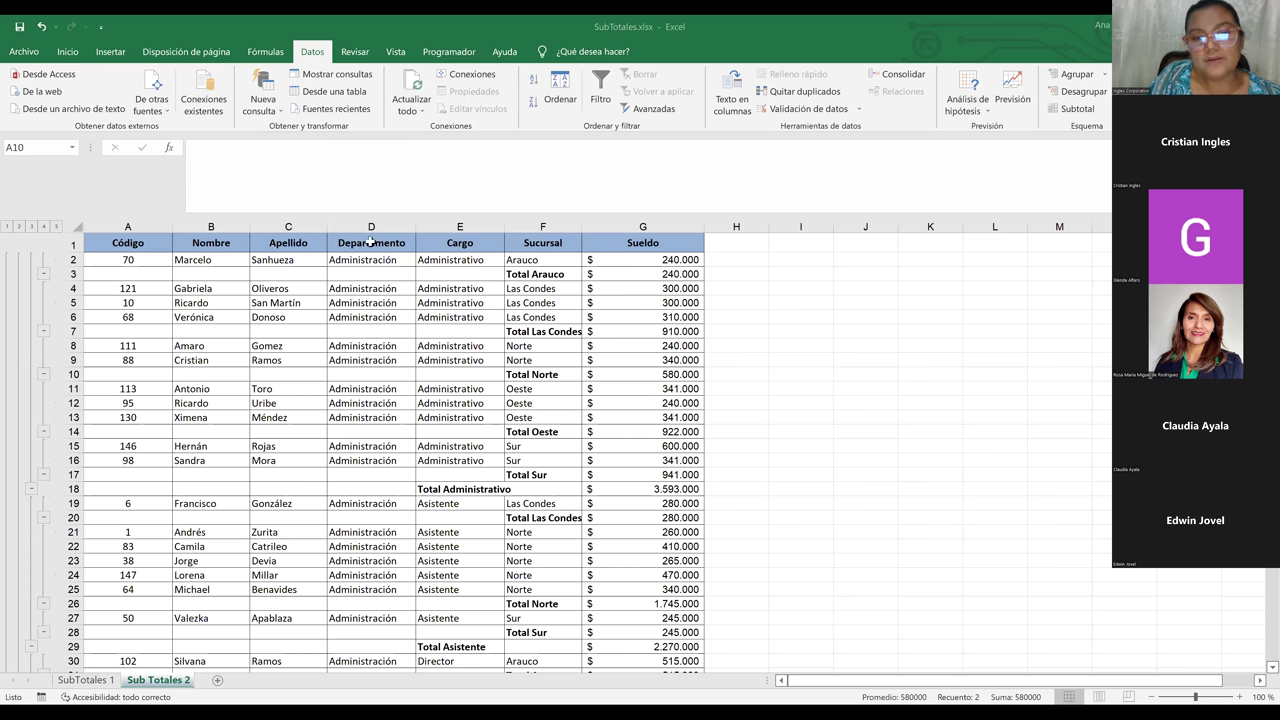
Examine the Departamento, Cargo and Sucursal grouping, highlighting the Administración cells down to the Total Administrativo row and the first three Las Condes cells
{"action": "left_click", "coordinate": [460, 227]}
{"action": "left_click", "coordinate": [543, 228]}
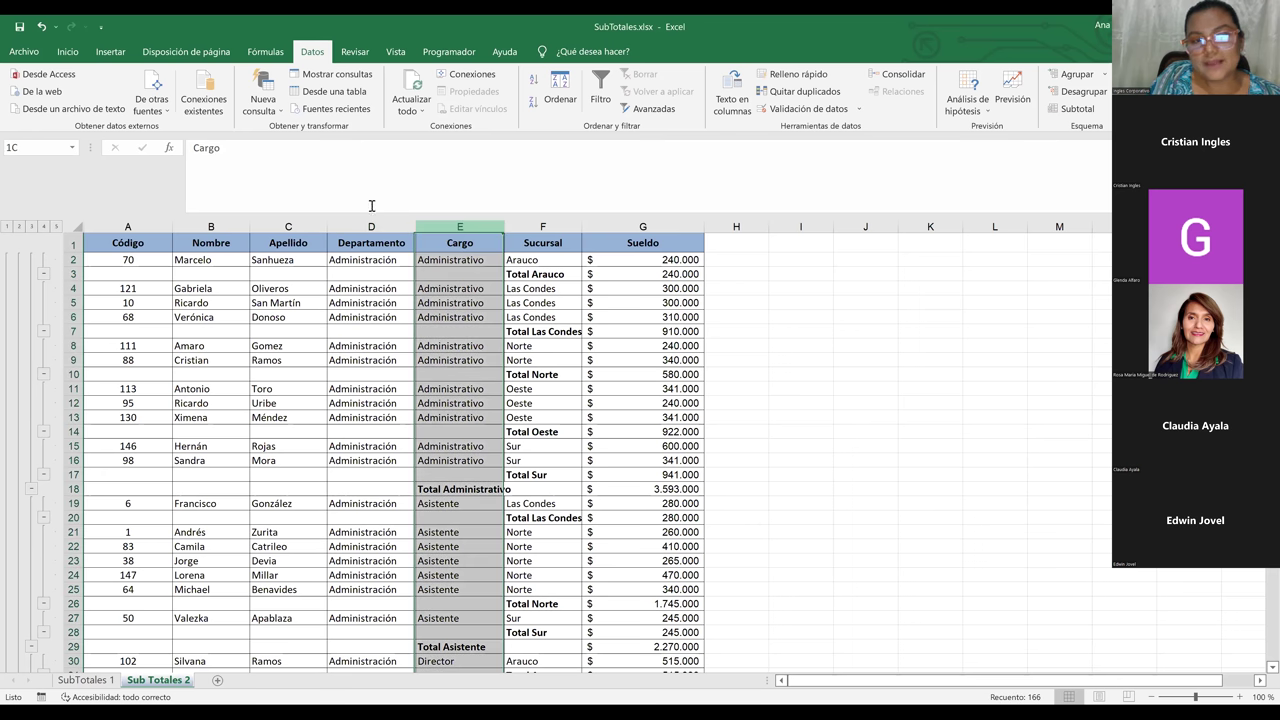
{"action": "left_click", "coordinate": [211, 227]}
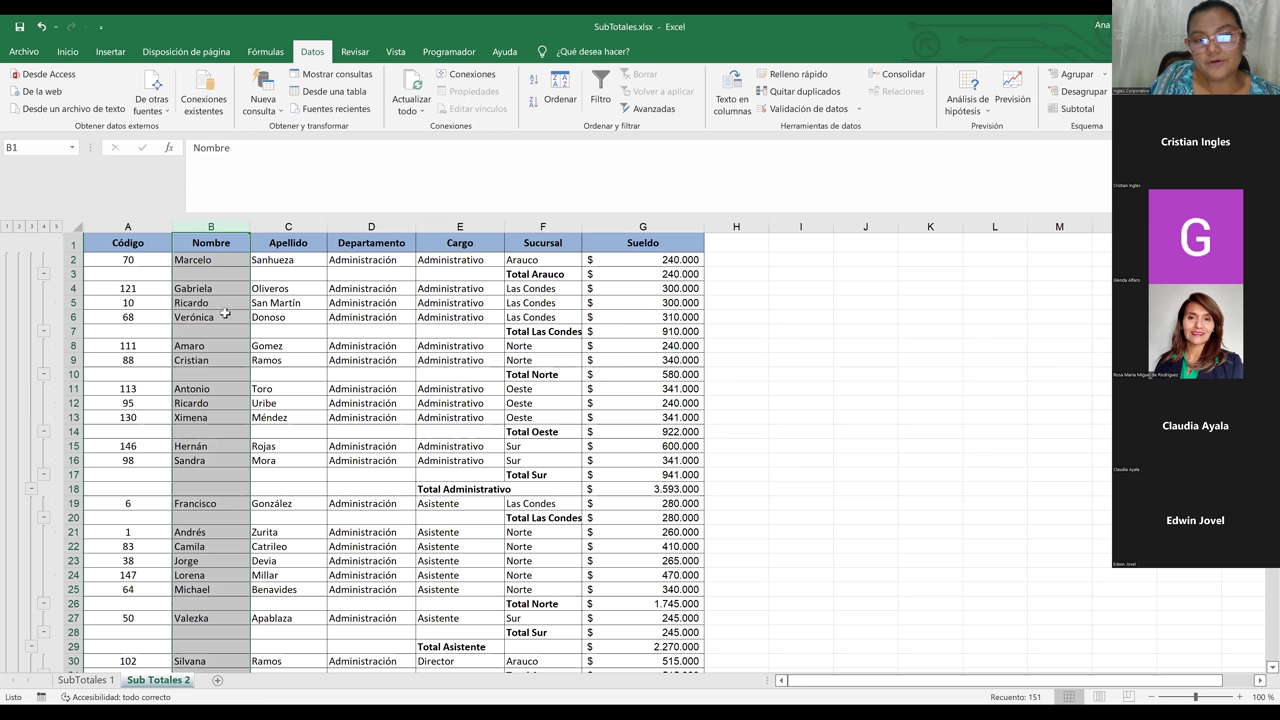
{"action": "left_click", "coordinate": [621, 444]}
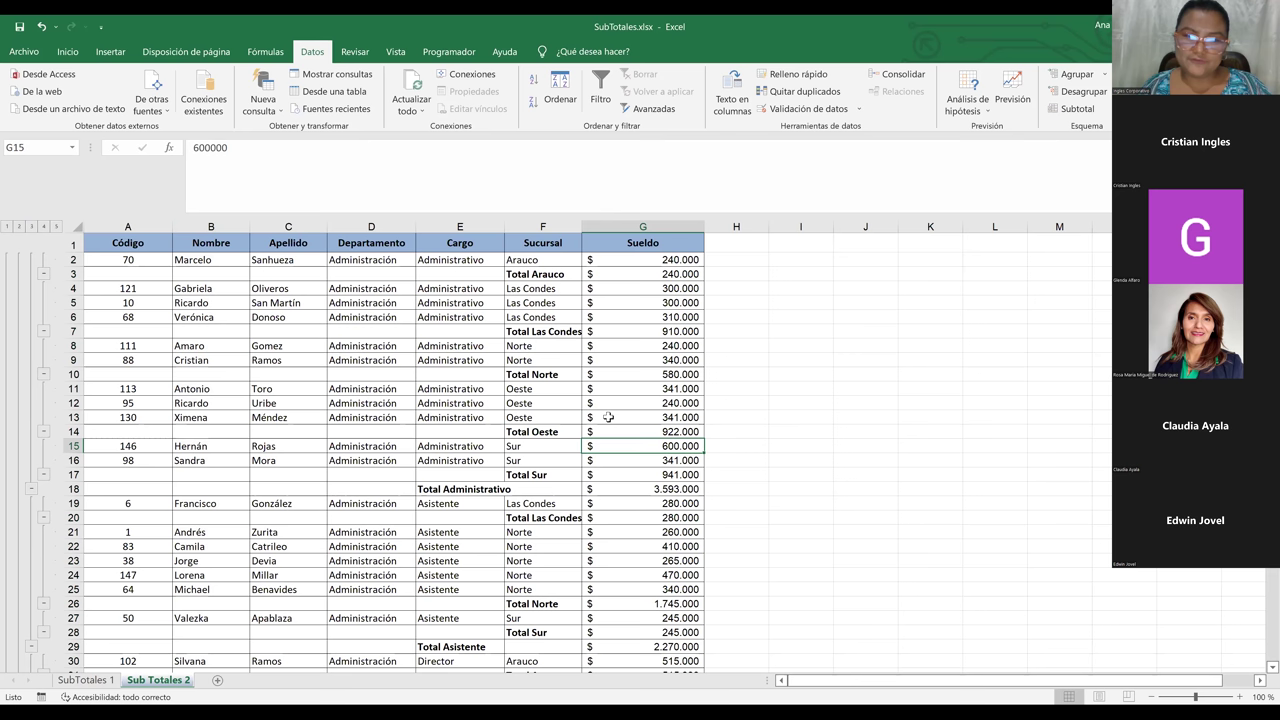
{"action": "left_click", "coordinate": [396, 245]}
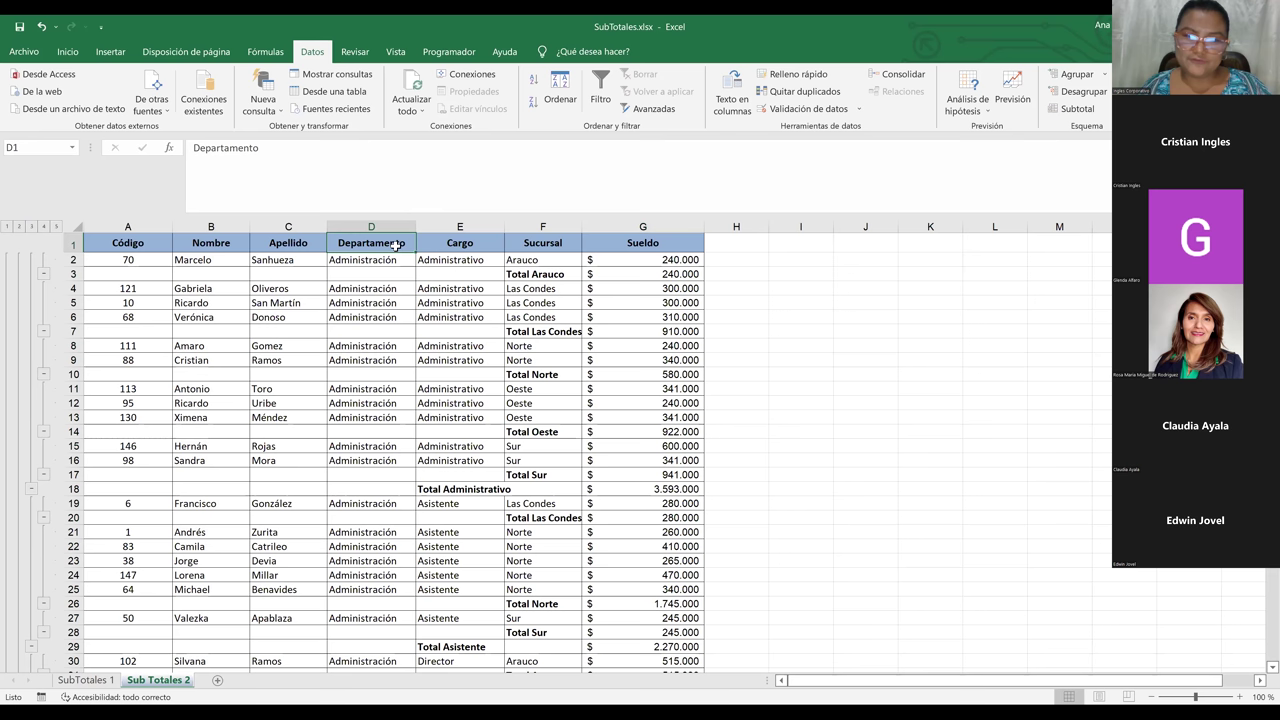
{"action": "left_click_drag", "start_coordinate": [388, 258], "coordinate": [378, 488]}
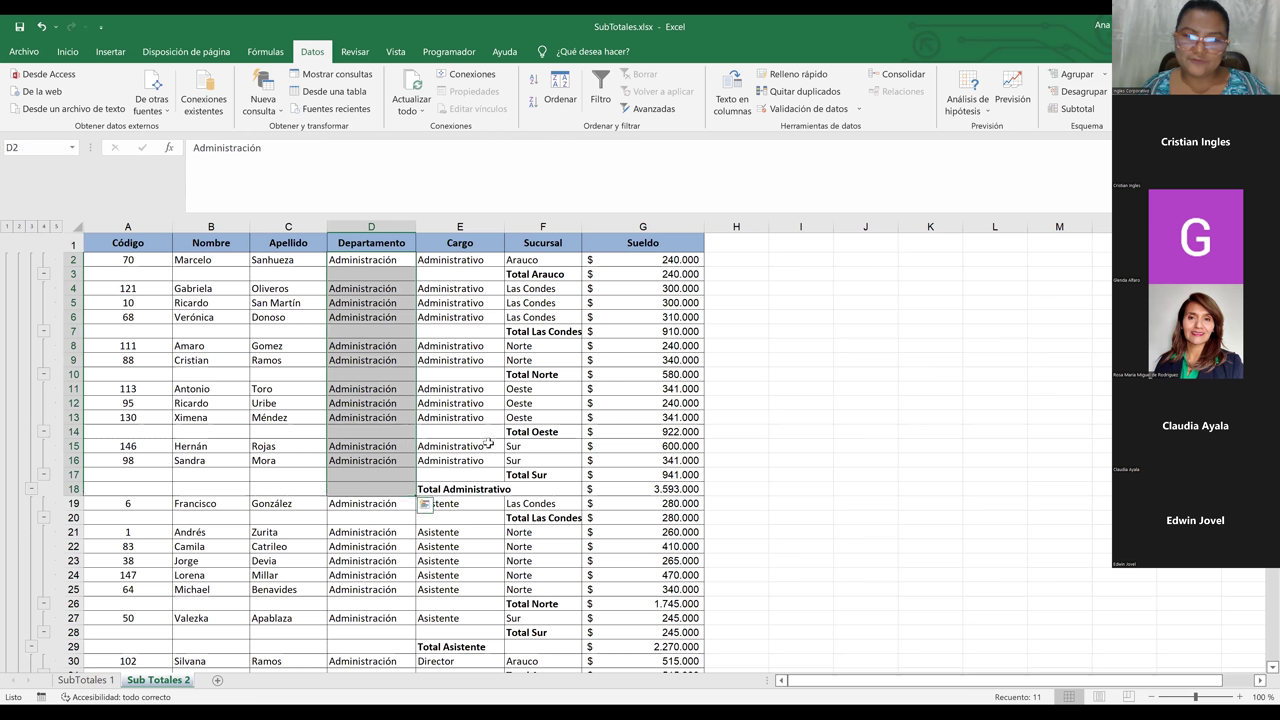
{"action": "left_click", "coordinate": [468, 274]}
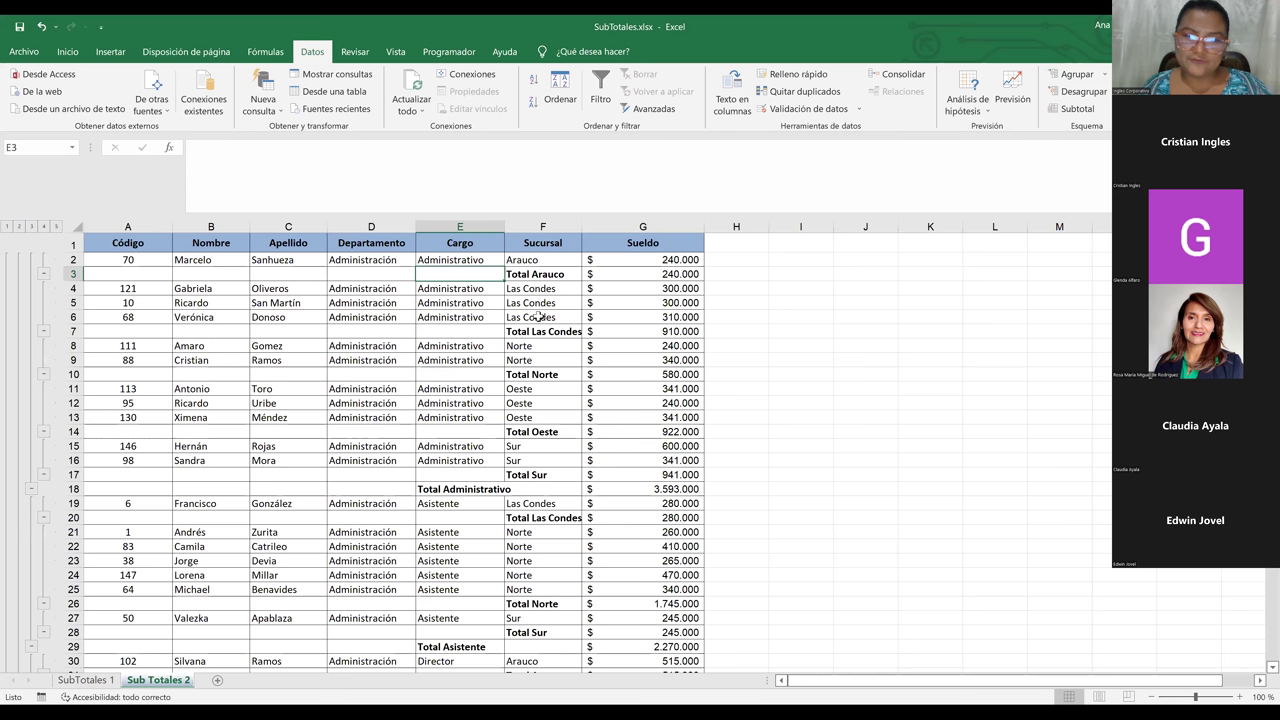
{"action": "left_click_drag", "start_coordinate": [531, 288], "coordinate": [539, 317]}
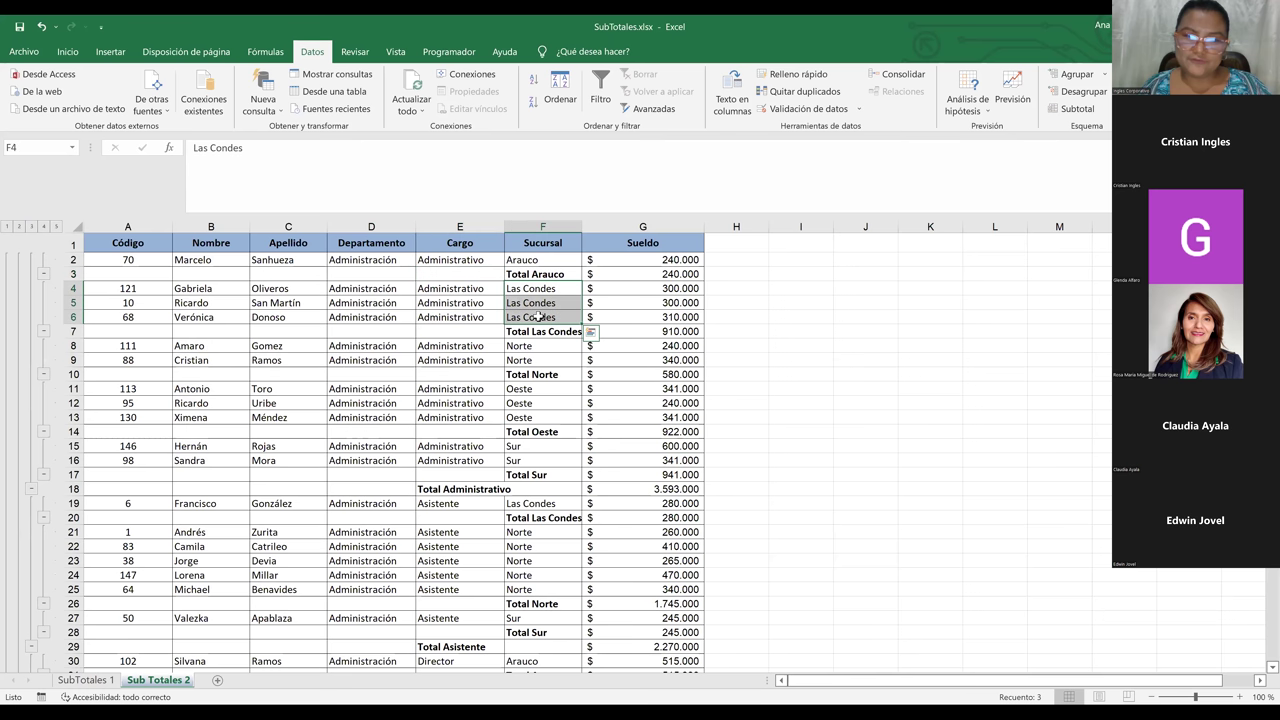